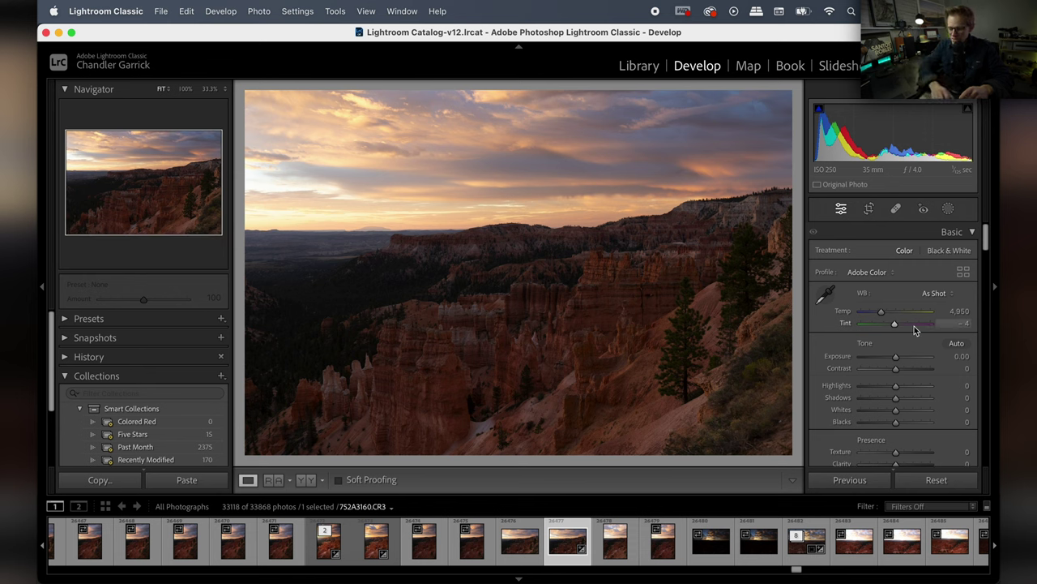
- Warm the white balance to Temp 5,785 and Tint -9, then compare with the Before view
{"action": "mouse_move", "coordinate": [882, 316]}
{"action": "left_mouse_down"}
{"action": "mouse_move", "coordinate": [924, 316]}
{"action": "mouse_move", "coordinate": [888, 317]}
{"action": "left_mouse_up"}
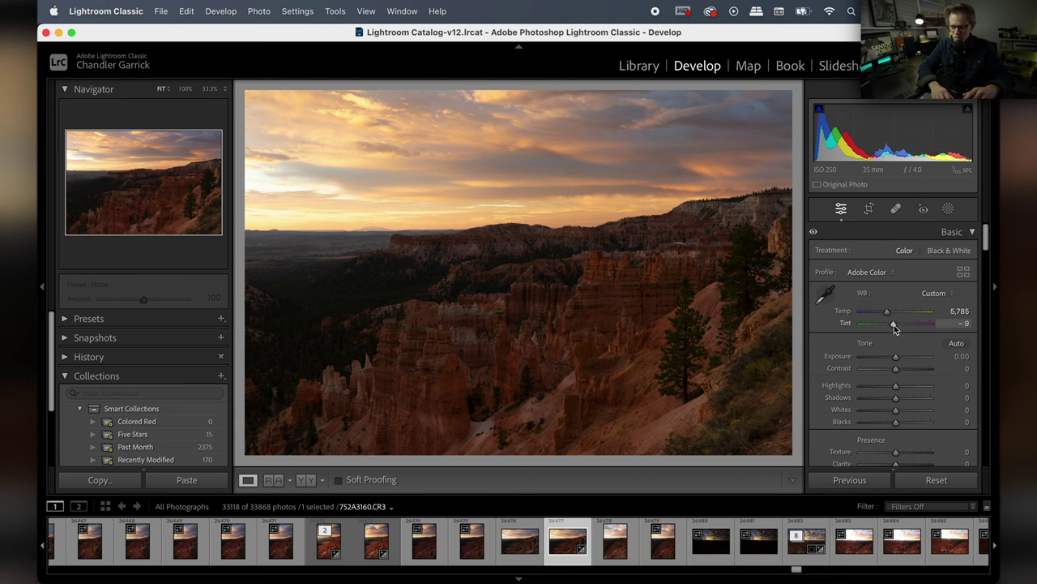
{"action": "key", "text": "backslash"}
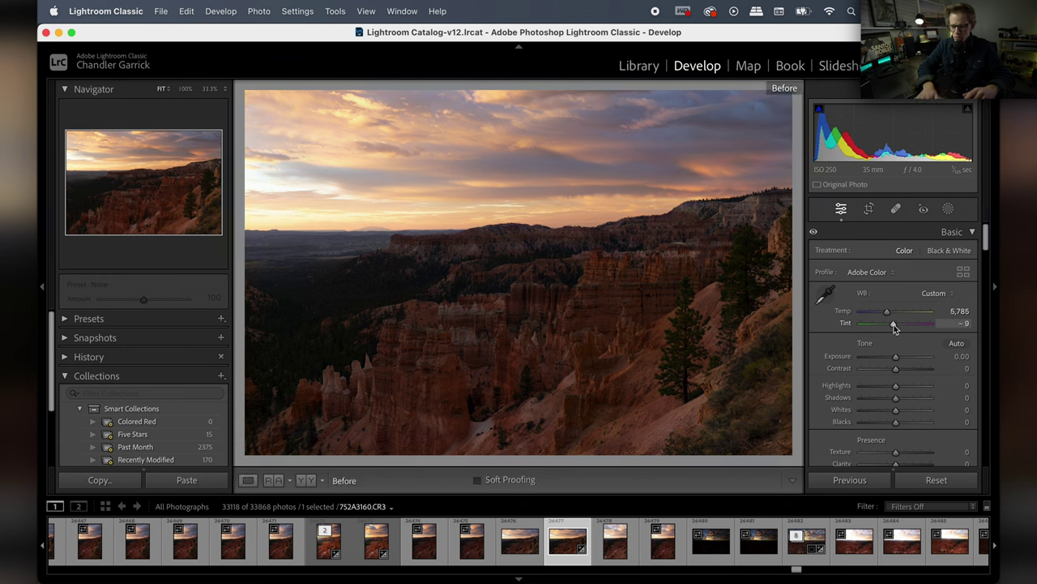
{"action": "key", "text": "backslash"}
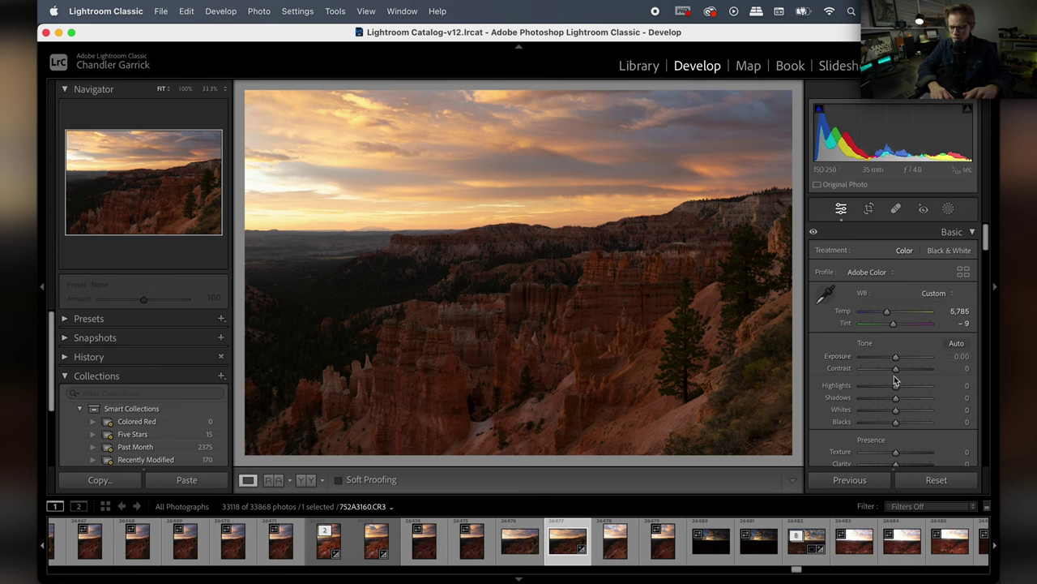
- Set Exposure -0.15, Highlights -56, Shadows +56 and Whites +3, then compare before and after
{"action": "mouse_move", "coordinate": [896, 400]}
{"action": "left_mouse_down"}
{"action": "mouse_move", "coordinate": [911, 401]}
{"action": "mouse_move", "coordinate": [882, 393]}
{"action": "left_mouse_up"}
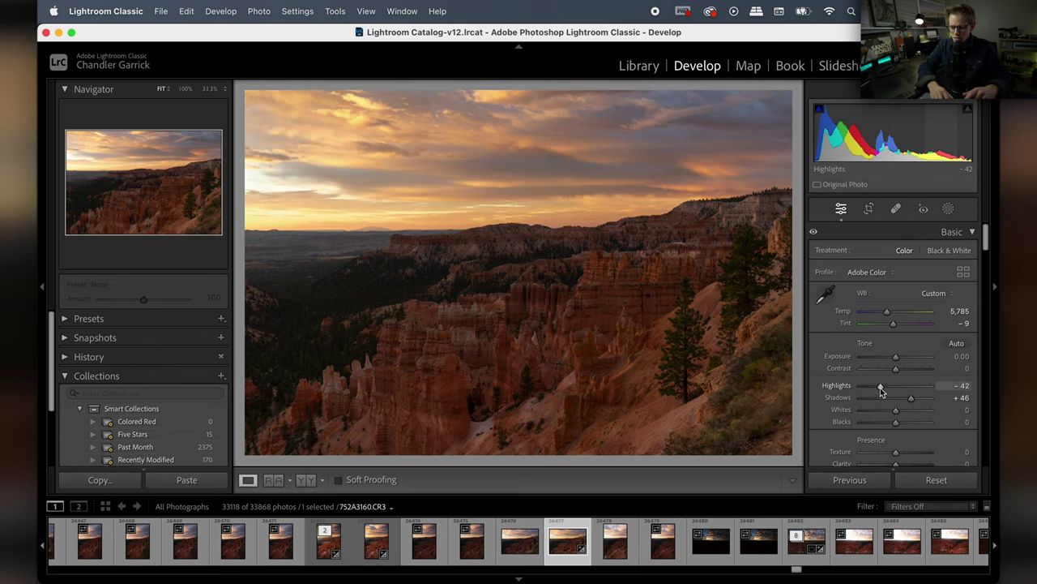
{"action": "left_click_drag", "start_coordinate": [897, 357], "coordinate": [895, 357]}
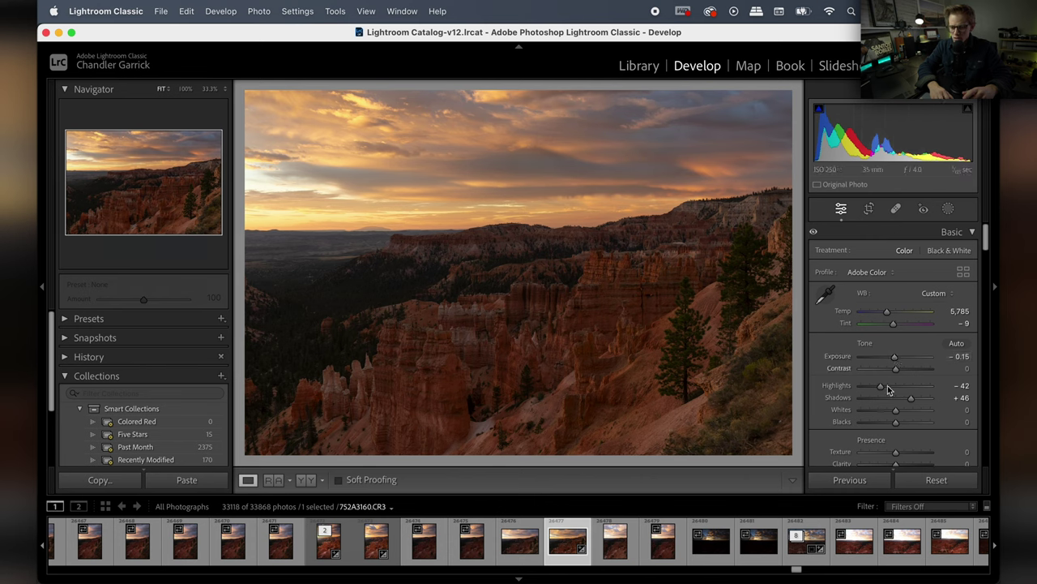
{"action": "mouse_move", "coordinate": [880, 386]}
{"action": "left_mouse_down"}
{"action": "mouse_move", "coordinate": [862, 386]}
{"action": "mouse_move", "coordinate": [876, 390]}
{"action": "left_mouse_up"}
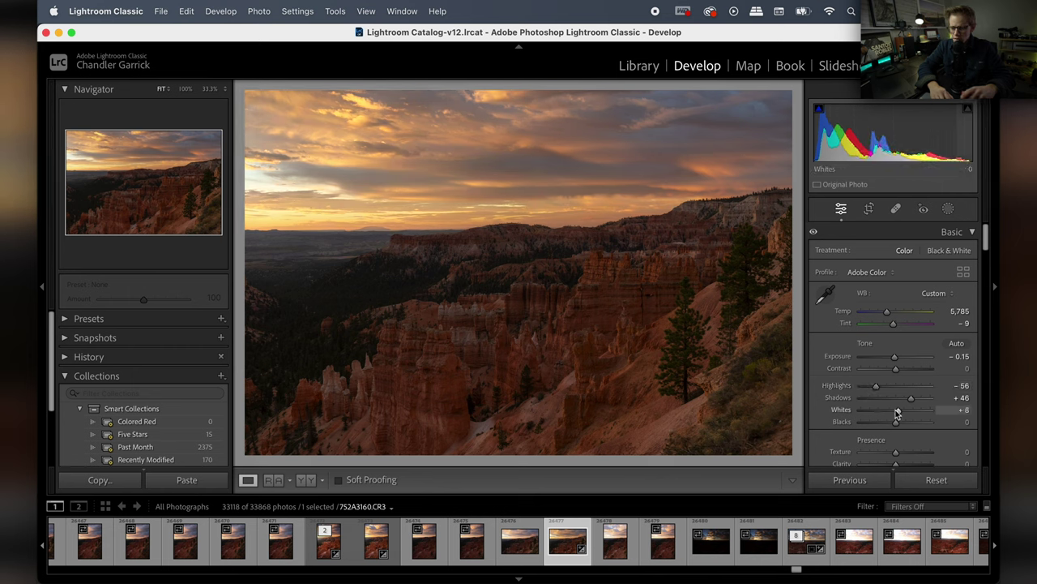
{"action": "left_click_drag", "start_coordinate": [897, 413], "coordinate": [896, 412]}
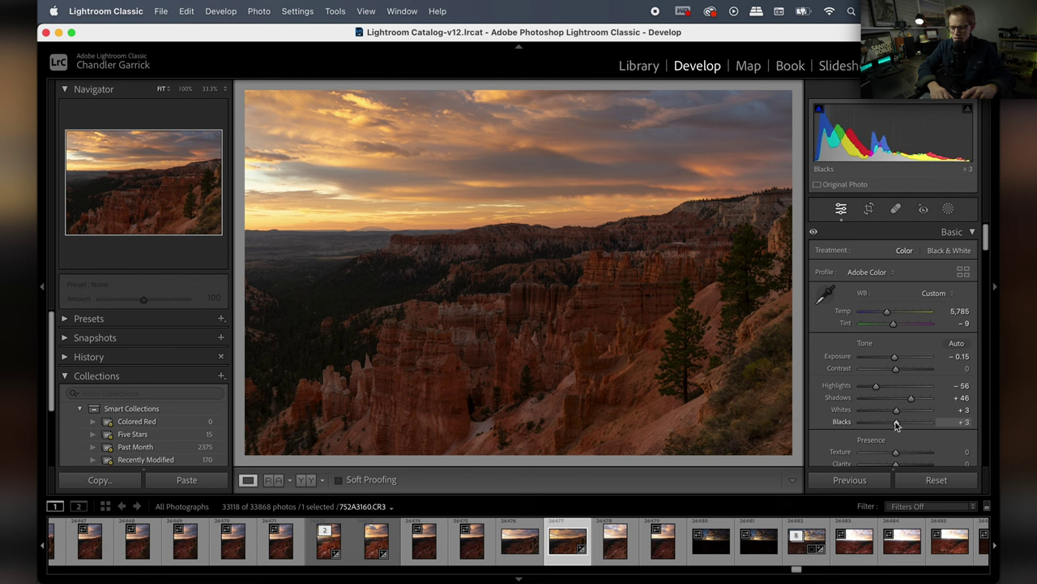
{"action": "scroll", "coordinate": [896, 426], "scroll_direction": "down", "scroll_amount": 5}
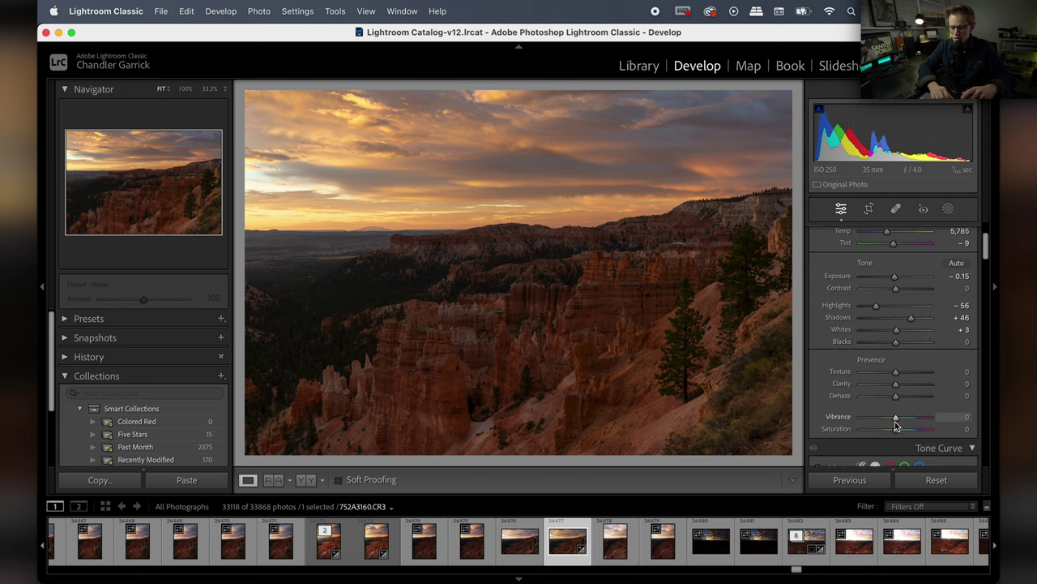
{"action": "scroll", "coordinate": [916, 349], "scroll_direction": "down", "scroll_amount": 5}
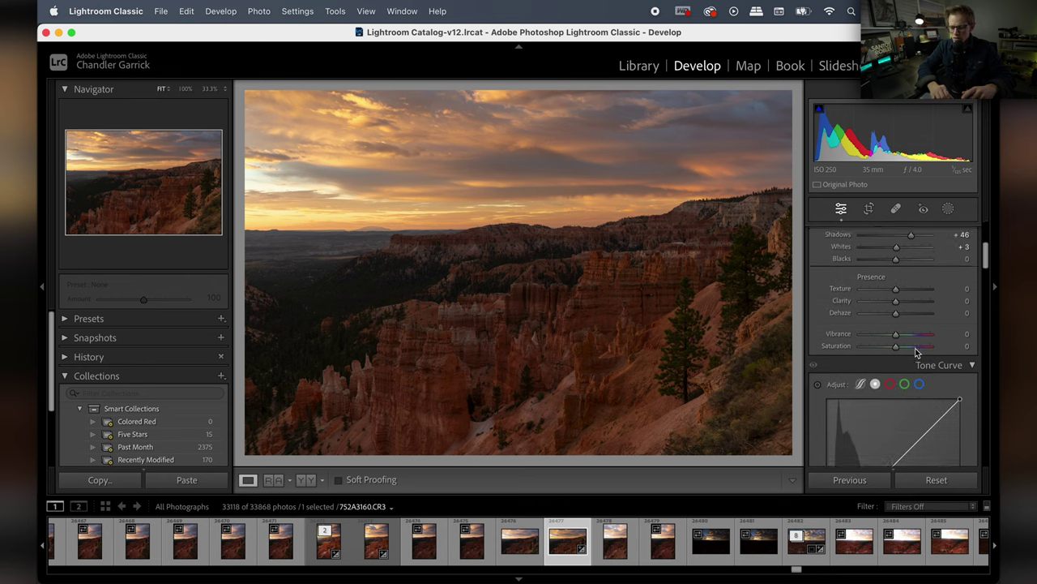
{"action": "scroll", "coordinate": [915, 348], "scroll_direction": "up", "scroll_amount": 10}
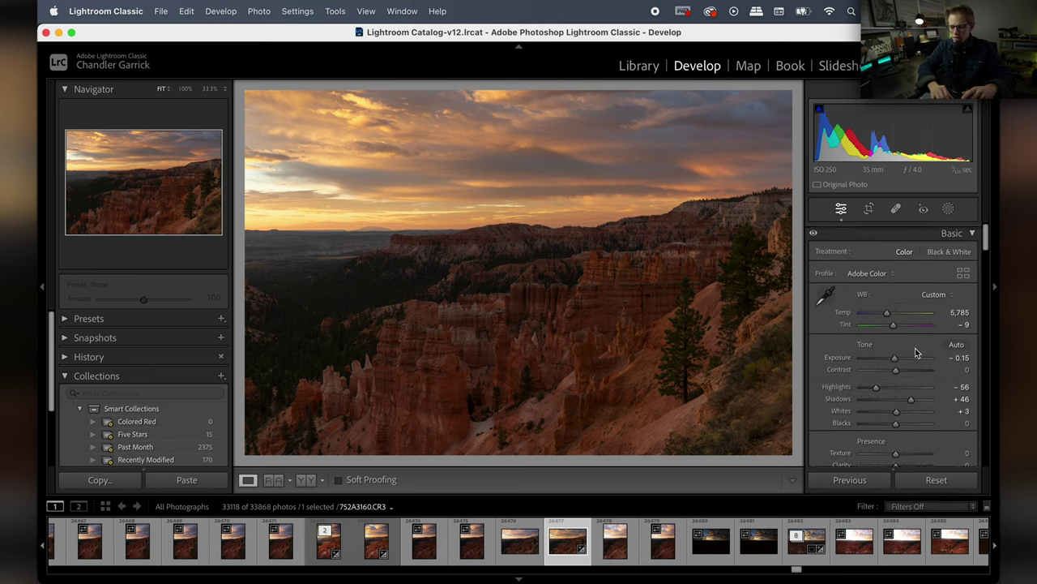
{"action": "left_click_drag", "start_coordinate": [908, 398], "coordinate": [915, 397]}
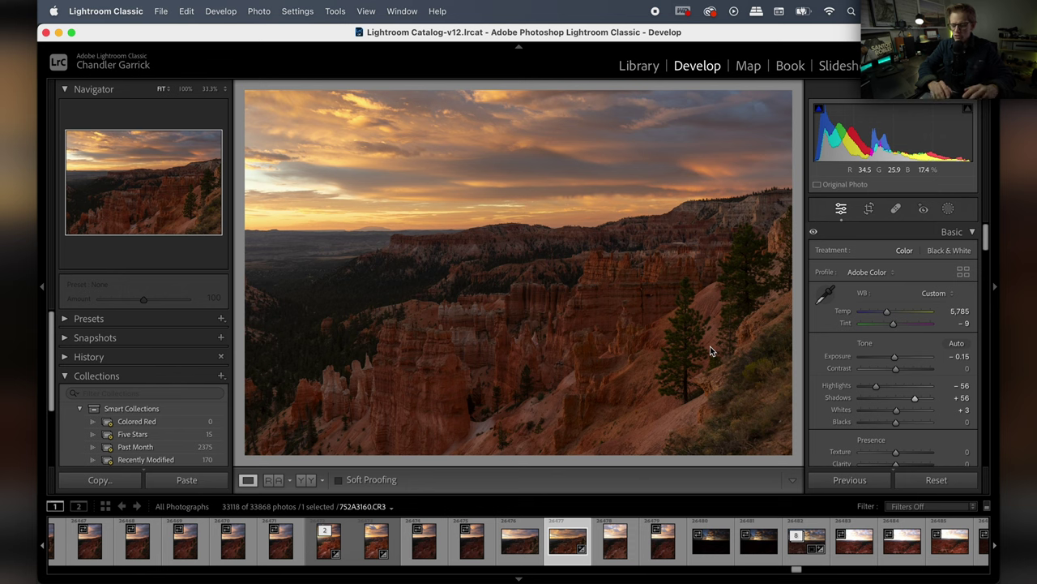
{"action": "key", "text": "backslash"}
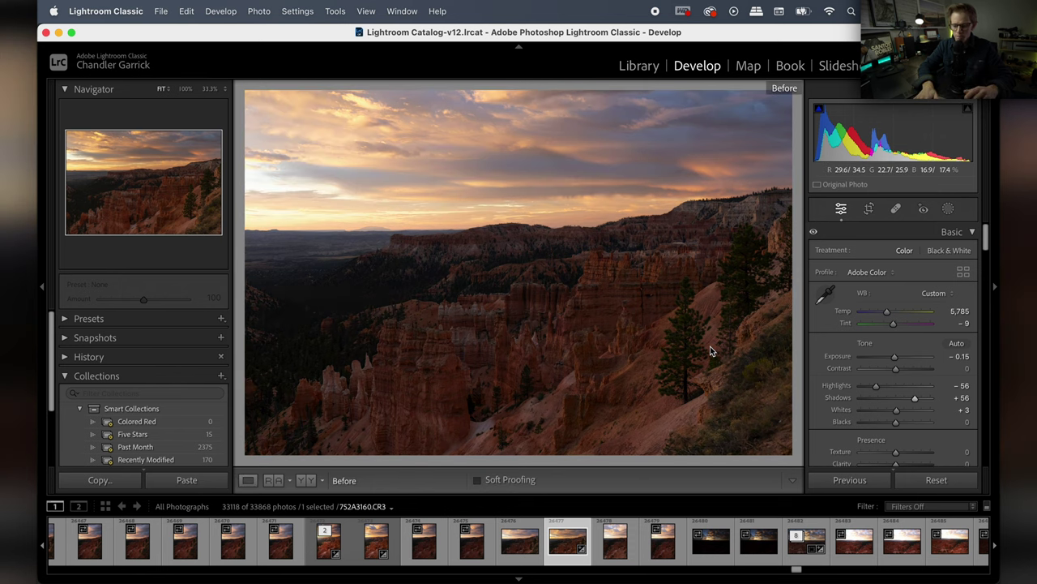
{"action": "key", "text": "backslash"}
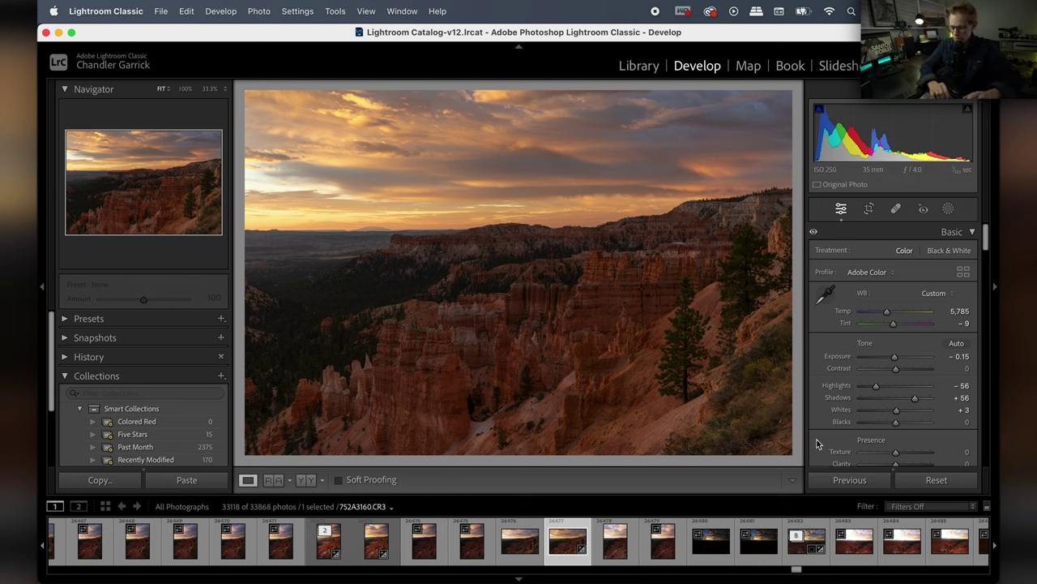
- Add point-curve points at 190/192 in the highlights and 60/64 in the shadows
{"action": "scroll", "coordinate": [817, 443], "scroll_direction": "down", "scroll_amount": 10}
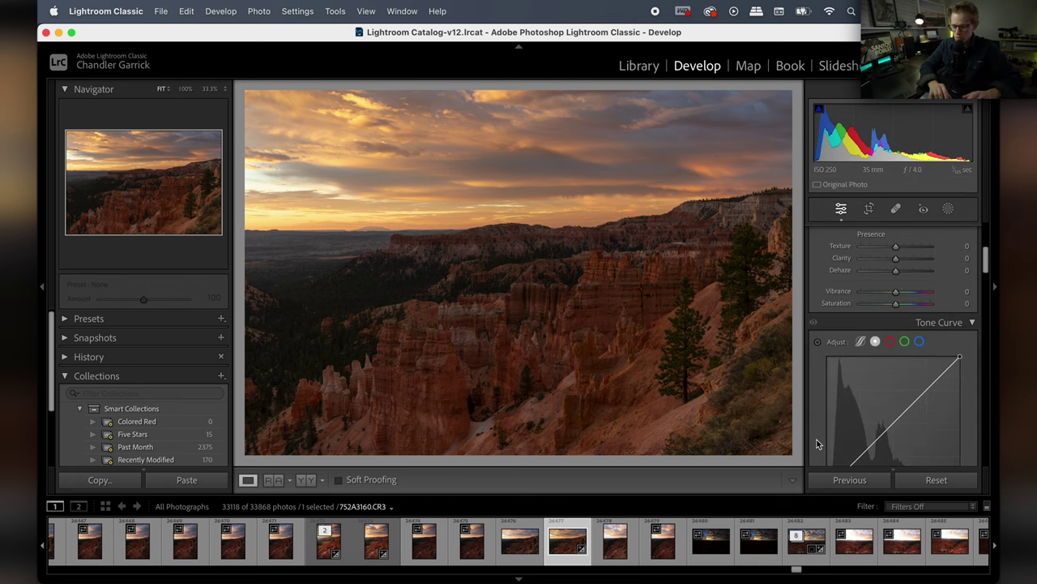
{"action": "scroll", "coordinate": [817, 443], "scroll_direction": "down", "scroll_amount": 3}
{"action": "scroll", "coordinate": [891, 389], "scroll_direction": "up", "scroll_amount": 3}
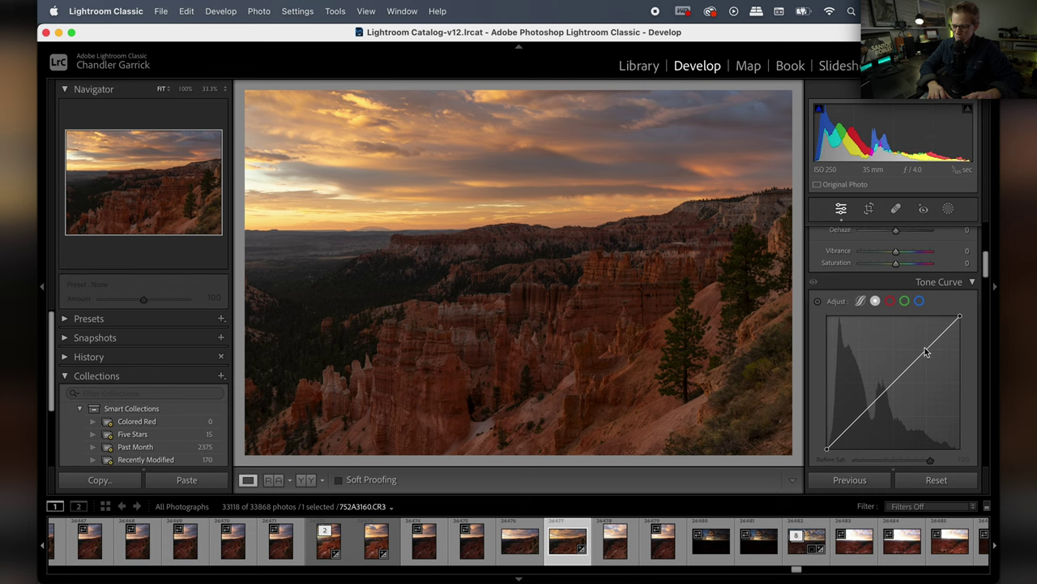
{"action": "mouse_move", "coordinate": [927, 351]}
{"action": "left_mouse_down"}
{"action": "mouse_move", "coordinate": [926, 362]}
{"action": "mouse_move", "coordinate": [927, 347]}
{"action": "left_mouse_up"}
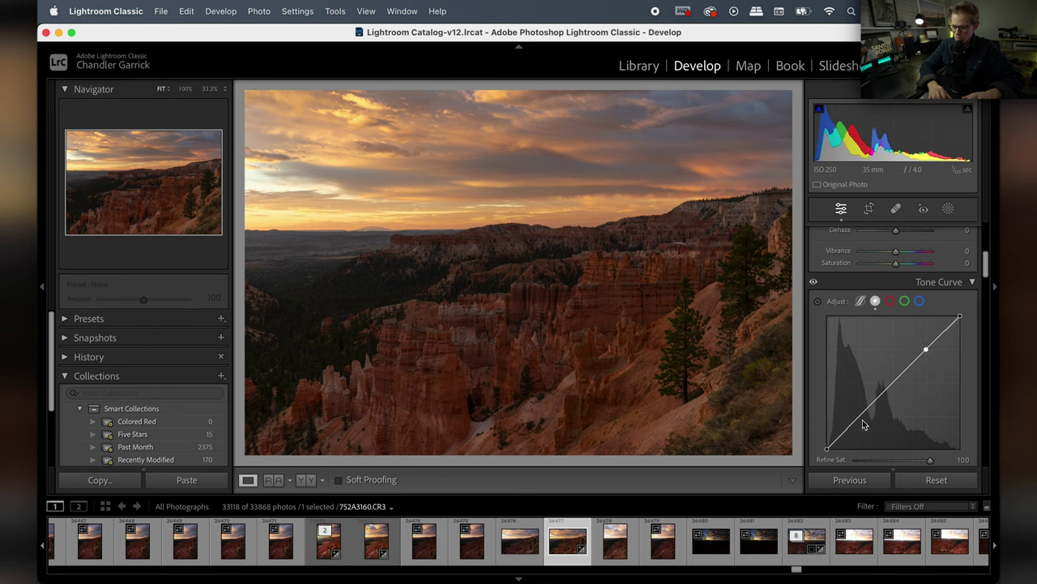
{"action": "left_click_drag", "start_coordinate": [861, 420], "coordinate": [860, 419]}
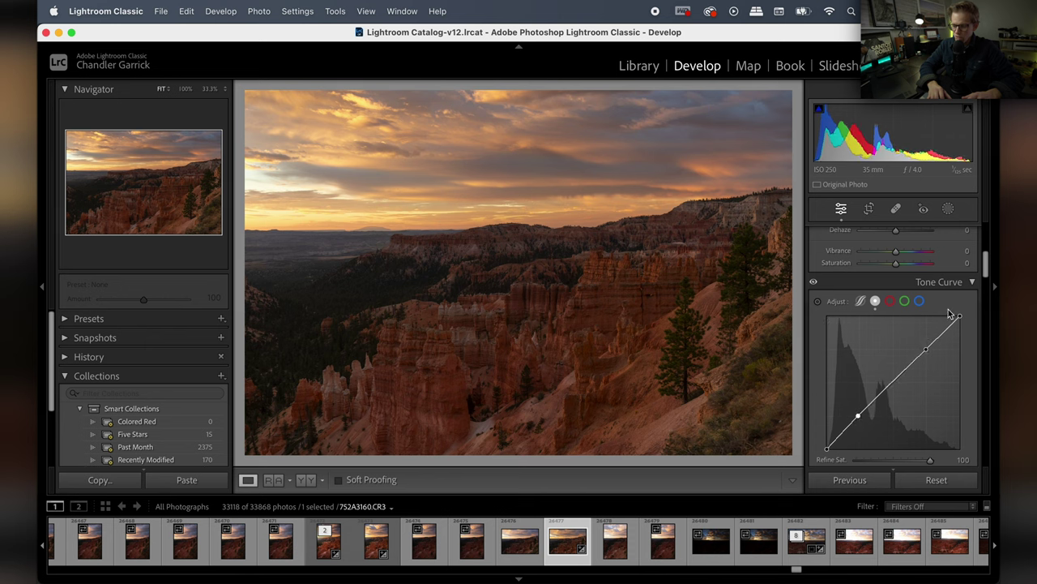
{"action": "scroll", "coordinate": [869, 393], "scroll_direction": "down", "scroll_amount": 5}
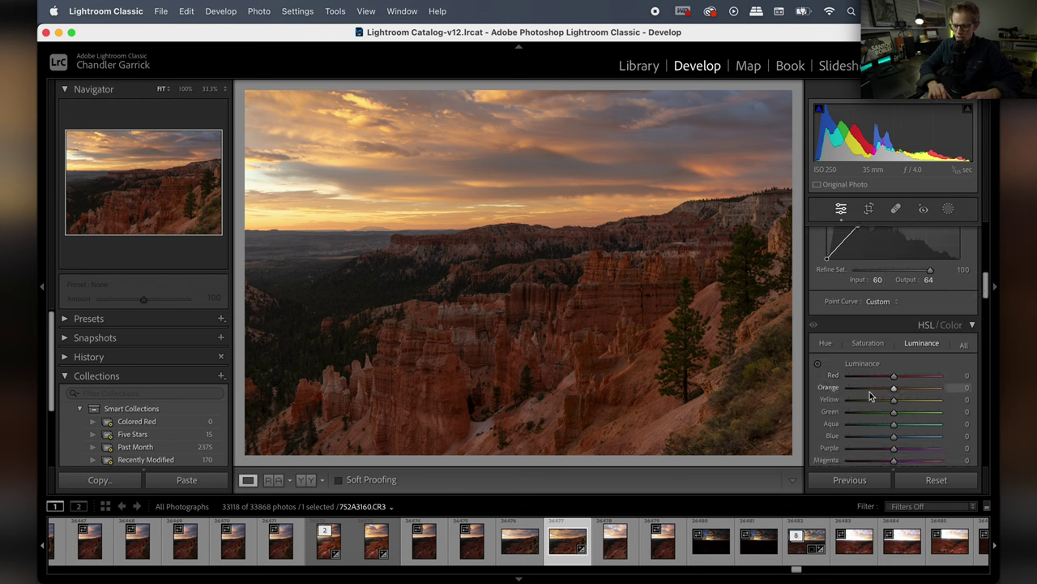
- Boost the Blue and Orange saturation in the HSL panel
{"action": "left_click", "coordinate": [874, 345]}
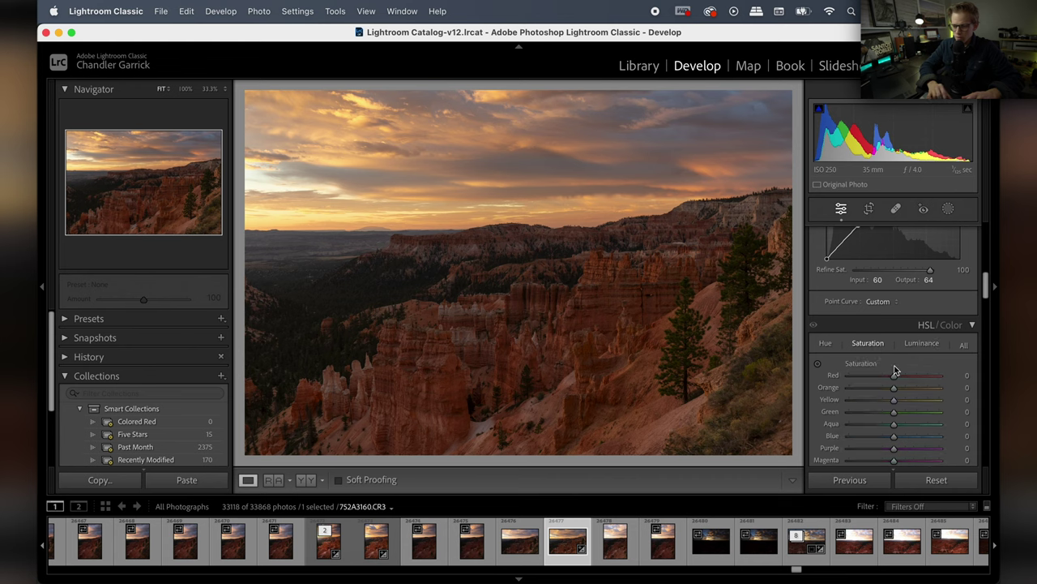
{"action": "scroll", "coordinate": [895, 371], "scroll_direction": "down", "scroll_amount": 3}
{"action": "mouse_move", "coordinate": [895, 344]}
{"action": "left_mouse_down"}
{"action": "mouse_move", "coordinate": [849, 346]}
{"action": "mouse_move", "coordinate": [902, 347]}
{"action": "left_mouse_up"}
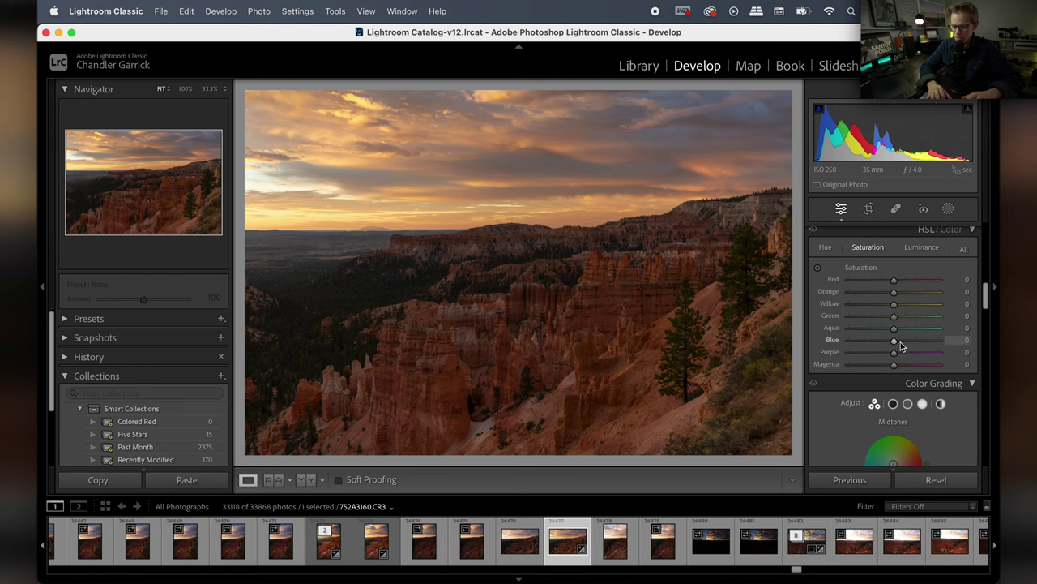
{"action": "mouse_move", "coordinate": [895, 293]}
{"action": "left_mouse_down"}
{"action": "mouse_move", "coordinate": [883, 293]}
{"action": "mouse_move", "coordinate": [969, 298]}
{"action": "mouse_move", "coordinate": [859, 304]}
{"action": "mouse_move", "coordinate": [909, 314]}
{"action": "mouse_move", "coordinate": [898, 311]}
{"action": "left_mouse_up"}
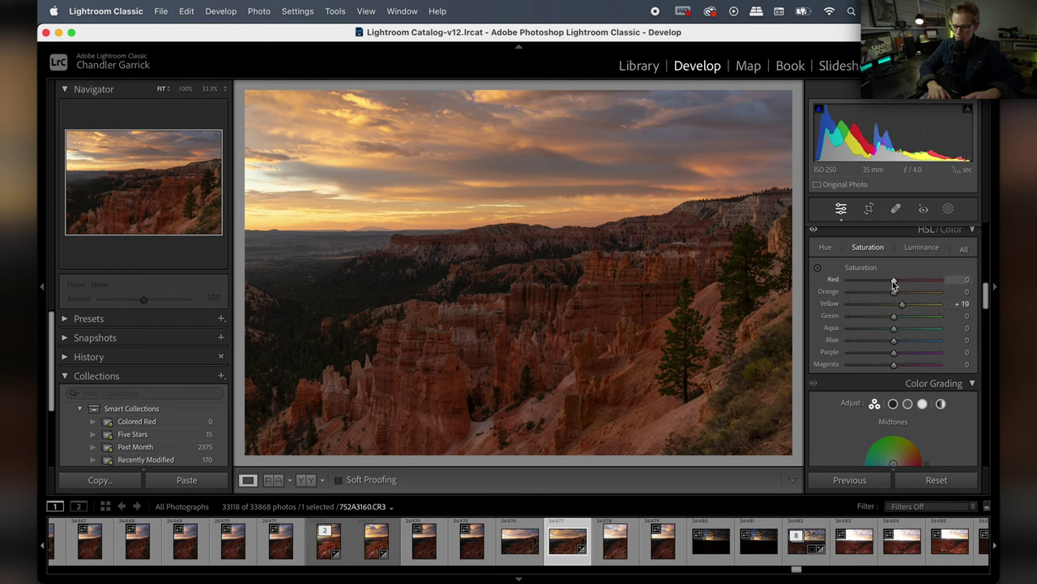
- Brighten the Orange luminance, then send the photo to Photoshop for editing
{"action": "left_click", "coordinate": [914, 246]}
{"action": "left_click_drag", "start_coordinate": [893, 294], "coordinate": [898, 298]}
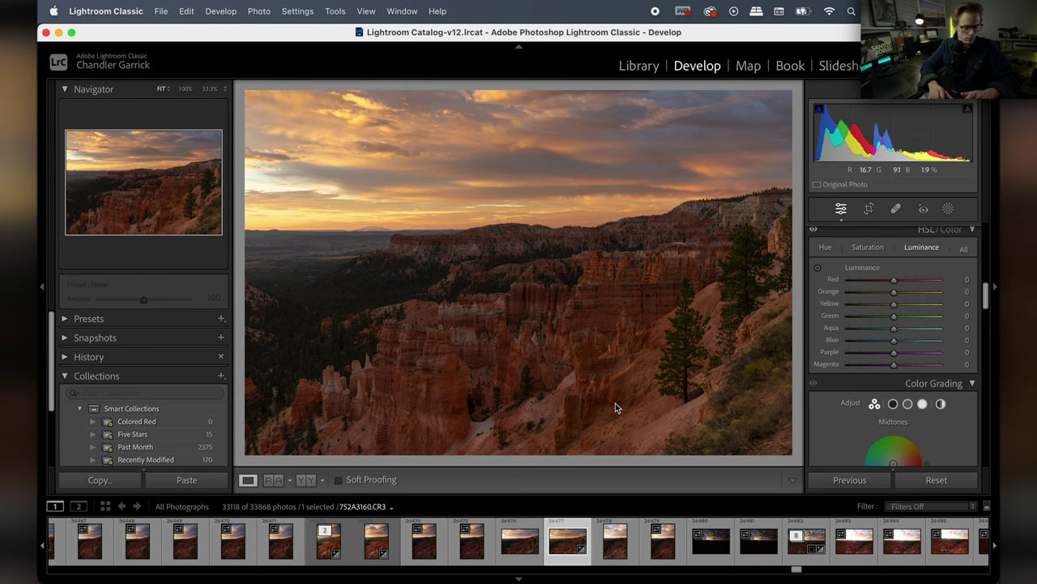
{"action": "key", "text": "super+e"}
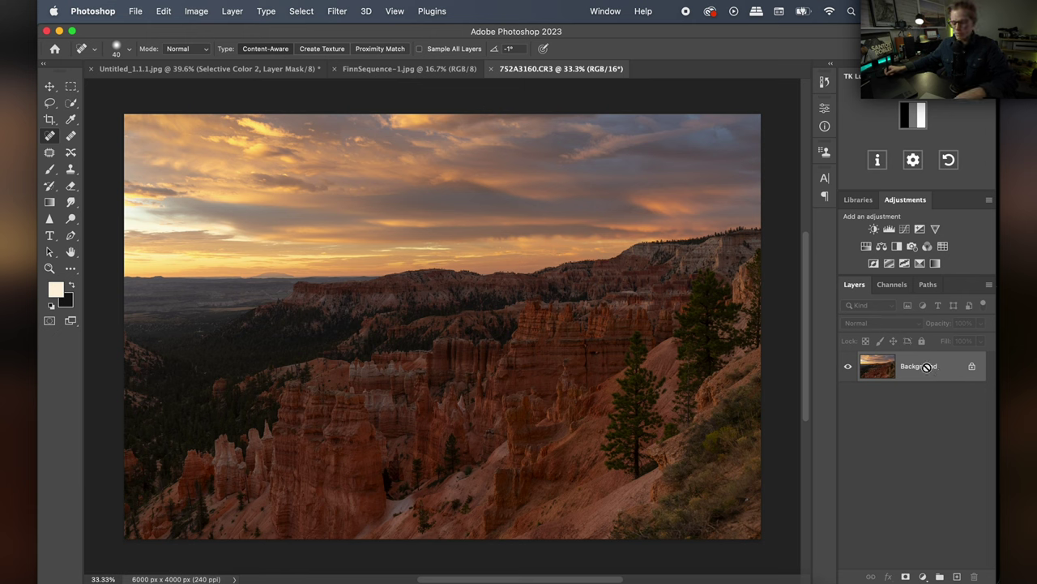
- Duplicate the Background layer twice into Layer 1 and Layer 1 copy
{"action": "key", "text": "super+j"}
{"action": "key", "text": "super+j"}
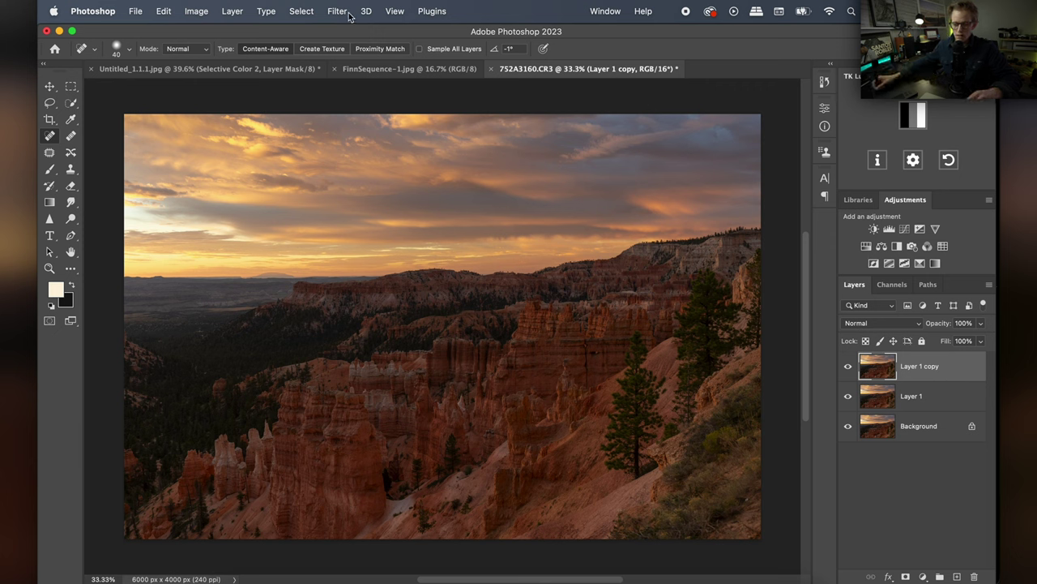
- Auto-select the sky with Select Sky and set Quick Selection to add mode, zoomed on the mesa
{"action": "left_click", "coordinate": [316, 13]}
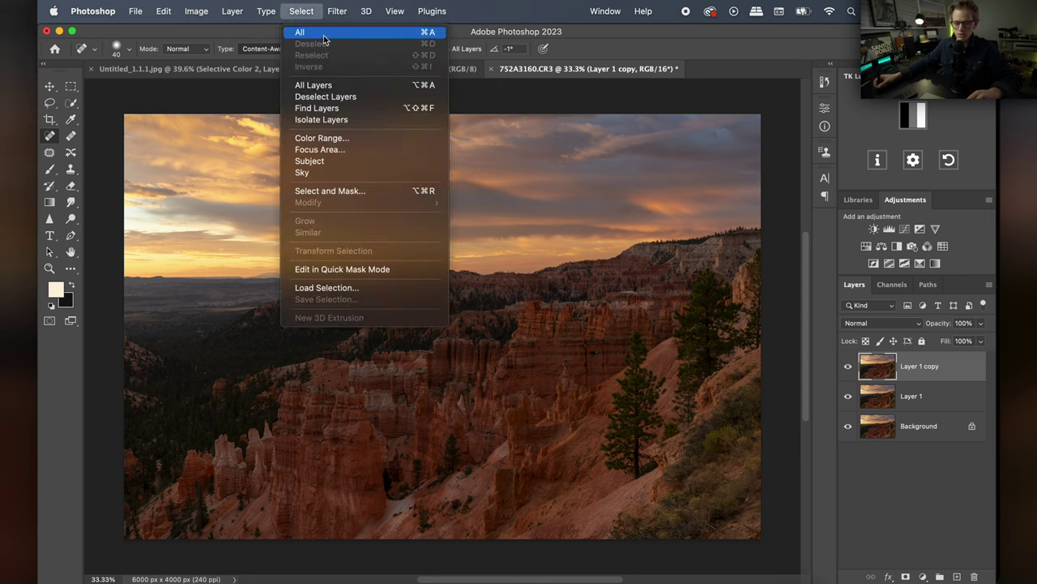
{"action": "left_click", "coordinate": [348, 172]}
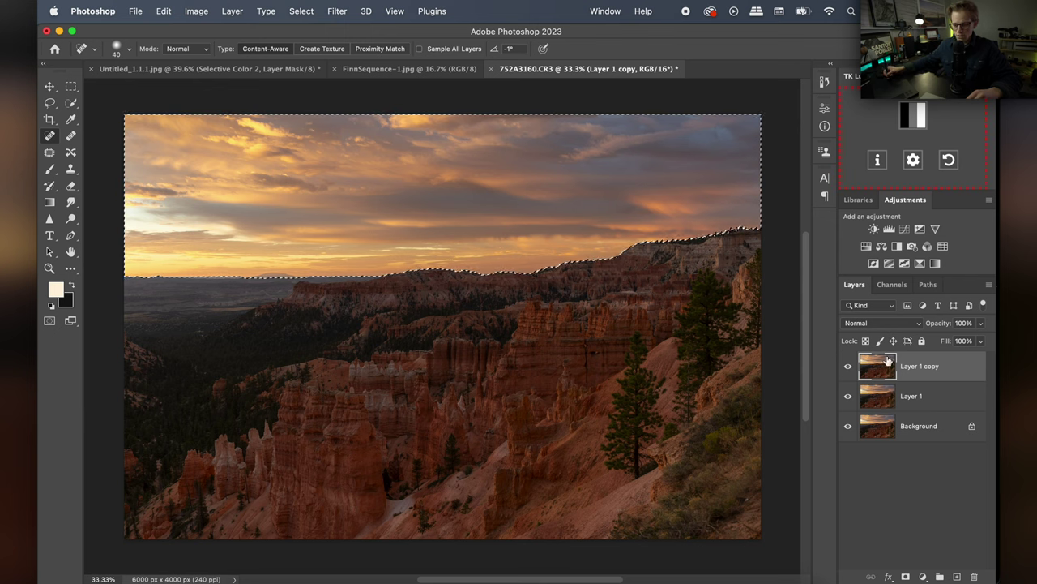
{"action": "left_click", "coordinate": [71, 104]}
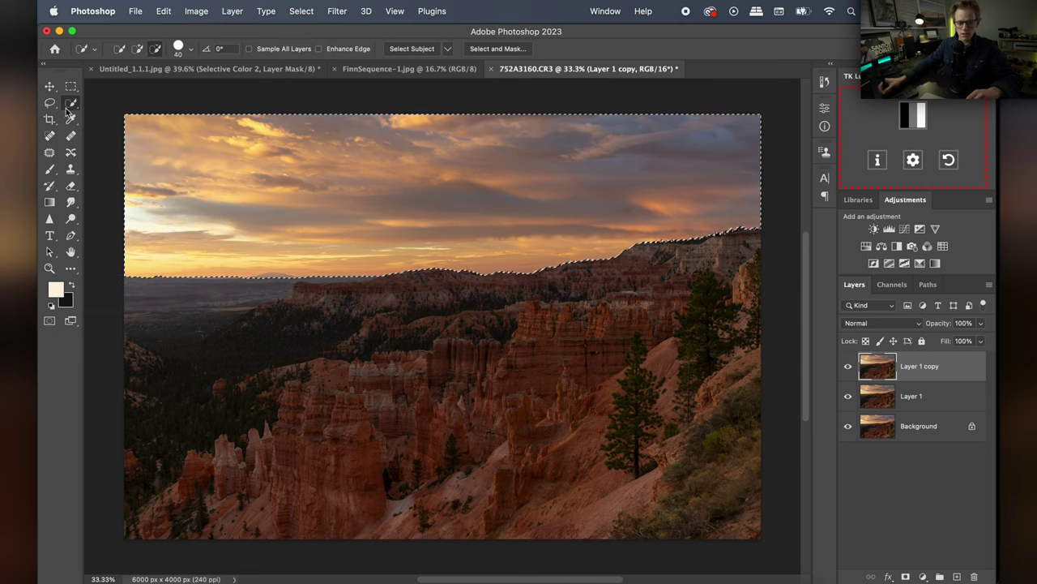
{"action": "left_click", "coordinate": [137, 48]}
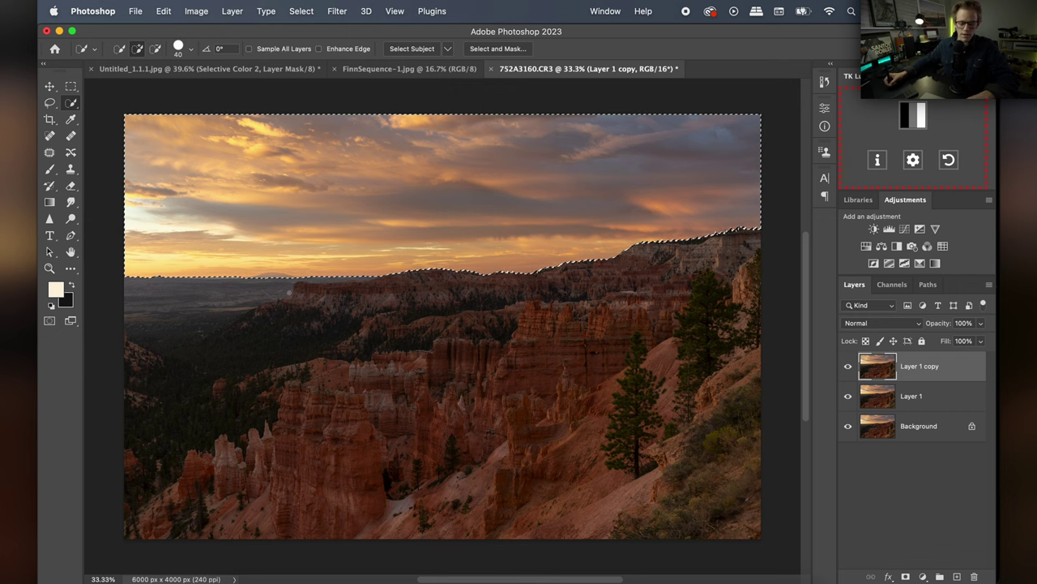
{"action": "key", "text": "z"}
{"action": "left_click_drag", "start_coordinate": [262, 270], "coordinate": [454, 265]}
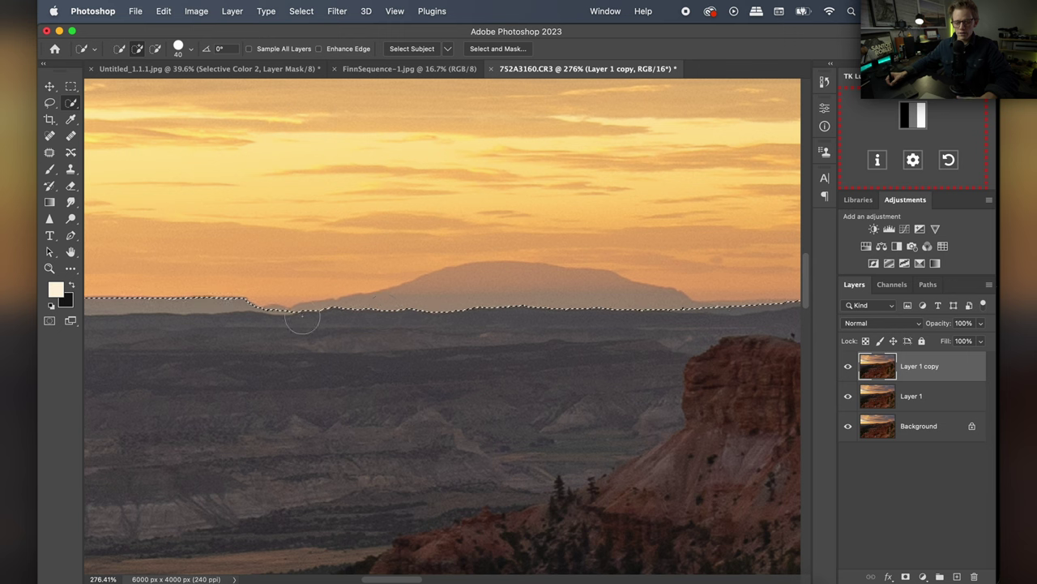
- Subtract the distant mesa from the sky selection using a smaller brush
{"action": "key", "text": "bracketleft"}
{"action": "key", "text": "bracketleft"}
{"action": "key", "text": "bracketleft"}
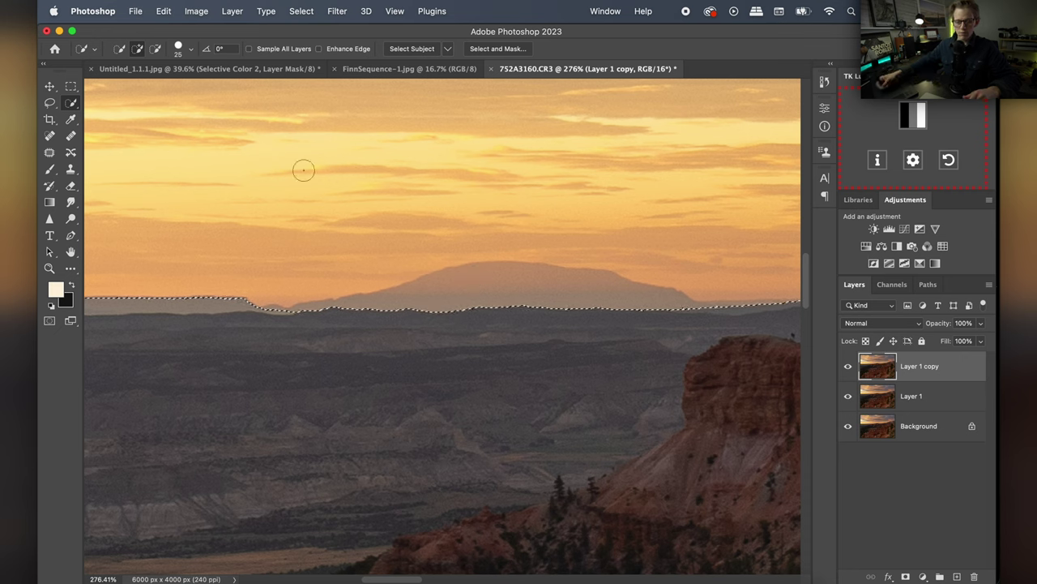
{"action": "key", "text": "alt"}
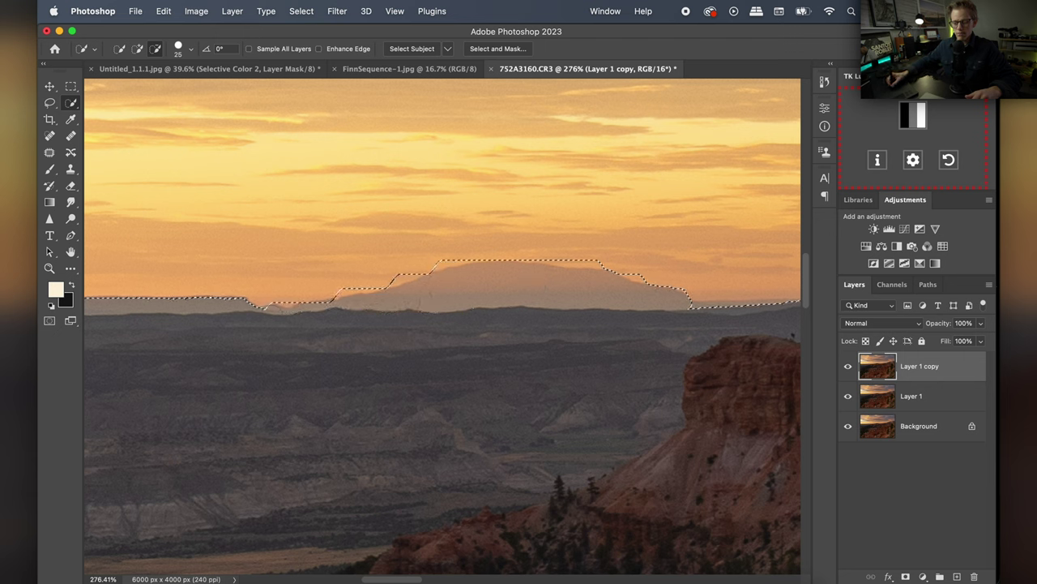
{"action": "left_click_drag", "start_coordinate": [338, 366], "coordinate": [411, 316]}
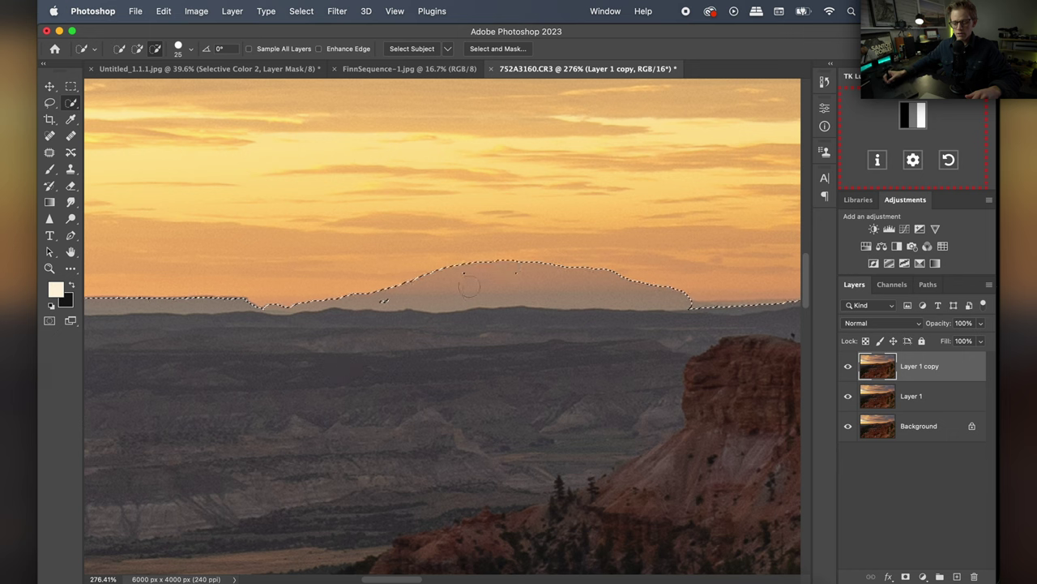
{"action": "key", "text": "bracketleft"}
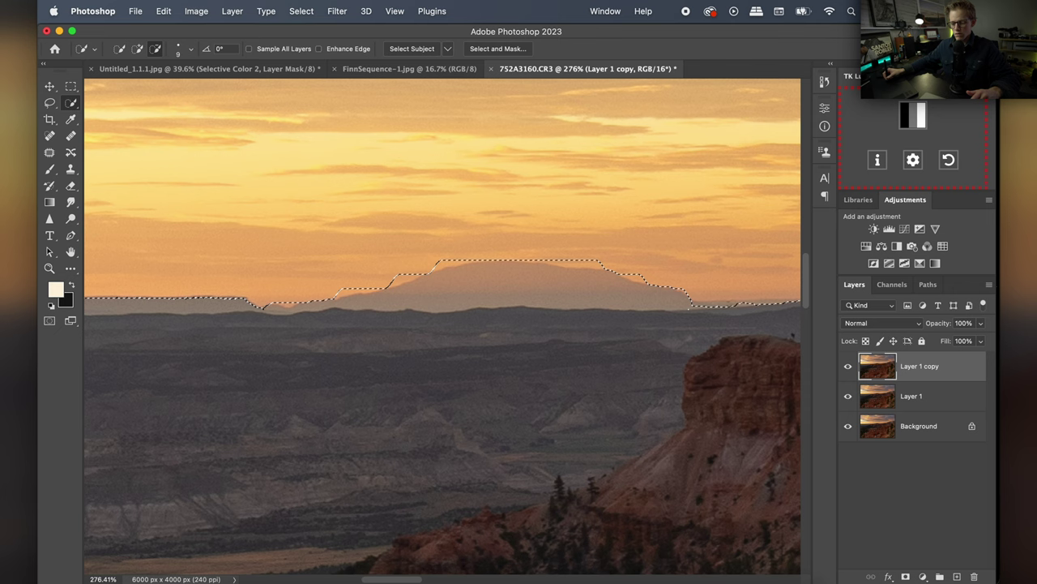
{"action": "left_click_drag", "start_coordinate": [672, 321], "coordinate": [524, 343]}
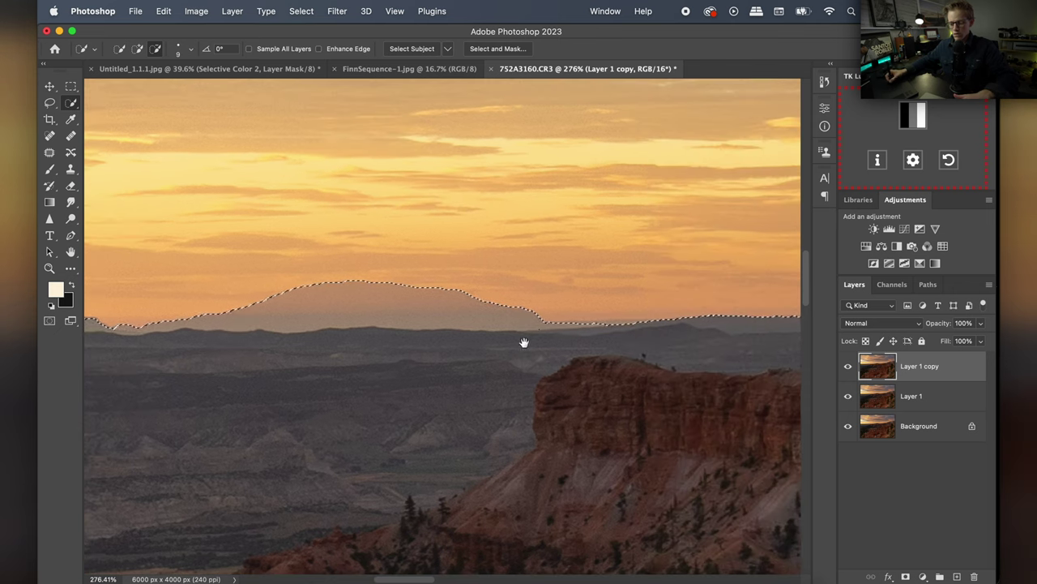
{"action": "key", "text": "super+z"}
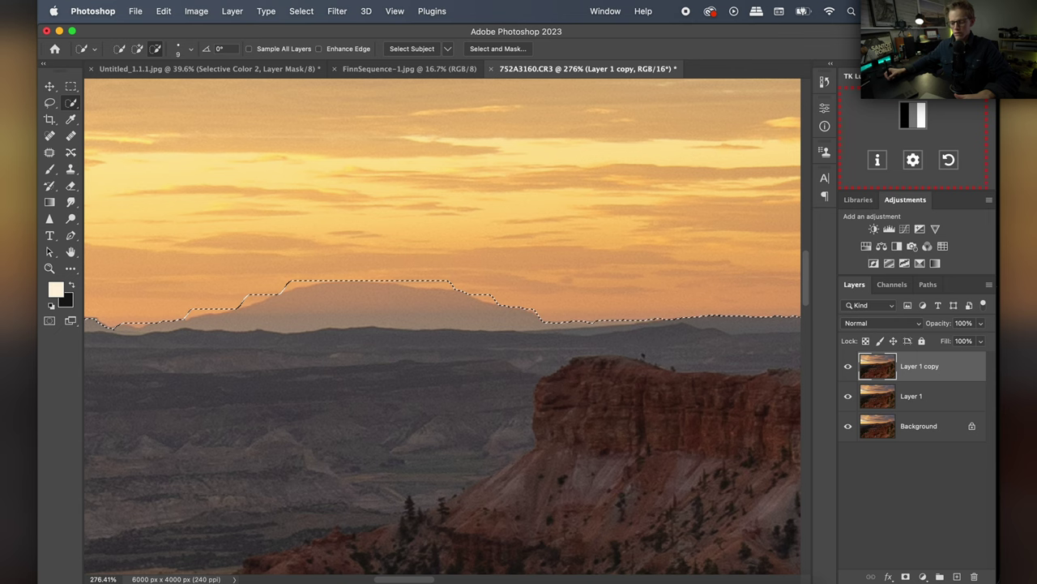
{"action": "key", "text": "super+shift+z"}
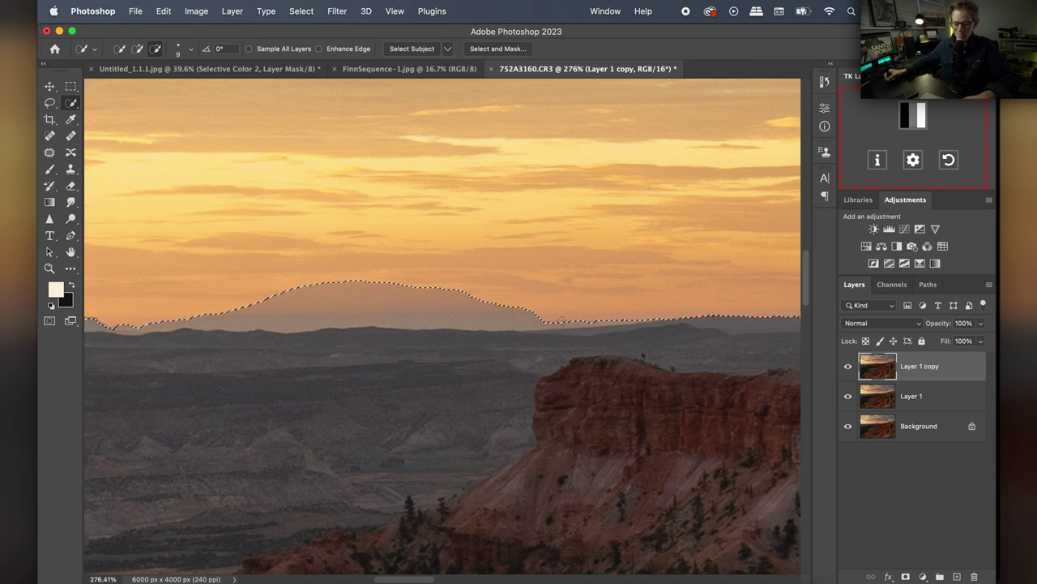
- Zoom out and recentre the view to show the whole photo
{"action": "scroll", "coordinate": [584, 313], "scroll_direction": "down", "scroll_amount": 6}
{"action": "left_click_drag", "start_coordinate": [510, 316], "coordinate": [273, 301]}
{"action": "left_click_drag", "start_coordinate": [609, 371], "coordinate": [444, 351]}
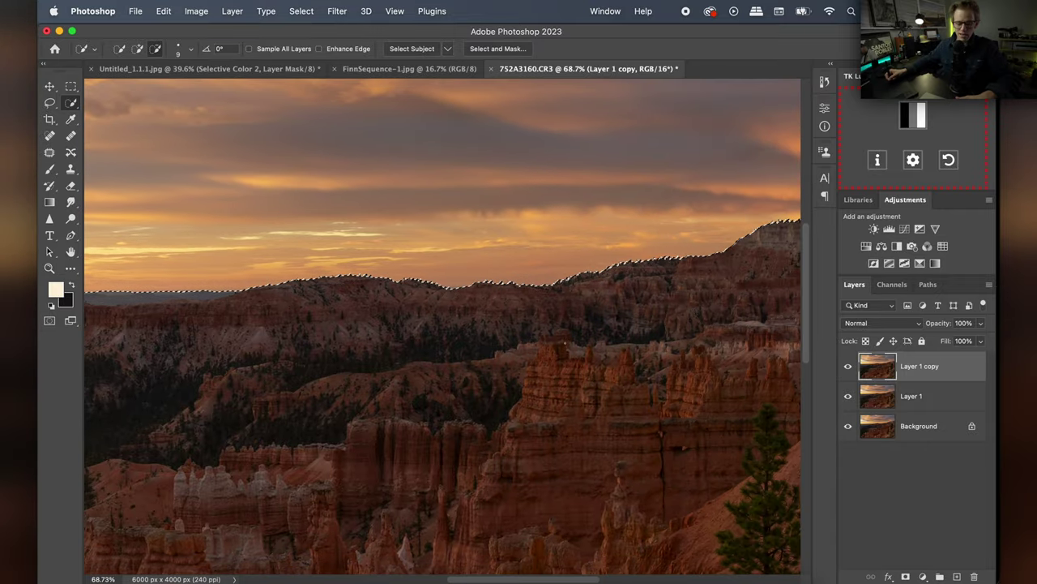
{"action": "scroll", "coordinate": [565, 345], "scroll_direction": "down", "scroll_amount": 3}
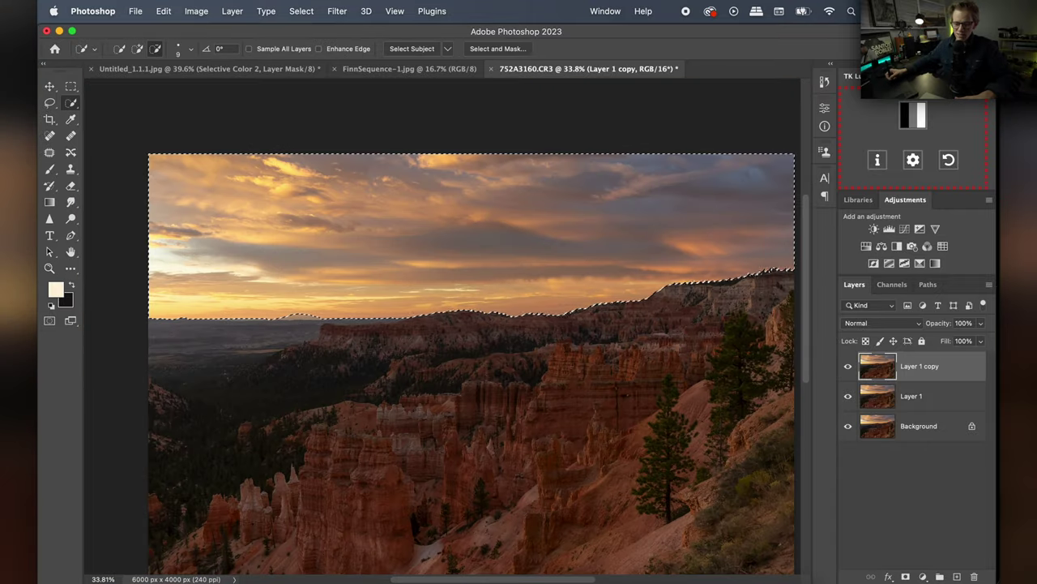
{"action": "left_click_drag", "start_coordinate": [538, 370], "coordinate": [558, 321]}
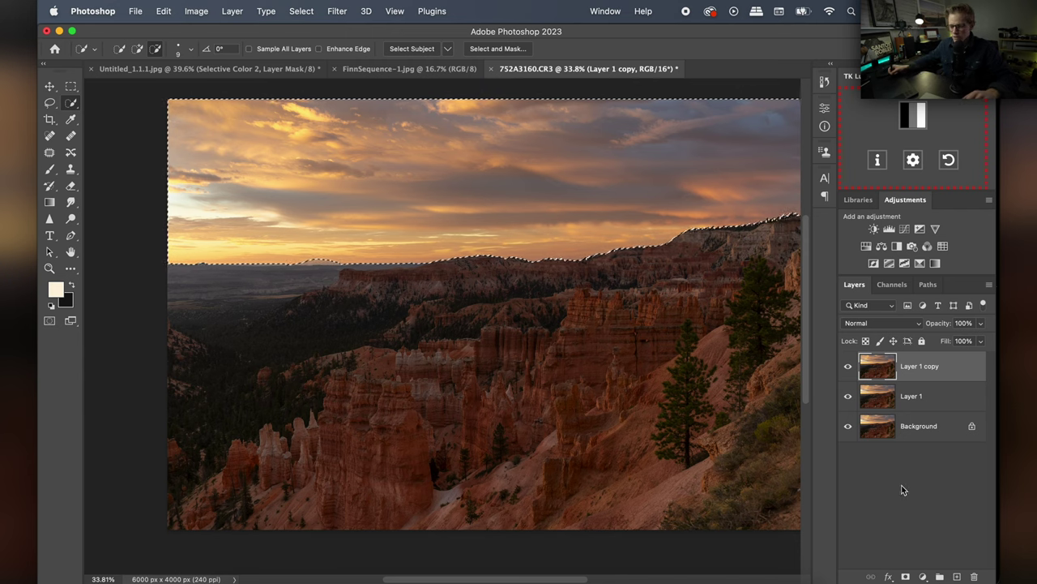
- Output the sky selection from Select and Mask as a Layer Mask on Layer 1 copy
{"action": "left_click", "coordinate": [494, 48]}
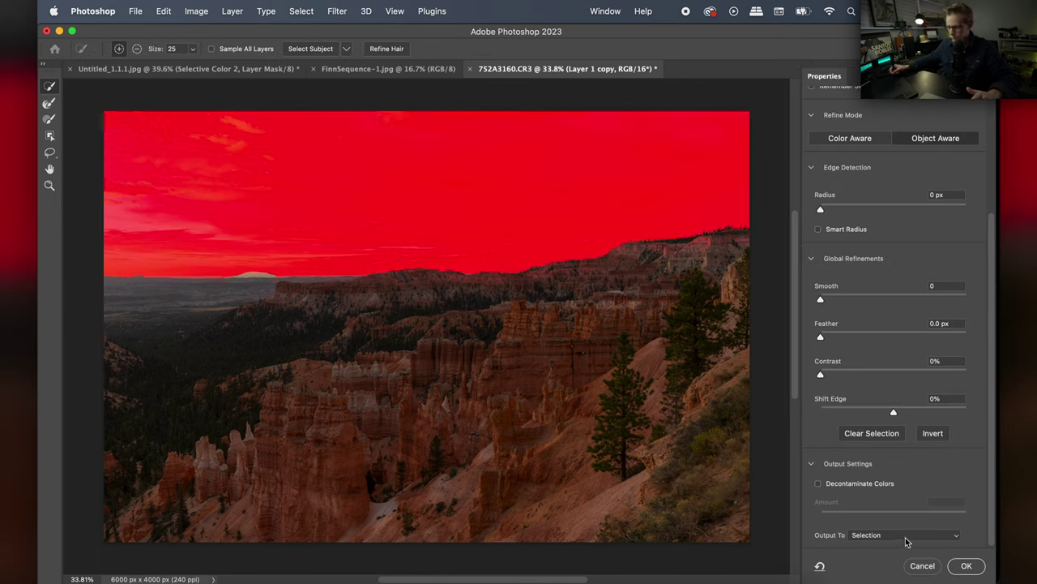
{"action": "left_click", "coordinate": [905, 535]}
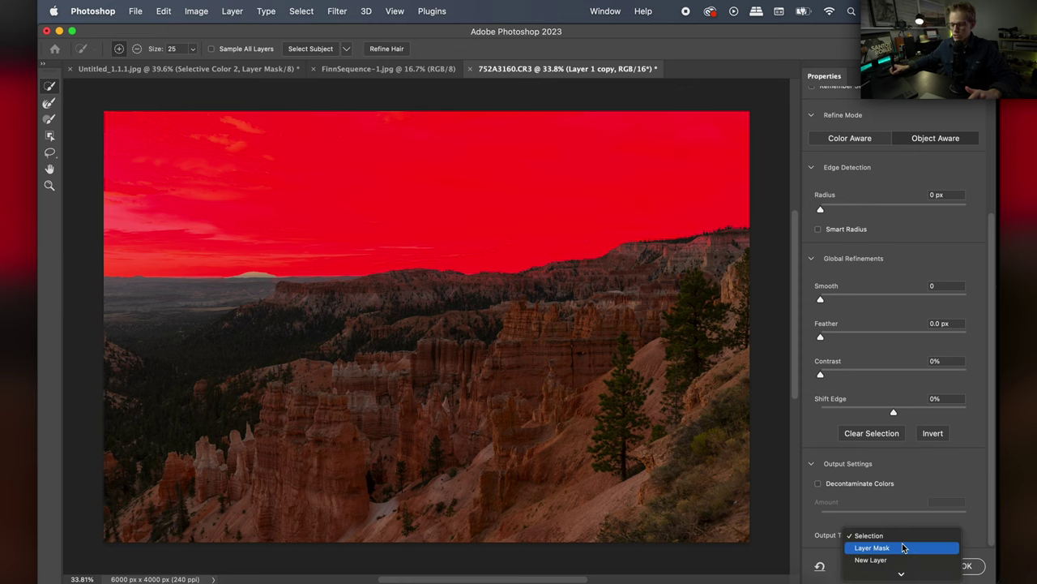
{"action": "left_click", "coordinate": [909, 548]}
{"action": "left_click", "coordinate": [965, 566]}
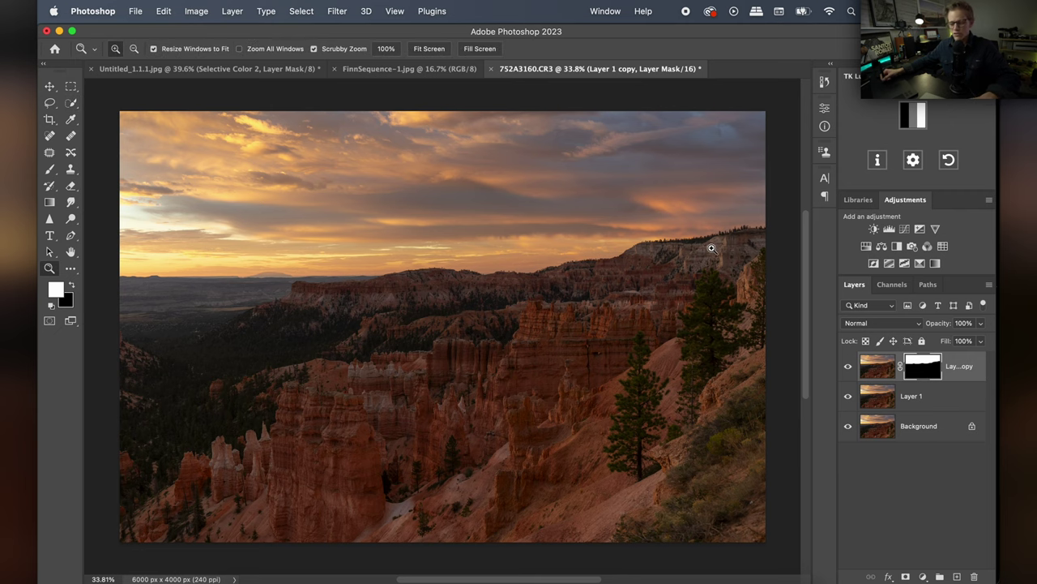
{"action": "scroll", "coordinate": [717, 248], "scroll_direction": "up", "scroll_amount": 3}
{"action": "left_click_drag", "start_coordinate": [662, 301], "coordinate": [502, 330]}
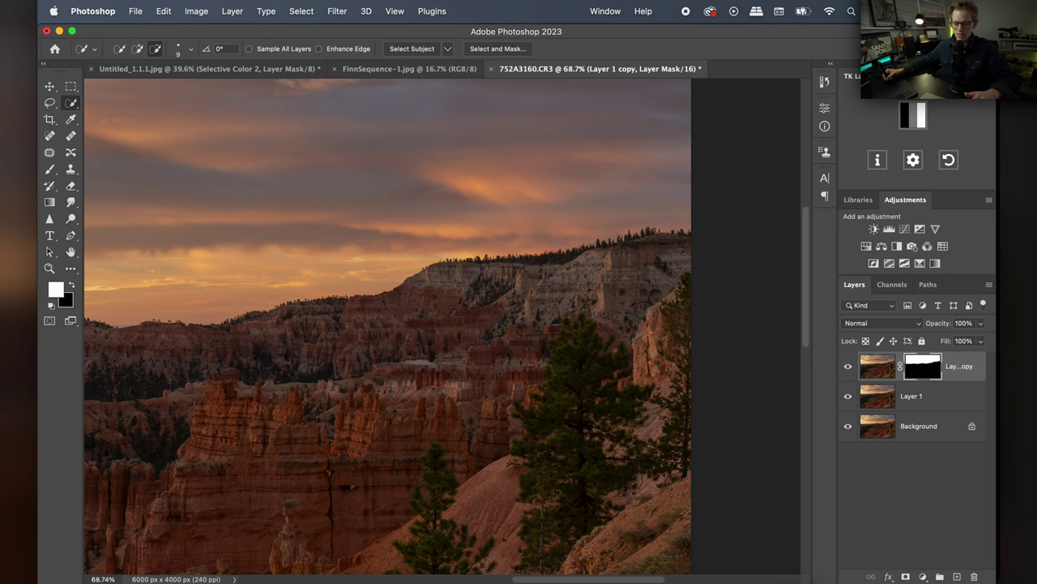
- Inspect the mask along the canyon edges, then select Layer 1
{"action": "scroll", "coordinate": [428, 275], "scroll_direction": "down", "scroll_amount": 5}
{"action": "scroll", "coordinate": [429, 275], "scroll_direction": "right", "scroll_amount": 4}
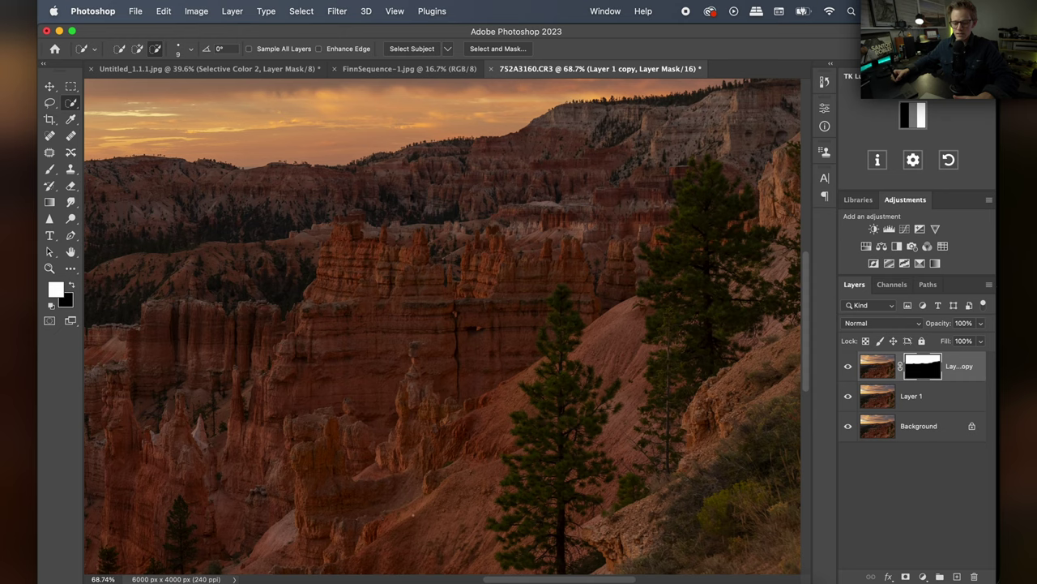
{"action": "left_click_drag", "start_coordinate": [398, 479], "coordinate": [507, 356]}
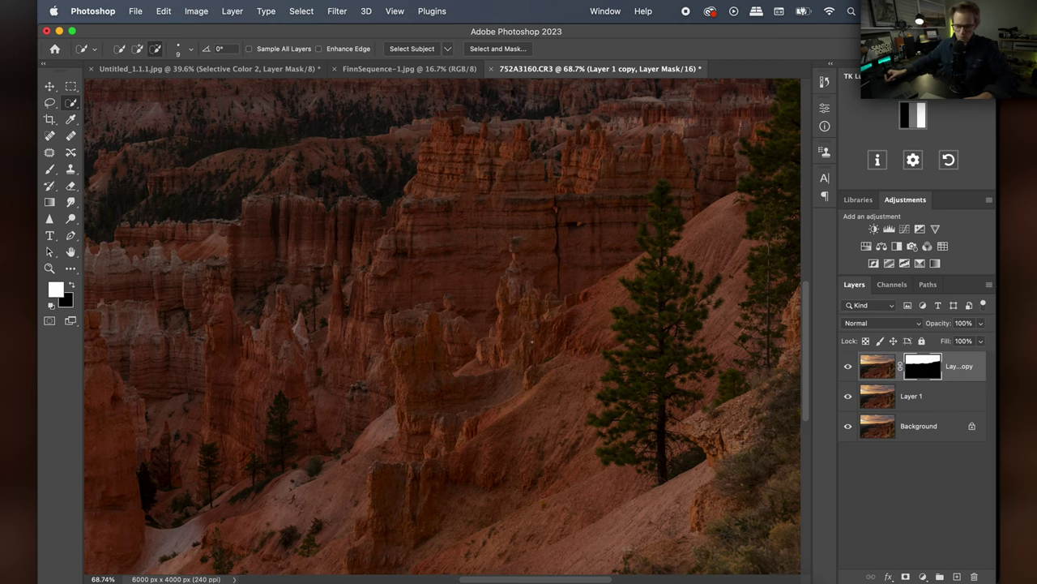
{"action": "scroll", "coordinate": [507, 356], "scroll_direction": "down", "scroll_amount": 5}
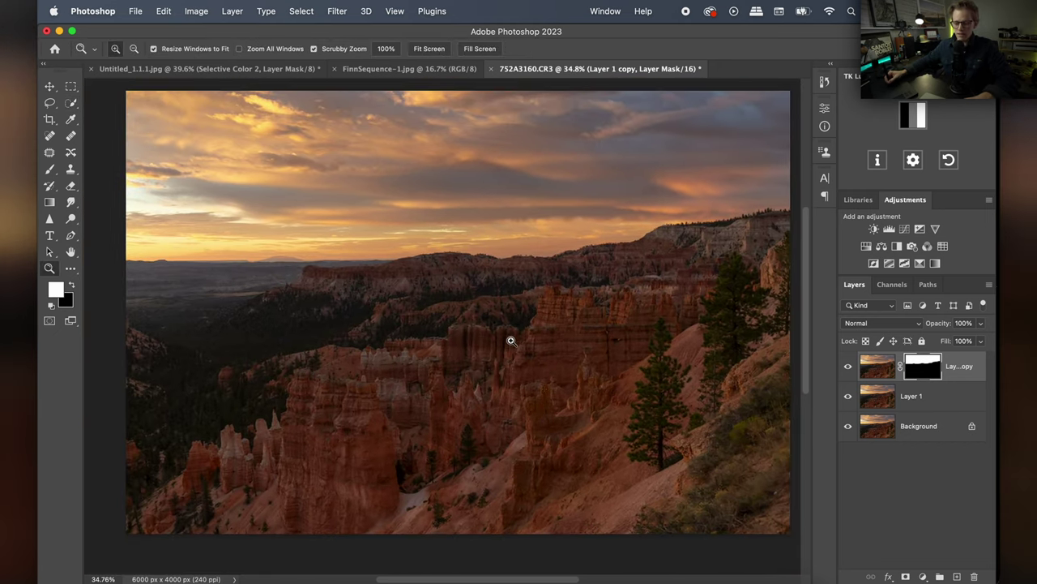
{"action": "scroll", "coordinate": [509, 356], "scroll_direction": "down", "scroll_amount": 2}
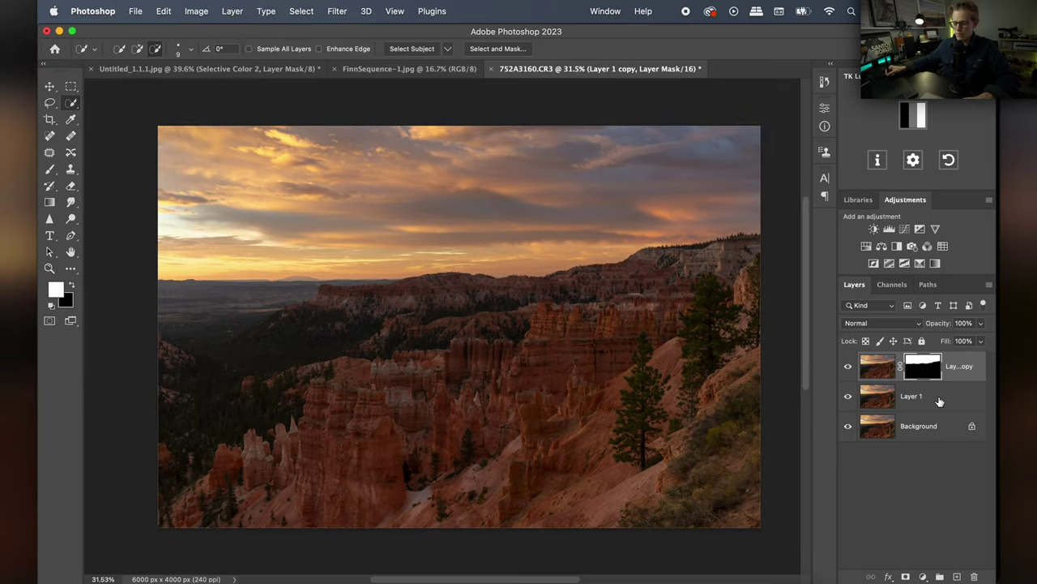
{"action": "left_click", "coordinate": [940, 402]}
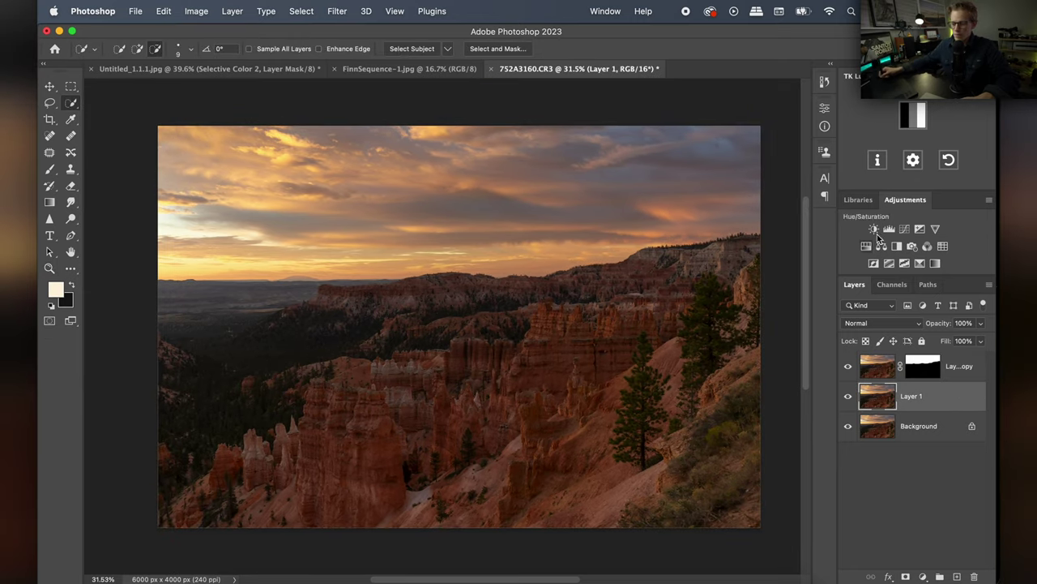
- Add a Curves adjustment layer clipped to Layer 1
{"action": "left_click", "coordinate": [905, 230]}
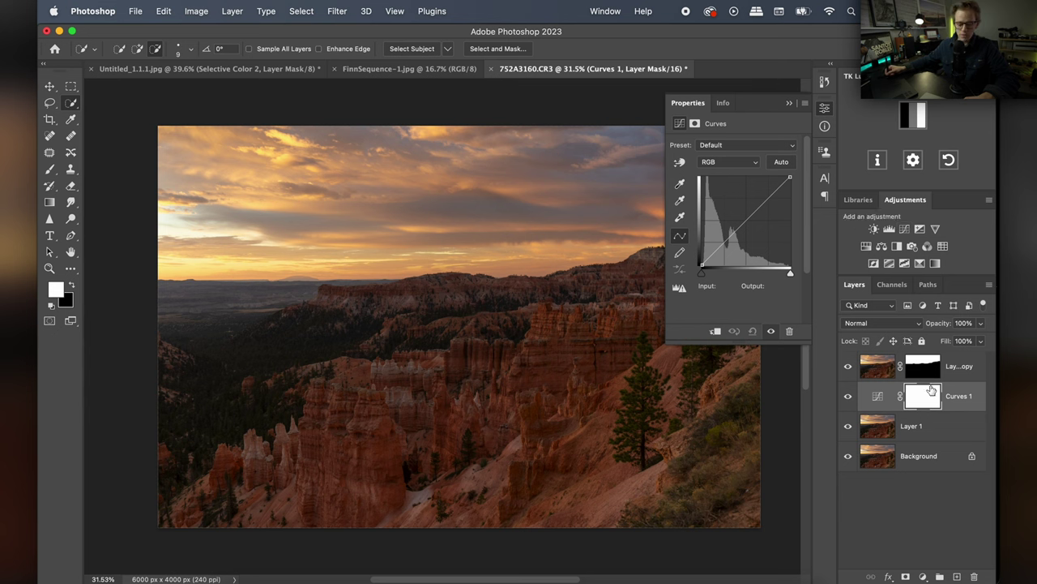
{"action": "left_click_drag", "start_coordinate": [879, 420], "coordinate": [888, 410]}
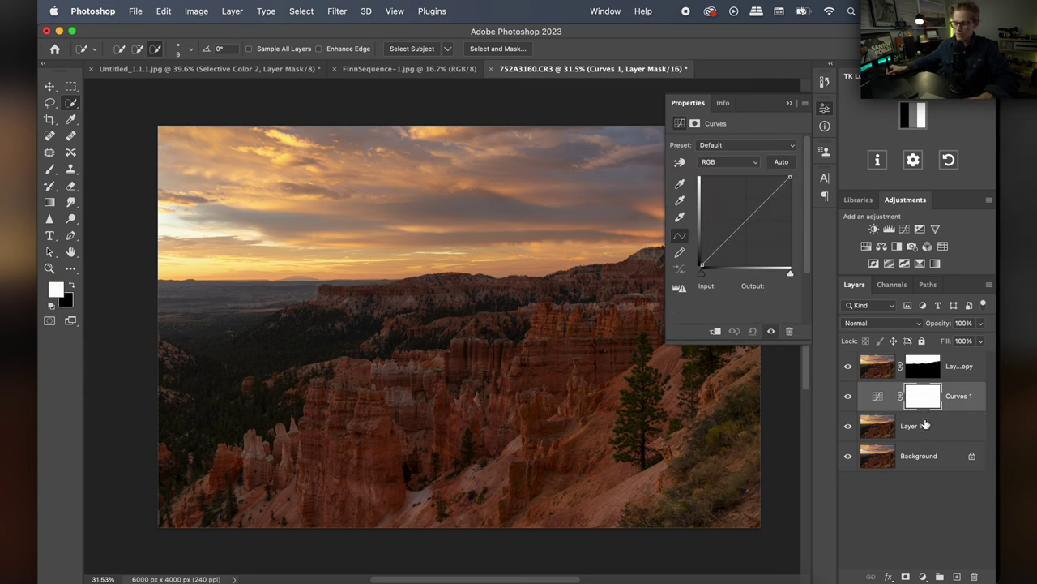
{"action": "key", "text": "super+z"}
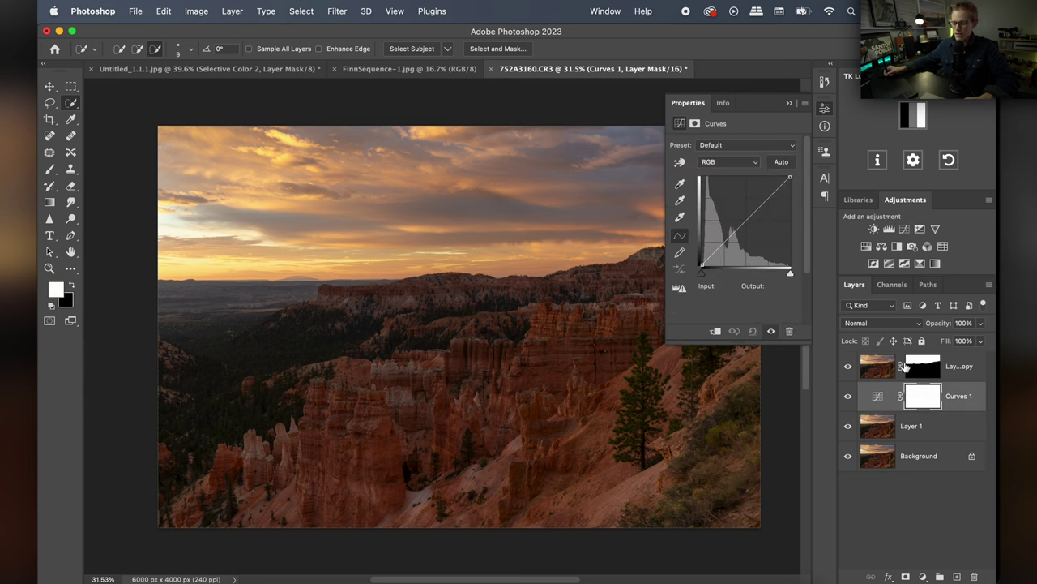
{"action": "left_click", "coordinate": [885, 408], "text": "alt"}
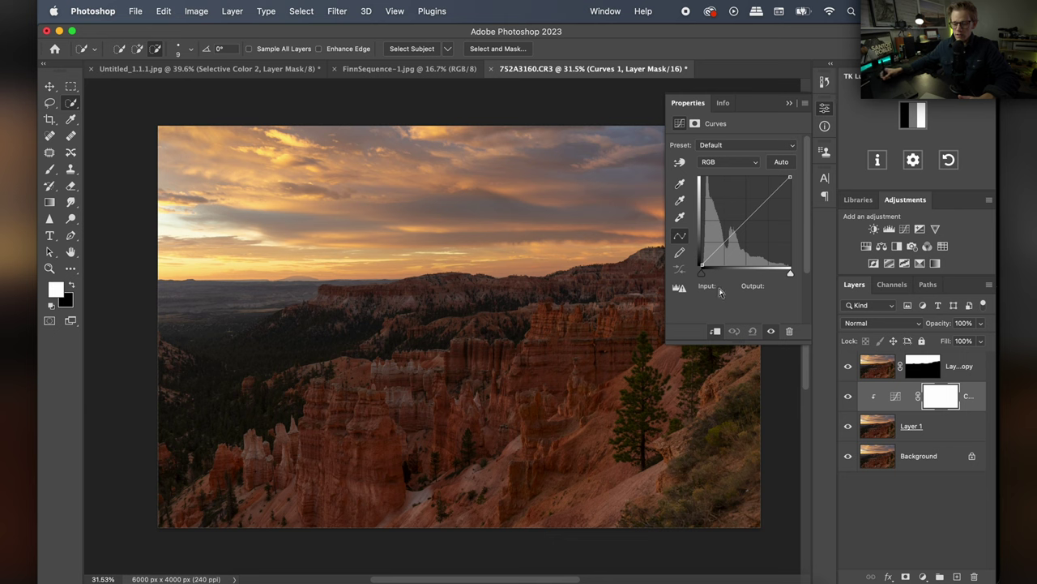
- Shape the curve with points near 66/63 and 179/194 for more contrast
{"action": "left_click_drag", "start_coordinate": [729, 235], "coordinate": [724, 243]}
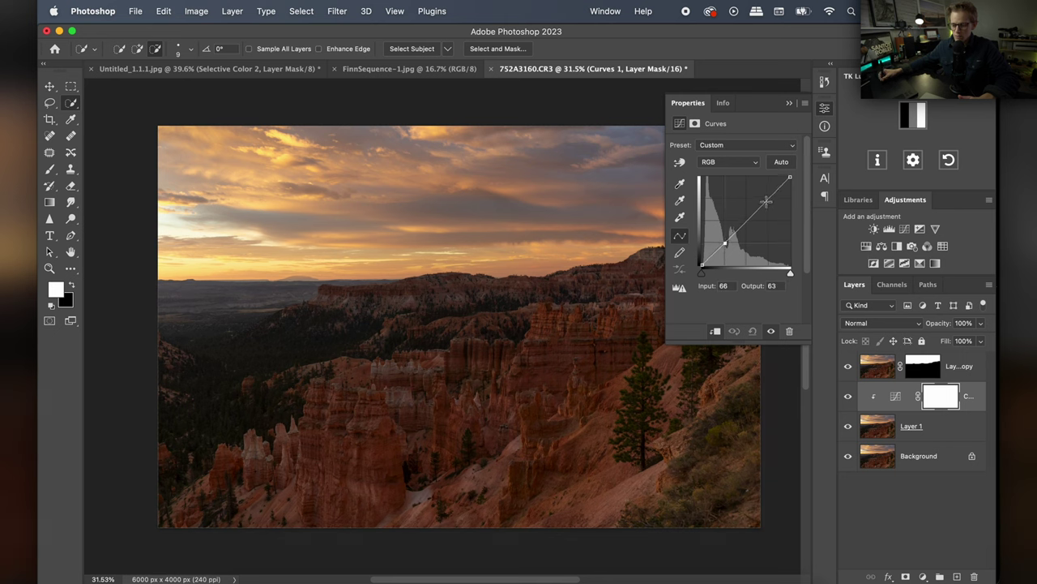
{"action": "left_click_drag", "start_coordinate": [762, 209], "coordinate": [765, 199]}
{"action": "left_click_drag", "start_coordinate": [726, 242], "coordinate": [725, 240]}
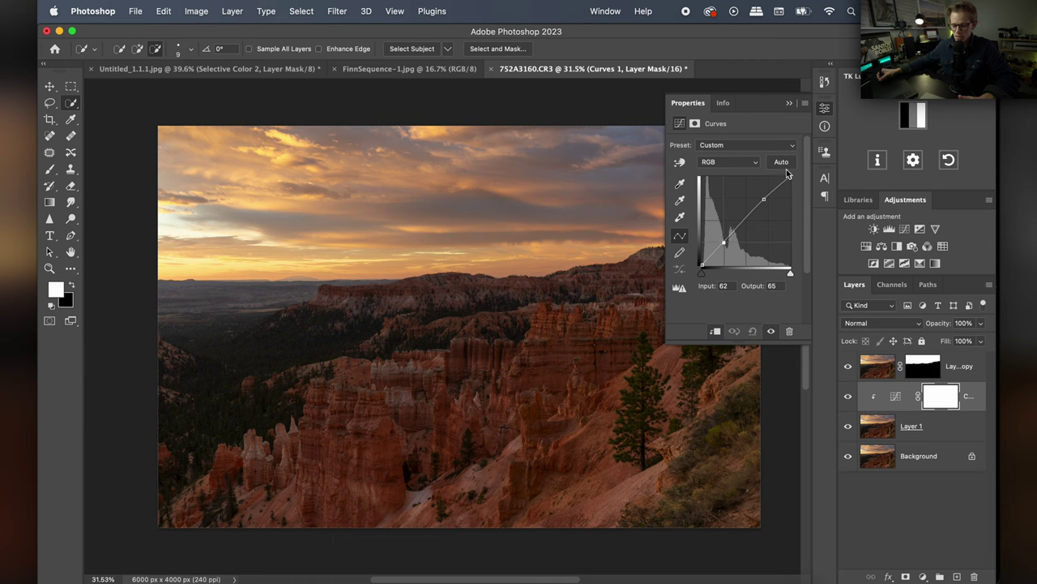
{"action": "left_click_drag", "start_coordinate": [766, 197], "coordinate": [763, 198]}
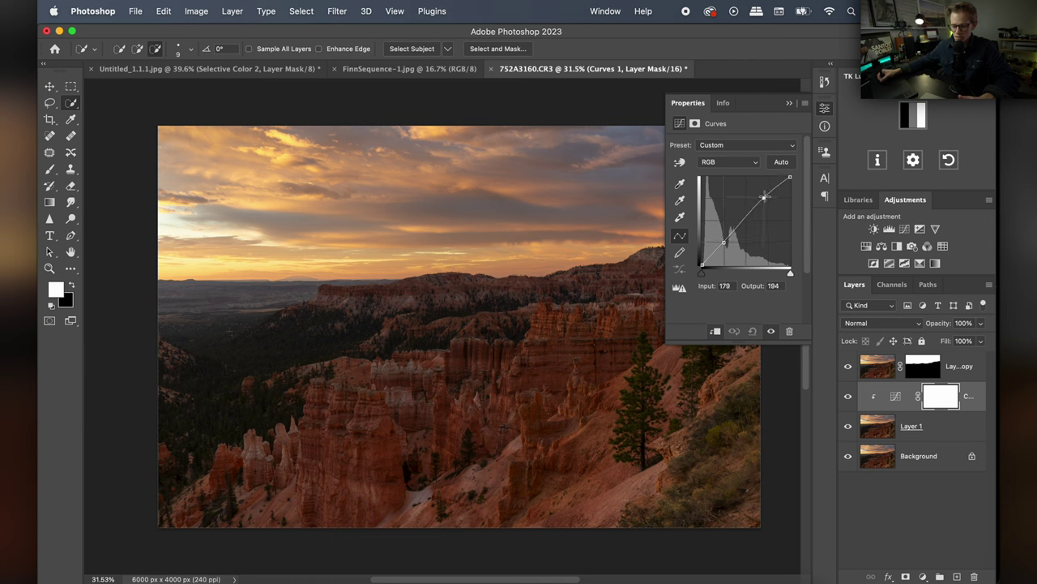
{"action": "left_click", "coordinate": [822, 110]}
- Toggle Curves 1 visibility to compare the contrast before and after
{"action": "left_click", "coordinate": [848, 395]}
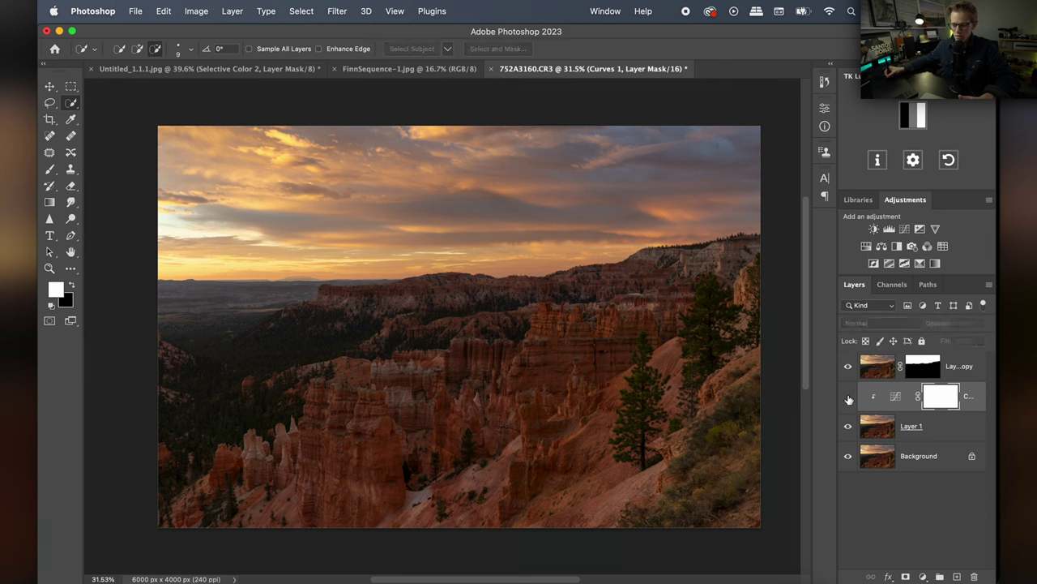
{"action": "left_click", "coordinate": [848, 396]}
{"action": "left_click", "coordinate": [848, 397]}
{"action": "left_click", "coordinate": [848, 397]}
{"action": "left_click", "coordinate": [848, 397]}
{"action": "left_click", "coordinate": [847, 398]}
{"action": "left_click", "coordinate": [848, 398]}
{"action": "left_click", "coordinate": [848, 398]}
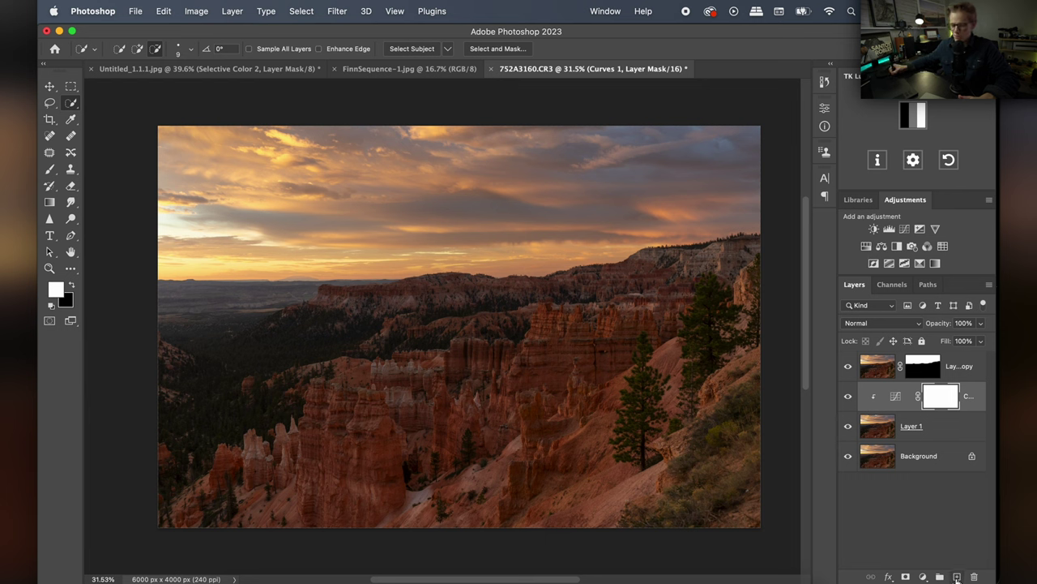
- Add a new empty Layer 2 and clip it above Curves 1
{"action": "left_click", "coordinate": [957, 576]}
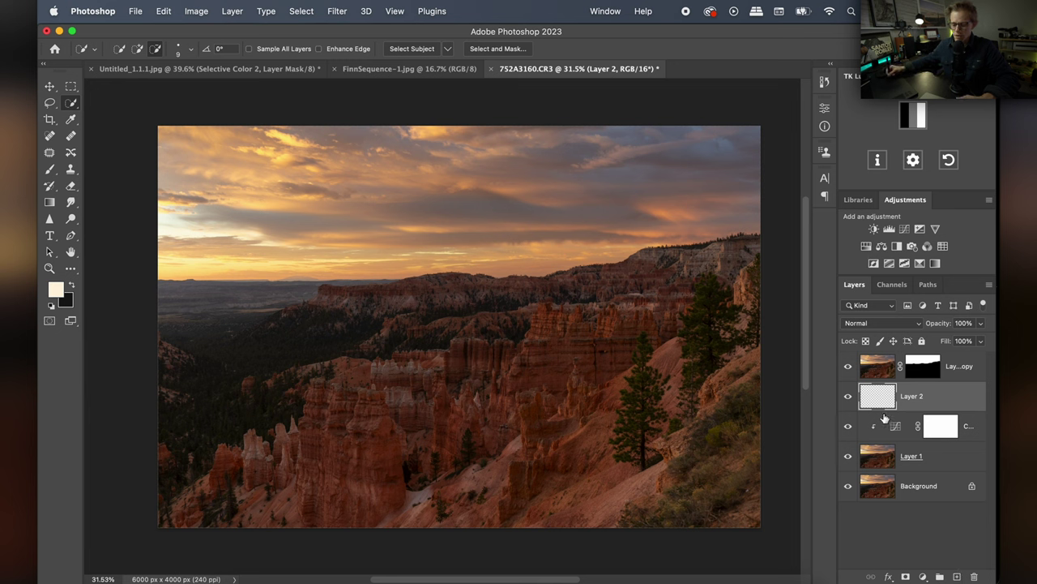
{"action": "left_click", "coordinate": [878, 420]}
{"action": "key", "text": "super+0"}
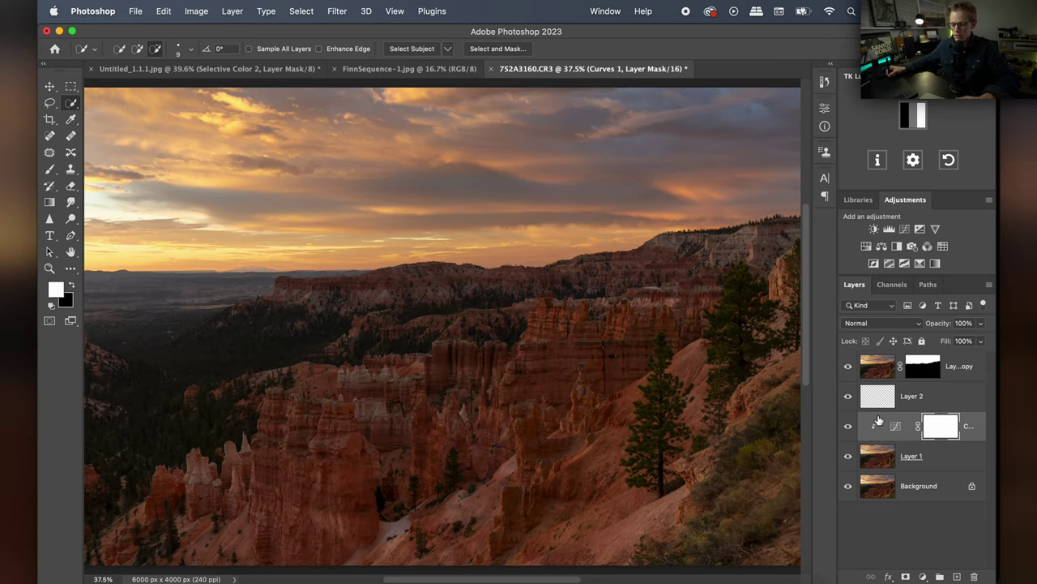
{"action": "left_click", "coordinate": [887, 410], "text": "alt"}
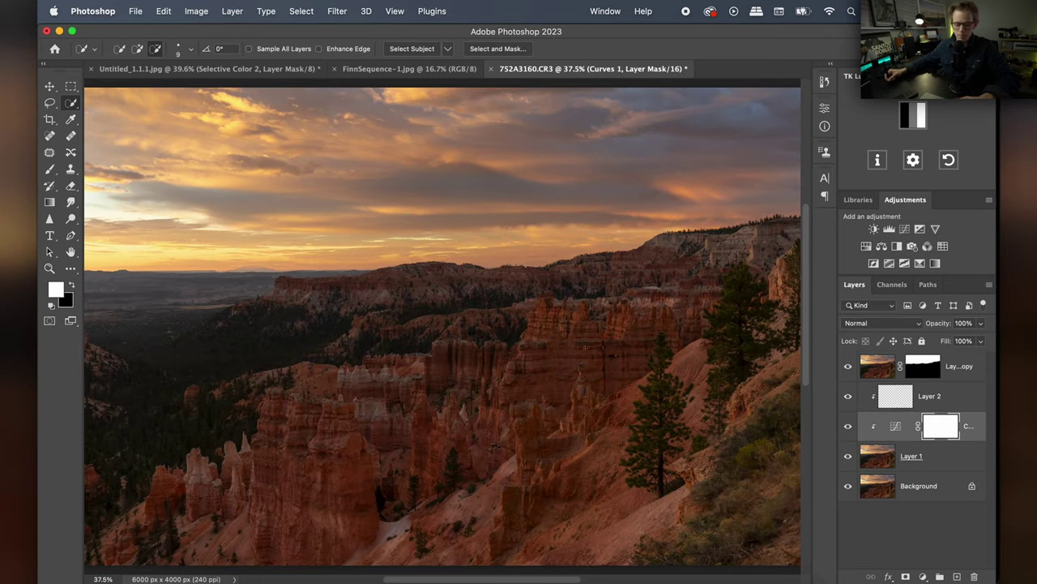
{"action": "key", "text": "z"}
{"action": "left_click_drag", "start_coordinate": [510, 307], "coordinate": [486, 311]}
{"action": "key", "text": "w"}
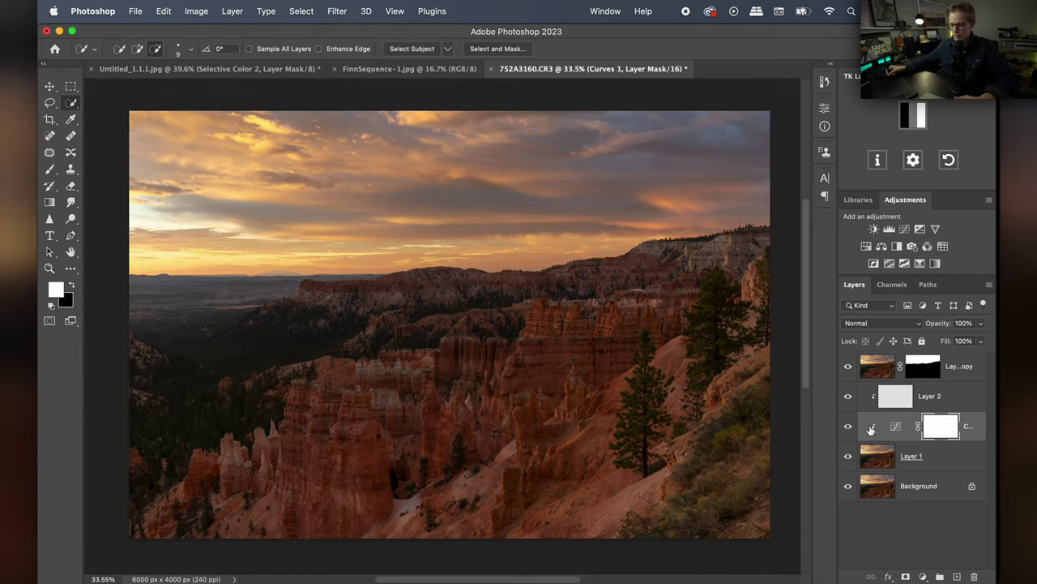
- Set Layer 2's blend mode to Overlay
{"action": "left_click", "coordinate": [954, 396]}
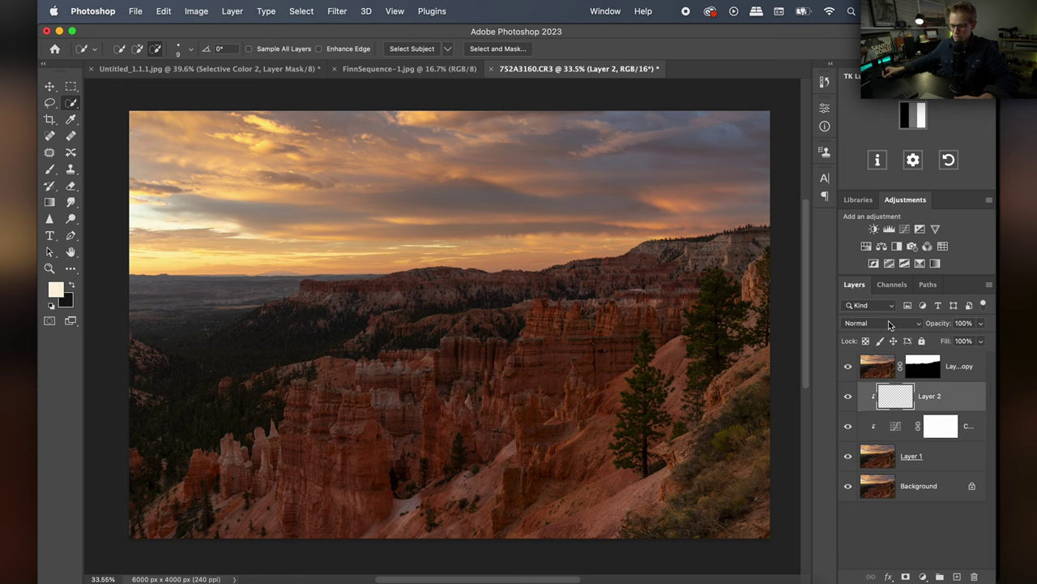
{"action": "left_click", "coordinate": [889, 321]}
{"action": "left_click", "coordinate": [859, 489]}
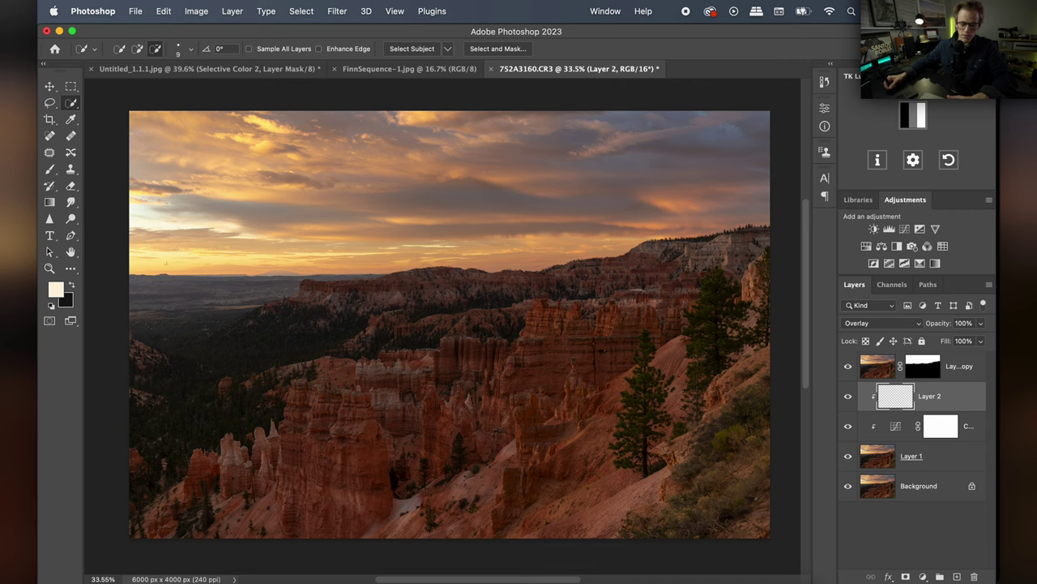
{"action": "key", "text": "b"}
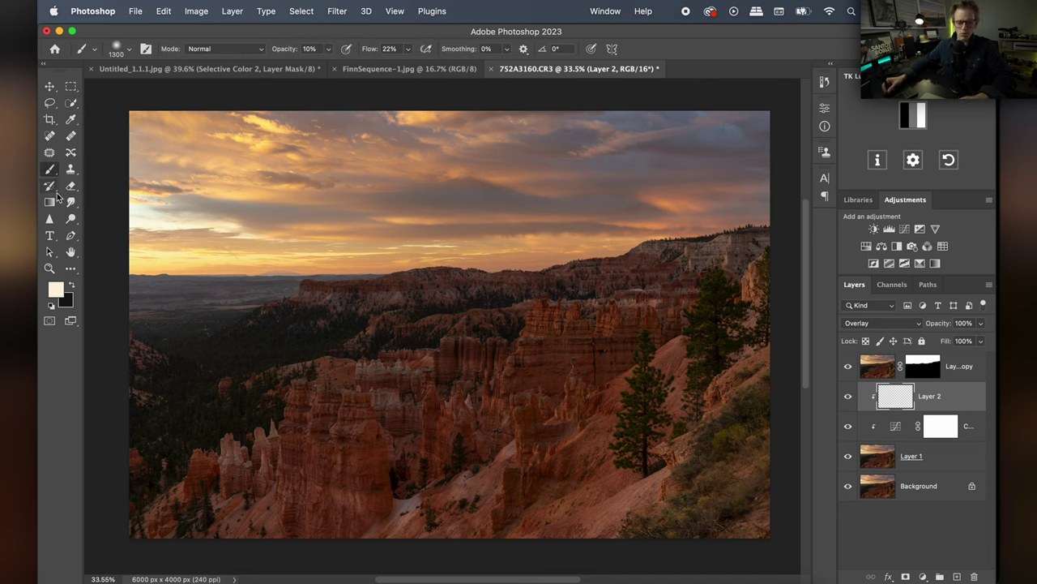
- Set the foreground colour to a pale warm cream (about #fff1d6) for glow painting
{"action": "left_click", "coordinate": [55, 289]}
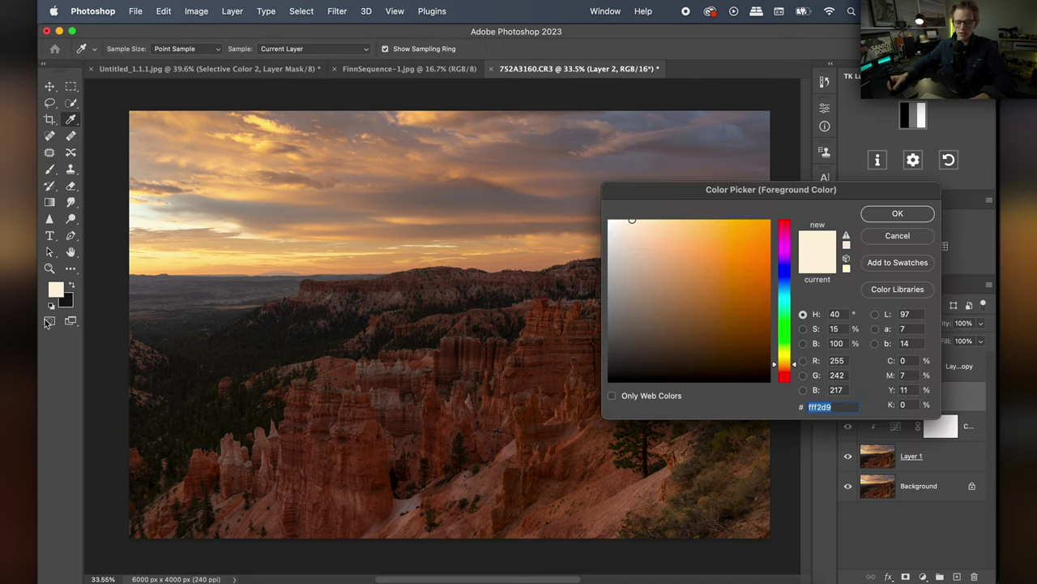
{"action": "left_click_drag", "start_coordinate": [633, 222], "coordinate": [634, 219]}
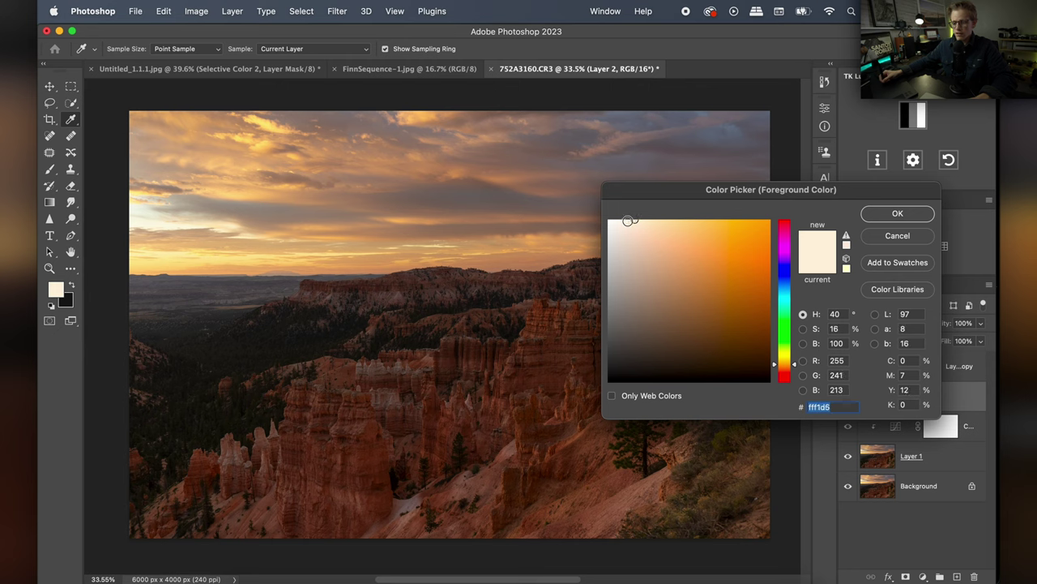
{"action": "left_click", "coordinate": [883, 214]}
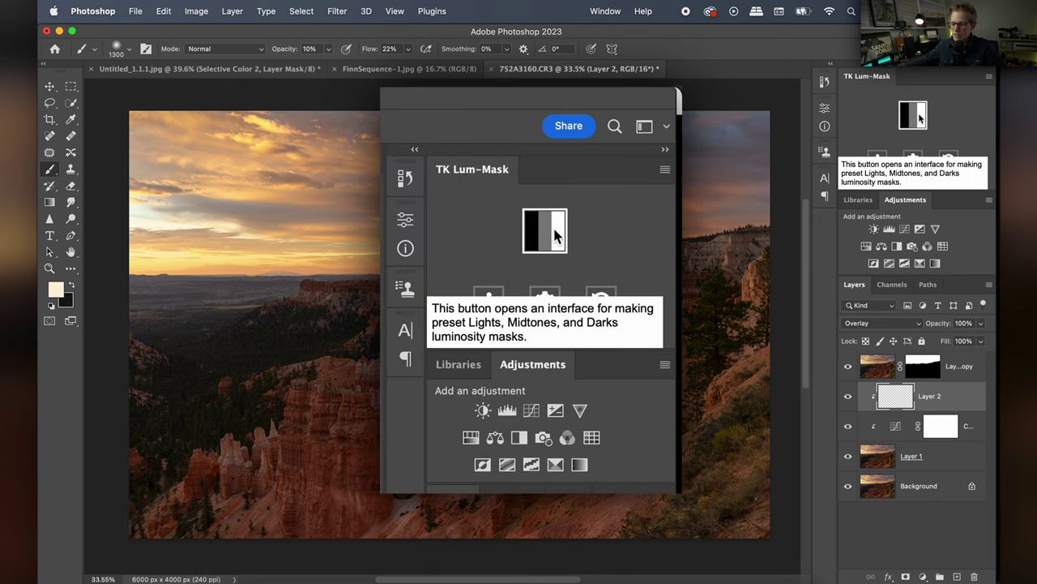
- Open the TK Lum-Mask panel and preview the Lights-6, Darks-6, Lights-1 and Midtones-3 masks
{"action": "left_click", "coordinate": [918, 118]}
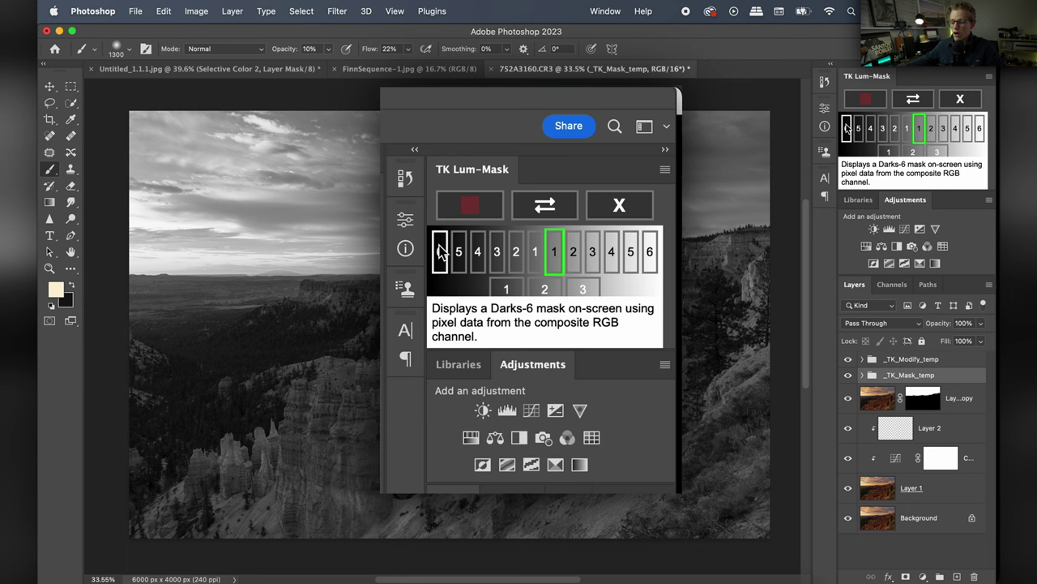
{"action": "mouse_move", "coordinate": [590, 292]}
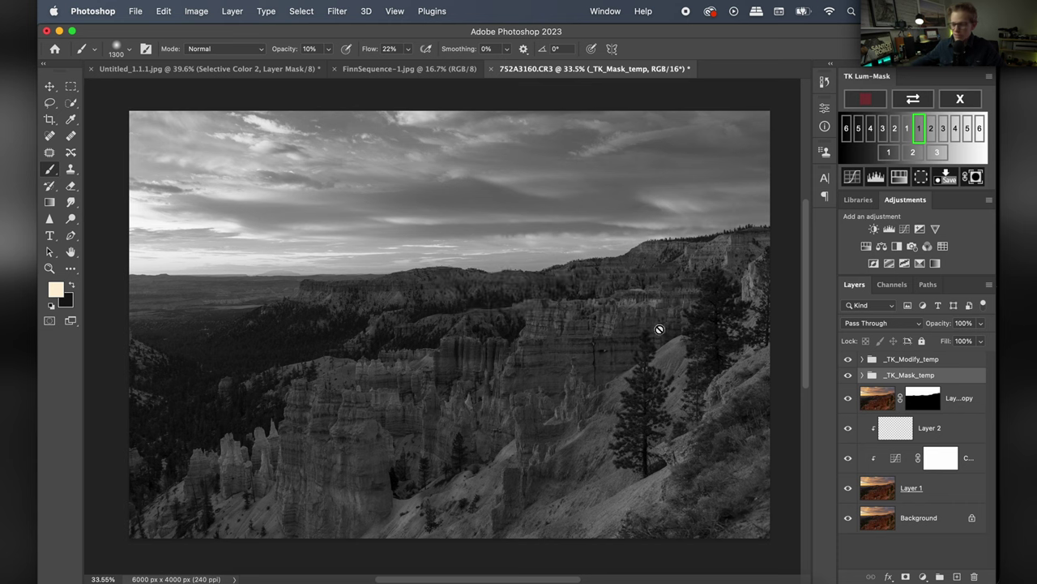
{"action": "left_click", "coordinate": [980, 129]}
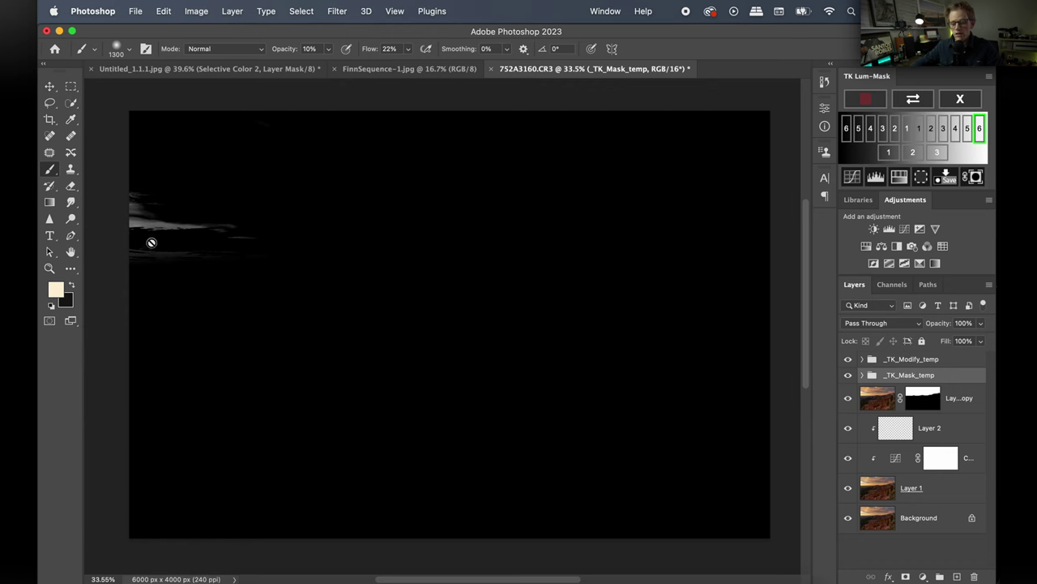
{"action": "left_click", "coordinate": [847, 129]}
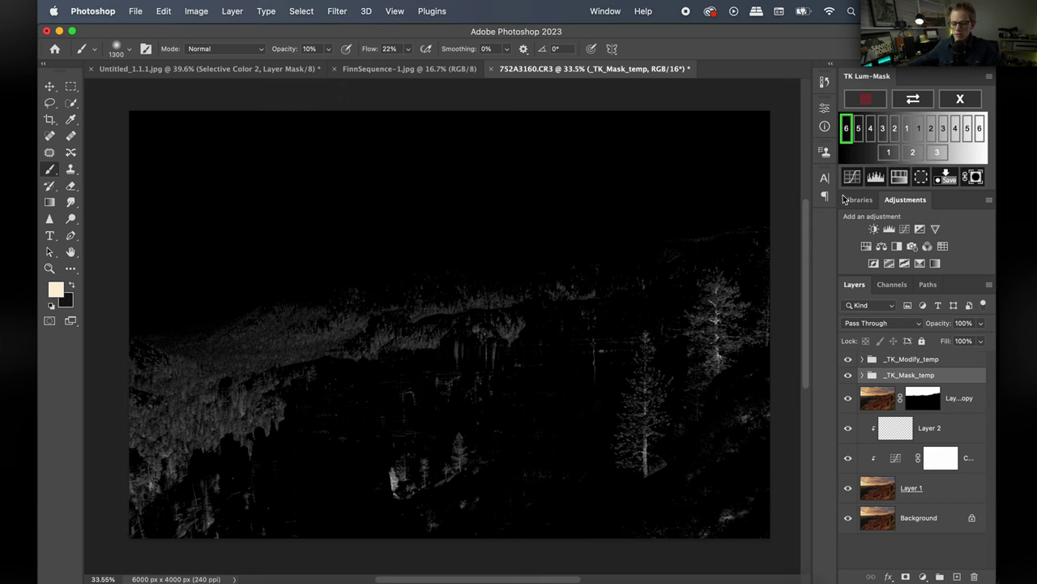
{"action": "left_click", "coordinate": [922, 131]}
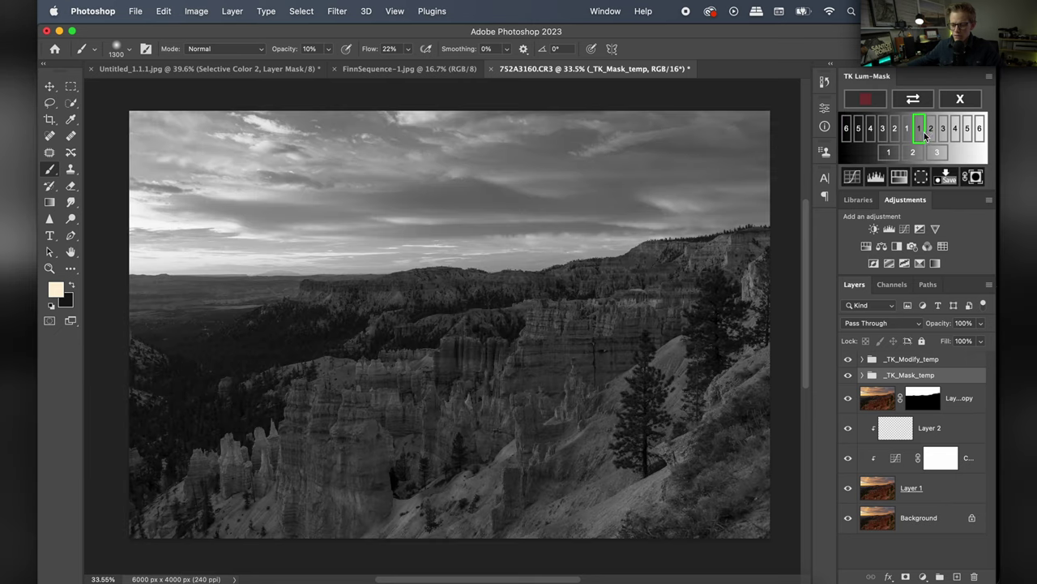
{"action": "left_click", "coordinate": [942, 152]}
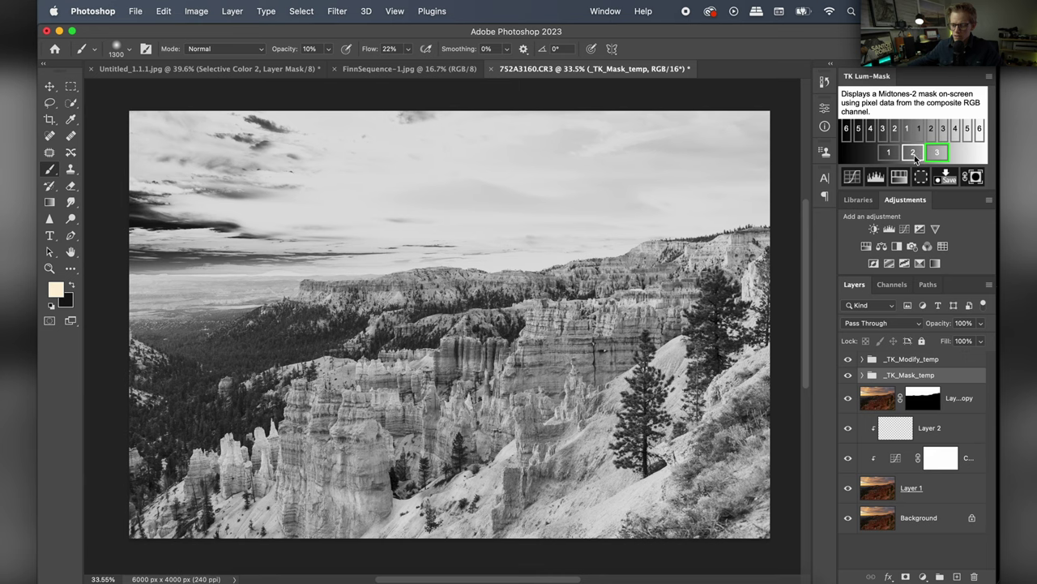
- Compare the Midtones-1, Midtones-2 and Lights-2 masks, then apply Midtones-3 as Layer 2's mask
{"action": "left_click", "coordinate": [915, 155]}
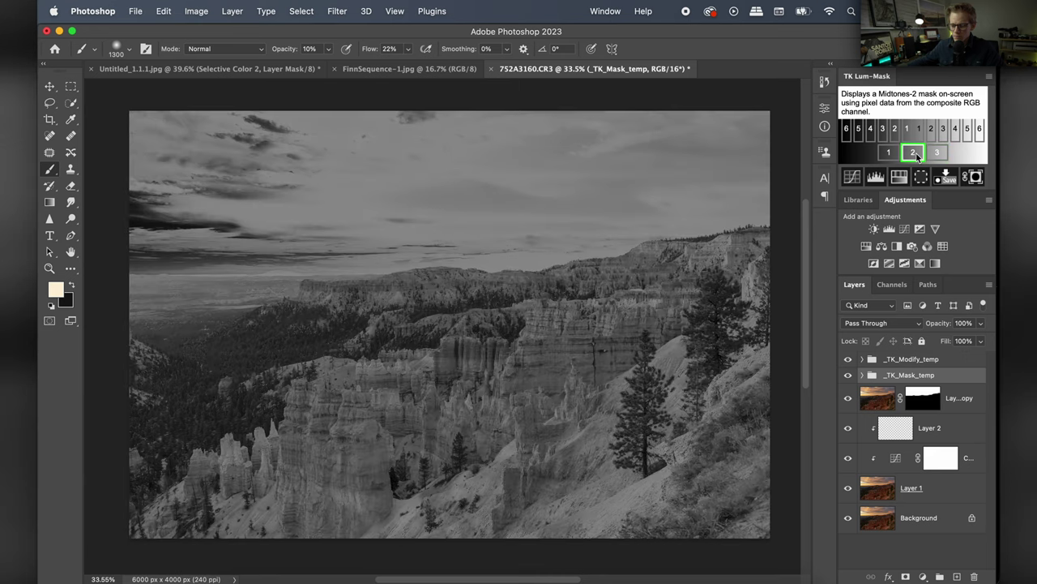
{"action": "left_click", "coordinate": [935, 152]}
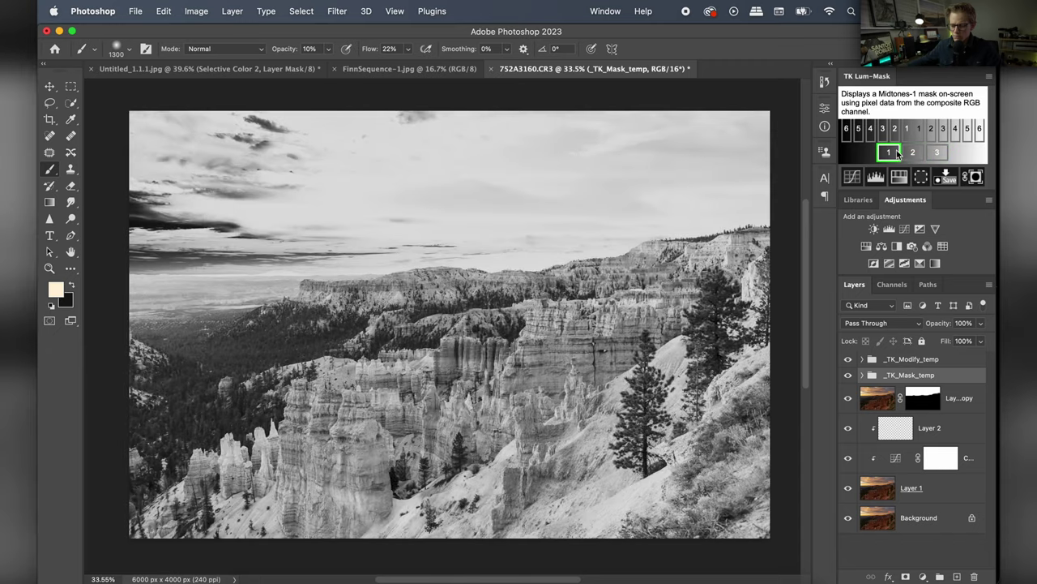
{"action": "left_click", "coordinate": [888, 152]}
{"action": "left_click", "coordinate": [920, 131]}
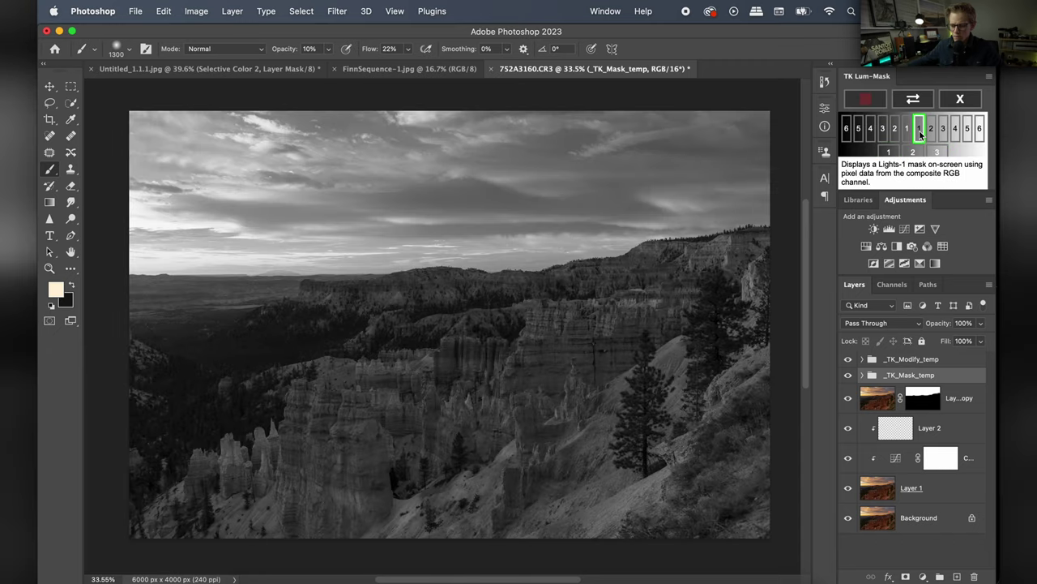
{"action": "left_click", "coordinate": [931, 131]}
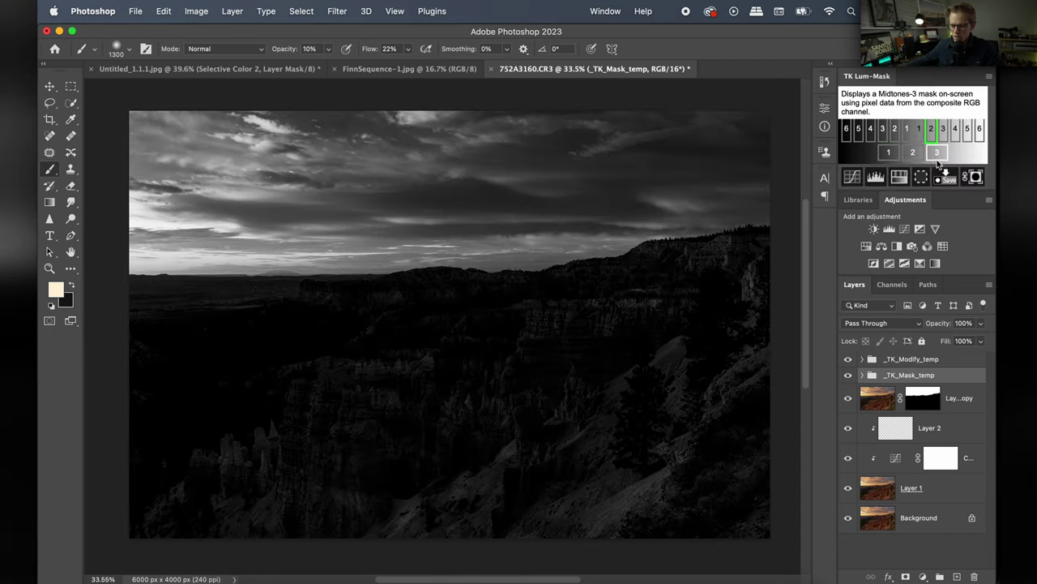
{"action": "left_click", "coordinate": [937, 154]}
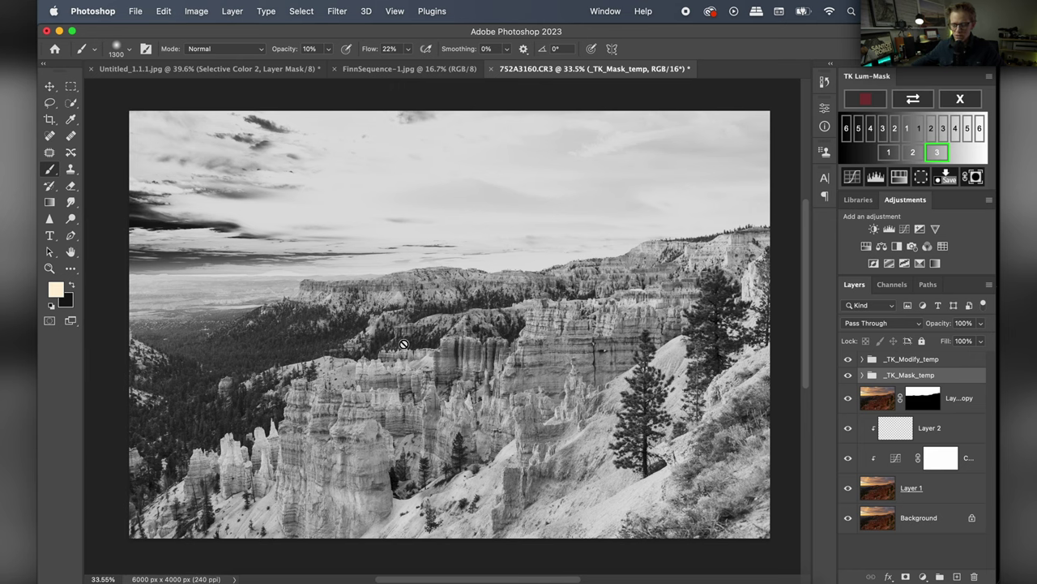
{"action": "left_click", "coordinate": [975, 179]}
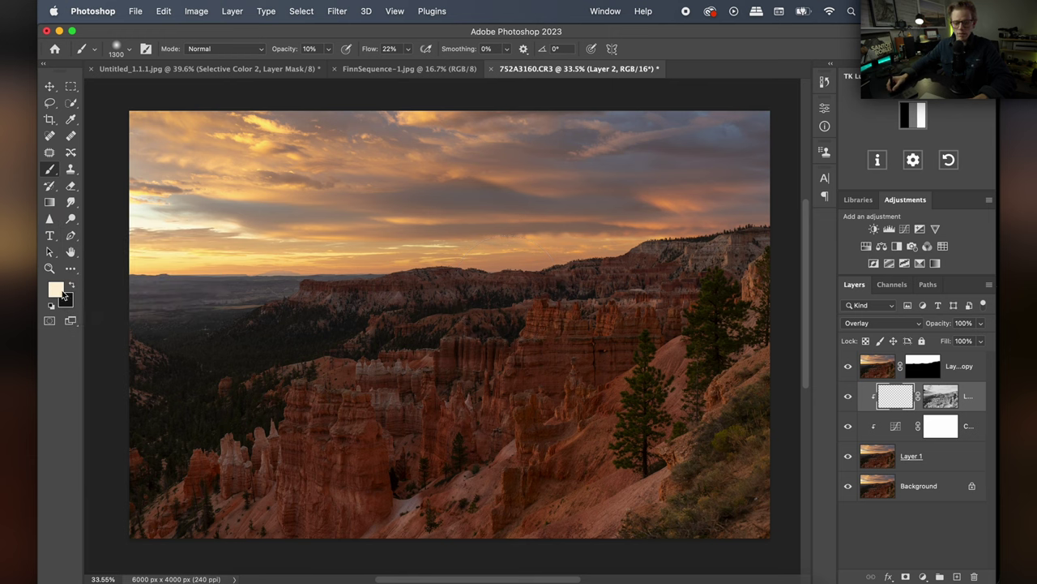
- Set the brush to 13% opacity and 21% flow and check its size and softness
{"action": "left_click", "coordinate": [329, 50]}
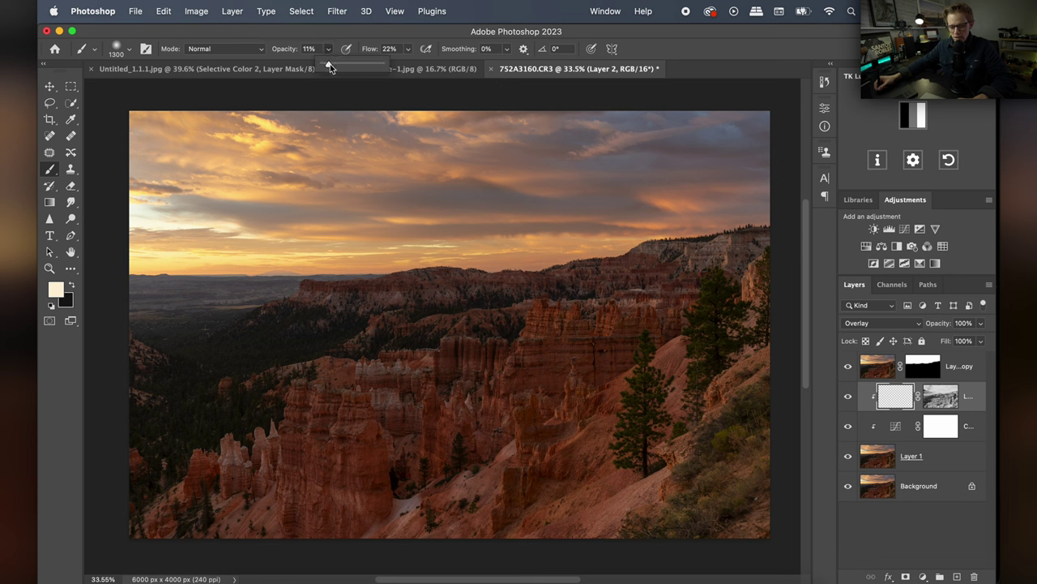
{"action": "left_click", "coordinate": [407, 50]}
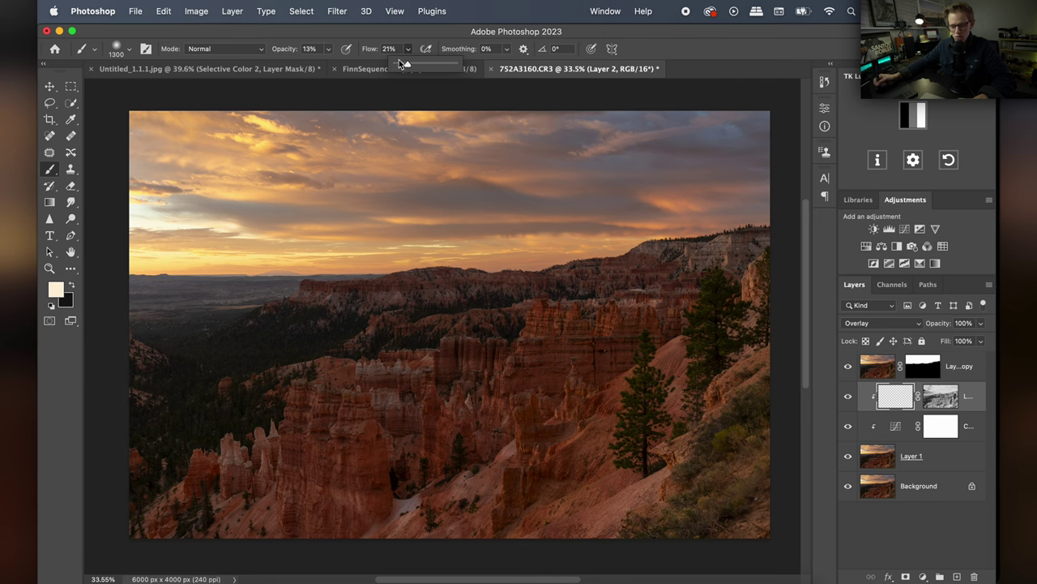
{"action": "left_click", "coordinate": [128, 50]}
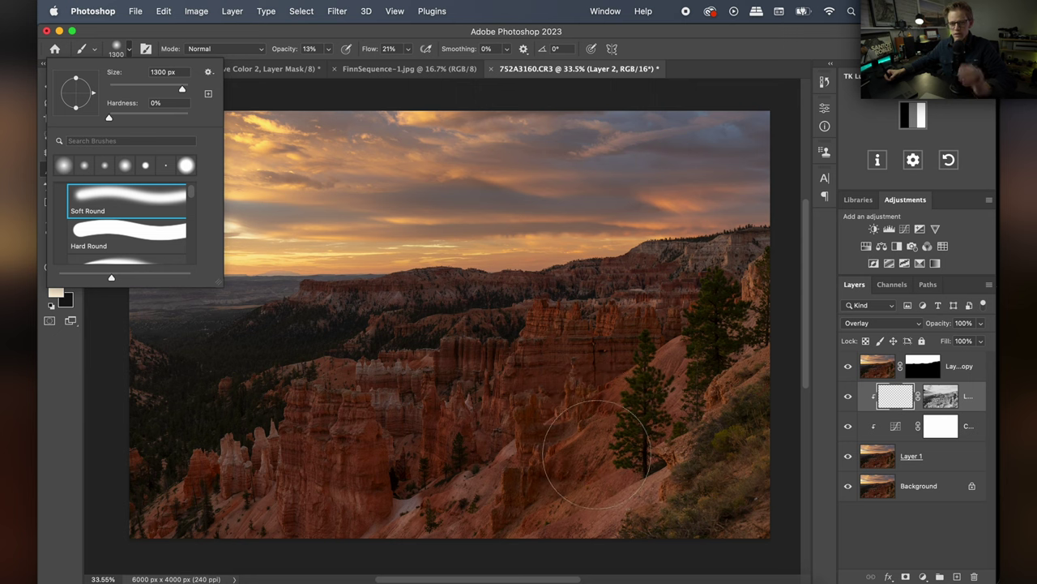
{"action": "key", "text": "Escape"}
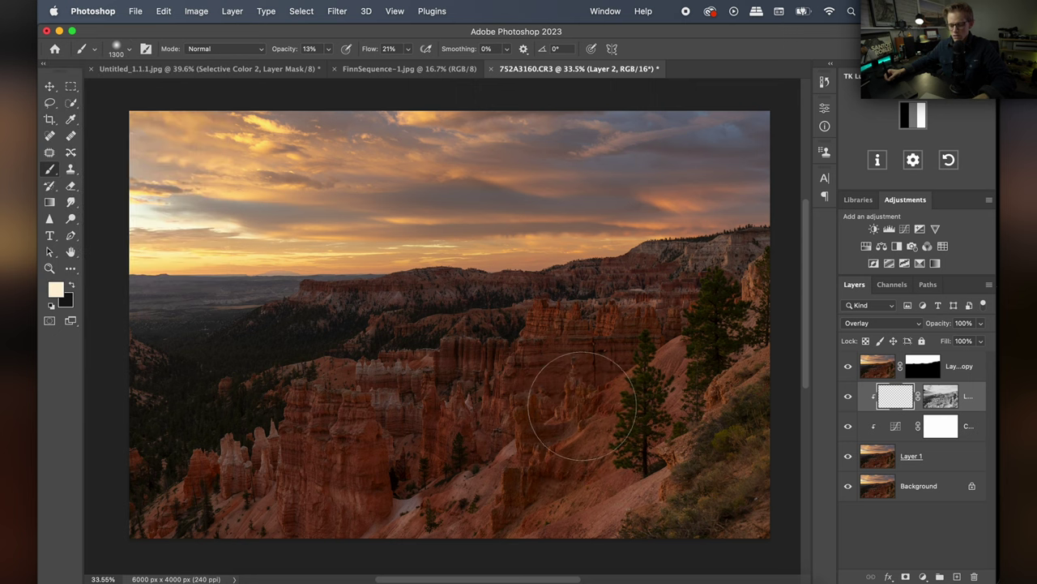
- Zoom in on the central hoodoos and paint soft cream glow across their lit tops
{"action": "key", "text": "z"}
{"action": "left_click_drag", "start_coordinate": [513, 315], "coordinate": [602, 329]}
{"action": "key", "text": "b"}
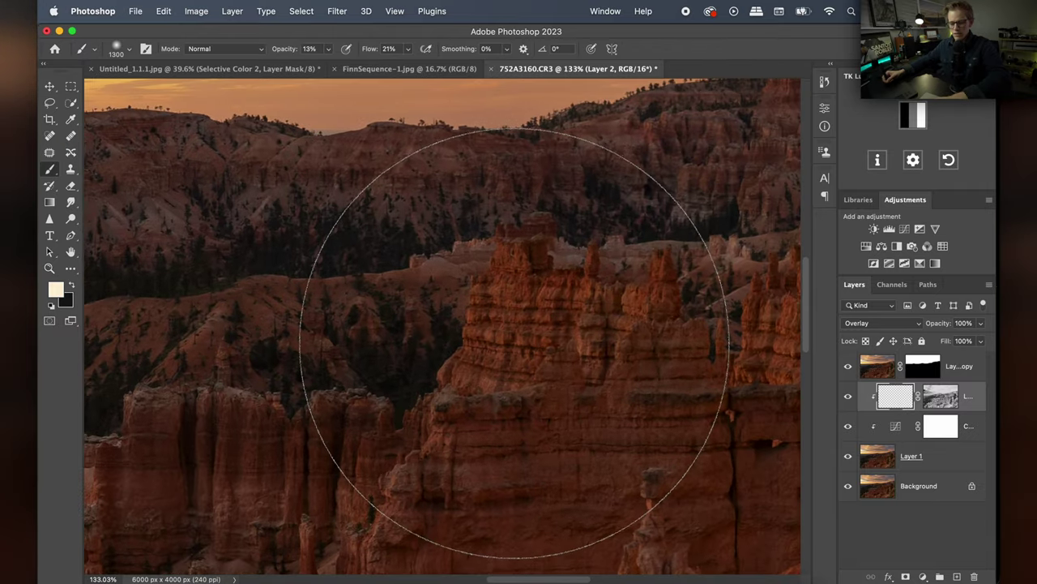
{"action": "key", "text": "bracketleft"}
{"action": "key", "text": "bracketleft"}
{"action": "key", "text": "bracketleft"}
{"action": "key", "text": "bracketleft"}
{"action": "key", "text": "bracketleft"}
{"action": "key", "text": "bracketleft"}
{"action": "key", "text": "bracketleft"}
{"action": "key", "text": "bracketleft"}
{"action": "key", "text": "bracketleft"}
{"action": "key", "text": "bracketleft"}
{"action": "key", "text": "bracketleft"}
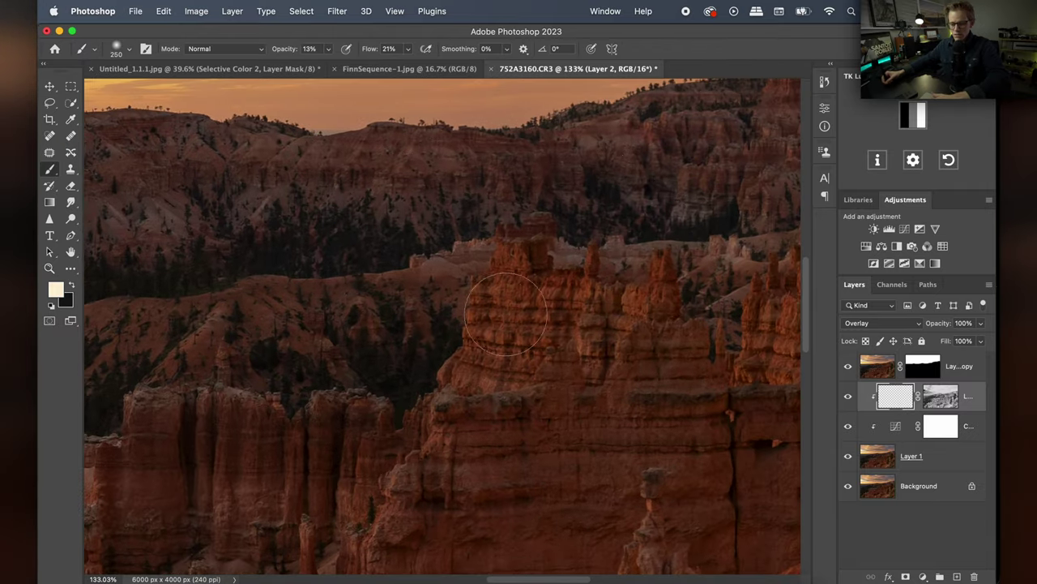
{"action": "mouse_move", "coordinate": [498, 326]}
{"action": "left_mouse_down"}
{"action": "mouse_move", "coordinate": [507, 278]}
{"action": "mouse_move", "coordinate": [492, 356]}
{"action": "mouse_move", "coordinate": [493, 336]}
{"action": "mouse_move", "coordinate": [528, 310]}
{"action": "mouse_move", "coordinate": [592, 311]}
{"action": "mouse_move", "coordinate": [627, 302]}
{"action": "mouse_move", "coordinate": [653, 272]}
{"action": "mouse_move", "coordinate": [658, 283]}
{"action": "mouse_move", "coordinate": [656, 293]}
{"action": "mouse_move", "coordinate": [543, 288]}
{"action": "mouse_move", "coordinate": [445, 415]}
{"action": "mouse_move", "coordinate": [554, 352]}
{"action": "mouse_move", "coordinate": [417, 338]}
{"action": "mouse_move", "coordinate": [338, 359]}
{"action": "left_mouse_up"}
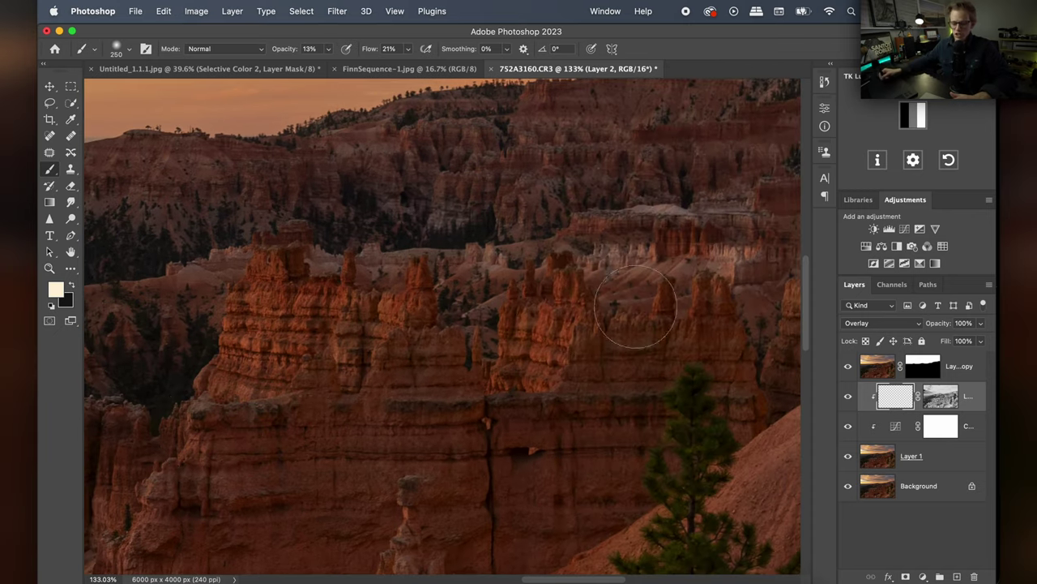
{"action": "mouse_move", "coordinate": [537, 281]}
{"action": "left_mouse_down"}
{"action": "mouse_move", "coordinate": [518, 308]}
{"action": "mouse_move", "coordinate": [526, 332]}
{"action": "mouse_move", "coordinate": [559, 359]}
{"action": "mouse_move", "coordinate": [516, 363]}
{"action": "left_mouse_up"}
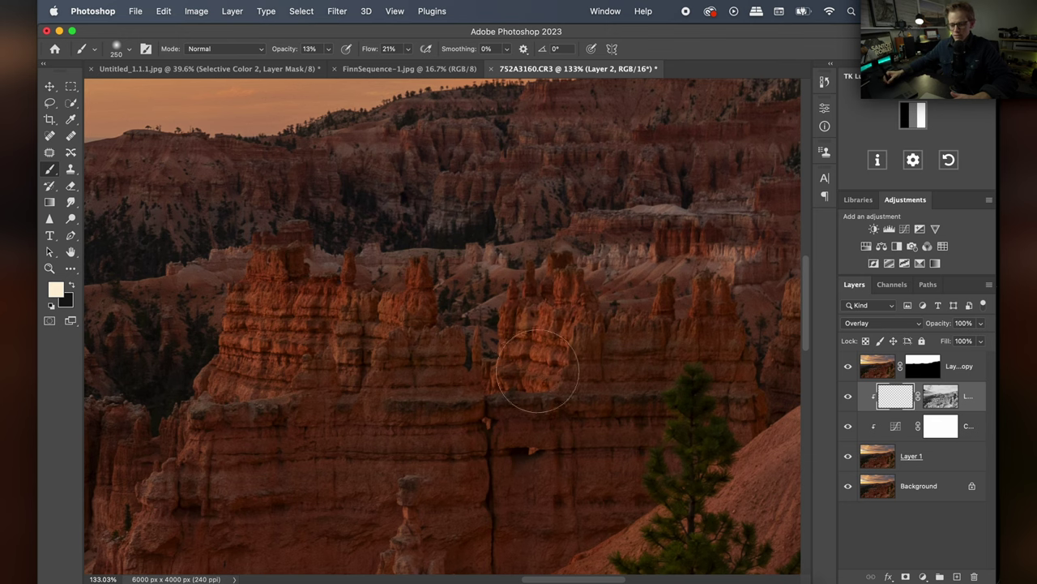
- Shrink the brush for detail and move down to the lower rock slopes and image bottom
{"action": "key", "text": "bracketleft"}
{"action": "key", "text": "bracketleft"}
{"action": "key", "text": "bracketleft"}
{"action": "key", "text": "bracketleft"}
{"action": "key", "text": "bracketleft"}
{"action": "key", "text": "bracketleft"}
{"action": "key", "text": "bracketleft"}
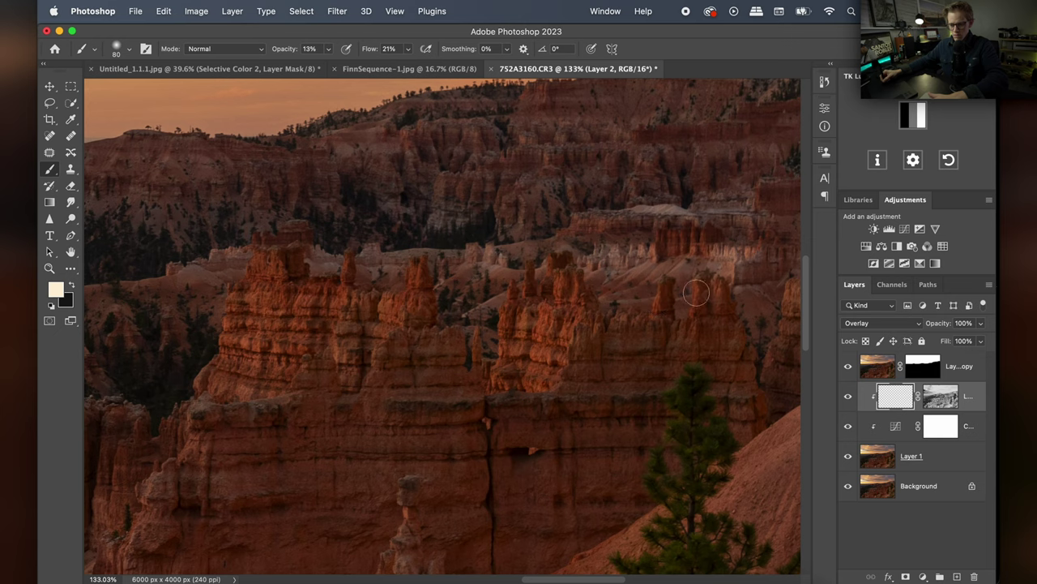
{"action": "scroll", "coordinate": [463, 341], "scroll_direction": "down", "scroll_amount": 5}
{"action": "scroll", "coordinate": [464, 340], "scroll_direction": "left", "scroll_amount": 4}
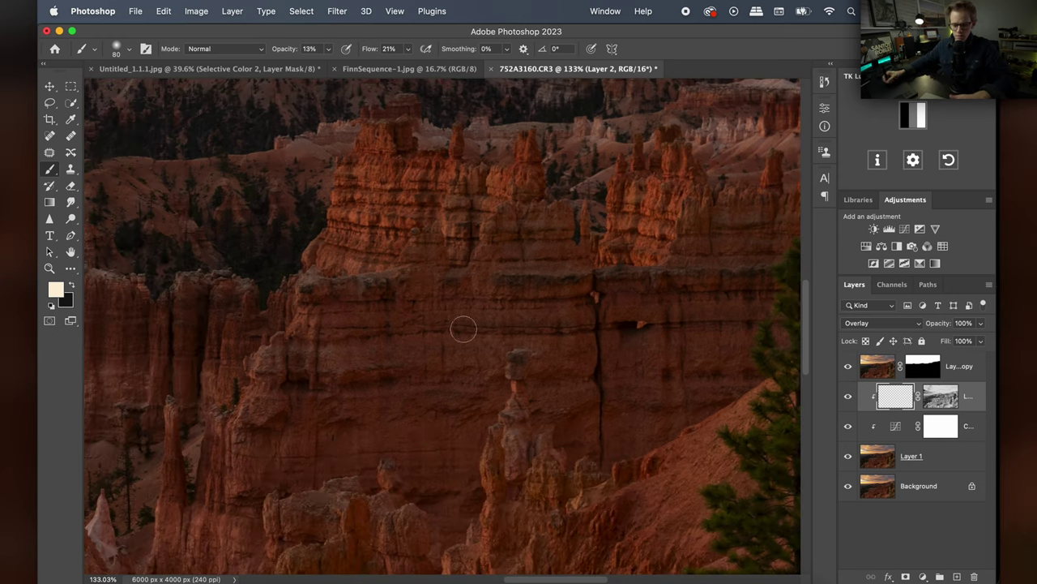
{"action": "scroll", "coordinate": [274, 351], "scroll_direction": "down", "scroll_amount": 6}
{"action": "scroll", "coordinate": [274, 351], "scroll_direction": "left", "scroll_amount": 3}
{"action": "scroll", "coordinate": [384, 505], "scroll_direction": "down", "scroll_amount": 10}
{"action": "scroll", "coordinate": [384, 505], "scroll_direction": "left", "scroll_amount": 4}
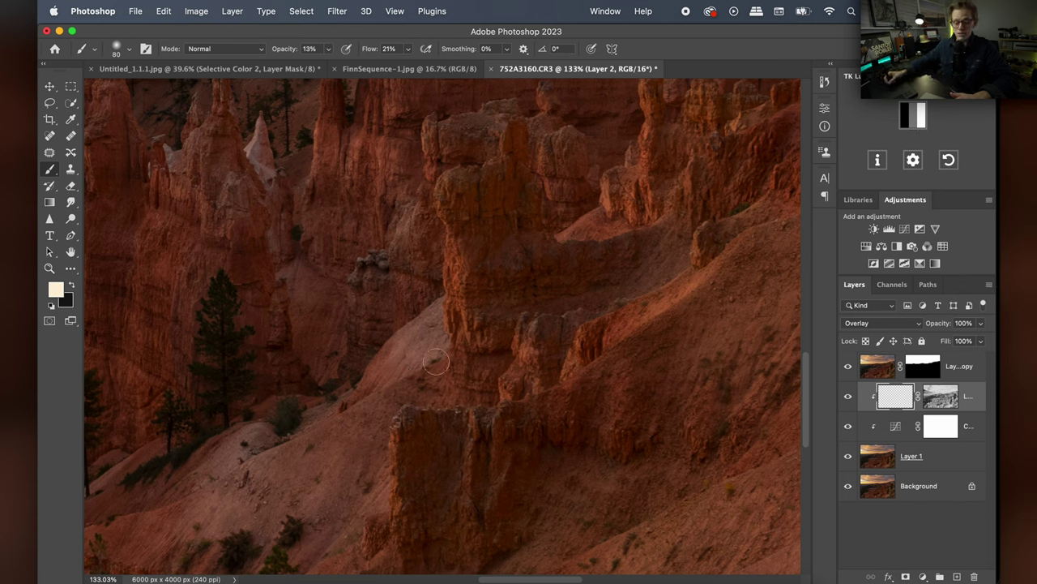
{"action": "left_click_drag", "start_coordinate": [435, 362], "coordinate": [549, 264]}
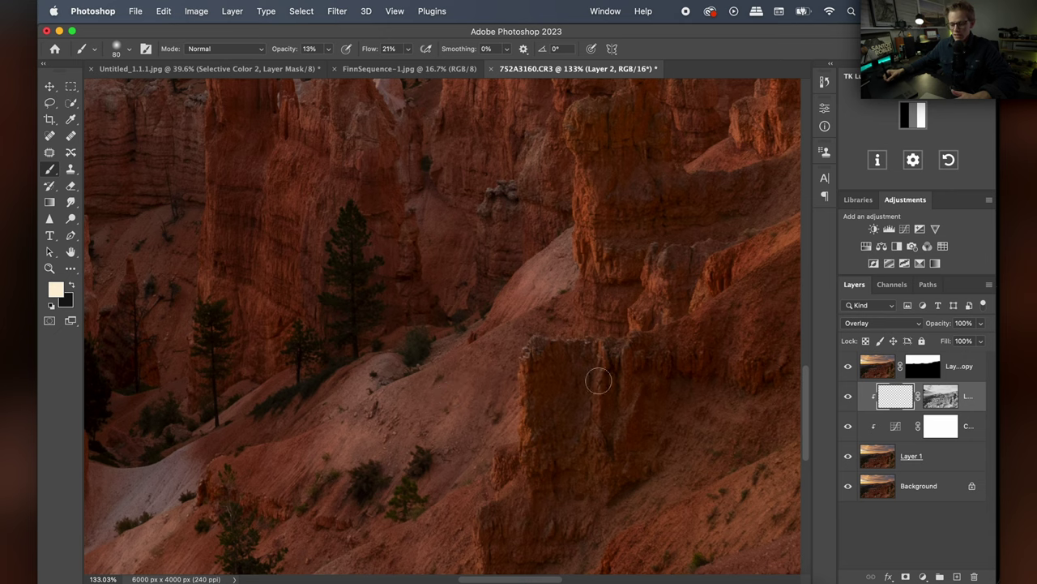
{"action": "left_click_drag", "start_coordinate": [468, 433], "coordinate": [658, 350]}
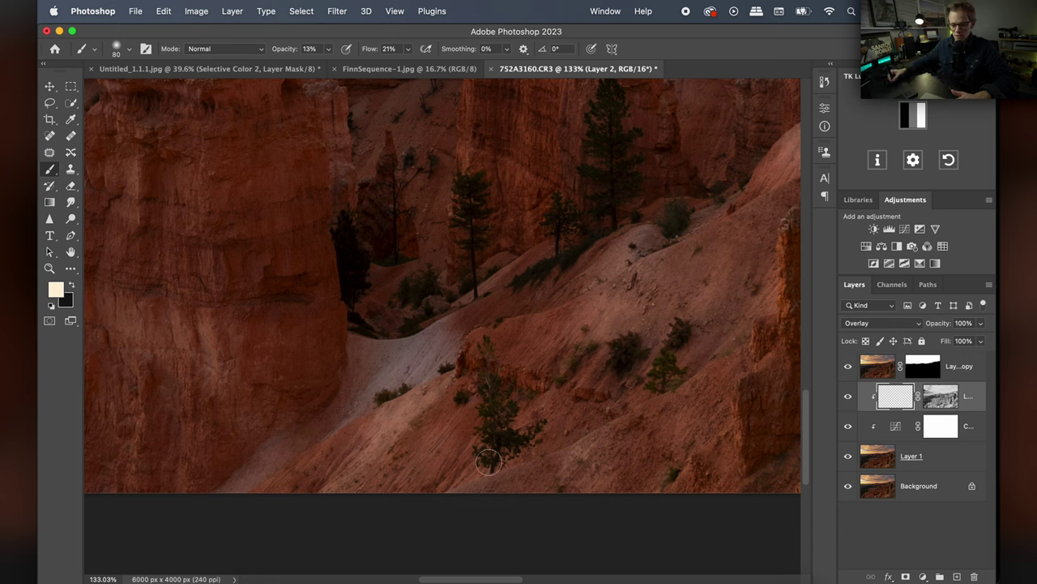
{"action": "scroll", "coordinate": [546, 366], "scroll_direction": "right", "scroll_amount": 6}
{"action": "scroll", "coordinate": [545, 365], "scroll_direction": "down", "scroll_amount": 1}
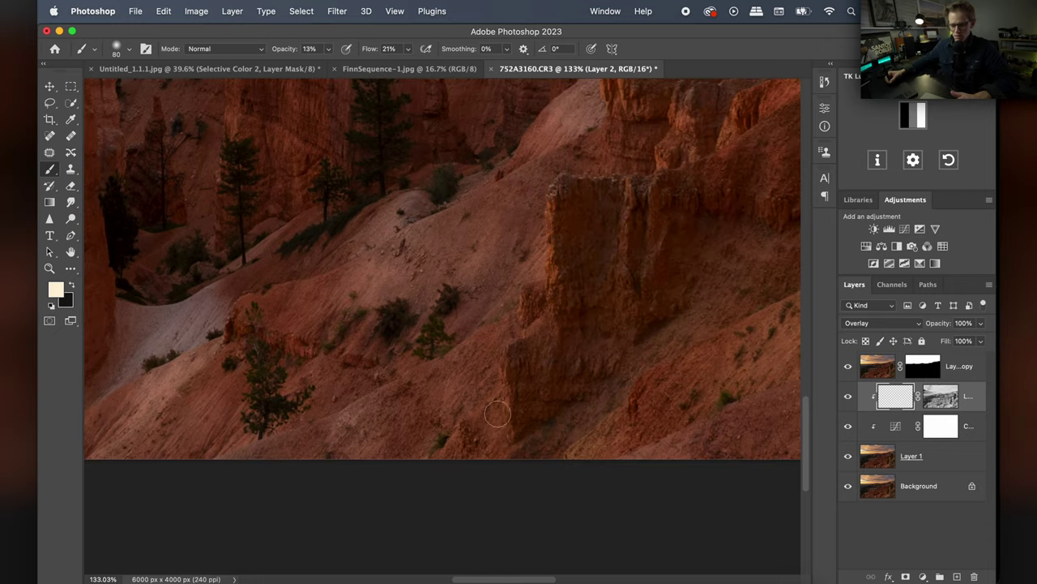
{"action": "scroll", "coordinate": [542, 341], "scroll_direction": "up", "scroll_amount": 3}
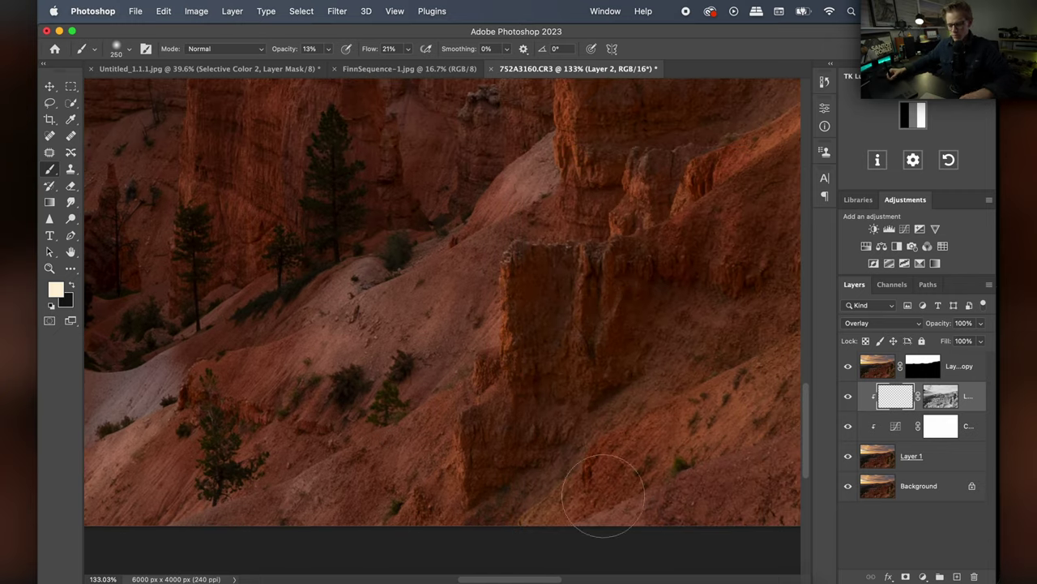
{"action": "scroll", "coordinate": [602, 498], "scroll_direction": "right", "scroll_amount": 4}
- Enlarge the brush and zoom back out to see the whole photo and sky
{"action": "key", "text": "bracketright"}
{"action": "key", "text": "bracketright"}
{"action": "key", "text": "bracketright"}
{"action": "key", "text": "bracketright"}
{"action": "key", "text": "bracketright"}
{"action": "key", "text": "bracketright"}
{"action": "key", "text": "bracketright"}
{"action": "scroll", "coordinate": [642, 415], "scroll_direction": "right", "scroll_amount": 2}
{"action": "scroll", "coordinate": [643, 415], "scroll_direction": "right", "scroll_amount": 3}
{"action": "scroll", "coordinate": [428, 301], "scroll_direction": "left", "scroll_amount": 3}
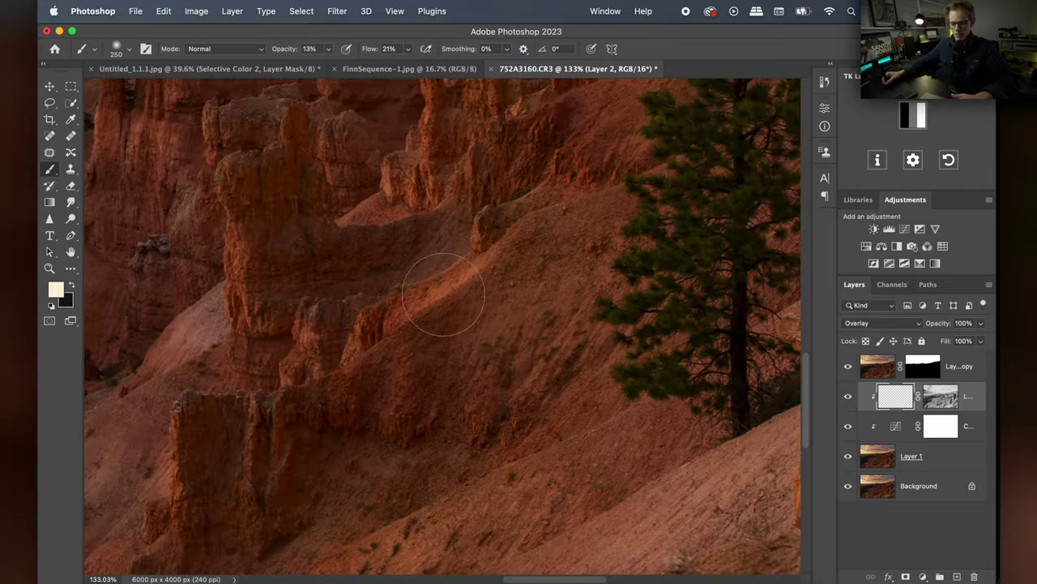
{"action": "scroll", "coordinate": [413, 324], "scroll_direction": "left", "scroll_amount": 4}
{"action": "key", "text": "bracketright"}
{"action": "key", "text": "bracketright"}
{"action": "key", "text": "bracketright"}
{"action": "key", "text": "bracketright"}
{"action": "key", "text": "bracketright"}
{"action": "key", "text": "bracketright"}
{"action": "scroll", "coordinate": [521, 409], "scroll_direction": "down", "scroll_amount": 5}
{"action": "key", "text": "bracketright"}
{"action": "key", "text": "bracketright"}
{"action": "key", "text": "bracketright"}
{"action": "key", "text": "bracketright"}
{"action": "key", "text": "bracketright"}
{"action": "key", "text": "bracketright"}
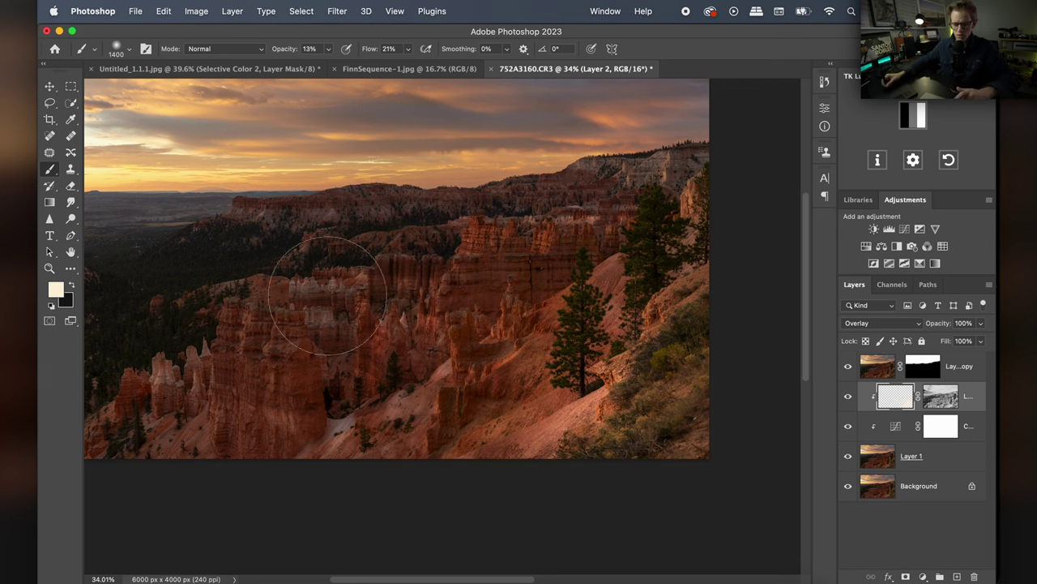
{"action": "mouse_move", "coordinate": [483, 332]}
{"action": "left_mouse_down"}
{"action": "mouse_move", "coordinate": [540, 370]}
{"action": "mouse_move", "coordinate": [512, 384]}
{"action": "mouse_move", "coordinate": [504, 315]}
{"action": "mouse_move", "coordinate": [453, 324]}
{"action": "left_mouse_up"}
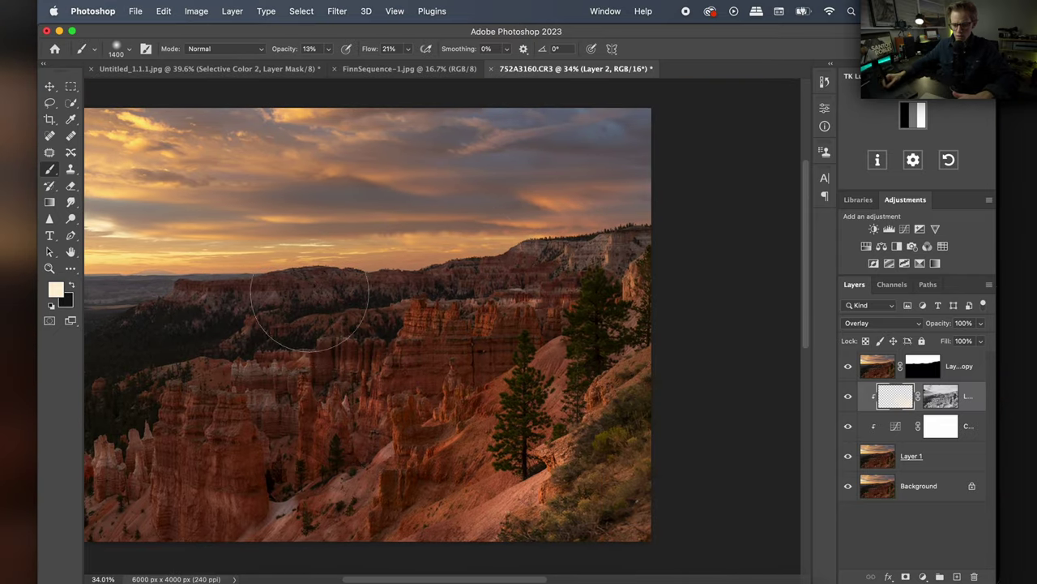
{"action": "key", "text": "z"}
{"action": "mouse_move", "coordinate": [434, 372]}
{"action": "left_mouse_down"}
{"action": "mouse_move", "coordinate": [419, 375]}
{"action": "mouse_move", "coordinate": [509, 345]}
{"action": "mouse_move", "coordinate": [516, 329]}
{"action": "left_mouse_up"}
{"action": "key", "text": "b"}
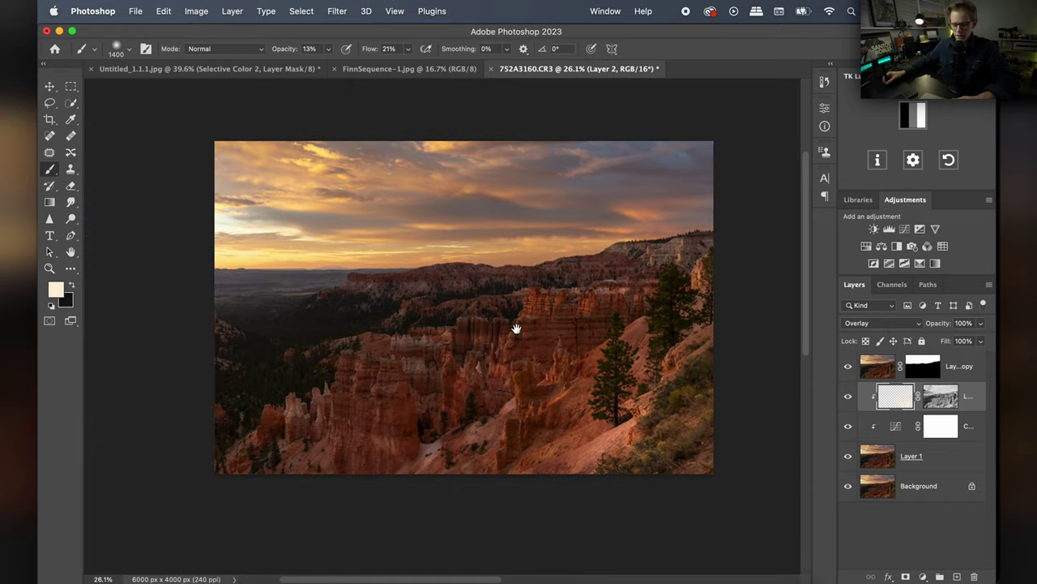
- Toggle Layer 2 off and on repeatedly to judge the glow's effect
{"action": "left_click", "coordinate": [848, 398]}
{"action": "left_click", "coordinate": [849, 396]}
{"action": "left_click", "coordinate": [849, 397]}
{"action": "left_click", "coordinate": [849, 397]}
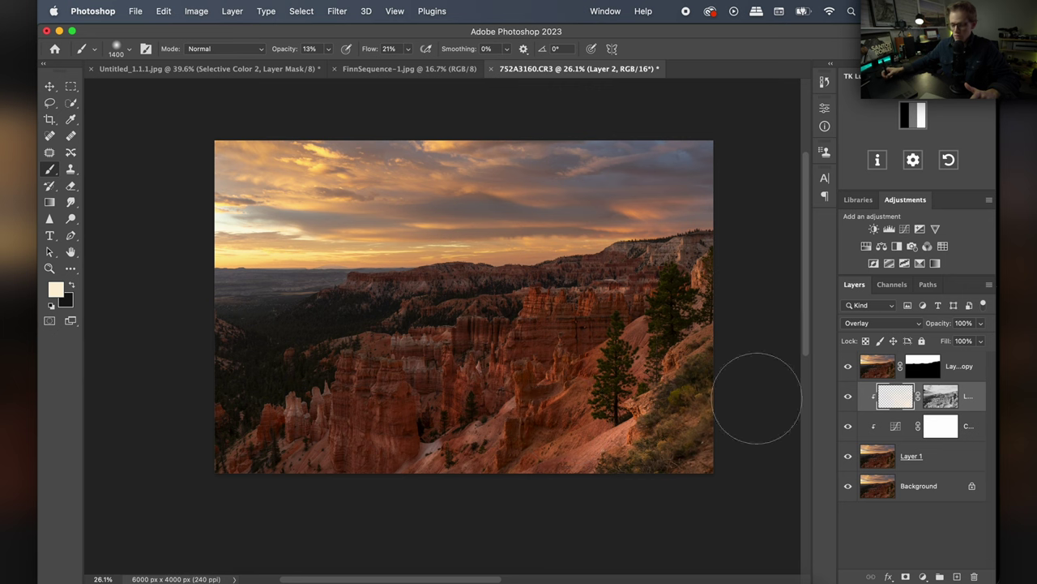
{"action": "left_click", "coordinate": [849, 399]}
{"action": "left_click", "coordinate": [849, 399]}
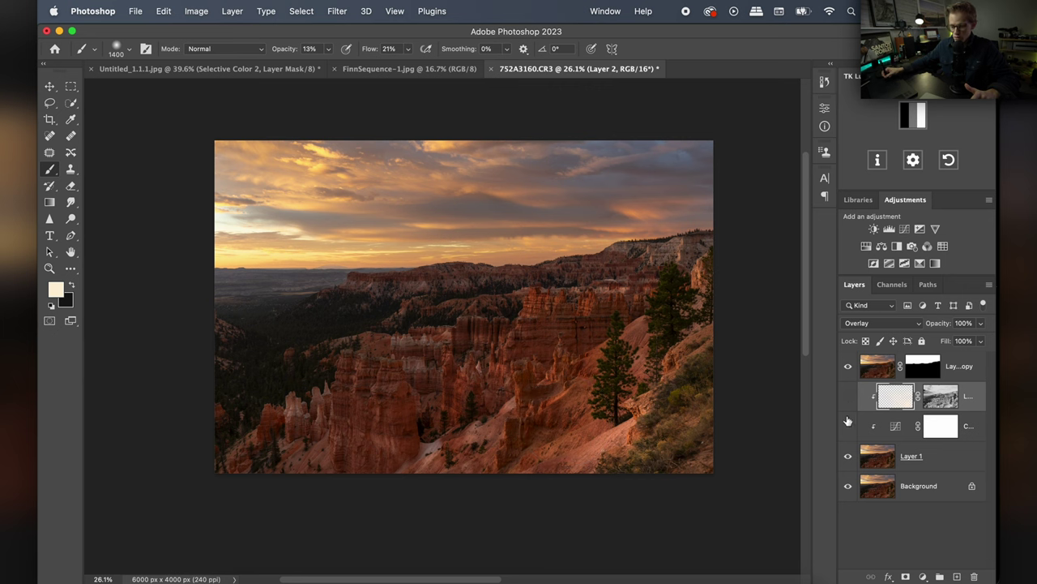
- Compare with the clipped adjustment layer hidden, then add an empty Layer 3
{"action": "left_click", "coordinate": [848, 422]}
{"action": "left_click", "coordinate": [848, 422]}
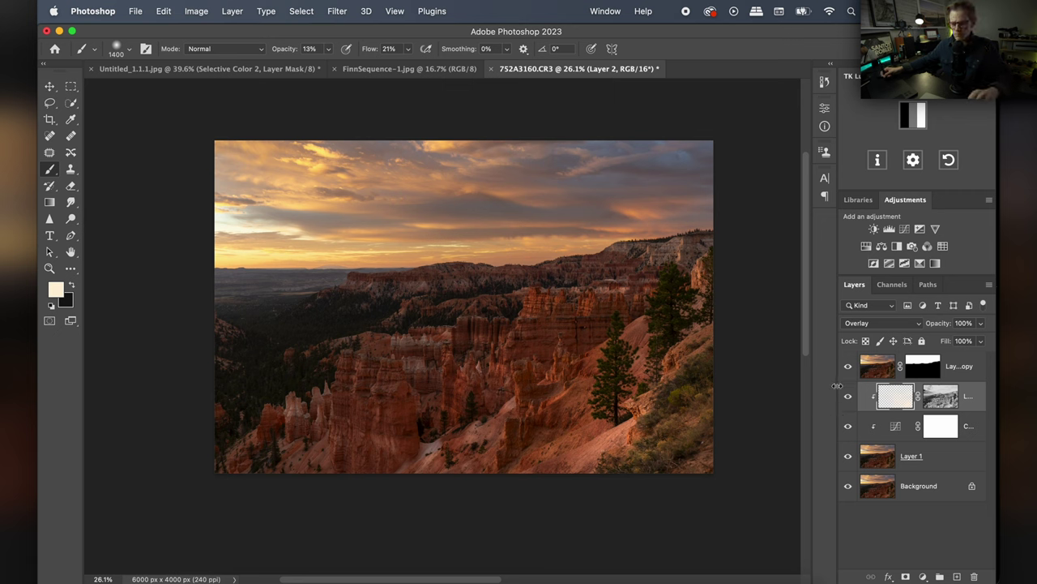
{"action": "left_click", "coordinate": [958, 576]}
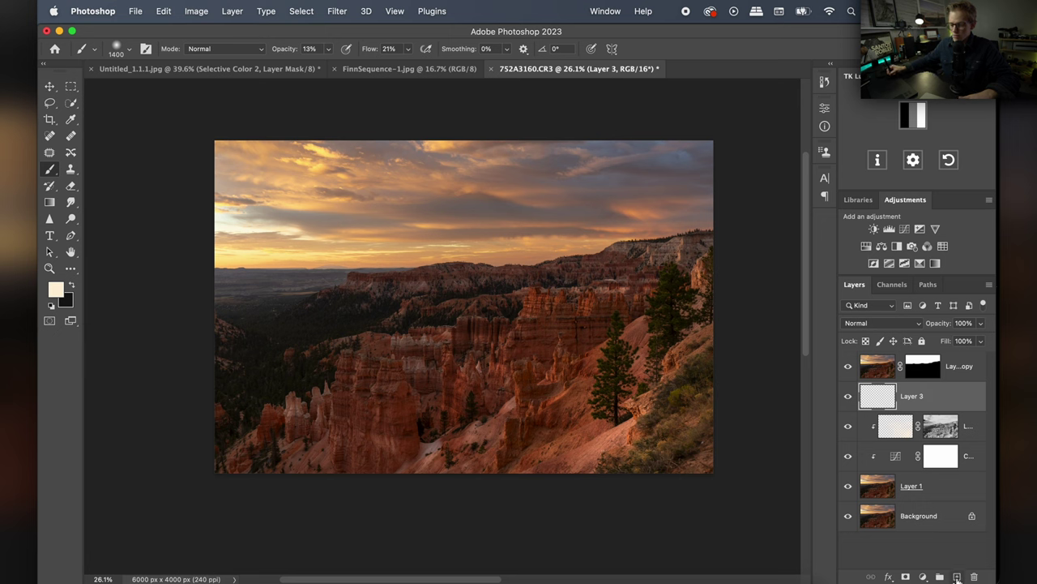
- Clip Layer 3 to Layer 2, compare Darks-1 and Darks-2 previews, and apply Darks-1 as its mask
{"action": "left_click", "coordinate": [872, 409], "text": "alt"}
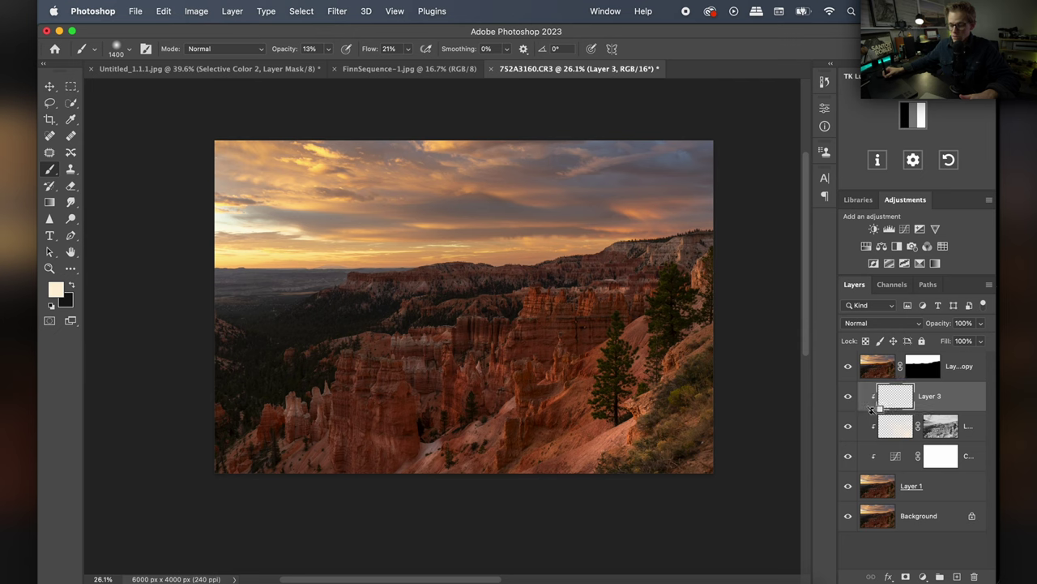
{"action": "left_click", "coordinate": [922, 120]}
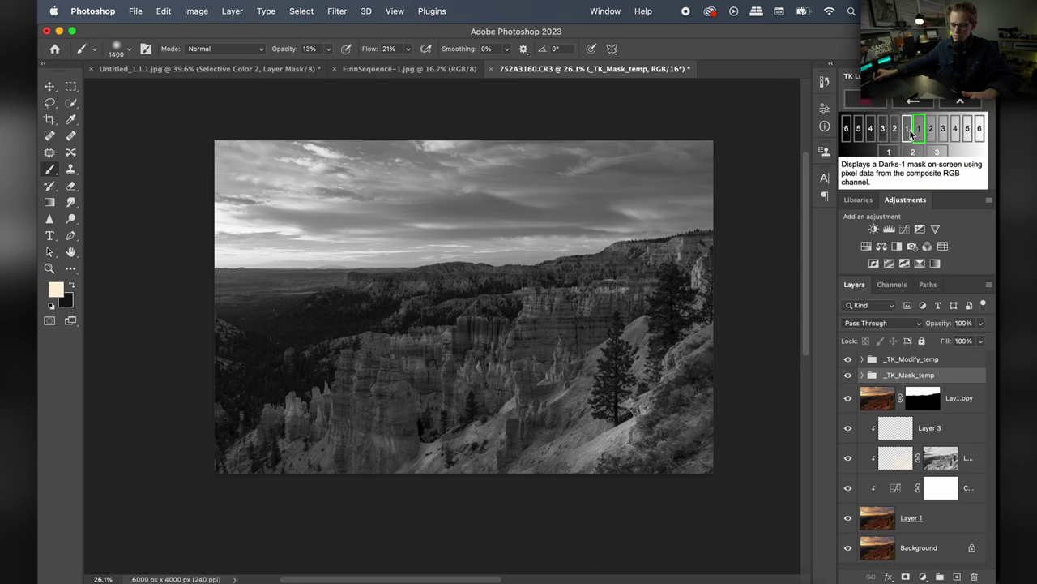
{"action": "left_click", "coordinate": [909, 132]}
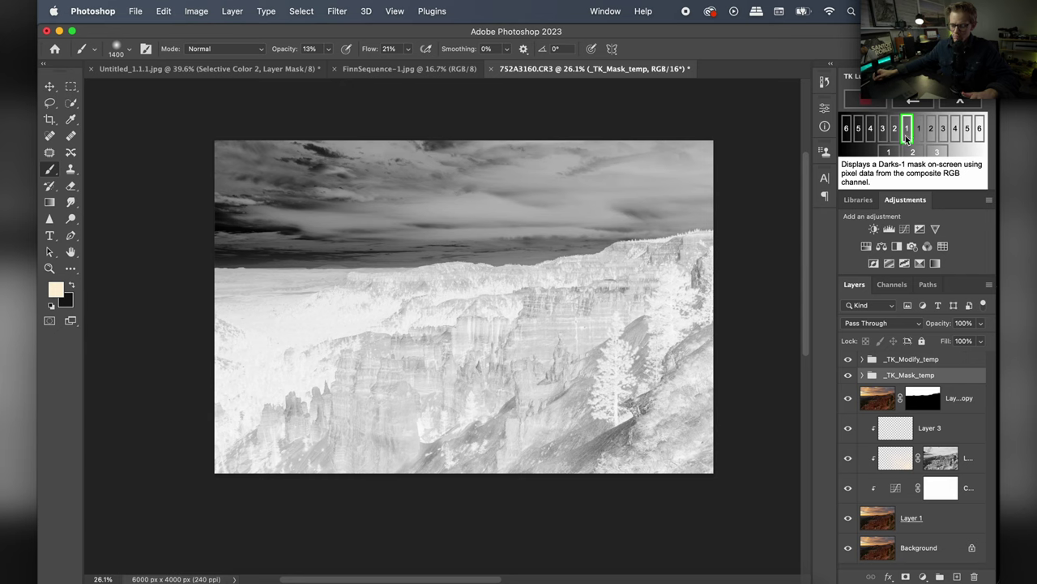
{"action": "left_click", "coordinate": [896, 129]}
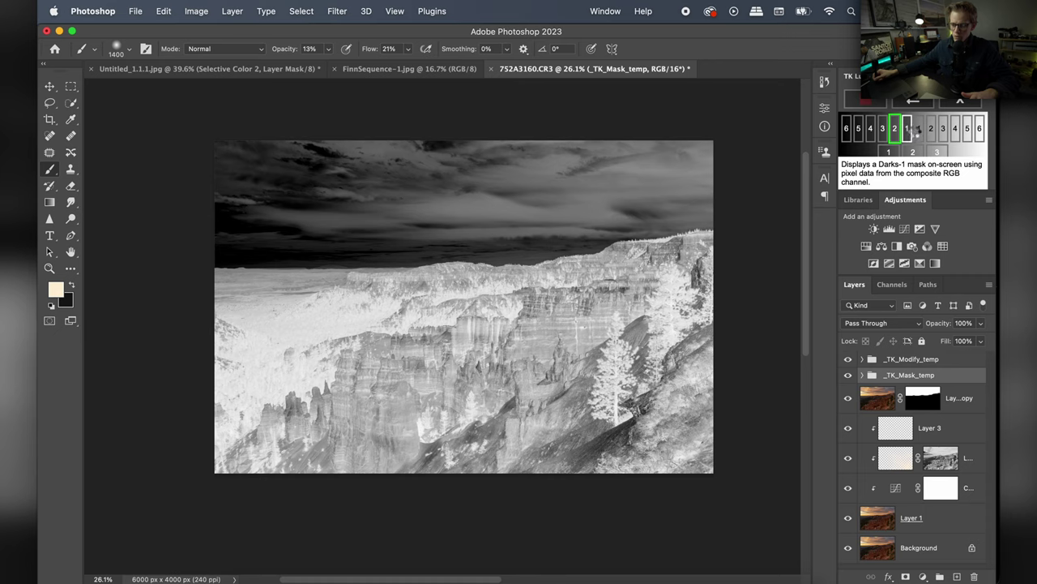
{"action": "left_click", "coordinate": [908, 129]}
{"action": "left_click", "coordinate": [913, 153]}
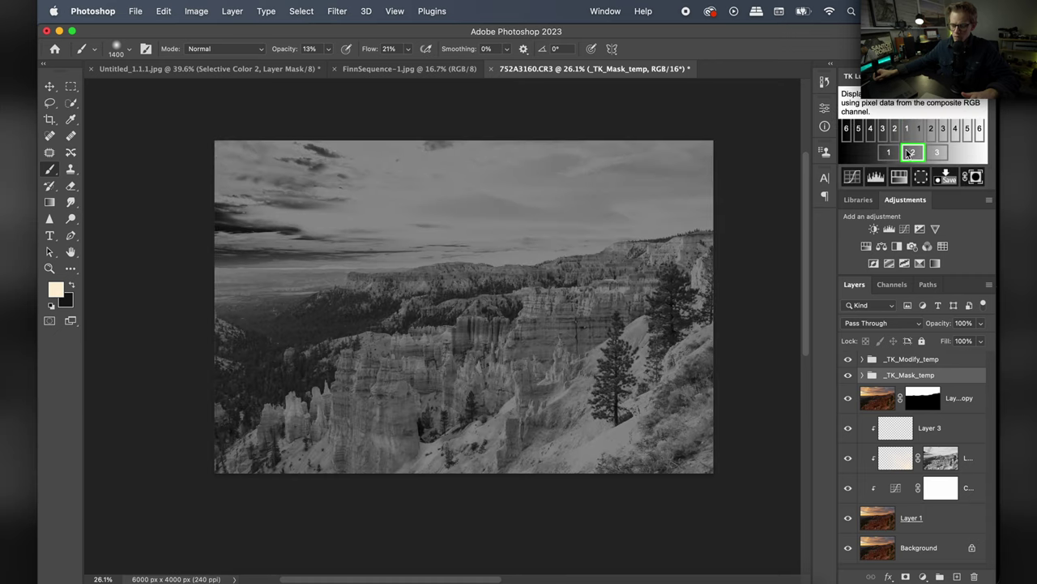
{"action": "left_click", "coordinate": [936, 153]}
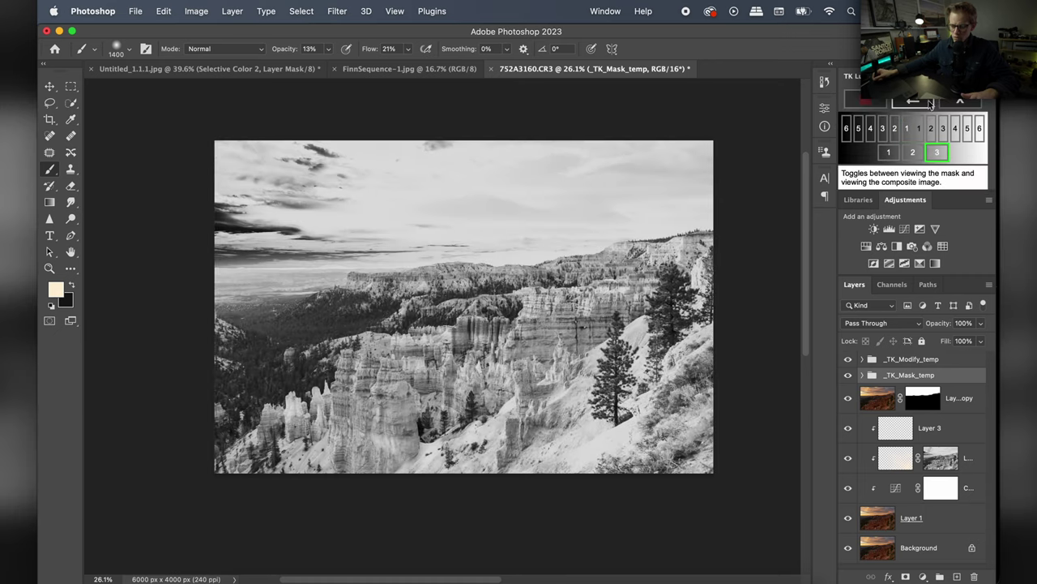
{"action": "left_click", "coordinate": [908, 130]}
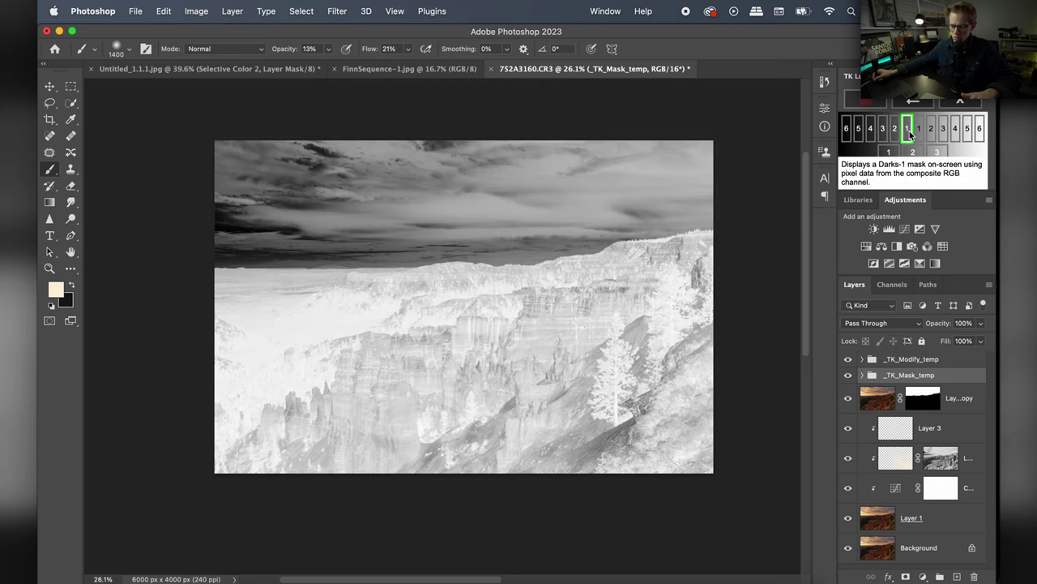
{"action": "left_click", "coordinate": [976, 177]}
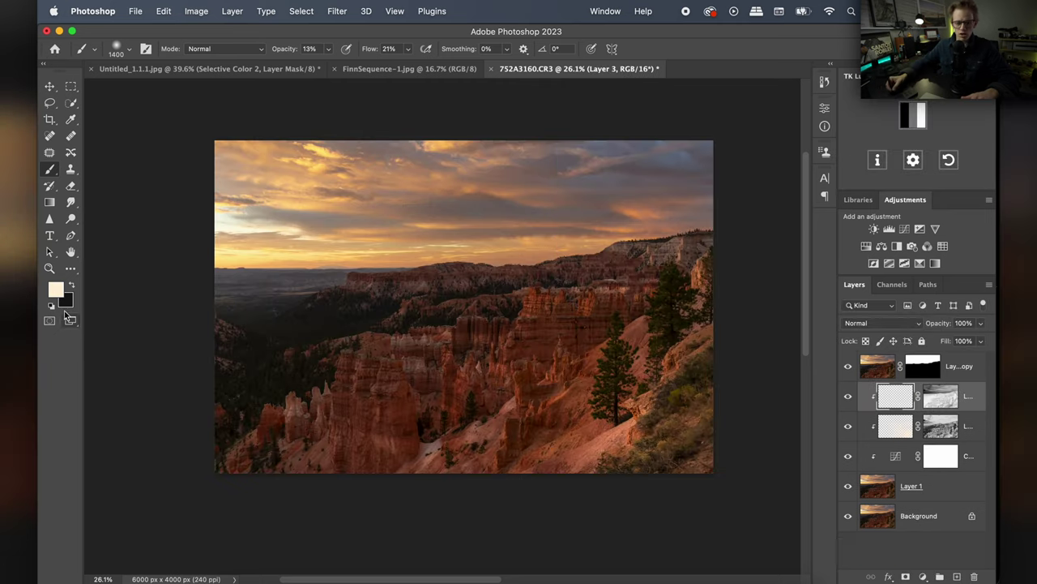
- Make black the foreground colour, zoom into the central hoodoos, and set a 200-pixel brush
{"action": "left_click", "coordinate": [70, 287]}
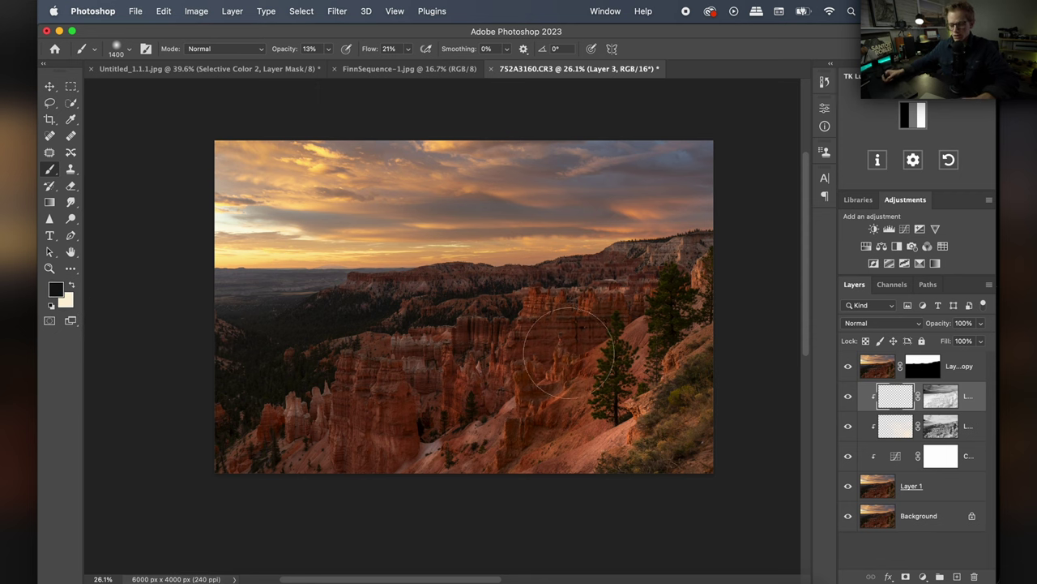
{"action": "key", "text": "z"}
{"action": "left_click_drag", "start_coordinate": [586, 337], "coordinate": [632, 331]}
{"action": "key", "text": "b"}
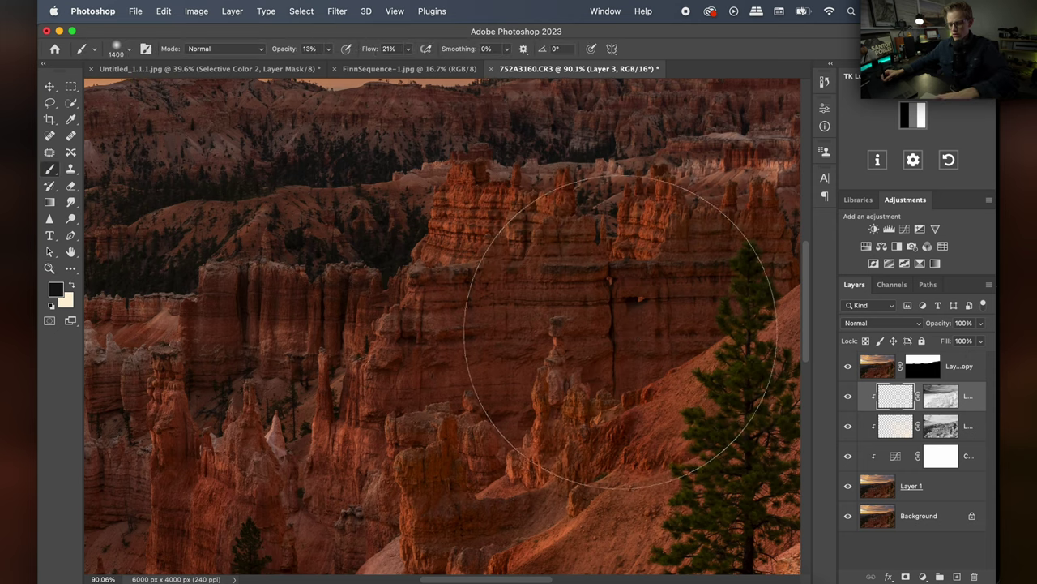
{"action": "key", "text": "bracketleft"}
{"action": "key", "text": "bracketleft"}
{"action": "key", "text": "bracketleft"}
{"action": "key", "text": "bracketleft"}
{"action": "key", "text": "bracketleft"}
{"action": "key", "text": "bracketleft"}
{"action": "key", "text": "bracketleft"}
{"action": "key", "text": "bracketleft"}
{"action": "key", "text": "bracketleft"}
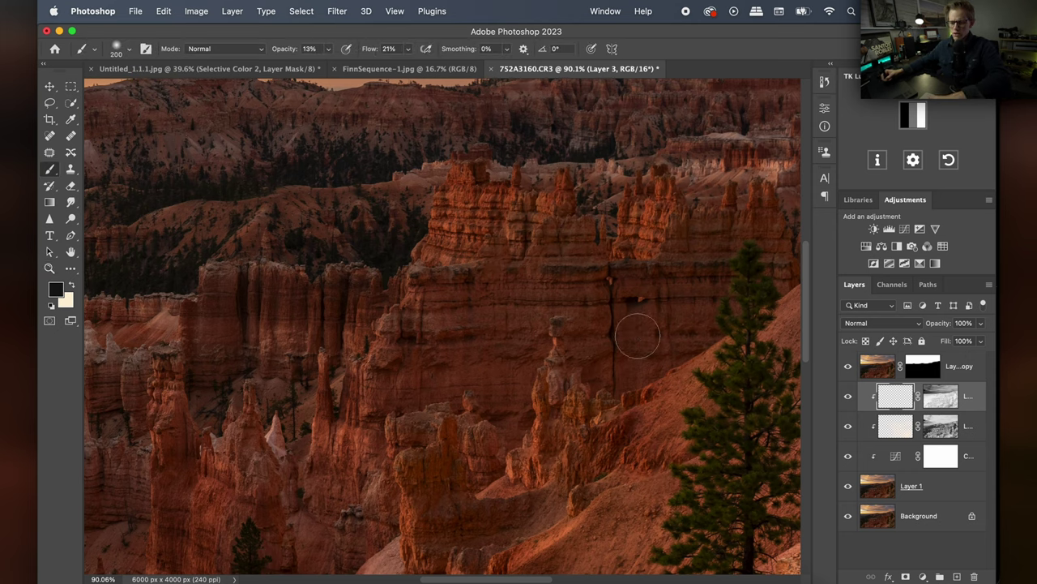
{"action": "key", "text": "bracketright"}
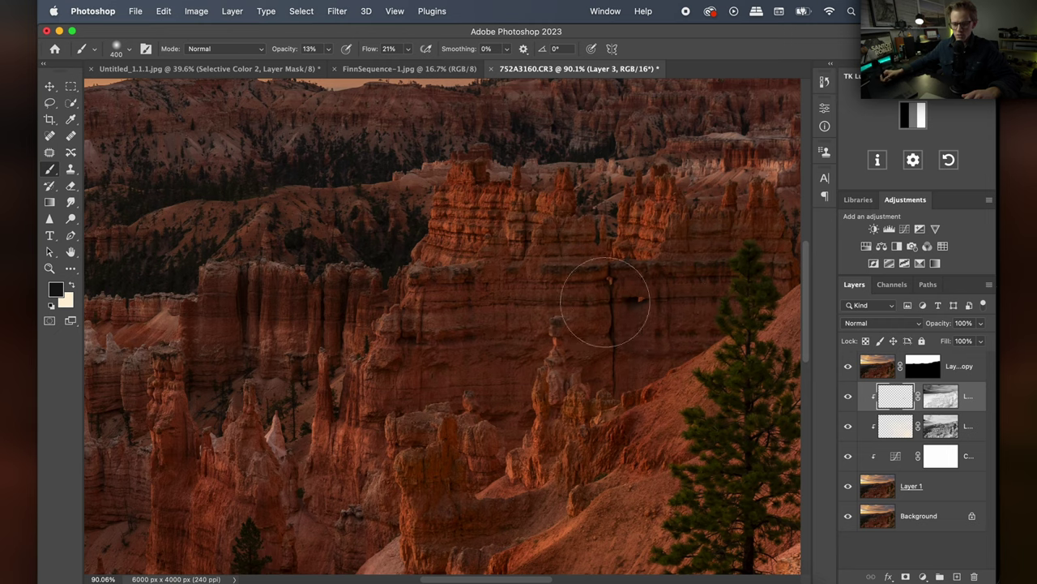
{"action": "scroll", "coordinate": [490, 372], "scroll_direction": "down", "scroll_amount": 5}
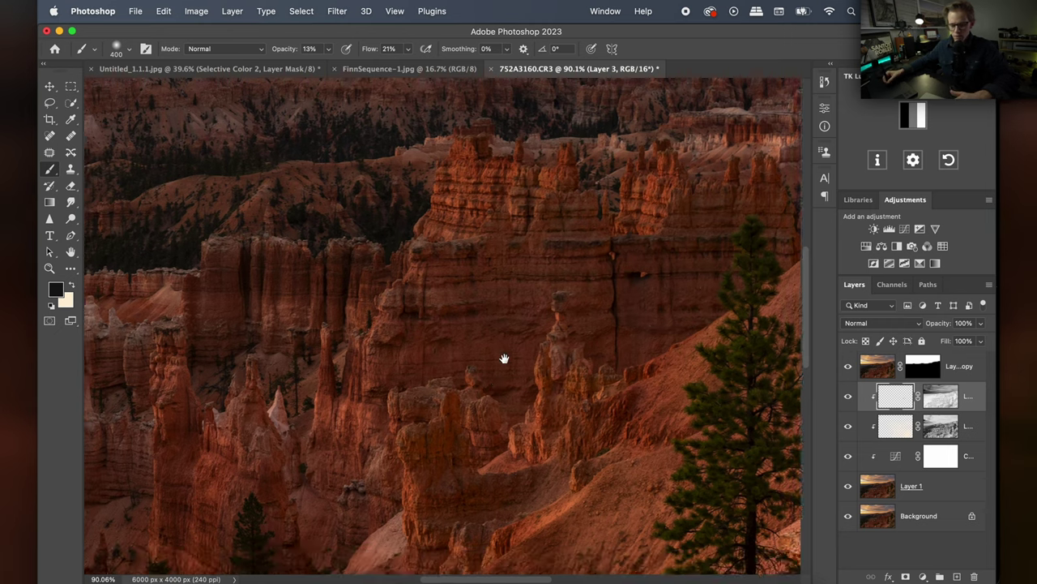
{"action": "key", "text": "bracketleft"}
{"action": "key", "text": "bracketleft"}
{"action": "key", "text": "bracketleft"}
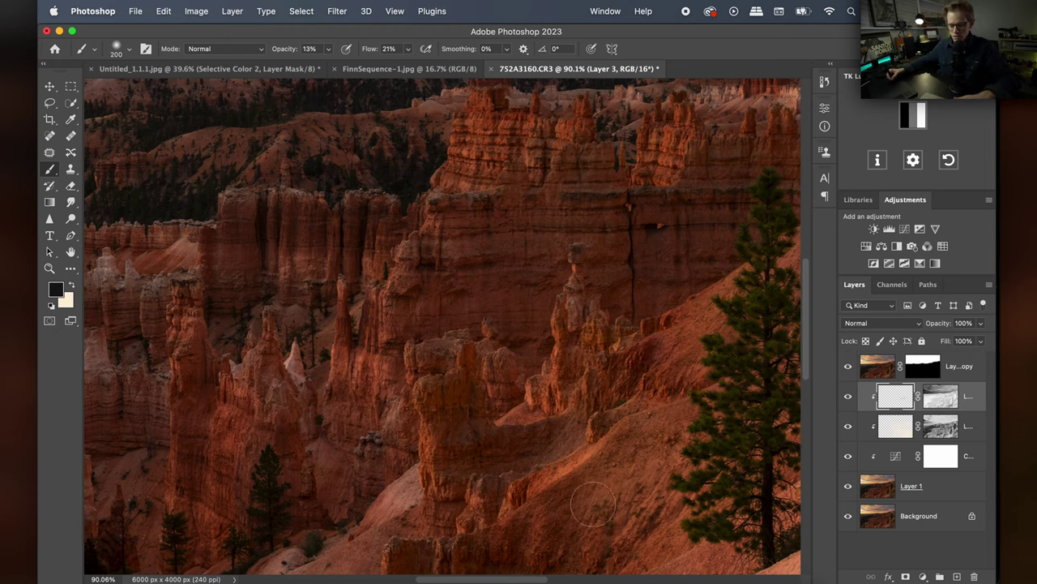
- Work across the lower slopes and the lower-right slope with its trees
{"action": "left_click_drag", "start_coordinate": [578, 522], "coordinate": [565, 422]}
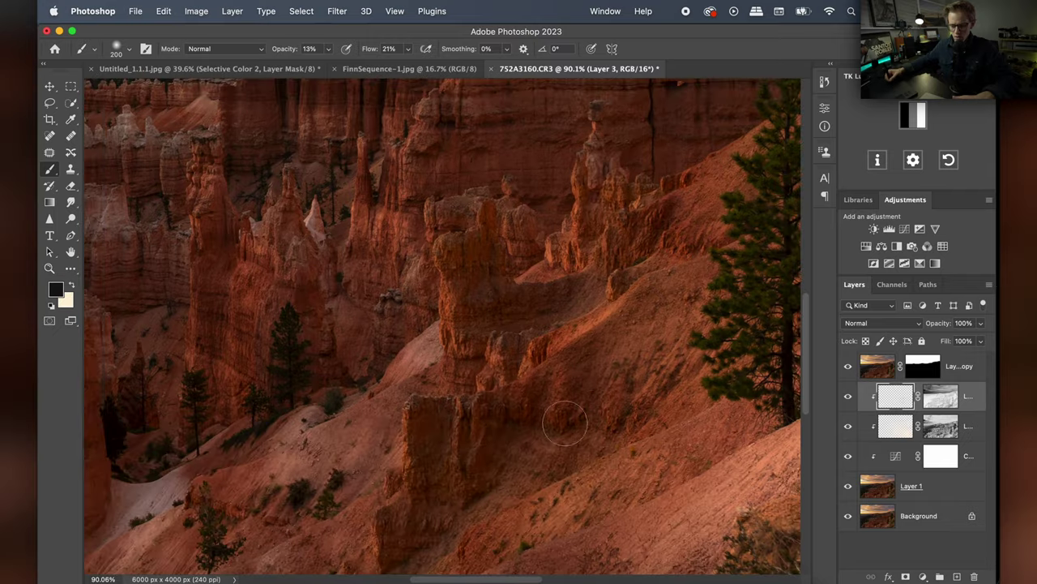
{"action": "left_click_drag", "start_coordinate": [533, 504], "coordinate": [389, 462]}
{"action": "left_click_drag", "start_coordinate": [586, 458], "coordinate": [316, 461]}
{"action": "left_click_drag", "start_coordinate": [730, 479], "coordinate": [506, 479]}
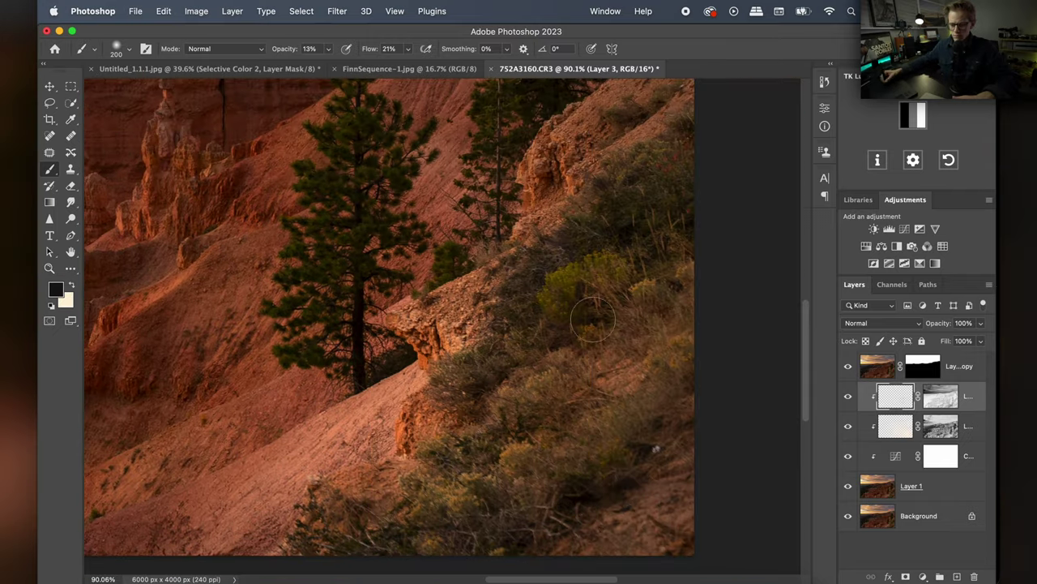
{"action": "scroll", "coordinate": [582, 369], "scroll_direction": "up", "scroll_amount": 5}
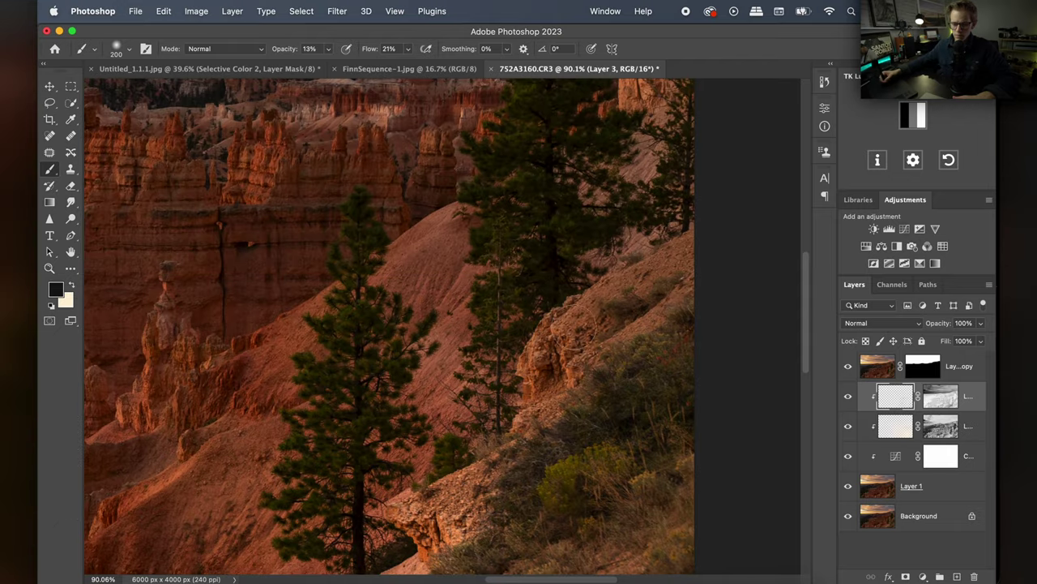
{"action": "scroll", "coordinate": [635, 278], "scroll_direction": "up", "scroll_amount": 5}
{"action": "scroll", "coordinate": [295, 389], "scroll_direction": "down", "scroll_amount": 10}
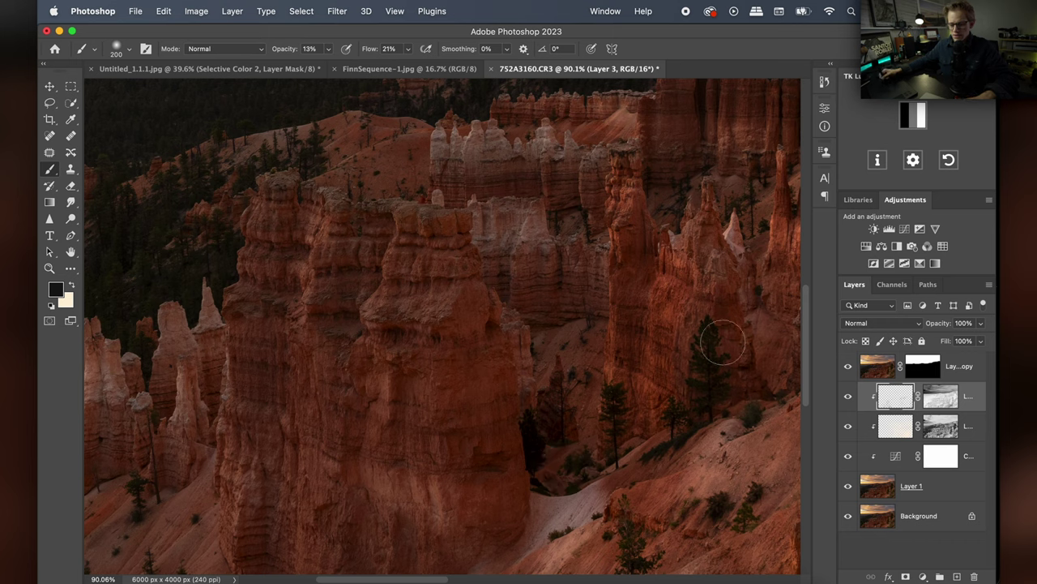
- Zoom into the shaded gap between hoodoos, then back out to the sky and whole image
{"action": "key", "text": "z"}
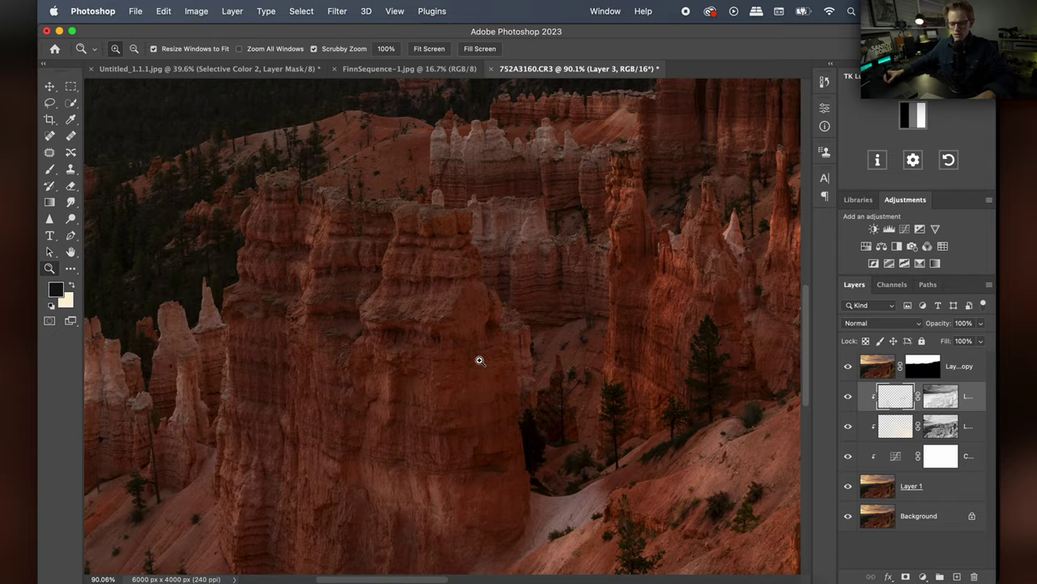
{"action": "left_click_drag", "start_coordinate": [479, 360], "coordinate": [505, 366]}
{"action": "key", "text": "b"}
{"action": "scroll", "coordinate": [553, 280], "scroll_direction": "down", "scroll_amount": 3}
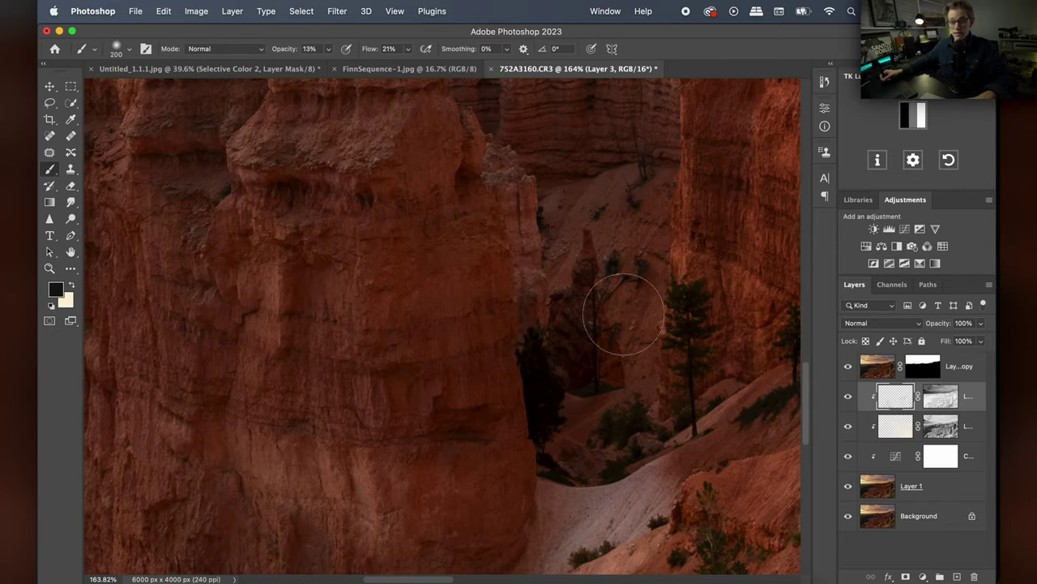
{"action": "key", "text": "z"}
{"action": "left_click_drag", "start_coordinate": [597, 301], "coordinate": [568, 312]}
{"action": "key", "text": "b"}
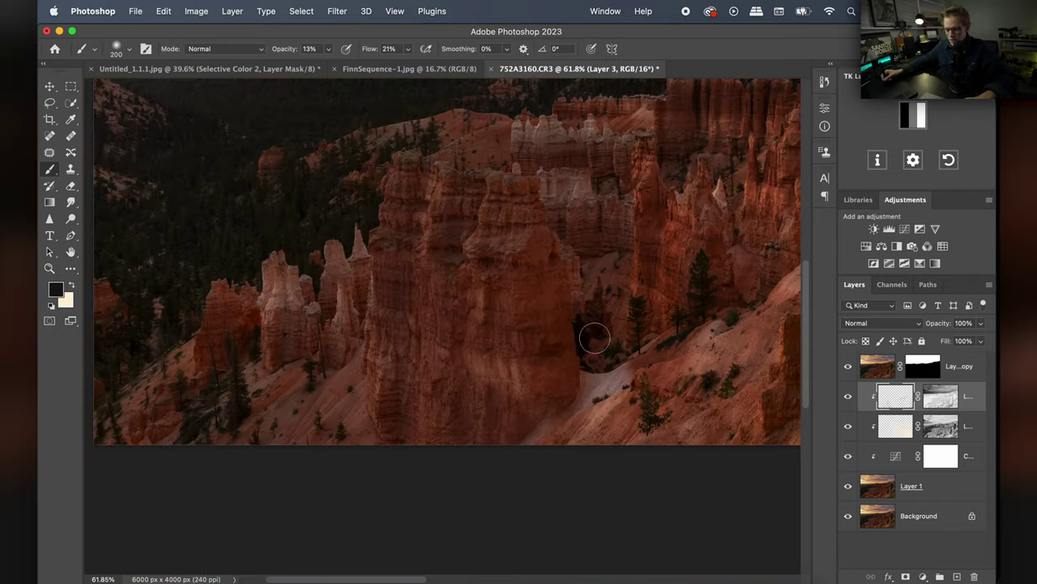
{"action": "scroll", "coordinate": [594, 339], "scroll_direction": "up", "scroll_amount": 5}
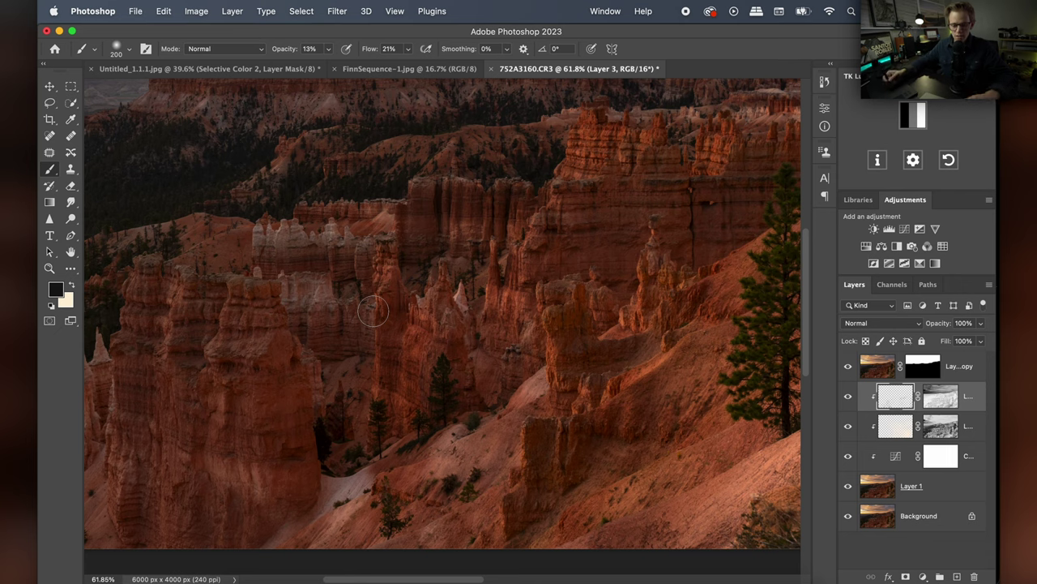
{"action": "left_click_drag", "start_coordinate": [421, 220], "coordinate": [456, 309]}
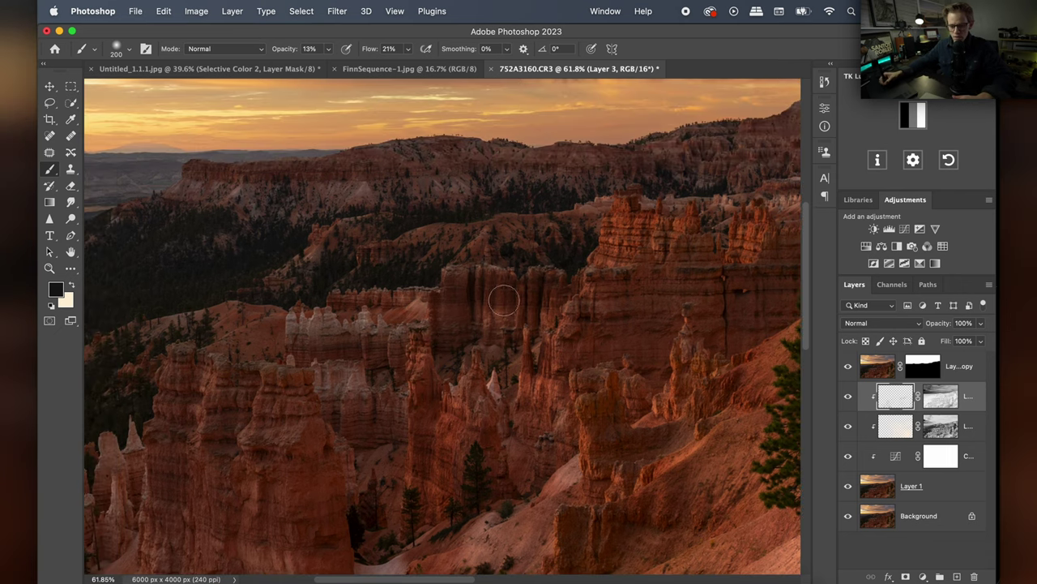
{"action": "key", "text": "z"}
{"action": "mouse_move", "coordinate": [574, 338]}
{"action": "left_mouse_down"}
{"action": "mouse_move", "coordinate": [523, 334]}
{"action": "mouse_move", "coordinate": [556, 371]}
{"action": "mouse_move", "coordinate": [524, 364]}
{"action": "left_mouse_up"}
{"action": "key", "text": "z"}
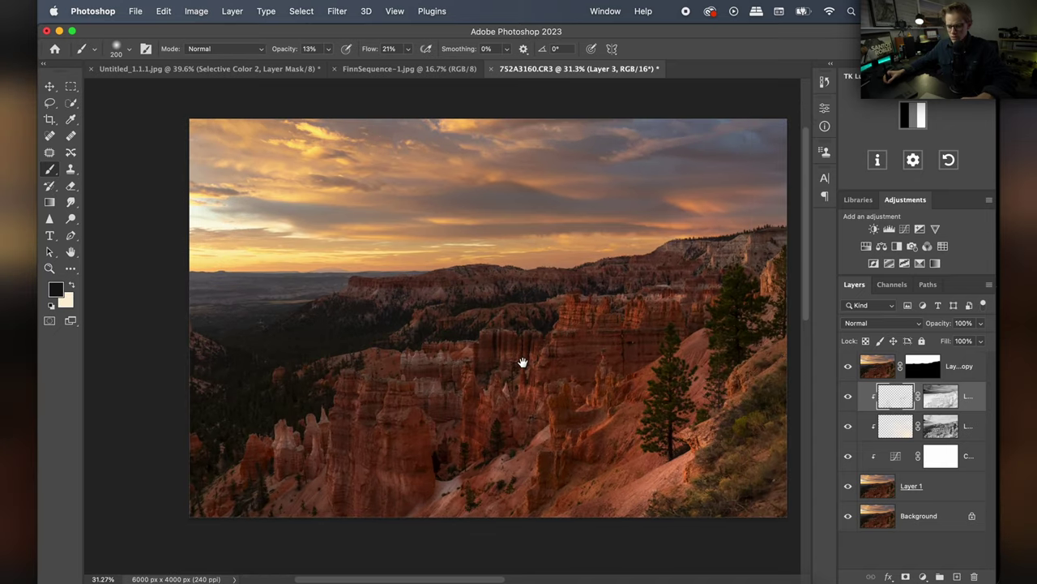
- Toggle Layer 3 to compare the darkening and turn all clipped layers back on
{"action": "left_click", "coordinate": [849, 398]}
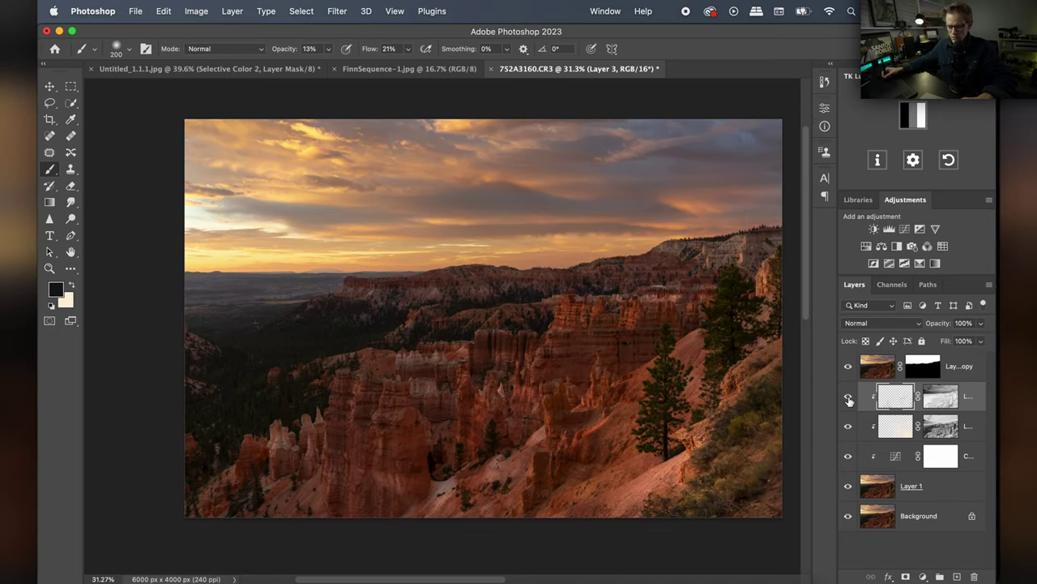
{"action": "left_click", "coordinate": [849, 398]}
{"action": "left_click", "coordinate": [851, 399]}
{"action": "left_click_drag", "start_coordinate": [849, 452], "coordinate": [848, 406]}
{"action": "left_click_drag", "start_coordinate": [843, 459], "coordinate": [855, 409]}
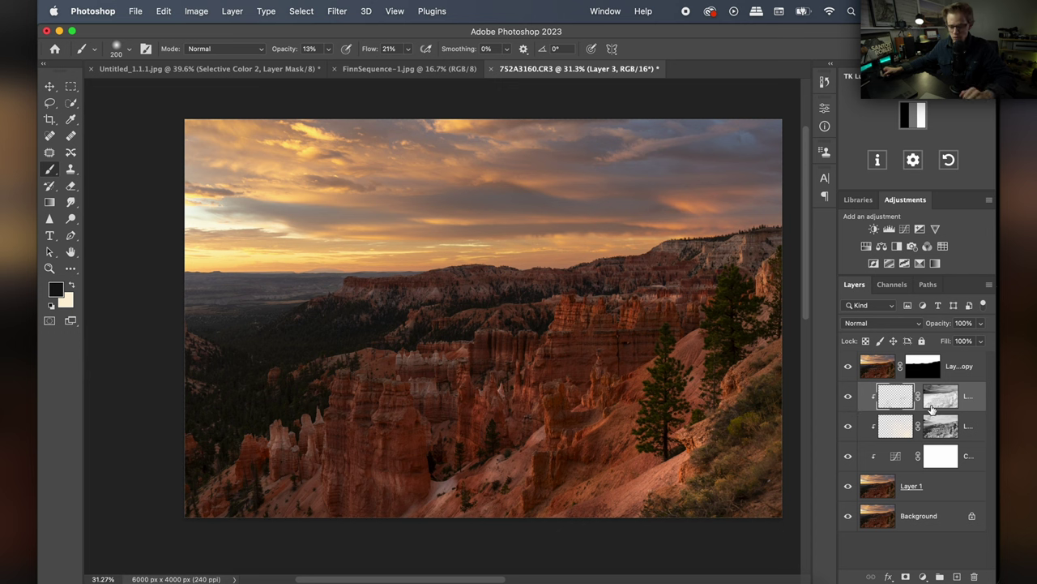
- Zoom in on the pine trees on the right slope and centre them in view
{"action": "key", "text": "super+space"}
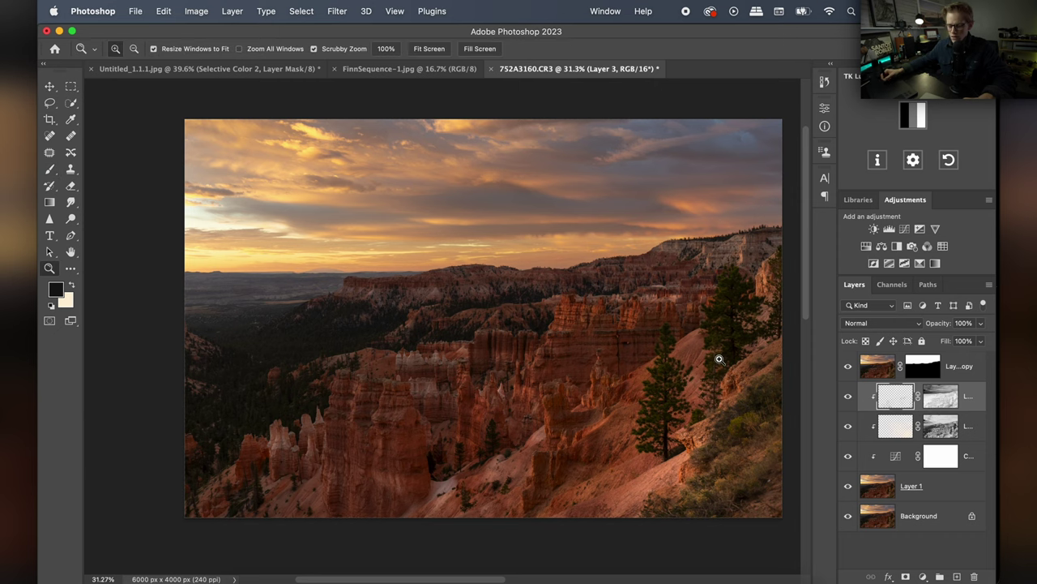
{"action": "mouse_move", "coordinate": [718, 359]}
{"action": "left_mouse_down"}
{"action": "mouse_move", "coordinate": [760, 366]}
{"action": "mouse_move", "coordinate": [643, 354]}
{"action": "left_mouse_up"}
{"action": "scroll", "coordinate": [643, 354], "scroll_direction": "up", "scroll_amount": 5}
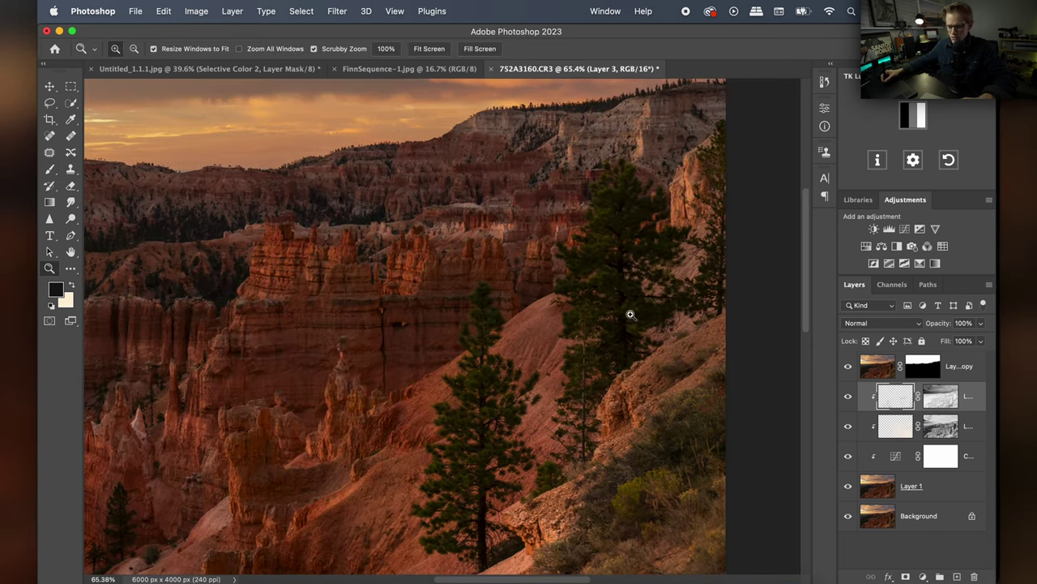
{"action": "scroll", "coordinate": [636, 345], "scroll_direction": "down", "scroll_amount": 4}
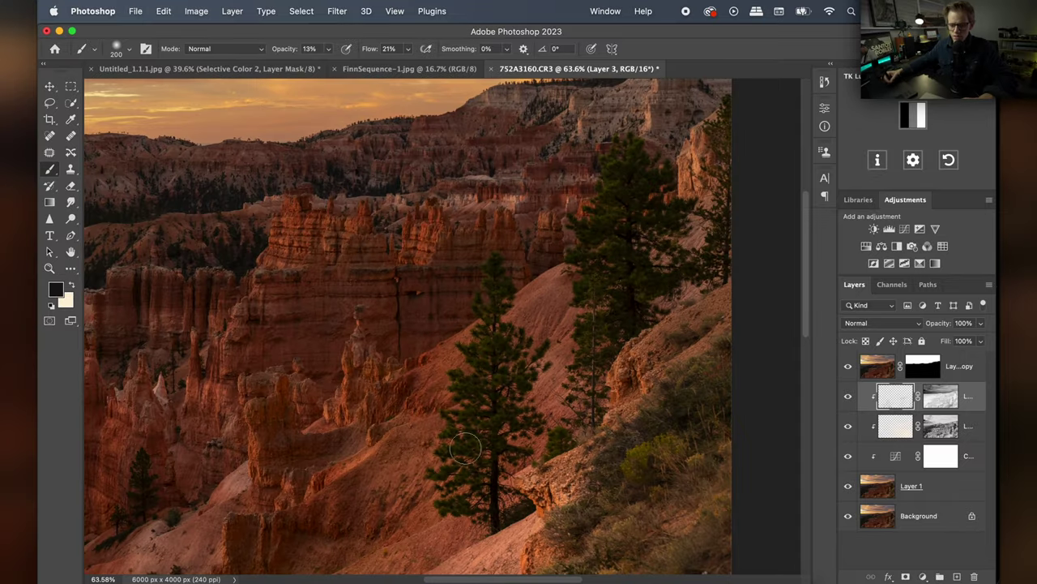
{"action": "left_click_drag", "start_coordinate": [589, 355], "coordinate": [558, 379]}
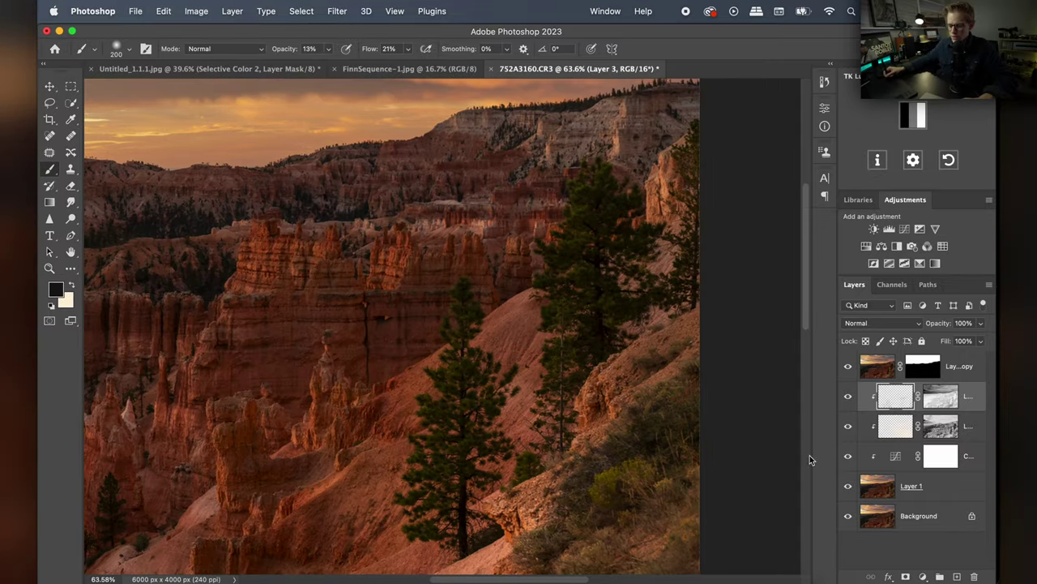
- Add a new Layer 4, clip it to the layer below, and preview the Darks-1 mask
{"action": "left_click", "coordinate": [957, 576]}
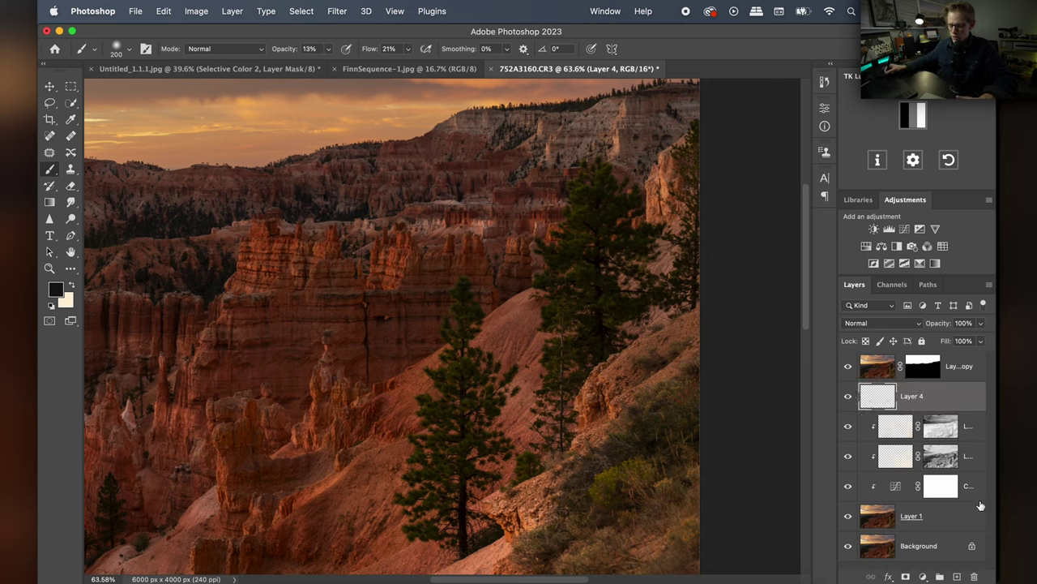
{"action": "left_click", "coordinate": [875, 407], "text": "alt"}
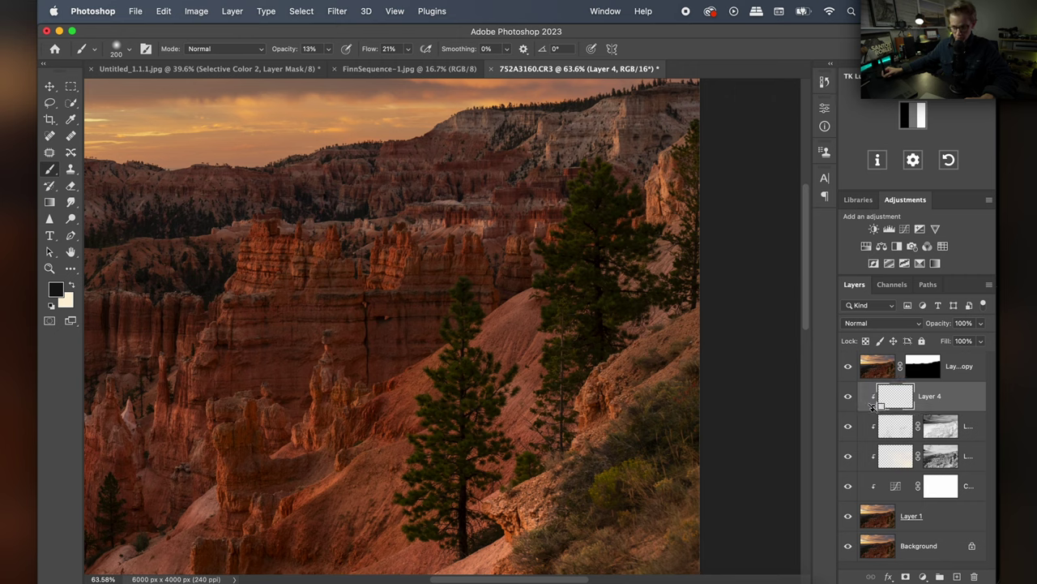
{"action": "left_click", "coordinate": [914, 122]}
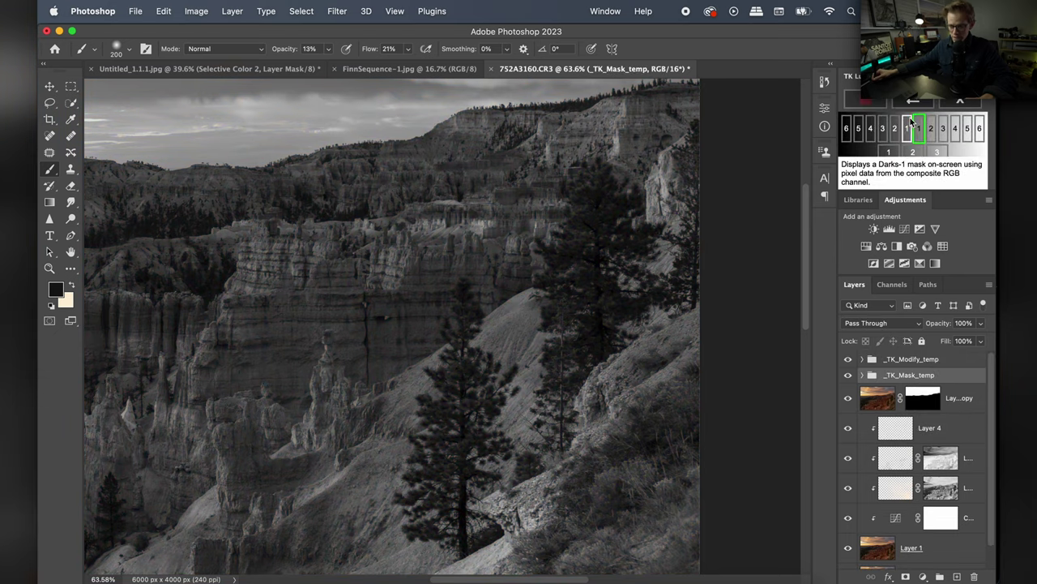
{"action": "left_click", "coordinate": [907, 129]}
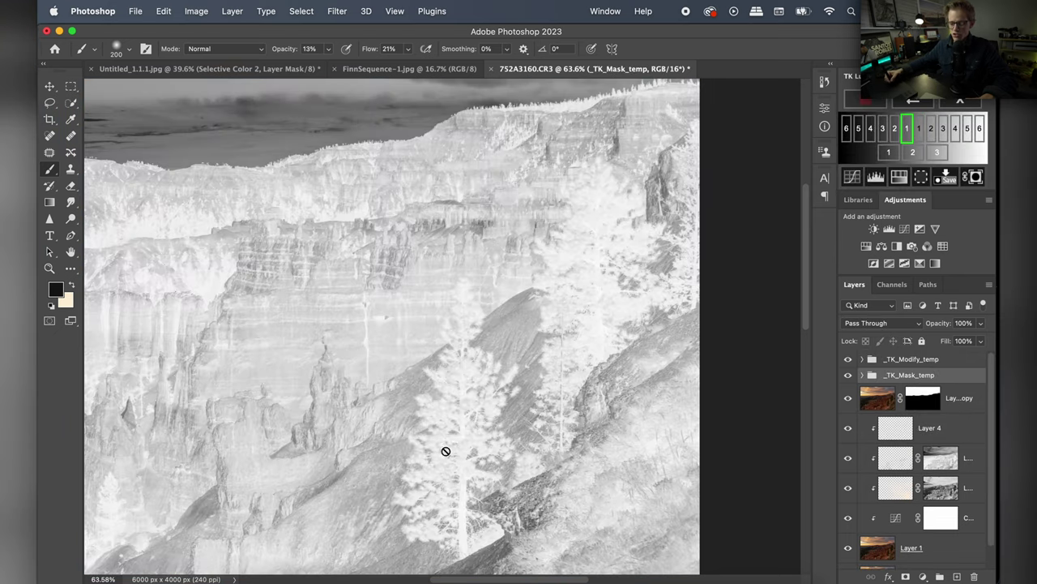
- Compare Darks-2 and darker and brighter mask versions, then apply Darks-1 as Layer 4's mask
{"action": "left_click", "coordinate": [895, 130]}
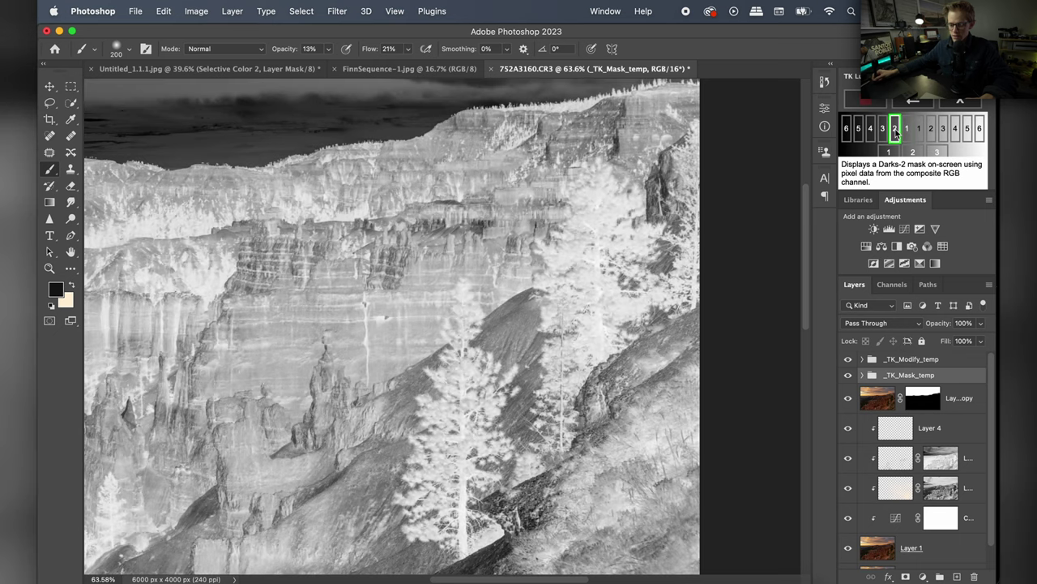
{"action": "left_click", "coordinate": [908, 130]}
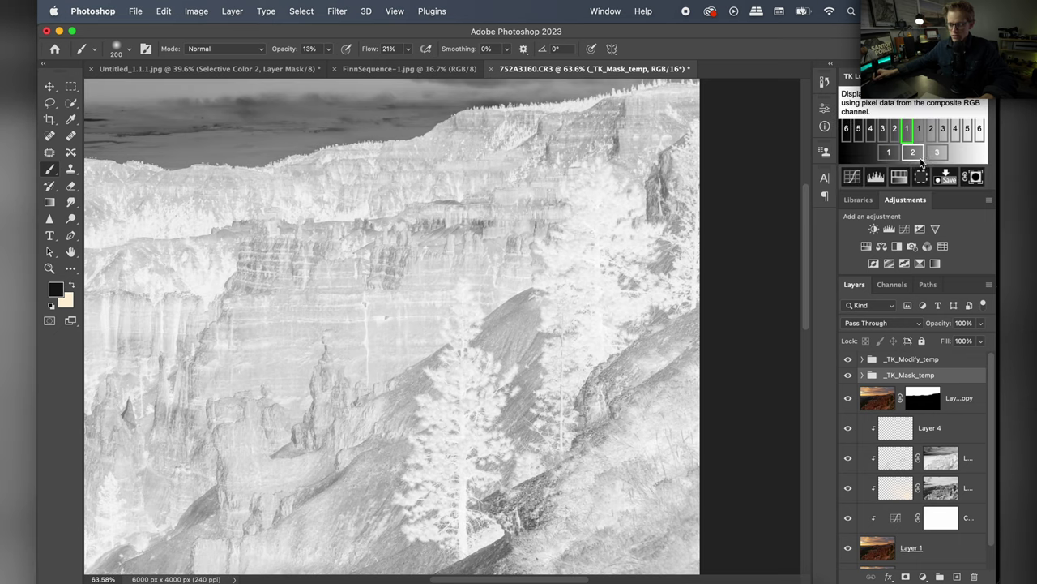
{"action": "left_click", "coordinate": [912, 152]}
{"action": "left_click", "coordinate": [935, 151]}
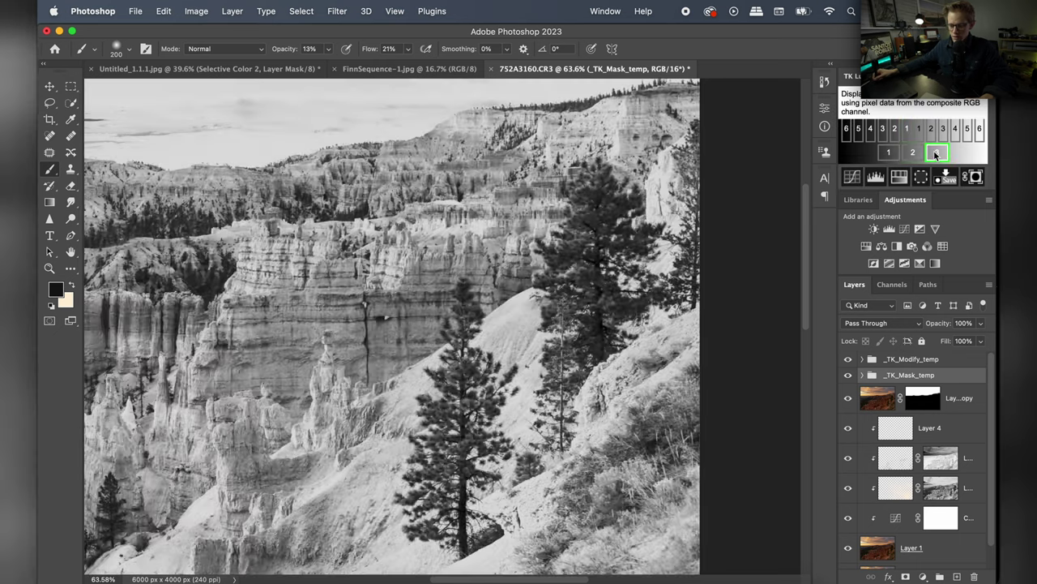
{"action": "left_click", "coordinate": [907, 130]}
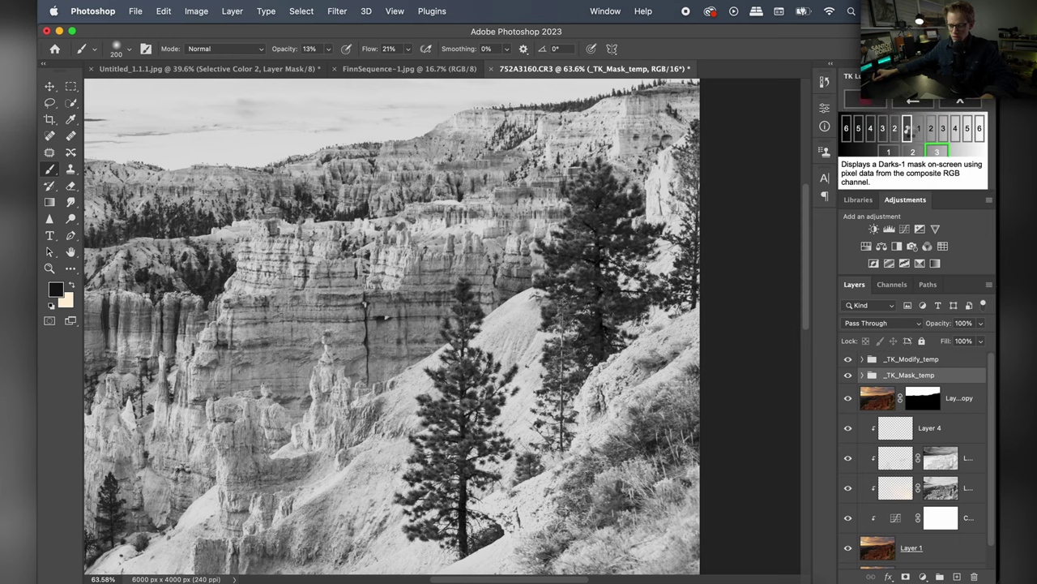
{"action": "left_click", "coordinate": [975, 177]}
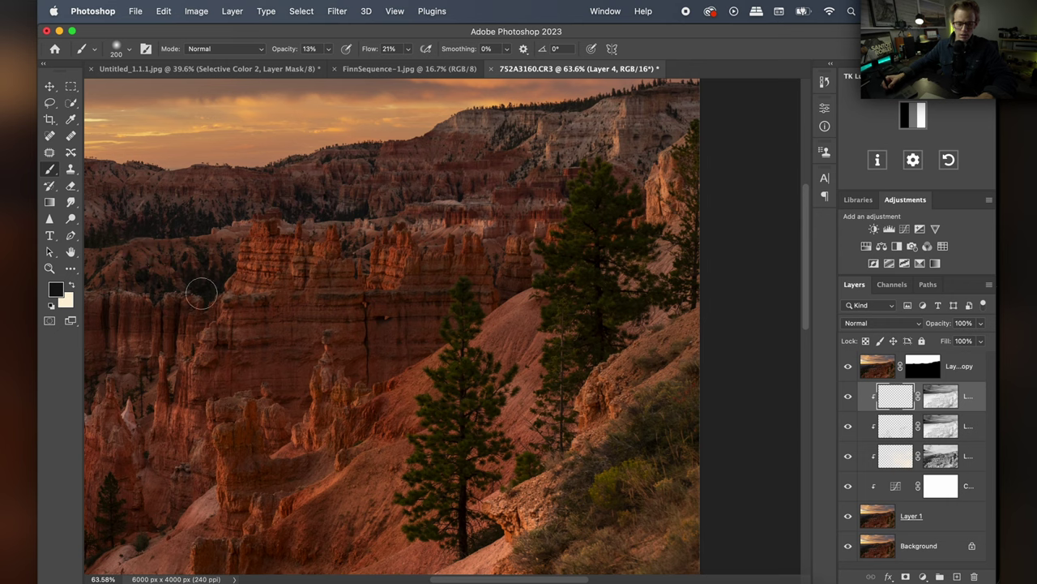
- Swap the pale cream colour to the foreground and zoom in on the central pine tree
{"action": "key", "text": "x"}
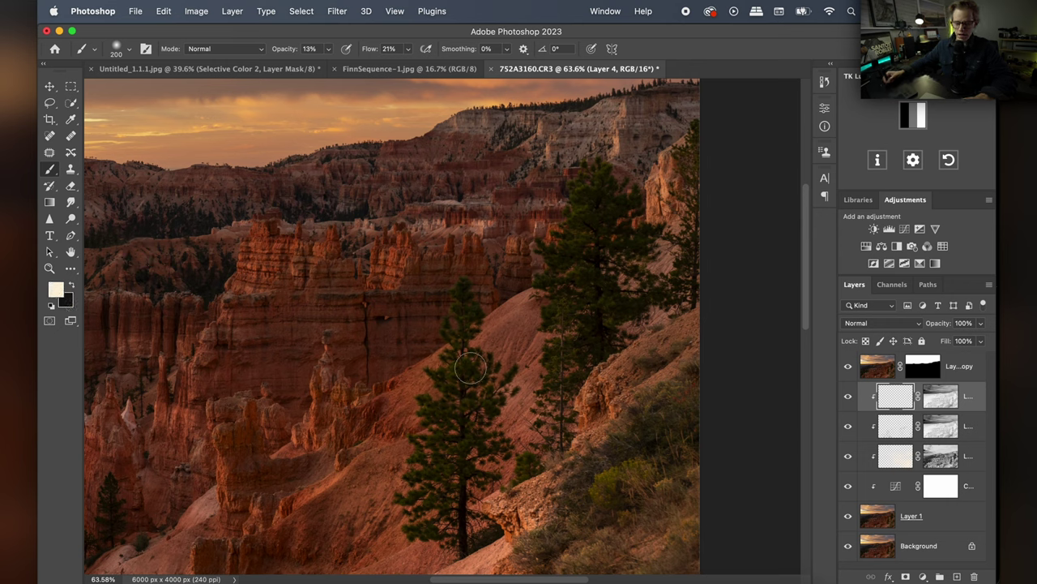
{"action": "key", "text": "z"}
{"action": "left_click_drag", "start_coordinate": [430, 408], "coordinate": [540, 399]}
{"action": "key", "text": "b"}
{"action": "scroll", "coordinate": [486, 405], "scroll_direction": "up", "scroll_amount": 3}
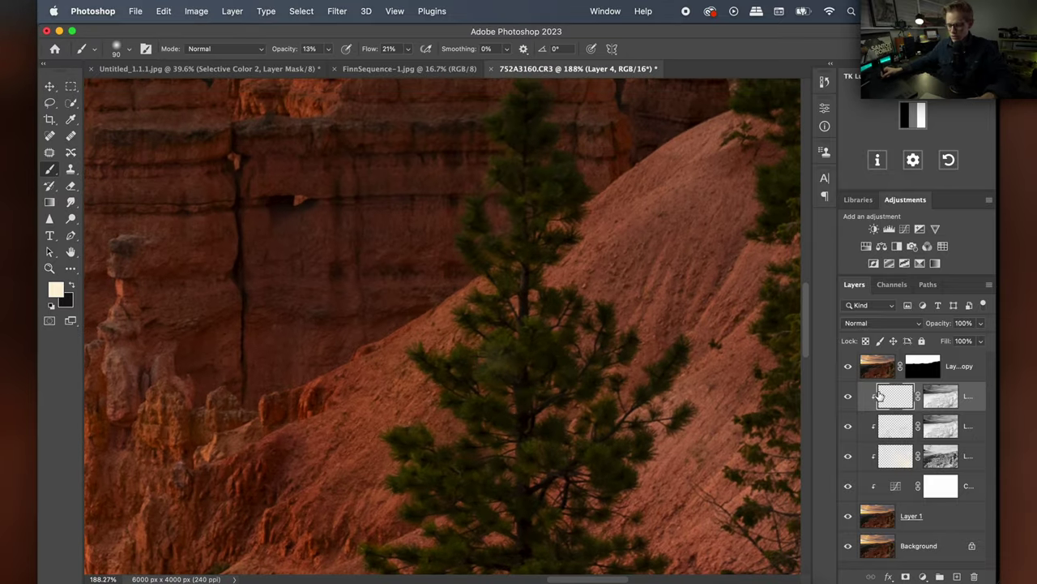
- Target Layer 3's pixels instead of its mask and fit the whole photo on screen
{"action": "left_click", "coordinate": [941, 431]}
{"action": "left_click", "coordinate": [899, 429]}
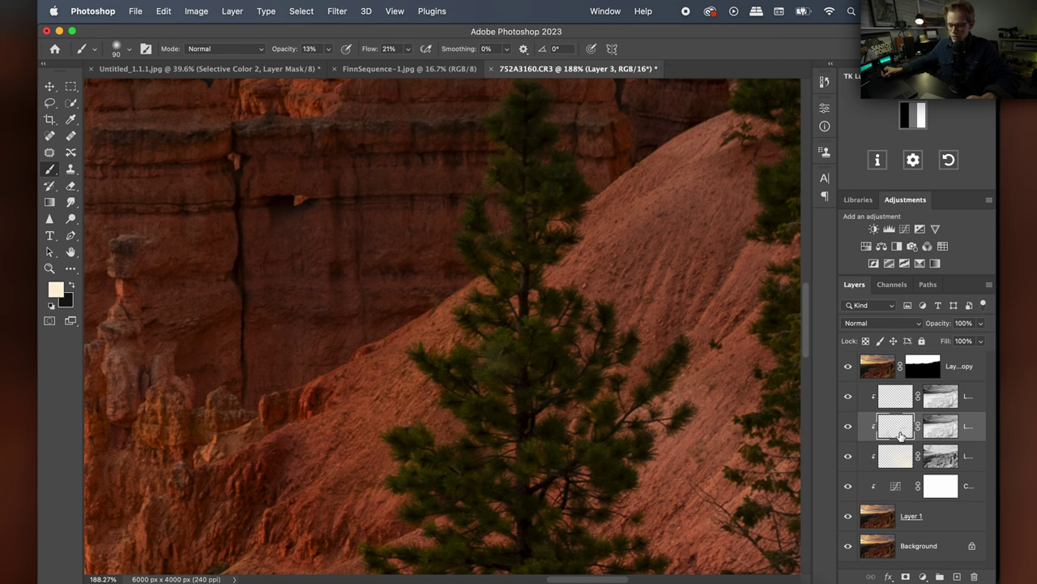
{"action": "key", "text": "super+0"}
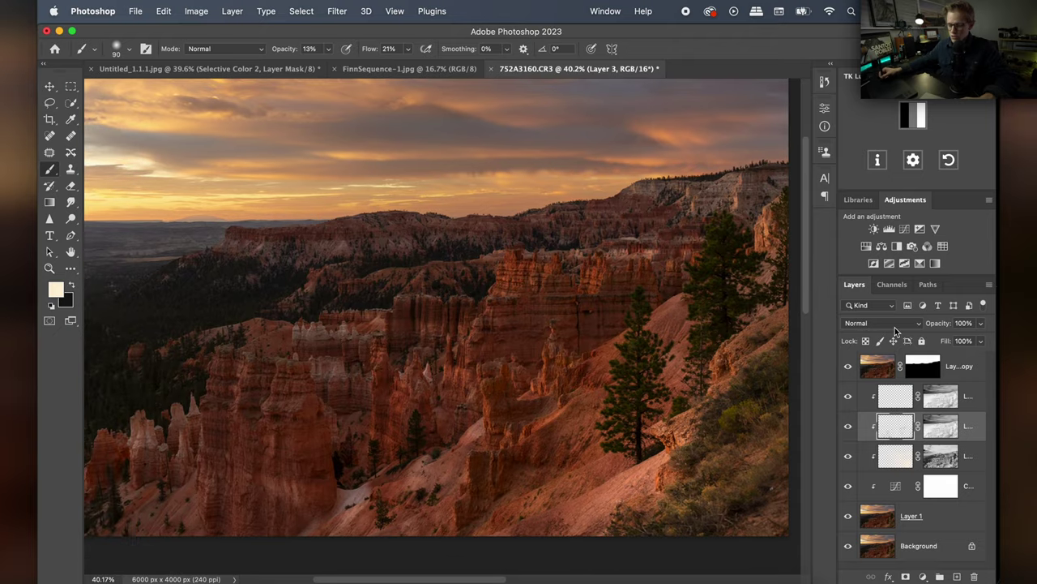
- Set Layer 3's blend mode to Soft Light and toggle it to compare the effect
{"action": "left_click", "coordinate": [894, 325]}
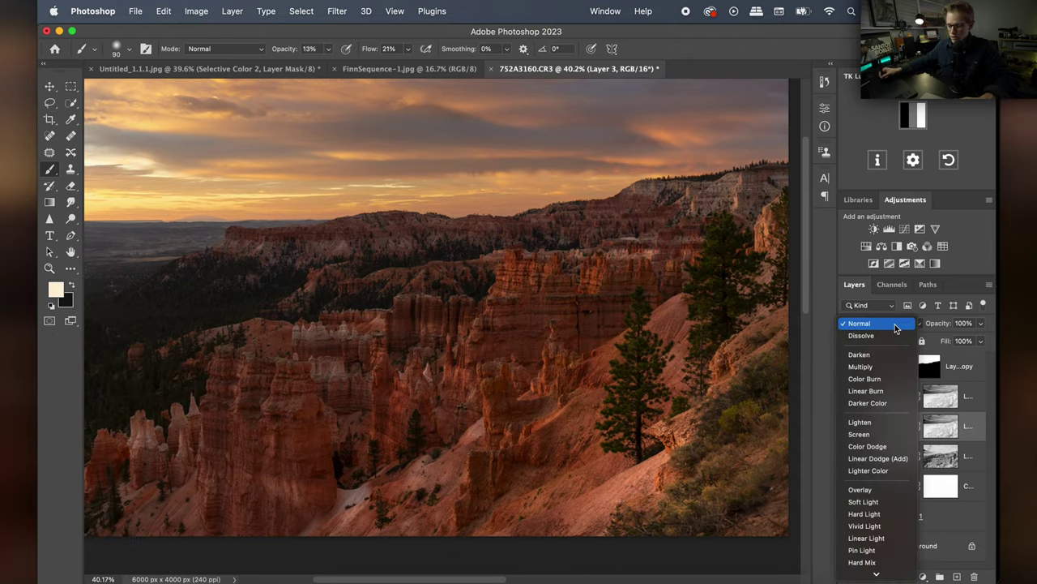
{"action": "left_click", "coordinate": [882, 504]}
{"action": "left_click", "coordinate": [849, 427]}
{"action": "left_click", "coordinate": [849, 427]}
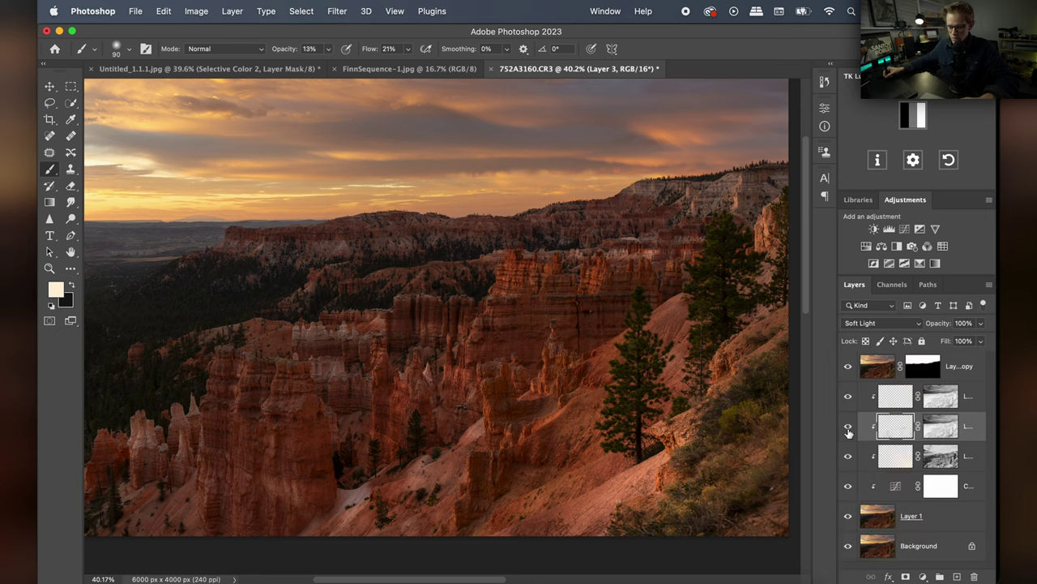
{"action": "left_click", "coordinate": [885, 459]}
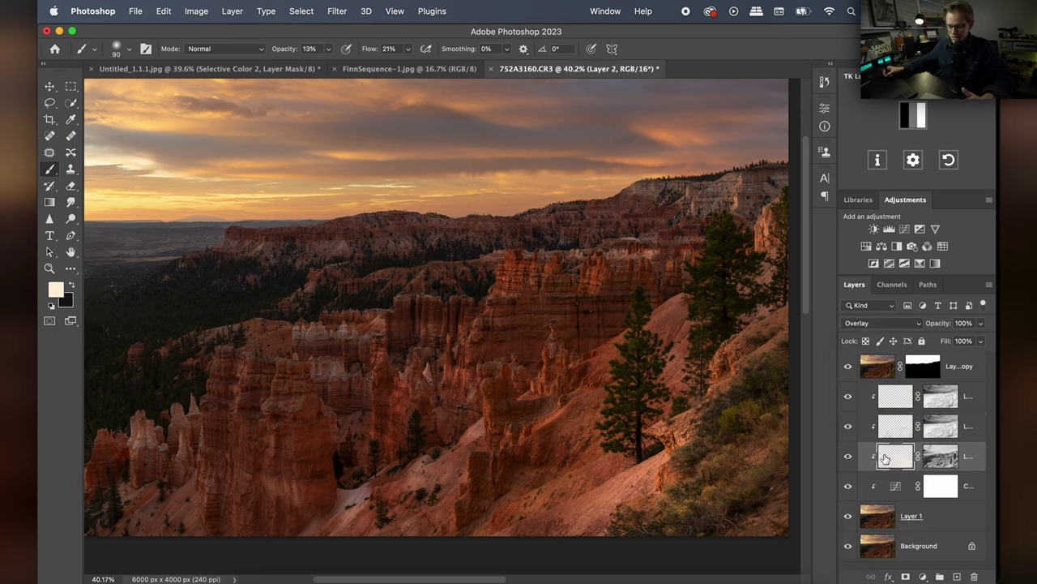
- Set Layer 4 to Overlay blending and zoom in on the pine tree and slope
{"action": "left_click", "coordinate": [889, 402]}
{"action": "left_click", "coordinate": [899, 327]}
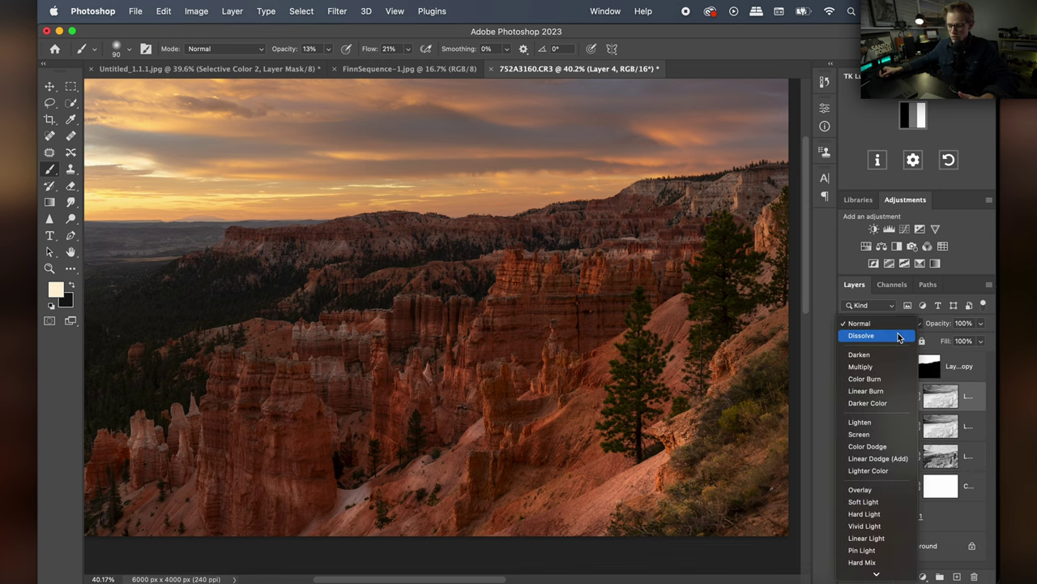
{"action": "left_click", "coordinate": [863, 492]}
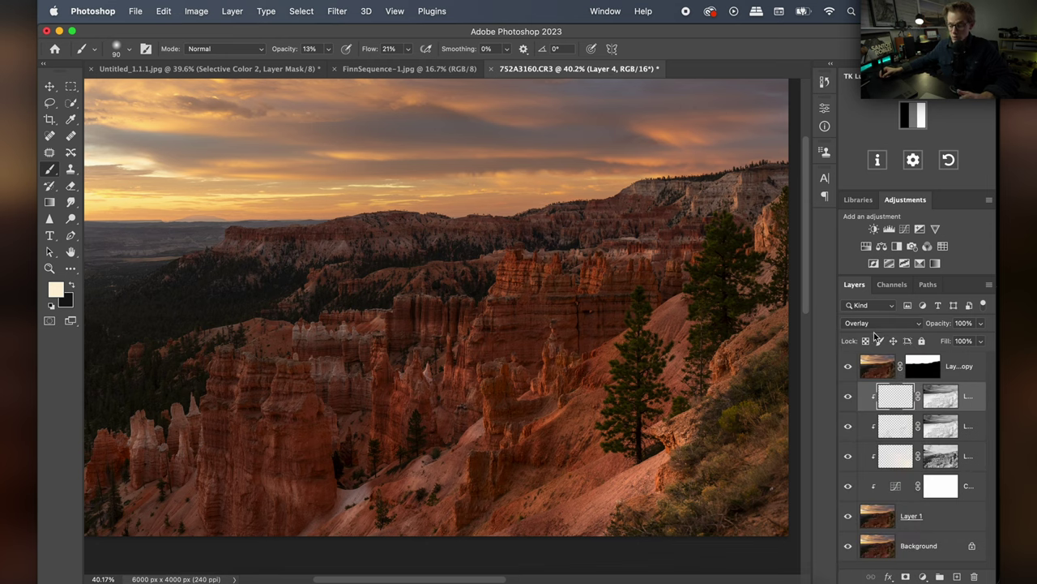
{"action": "key", "text": "z"}
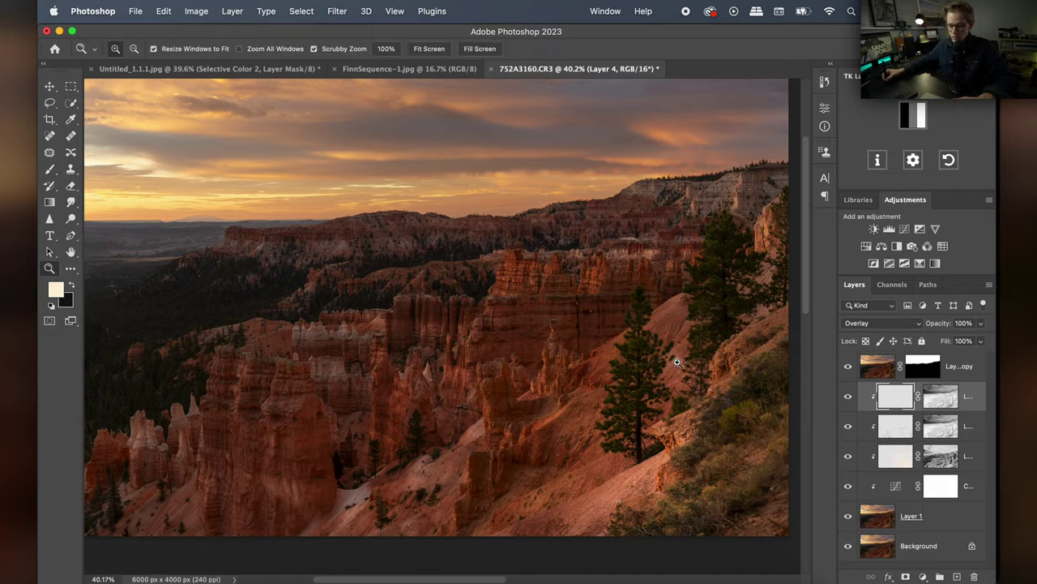
{"action": "left_click_drag", "start_coordinate": [672, 359], "coordinate": [665, 301]}
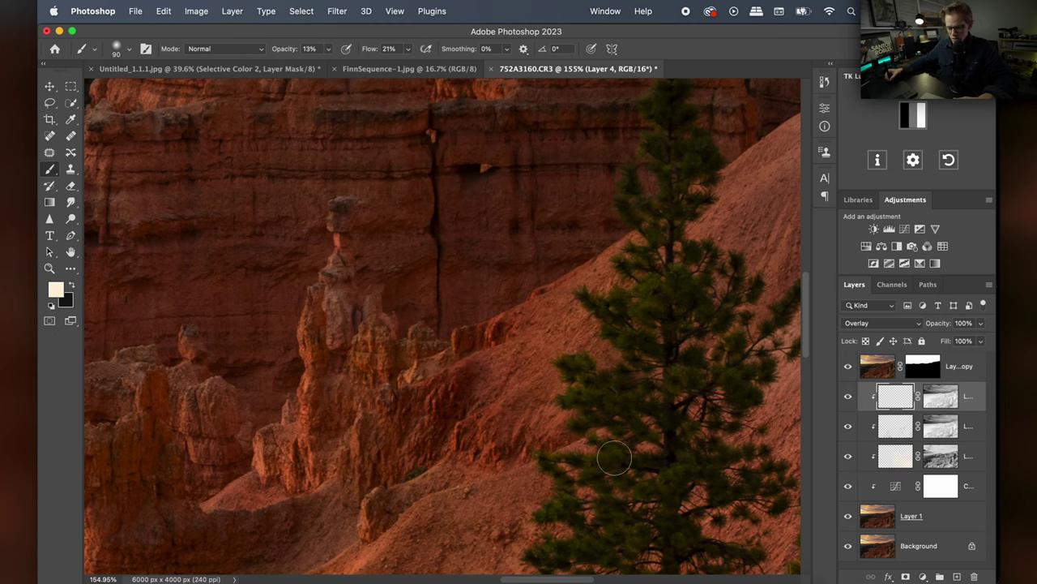
{"action": "scroll", "coordinate": [625, 267], "scroll_direction": "up", "scroll_amount": 3}
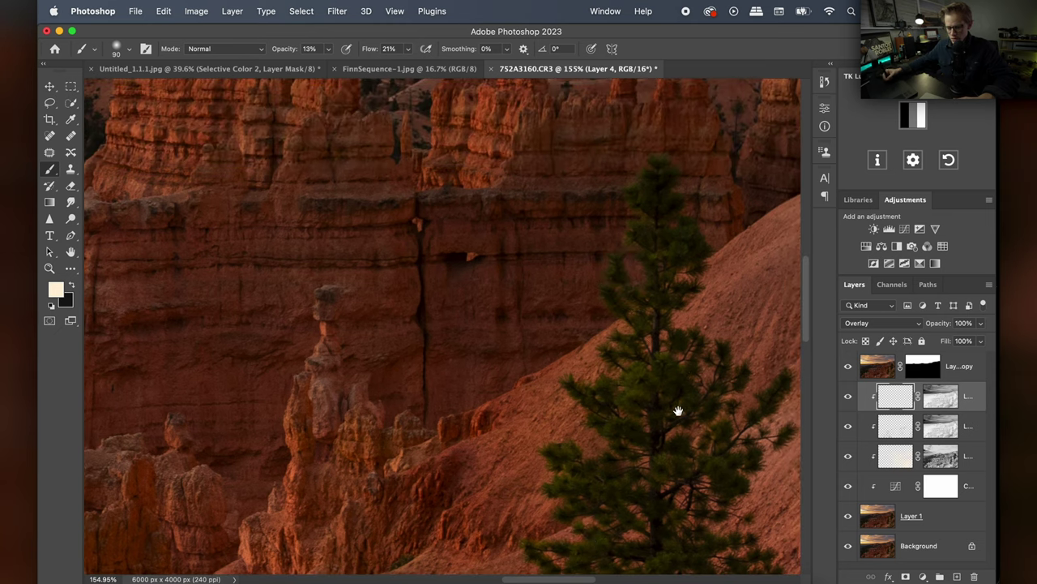
{"action": "scroll", "coordinate": [678, 412], "scroll_direction": "down", "scroll_amount": 5}
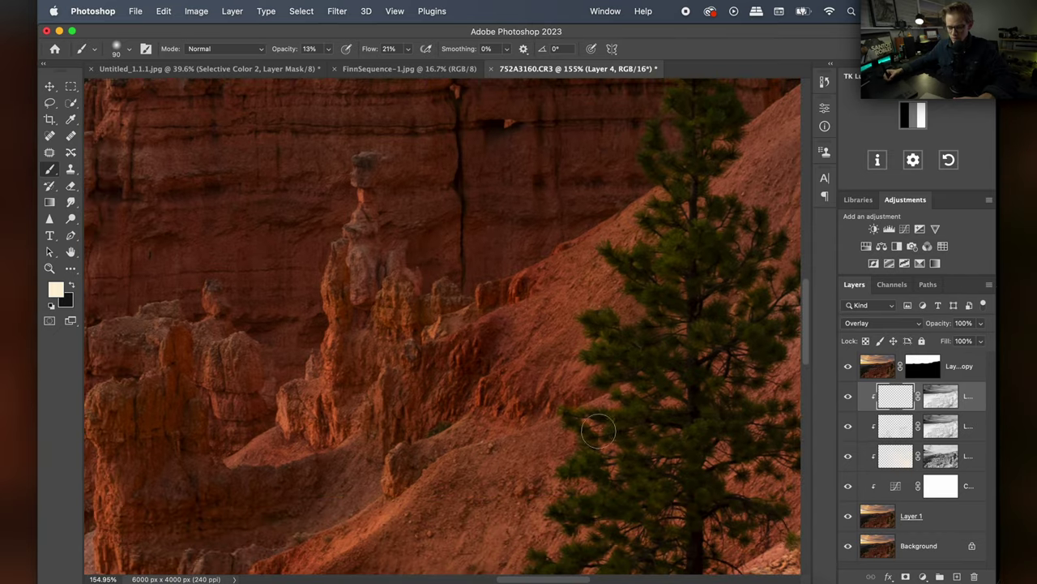
{"action": "scroll", "coordinate": [638, 451], "scroll_direction": "down", "scroll_amount": 2}
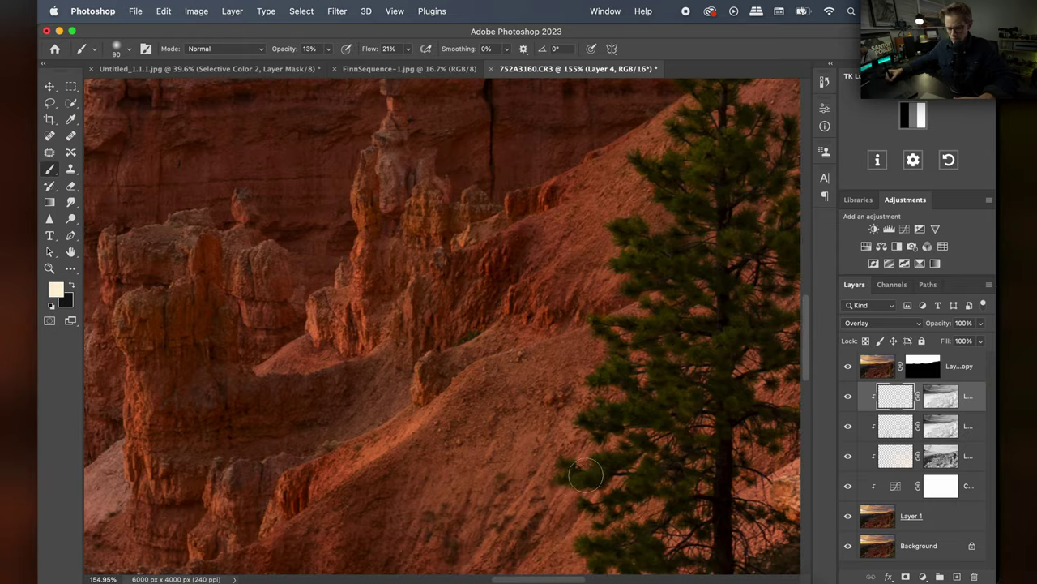
{"action": "scroll", "coordinate": [695, 487], "scroll_direction": "down", "scroll_amount": 2}
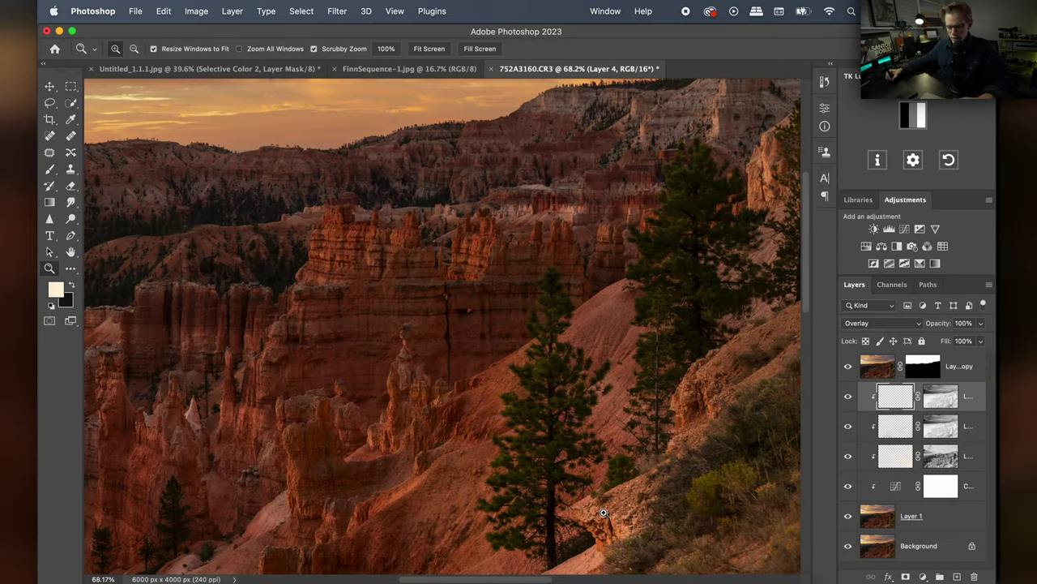
{"action": "scroll", "coordinate": [554, 521], "scroll_direction": "up", "scroll_amount": 3}
{"action": "scroll", "coordinate": [554, 341], "scroll_direction": "down", "scroll_amount": 1}
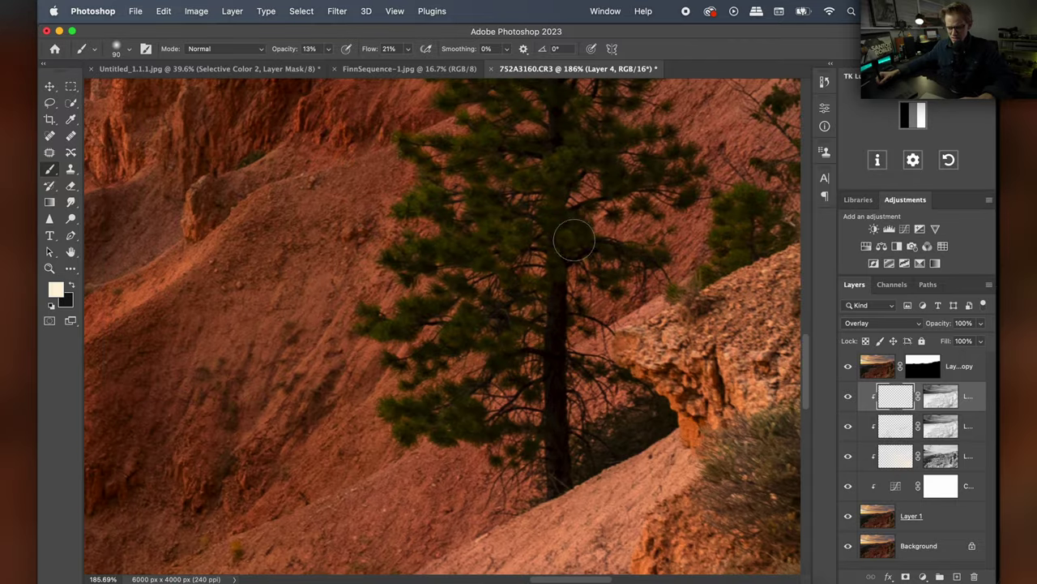
{"action": "left_click_drag", "start_coordinate": [572, 238], "coordinate": [523, 320]}
{"action": "left_click_drag", "start_coordinate": [541, 255], "coordinate": [508, 320]}
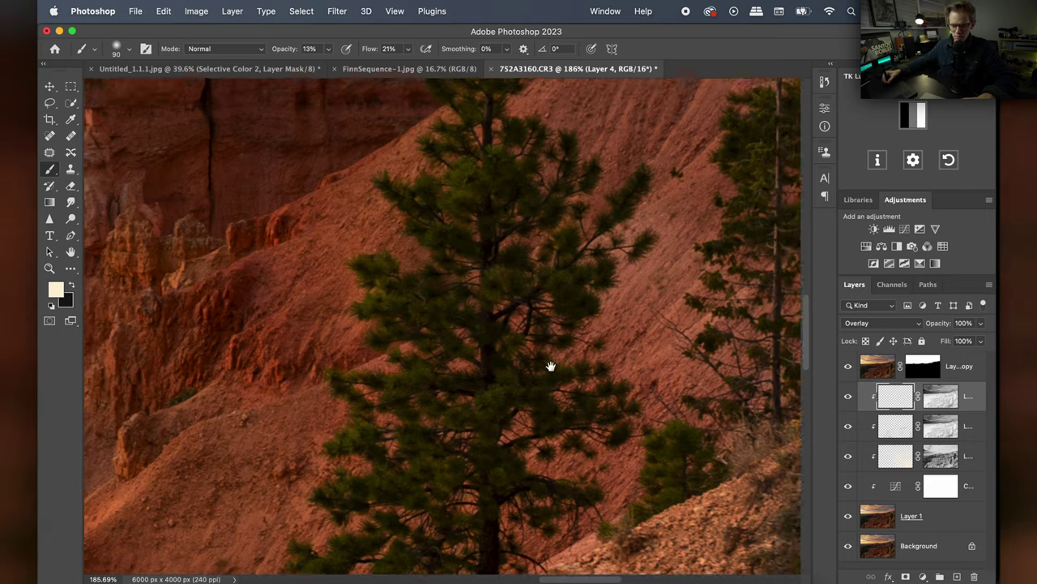
{"action": "mouse_move", "coordinate": [551, 366]}
{"action": "left_mouse_down"}
{"action": "mouse_move", "coordinate": [505, 394]}
{"action": "mouse_move", "coordinate": [457, 446]}
{"action": "left_mouse_up"}
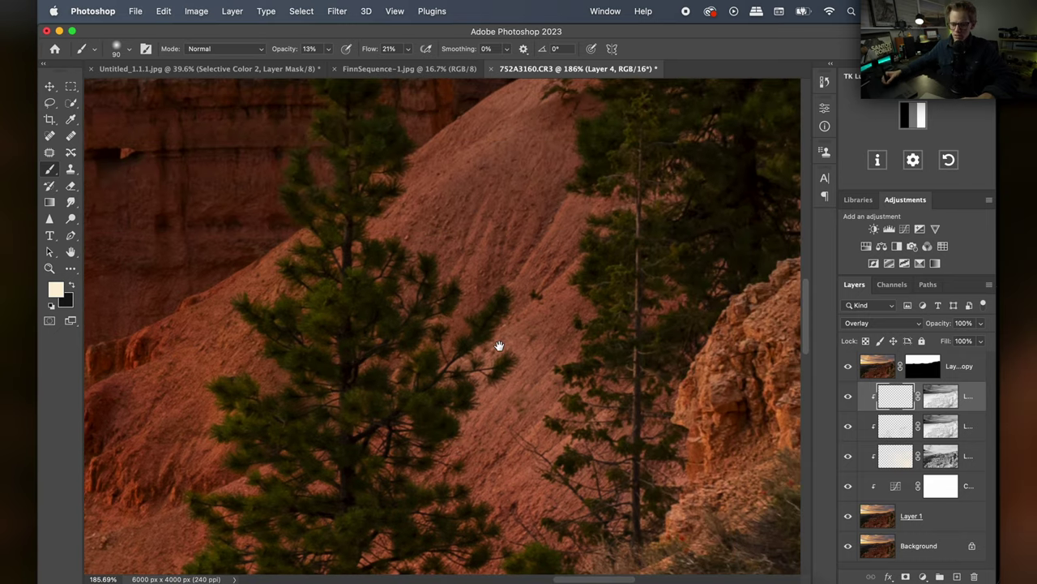
{"action": "scroll", "coordinate": [506, 373], "scroll_direction": "right", "scroll_amount": 3}
{"action": "scroll", "coordinate": [515, 375], "scroll_direction": "down", "scroll_amount": 2}
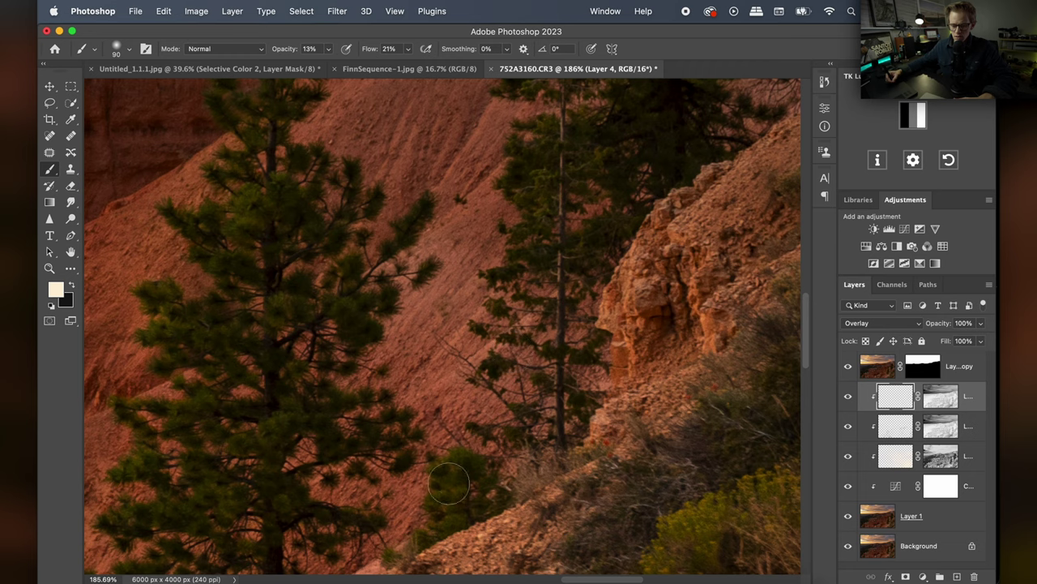
{"action": "scroll", "coordinate": [523, 302], "scroll_direction": "up", "scroll_amount": 5}
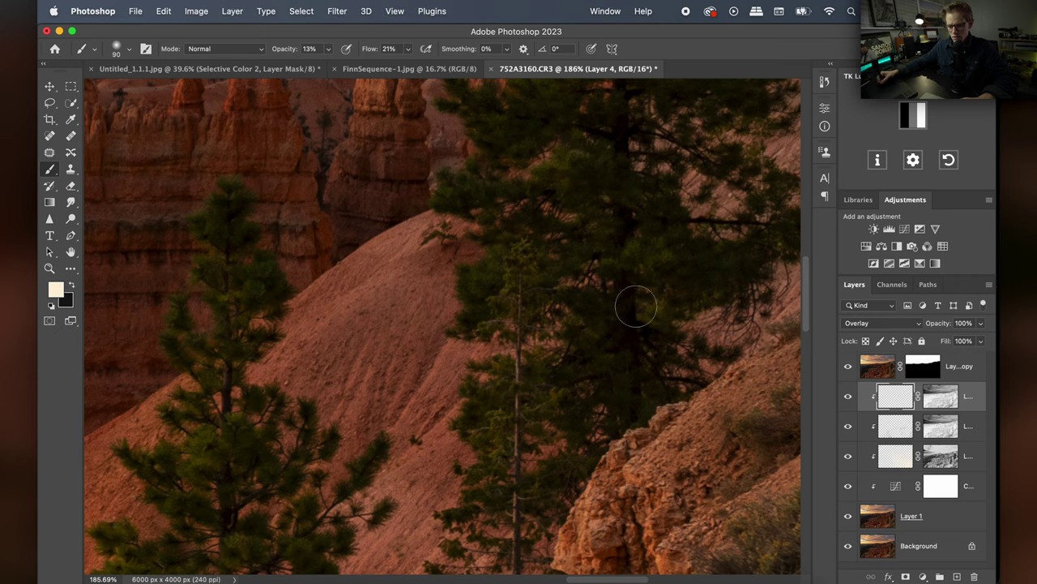
{"action": "scroll", "coordinate": [533, 325], "scroll_direction": "up", "scroll_amount": 5}
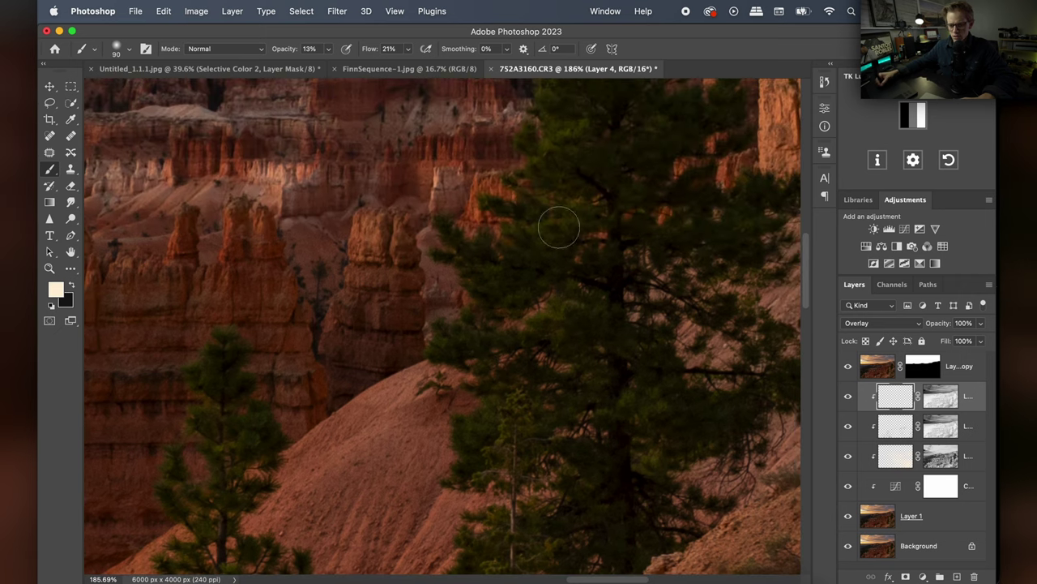
{"action": "left_click_drag", "start_coordinate": [562, 161], "coordinate": [509, 320]}
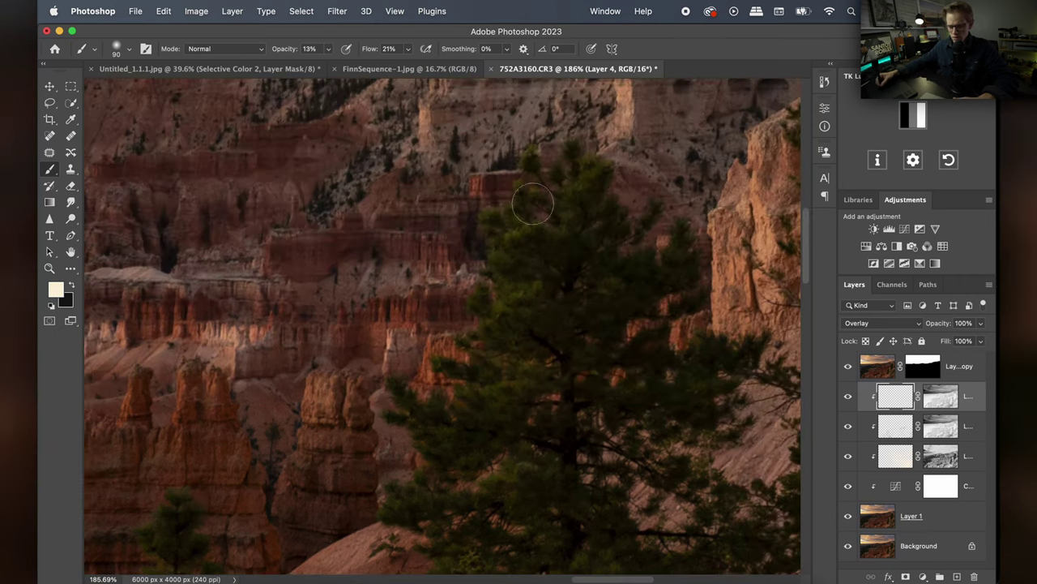
{"action": "scroll", "coordinate": [543, 226], "scroll_direction": "down", "scroll_amount": 5}
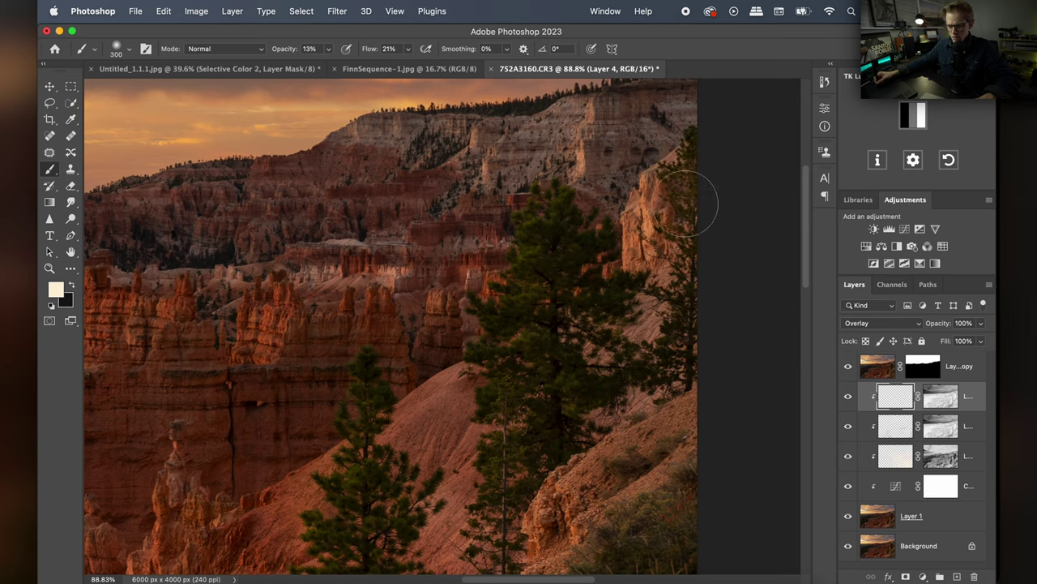
{"action": "key", "text": "z"}
{"action": "left_click_drag", "start_coordinate": [482, 350], "coordinate": [440, 350]}
{"action": "key", "text": "b"}
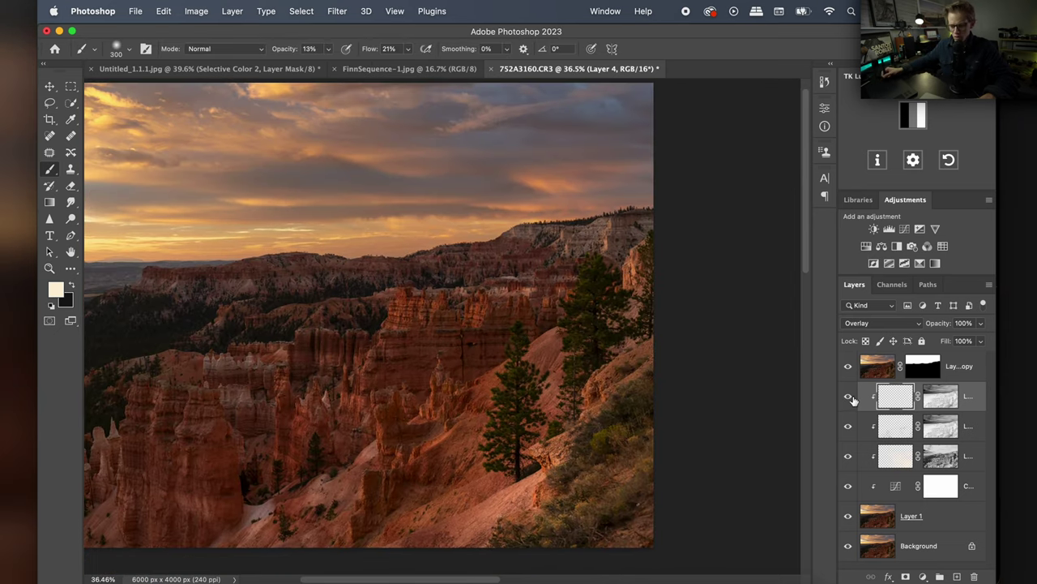
{"action": "left_click", "coordinate": [852, 403]}
{"action": "left_click", "coordinate": [853, 402]}
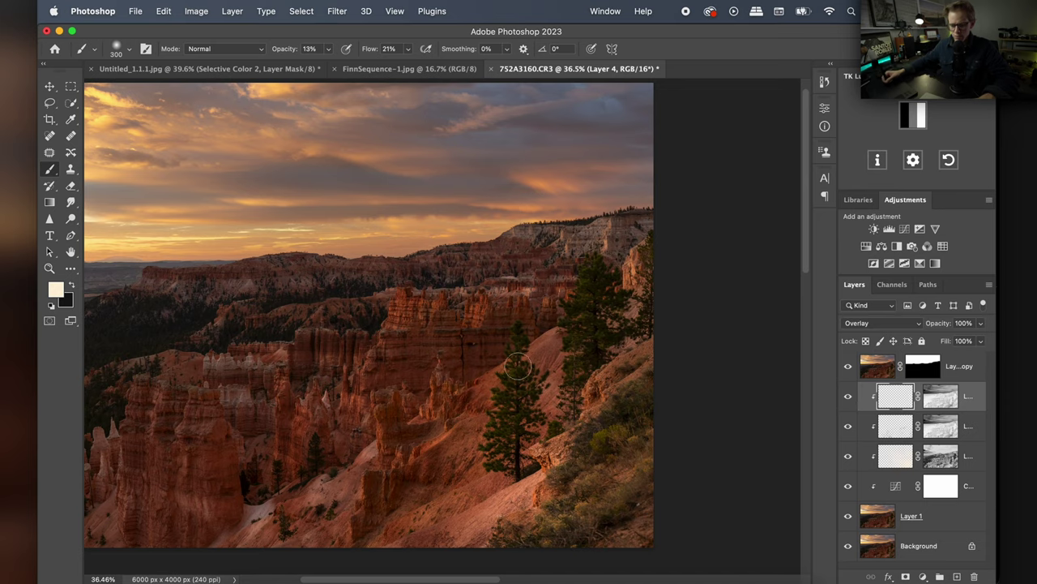
{"action": "left_click_drag", "start_coordinate": [519, 368], "coordinate": [598, 359]}
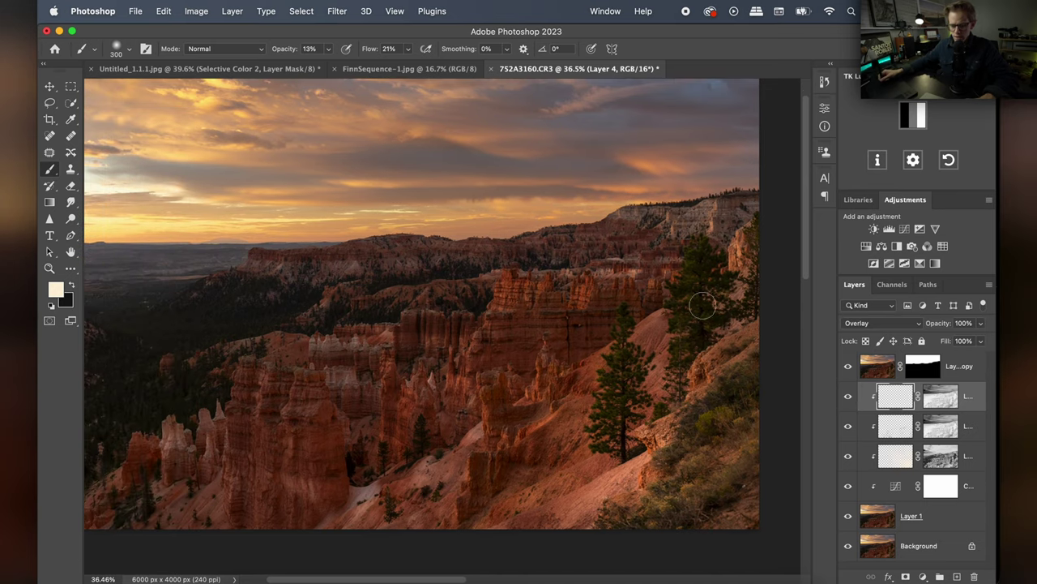
{"action": "mouse_move", "coordinate": [514, 327]}
{"action": "left_mouse_down"}
{"action": "mouse_move", "coordinate": [562, 346]}
{"action": "mouse_move", "coordinate": [514, 331]}
{"action": "mouse_move", "coordinate": [525, 331]}
{"action": "left_mouse_up"}
{"action": "key", "text": "z"}
{"action": "key", "text": "b"}
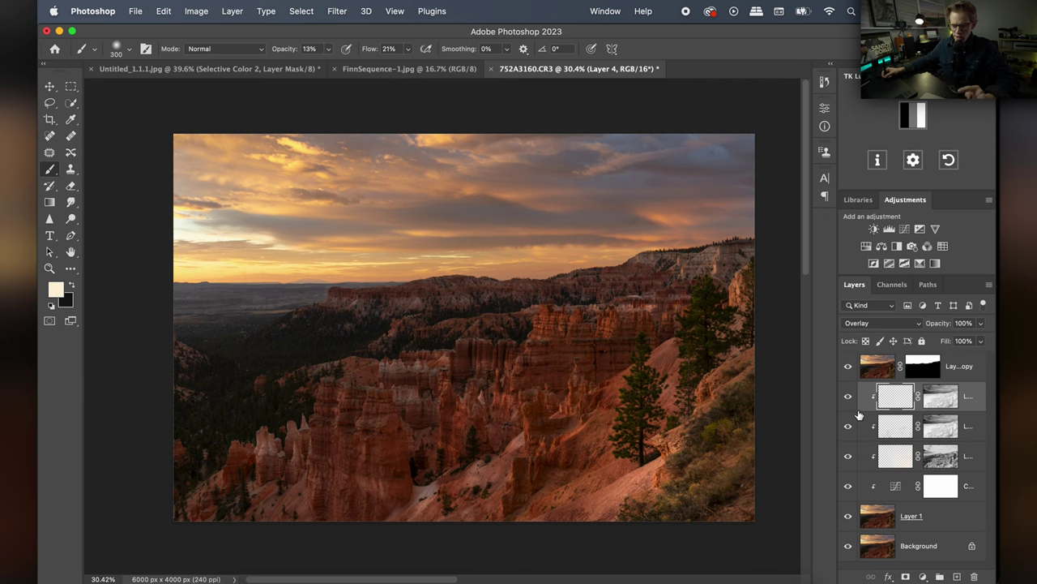
- Add a Color Balance layer clipped to the layer below, with Midtones Red +2 and Yellow −5
{"action": "left_click", "coordinate": [881, 247]}
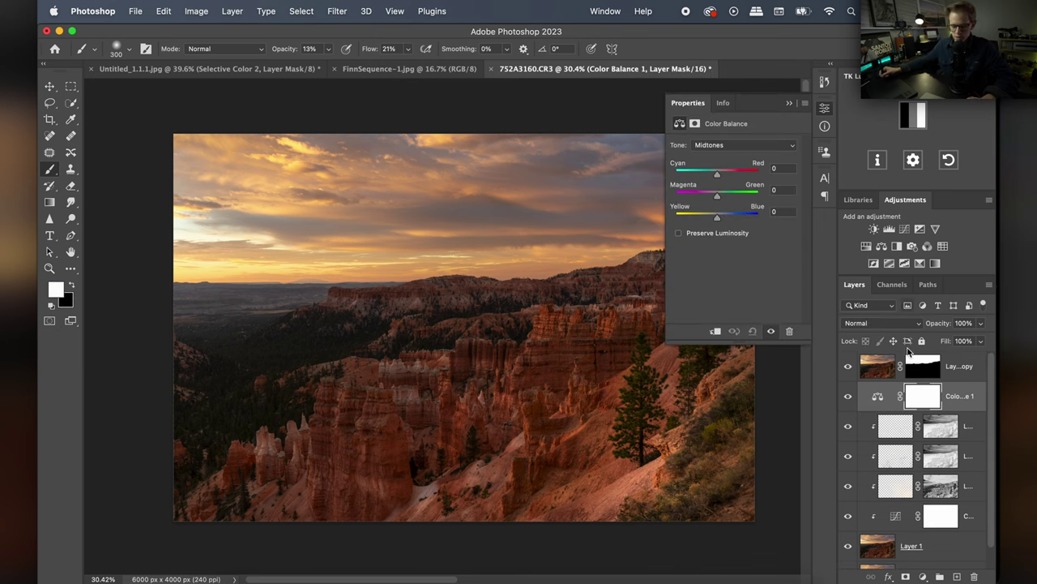
{"action": "left_click", "coordinate": [881, 409], "text": "alt"}
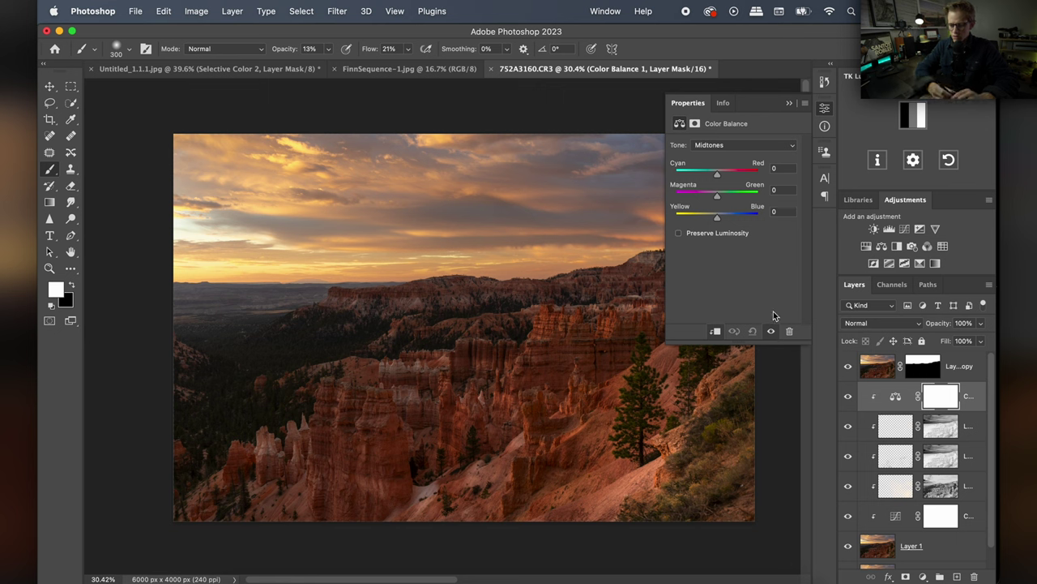
{"action": "left_click_drag", "start_coordinate": [718, 219], "coordinate": [717, 226]}
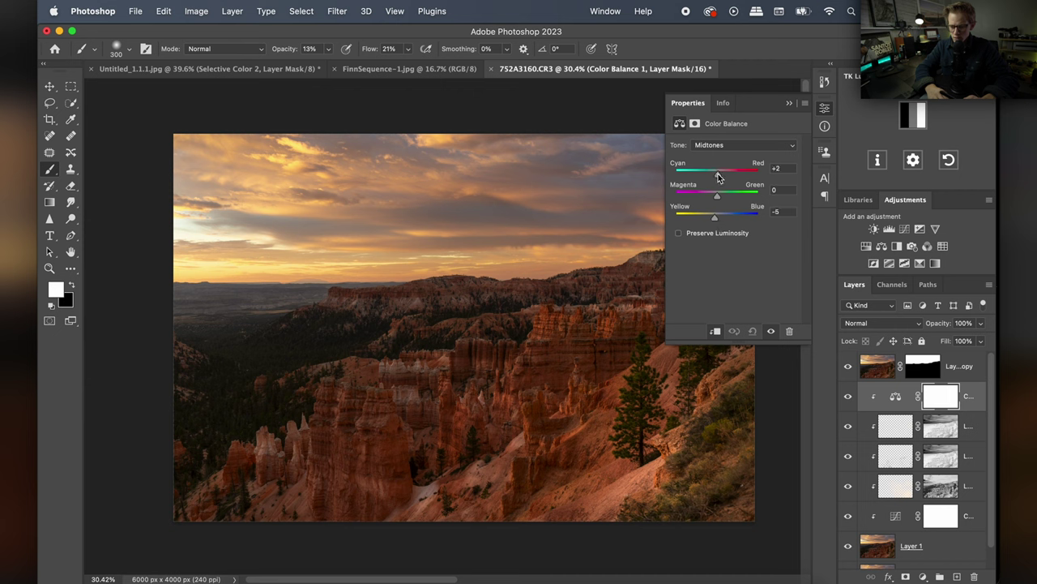
{"action": "left_click", "coordinate": [847, 396]}
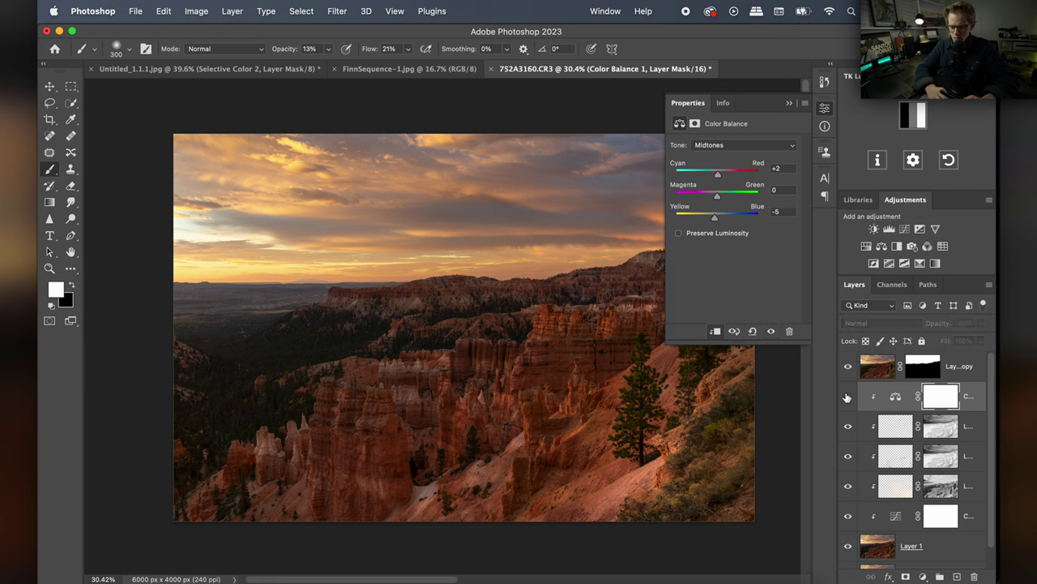
{"action": "left_click", "coordinate": [847, 396]}
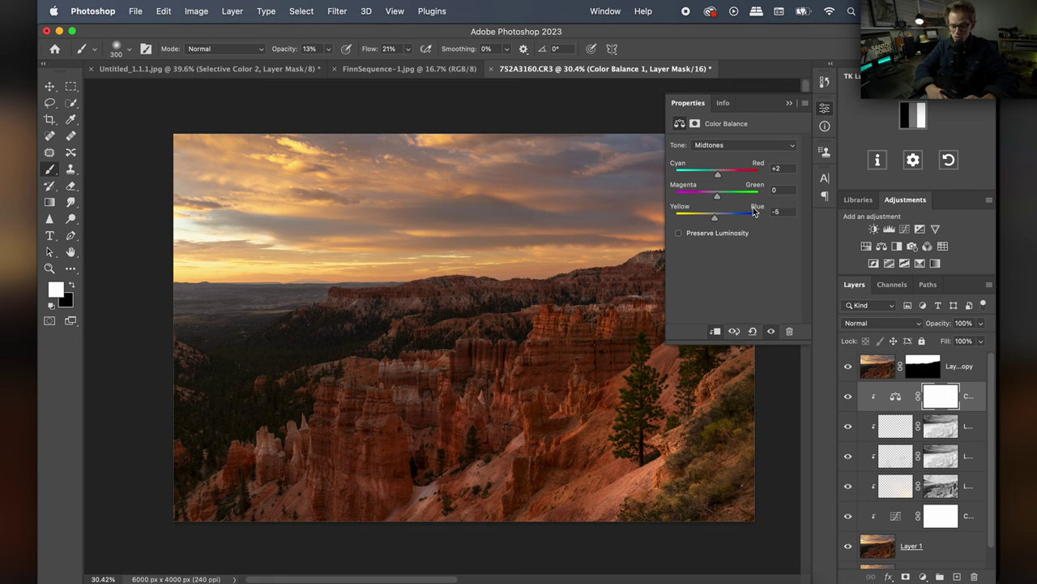
{"action": "left_click", "coordinate": [740, 146]}
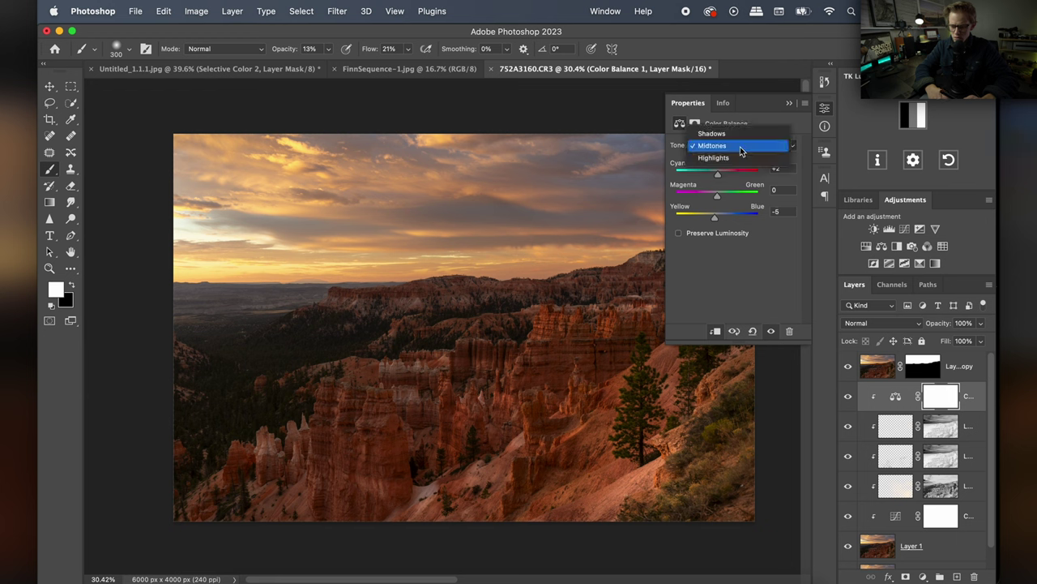
{"action": "left_click", "coordinate": [792, 360]}
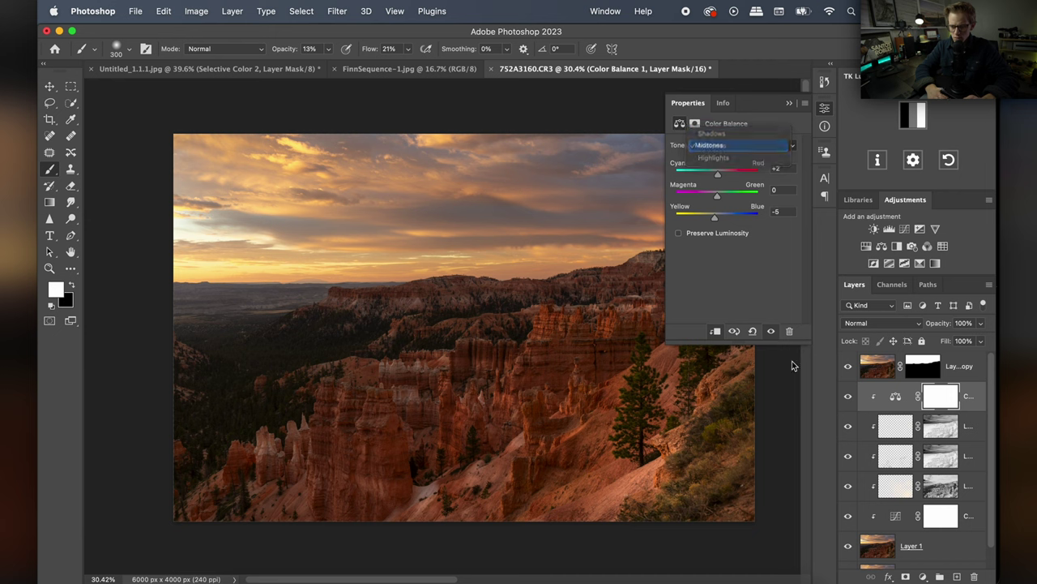
{"action": "left_click", "coordinate": [848, 396]}
{"action": "left_click", "coordinate": [847, 397]}
{"action": "left_click", "coordinate": [847, 397]}
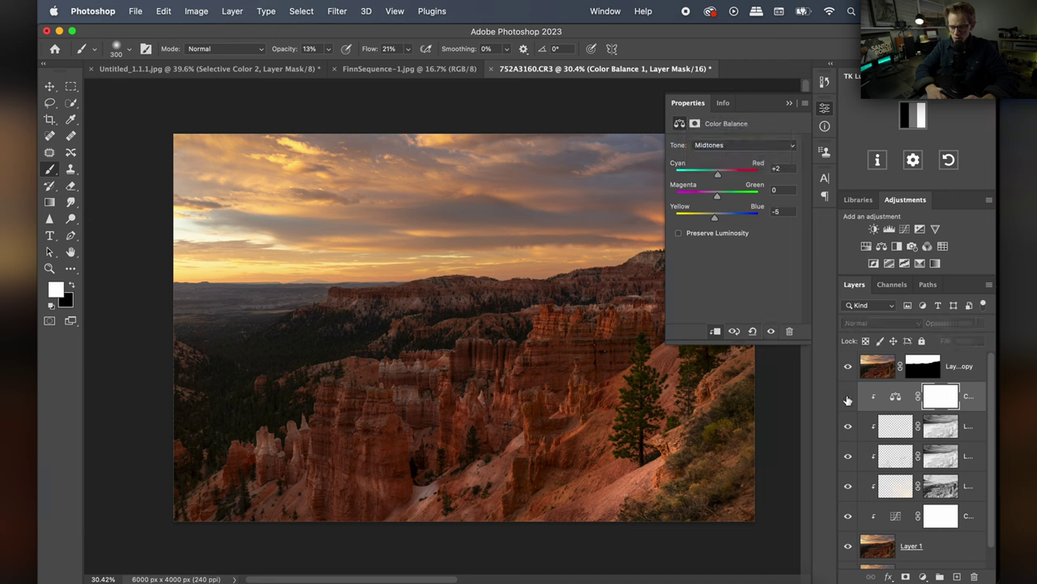
{"action": "left_click", "coordinate": [848, 397]}
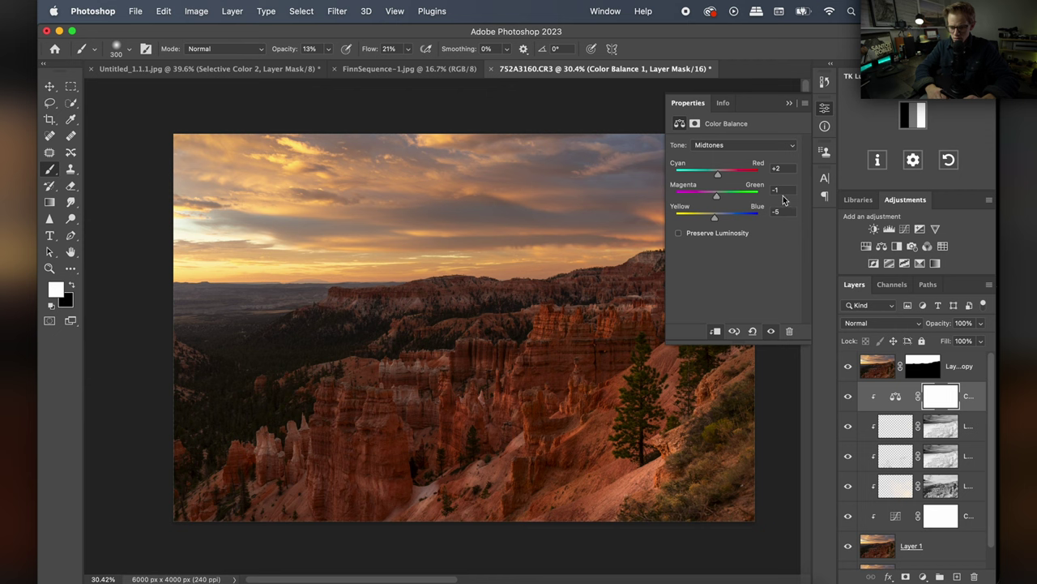
- Set the Color Balance Highlights to Cyan −1 and Yellow −5
{"action": "type", "text": "-"}
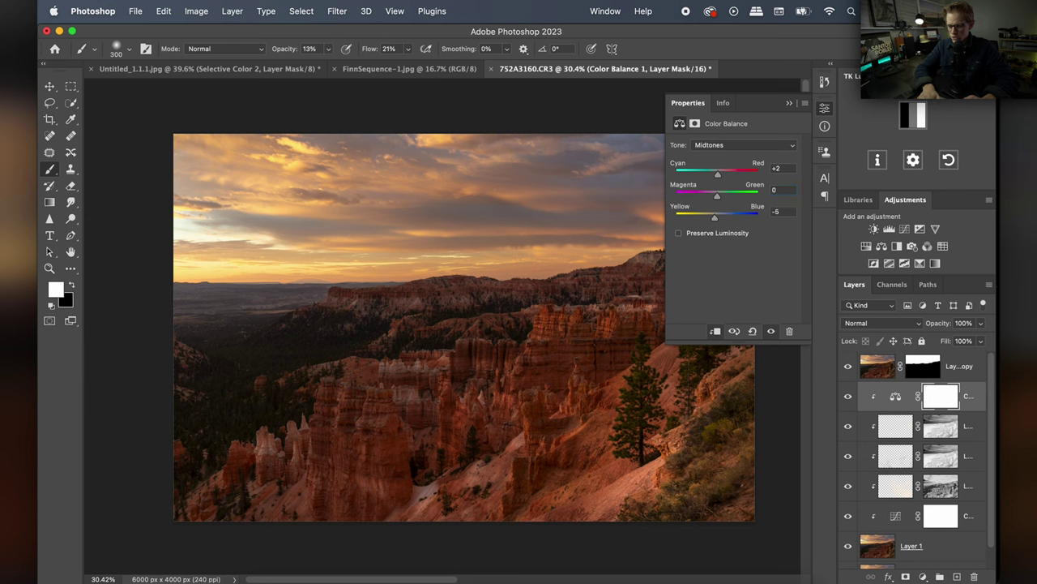
{"action": "left_click", "coordinate": [759, 144]}
{"action": "left_click", "coordinate": [741, 158]}
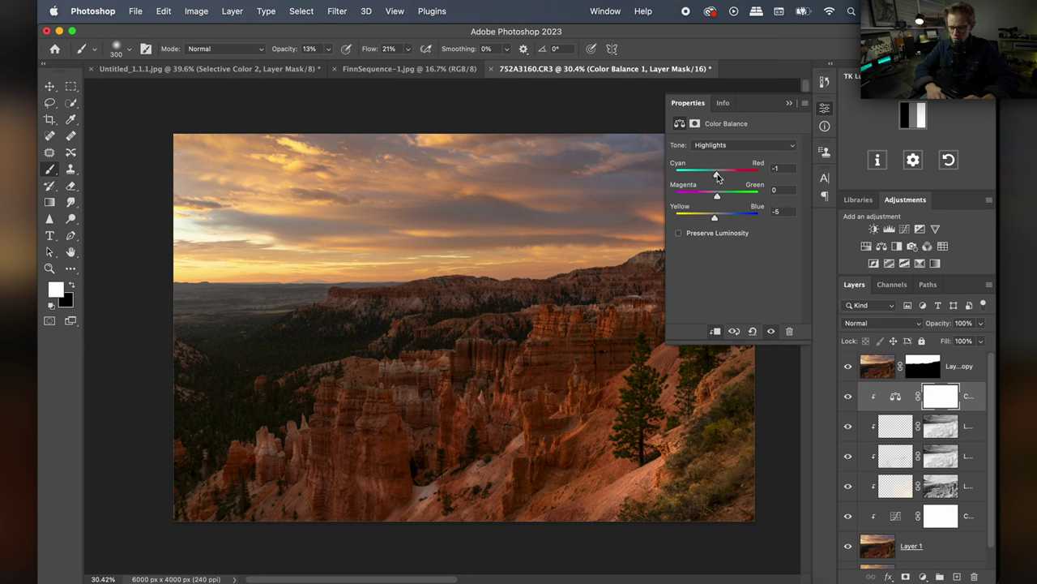
{"action": "left_click", "coordinate": [825, 111]}
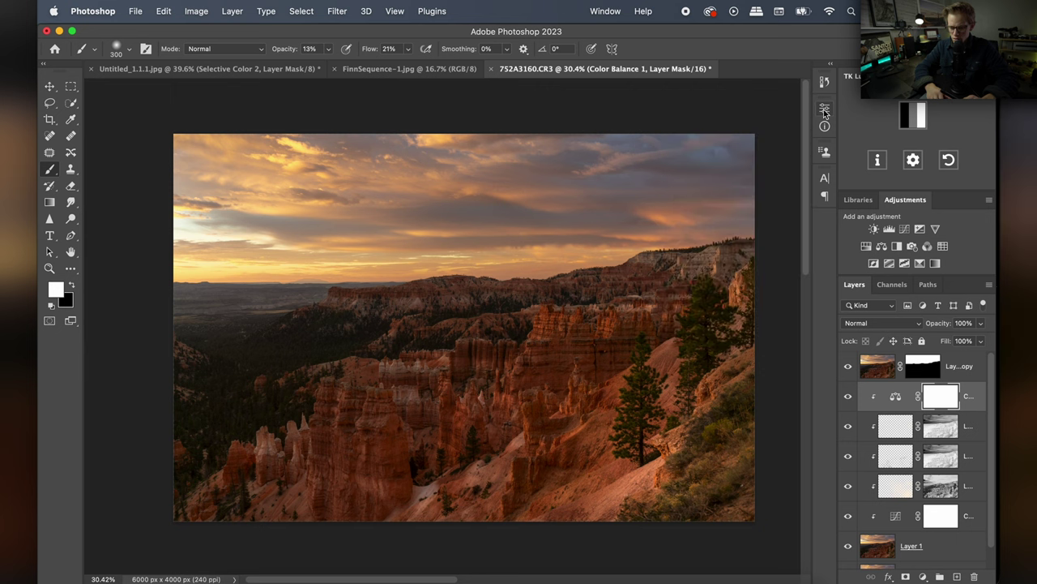
- Compare the image with and without Color Balance, then add Curves 2 above Layer 1 copy
{"action": "left_click", "coordinate": [847, 399]}
{"action": "left_click", "coordinate": [847, 399]}
{"action": "left_click", "coordinate": [848, 399]}
{"action": "left_click", "coordinate": [848, 398]}
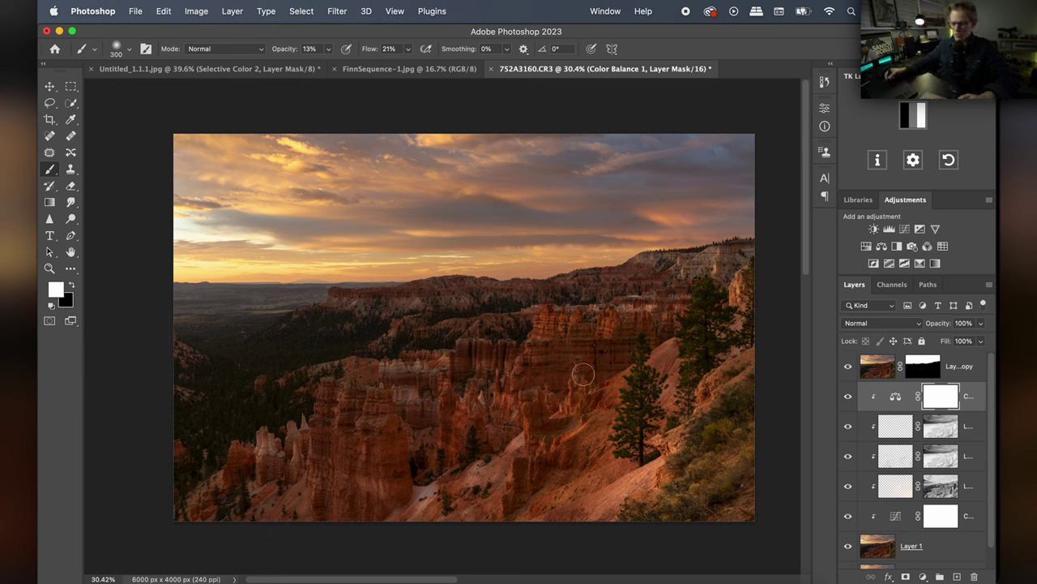
{"action": "left_click", "coordinate": [959, 366]}
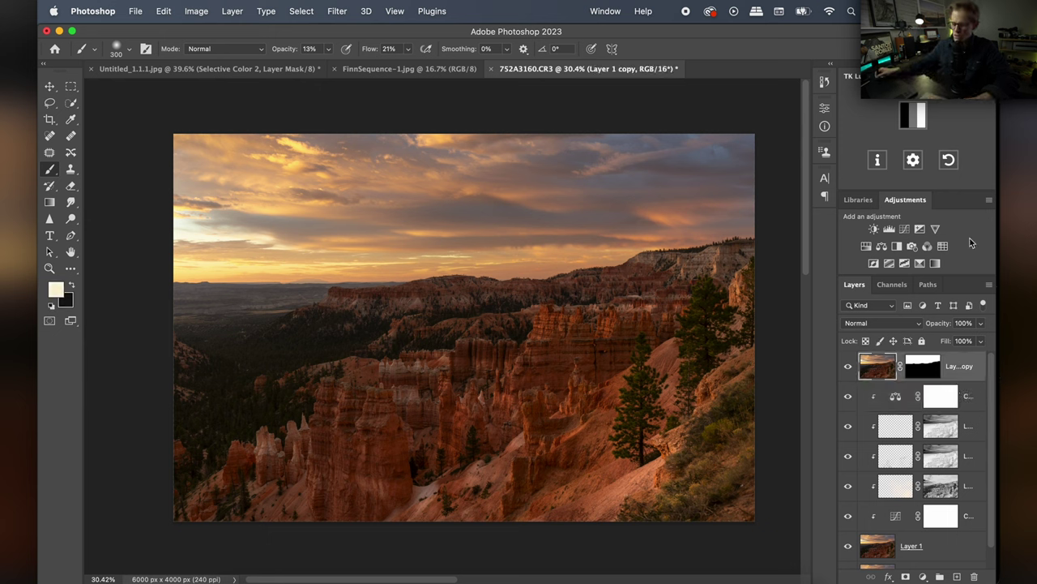
{"action": "left_click", "coordinate": [905, 230]}
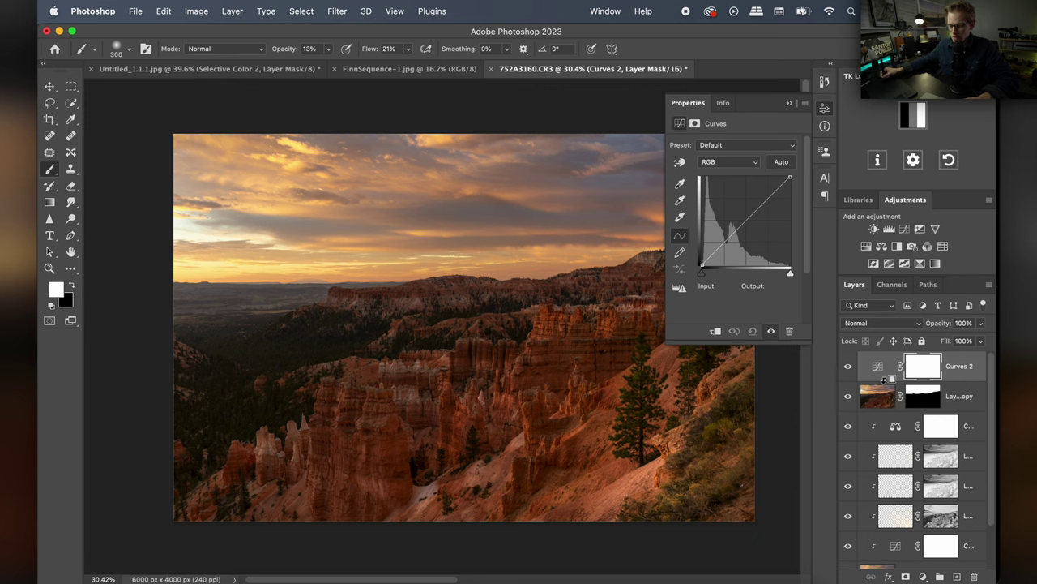
- Clip Curves 2 to the Layer 1 copy below
{"action": "key", "text": "alt+bracketleft"}
{"action": "key", "text": "alt+bracketright"}
{"action": "left_click", "coordinate": [883, 377], "text": "alt"}
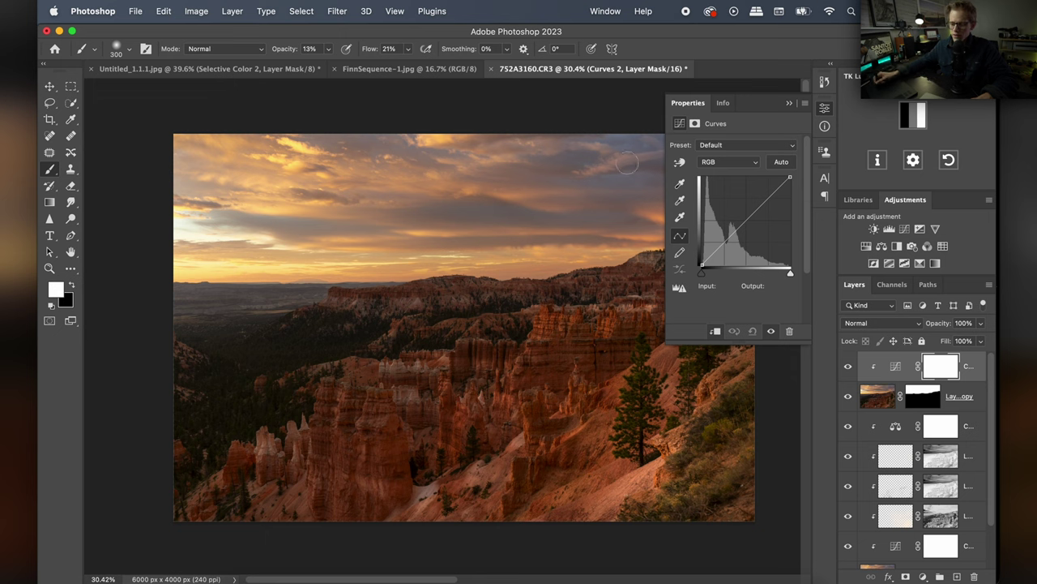
- Bend the curve down with points near 196/183 and 75/51 to deepen the shadows
{"action": "left_click_drag", "start_coordinate": [764, 198], "coordinate": [769, 201]}
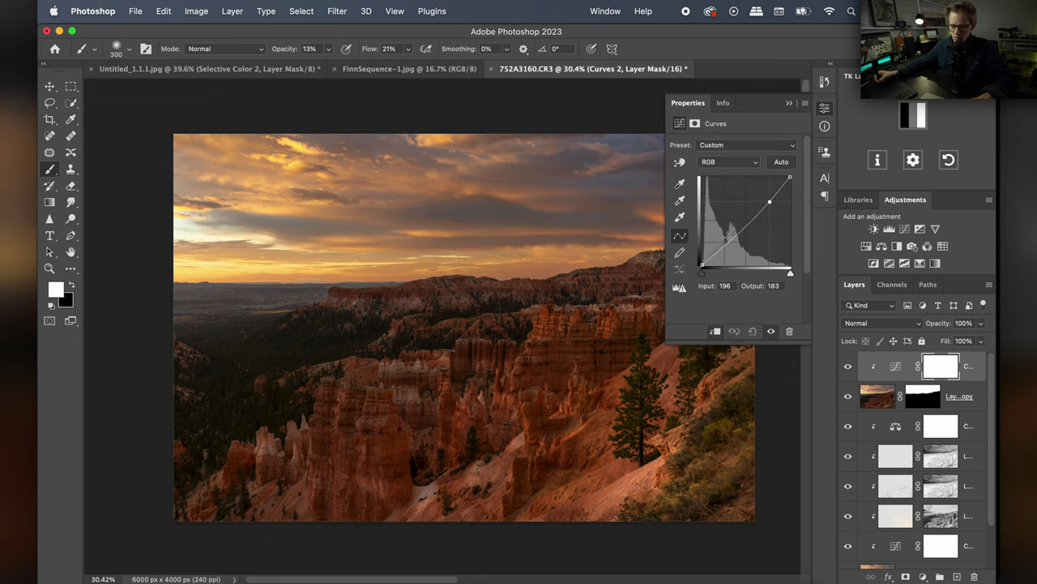
{"action": "left_click_drag", "start_coordinate": [726, 244], "coordinate": [725, 244]}
{"action": "left_click_drag", "start_coordinate": [728, 244], "coordinate": [729, 247]}
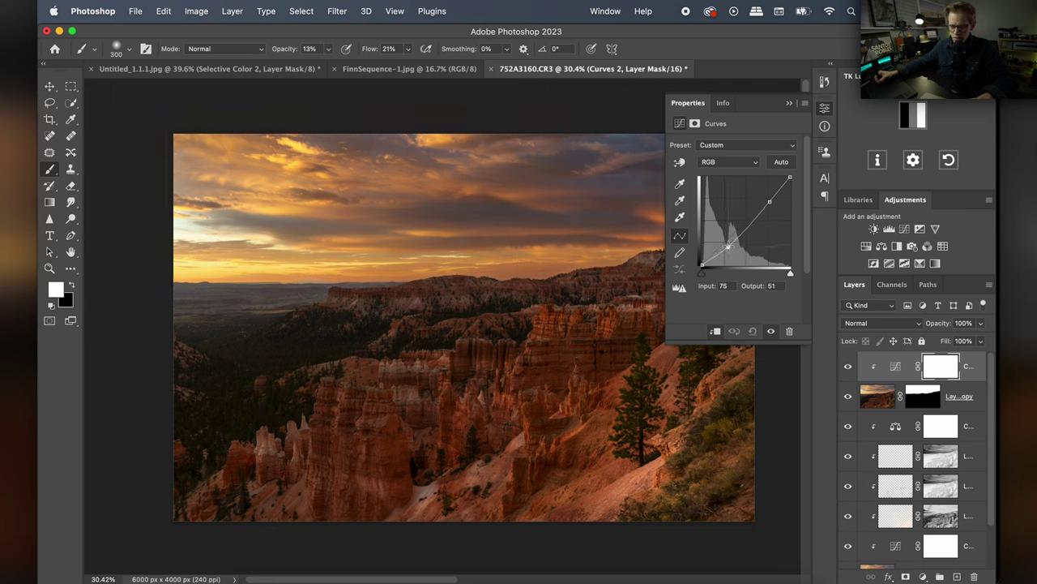
{"action": "left_click", "coordinate": [827, 110]}
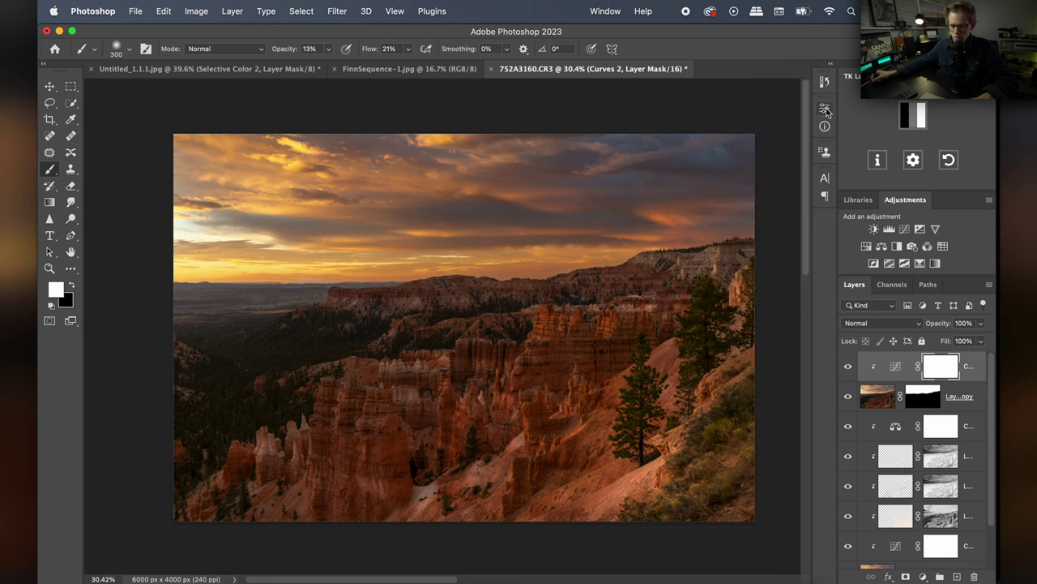
{"action": "left_click", "coordinate": [848, 368]}
{"action": "left_click", "coordinate": [849, 366]}
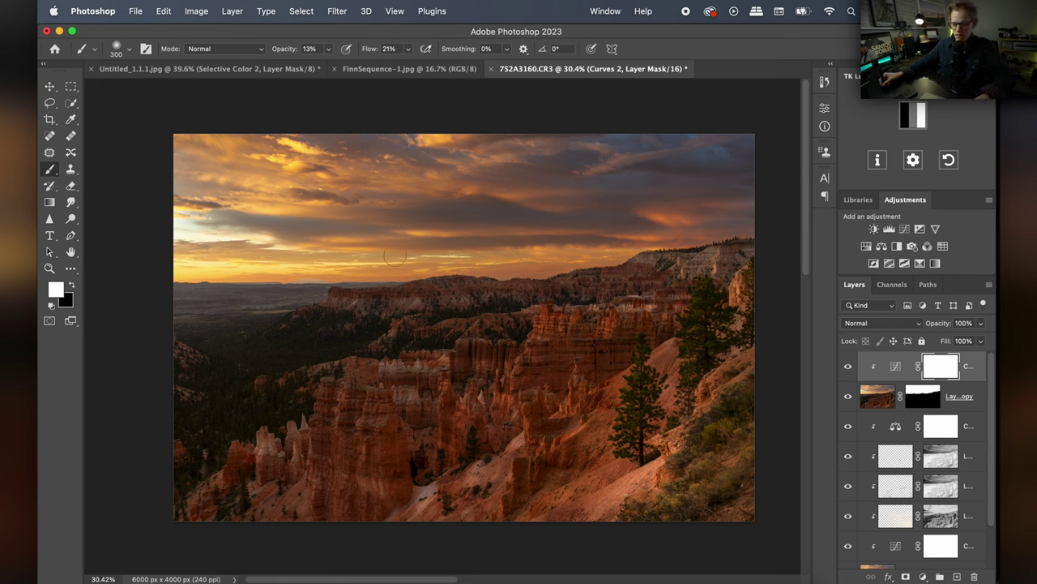
- Add a clipped Selective Color layer, easing the yellow removed from Blues to −26
{"action": "left_click", "coordinate": [920, 263]}
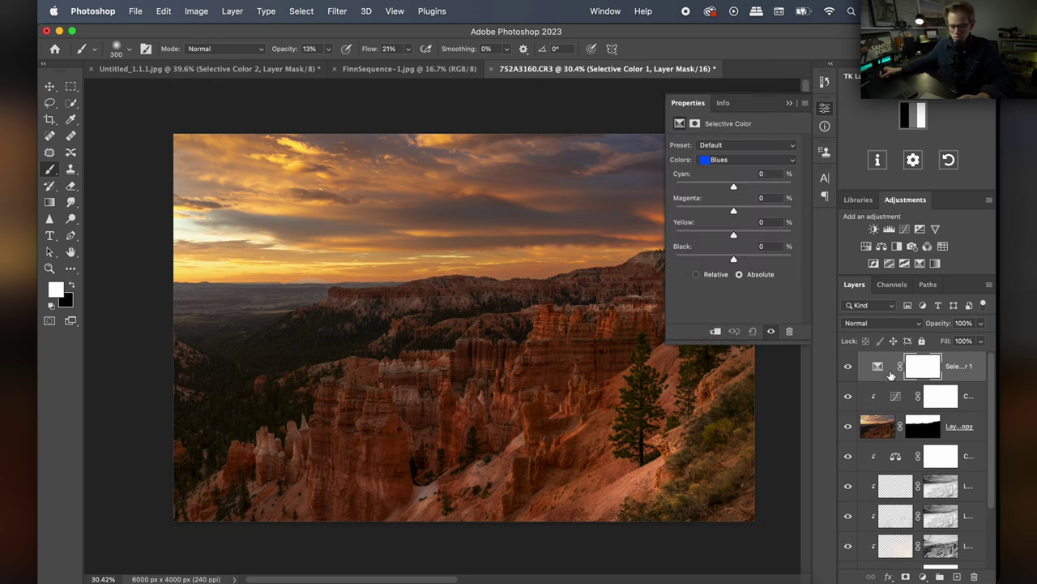
{"action": "left_click", "coordinate": [883, 380], "text": "alt"}
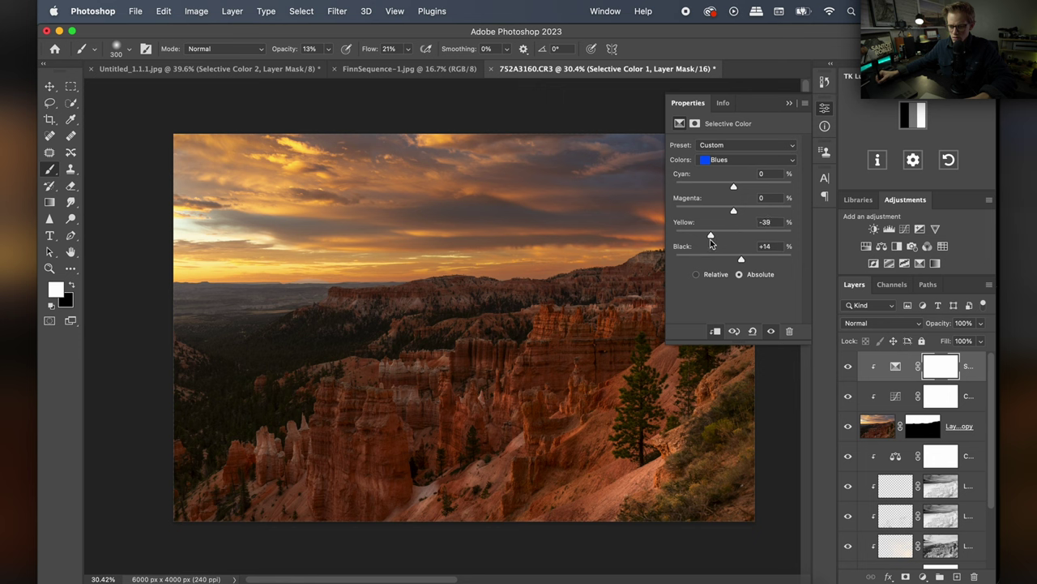
{"action": "left_click_drag", "start_coordinate": [716, 247], "coordinate": [721, 247]}
- Adjust the Black amount in the Yellows, then add a new empty layer on top
{"action": "left_click", "coordinate": [747, 159]}
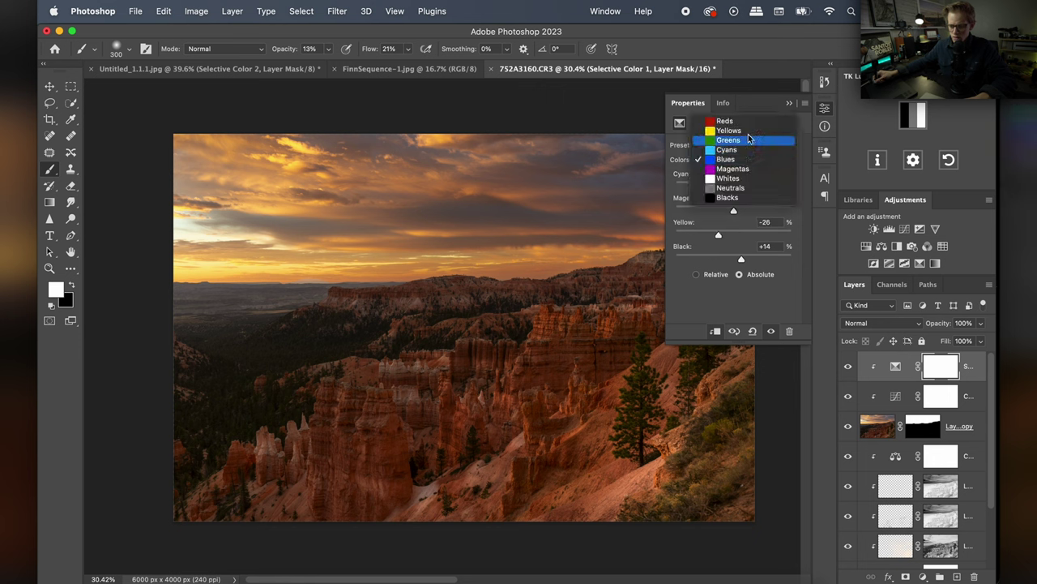
{"action": "left_click", "coordinate": [752, 133]}
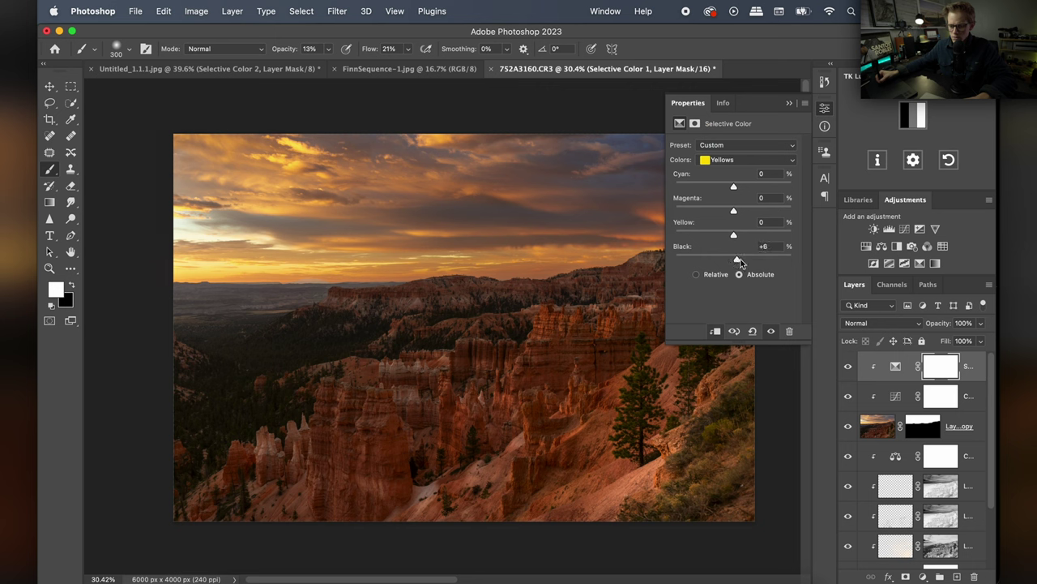
{"action": "mouse_move", "coordinate": [739, 262]}
{"action": "left_mouse_down"}
{"action": "mouse_move", "coordinate": [753, 260]}
{"action": "mouse_move", "coordinate": [720, 259]}
{"action": "mouse_move", "coordinate": [734, 267]}
{"action": "left_mouse_up"}
{"action": "left_click", "coordinate": [824, 109]}
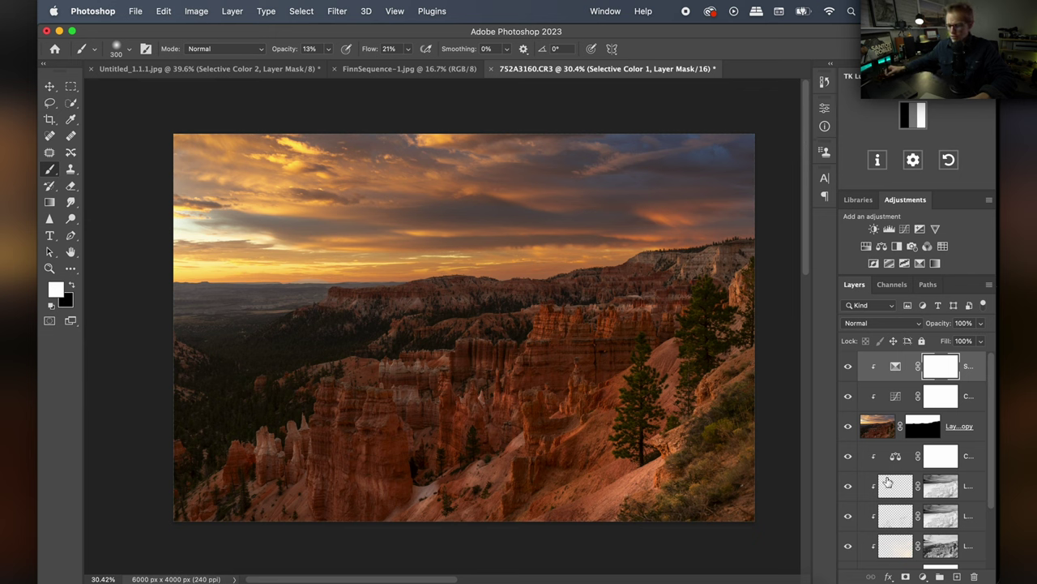
{"action": "left_click", "coordinate": [957, 577]}
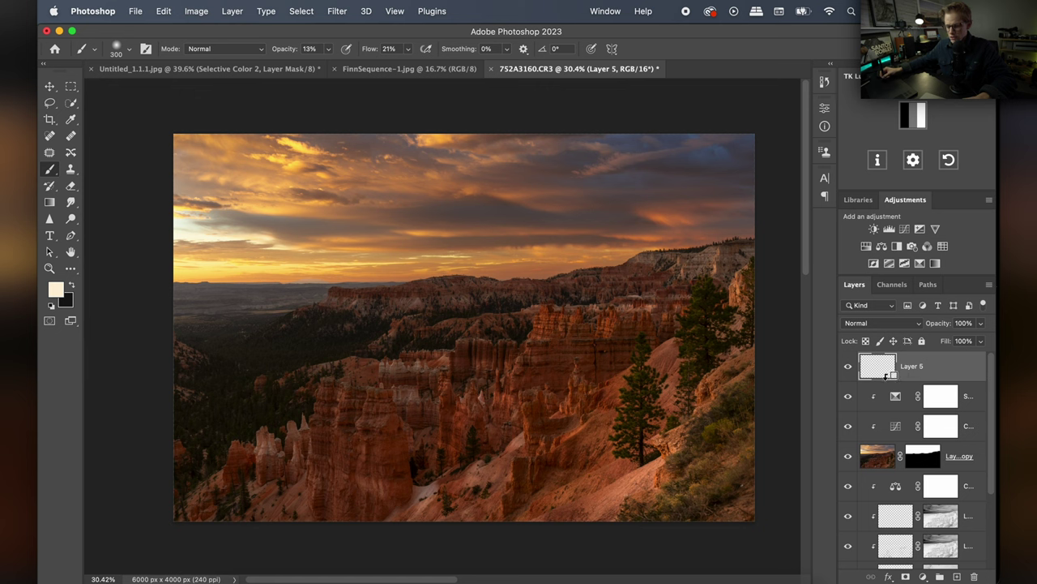
- Set Layer 5 to Overlay blending and enlarge the brush to 1100
{"action": "left_click", "coordinate": [889, 324]}
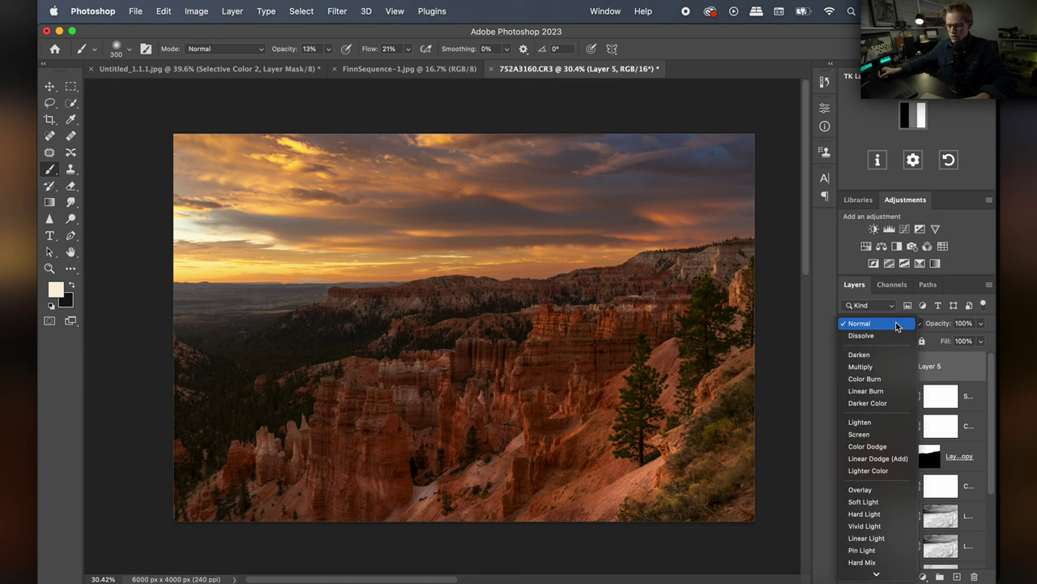
{"action": "left_click", "coordinate": [875, 487]}
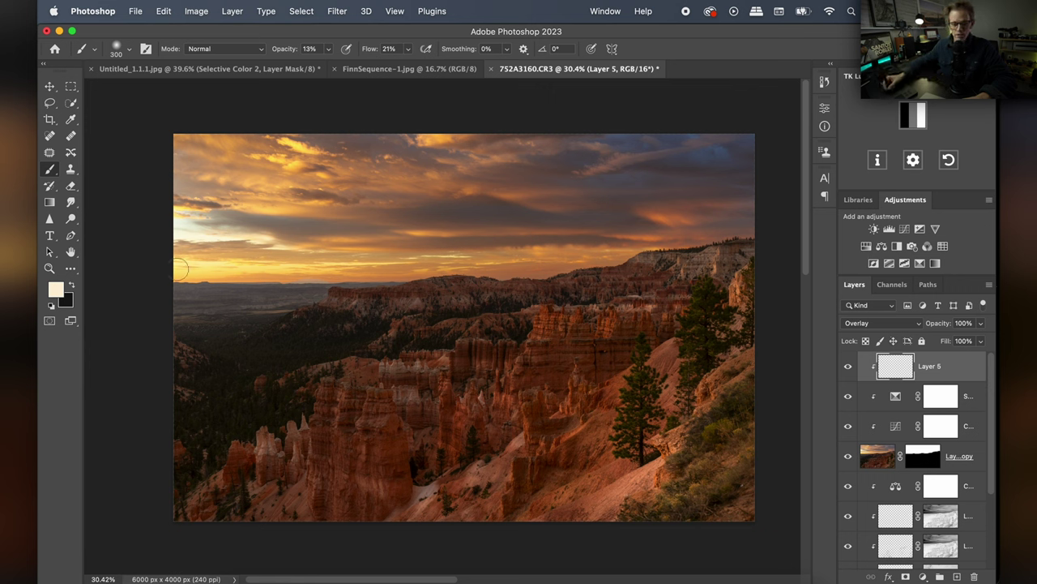
{"action": "key", "text": "bracketright"}
{"action": "key", "text": "bracketright"}
{"action": "key", "text": "bracketright"}
{"action": "key", "text": "bracketright"}
{"action": "key", "text": "bracketright"}
{"action": "key", "text": "bracketright"}
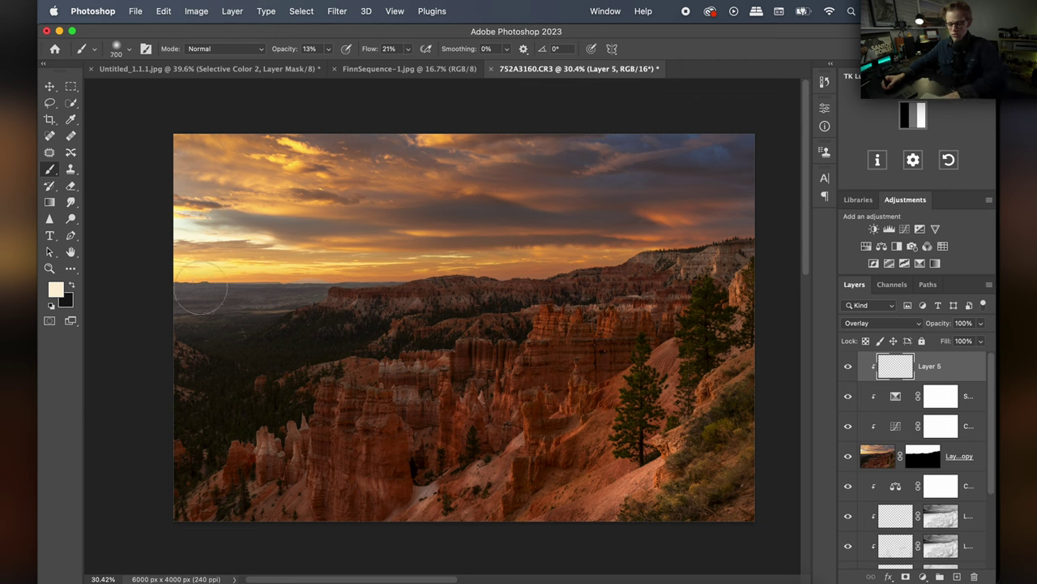
{"action": "key", "text": "bracketright"}
{"action": "key", "text": "bracketright"}
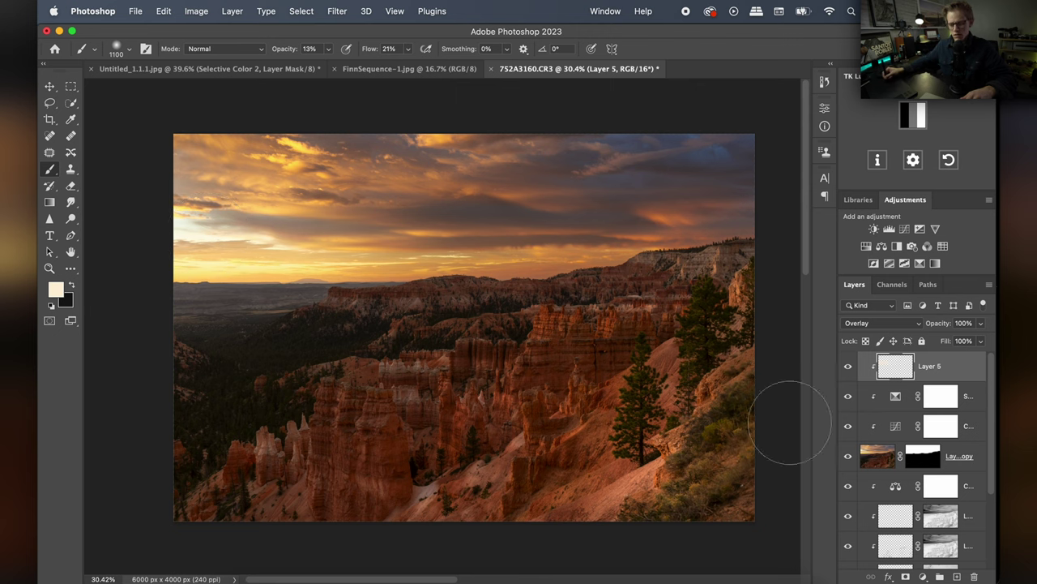
- Set Layer 5 opacity to 80% and compare the glow with and without it
{"action": "left_click", "coordinate": [848, 366]}
{"action": "left_click", "coordinate": [848, 367]}
{"action": "left_click", "coordinate": [980, 324]}
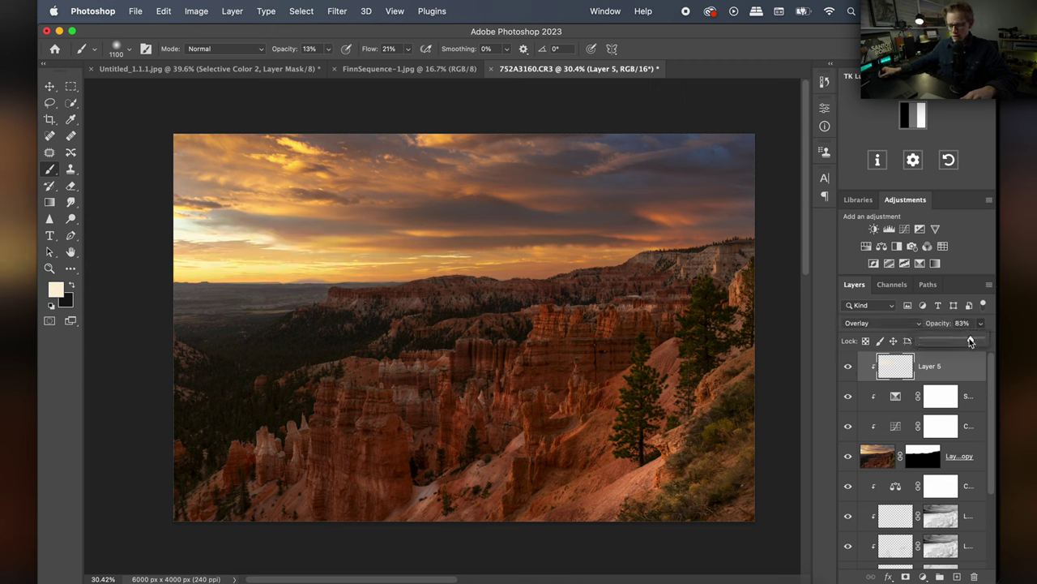
{"action": "left_click", "coordinate": [849, 370]}
{"action": "left_click", "coordinate": [849, 370]}
{"action": "left_click", "coordinate": [849, 369]}
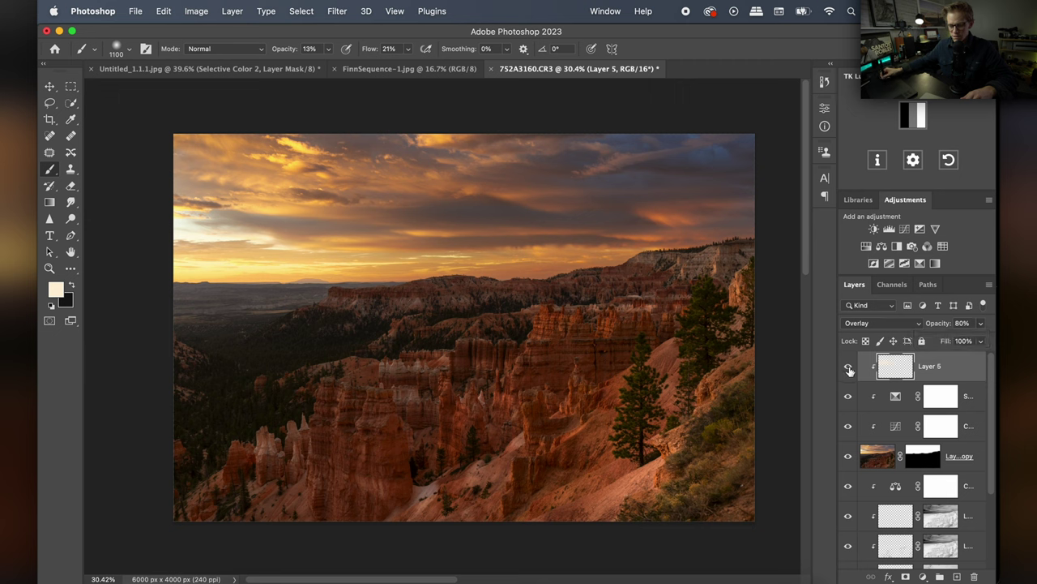
{"action": "left_click", "coordinate": [850, 369]}
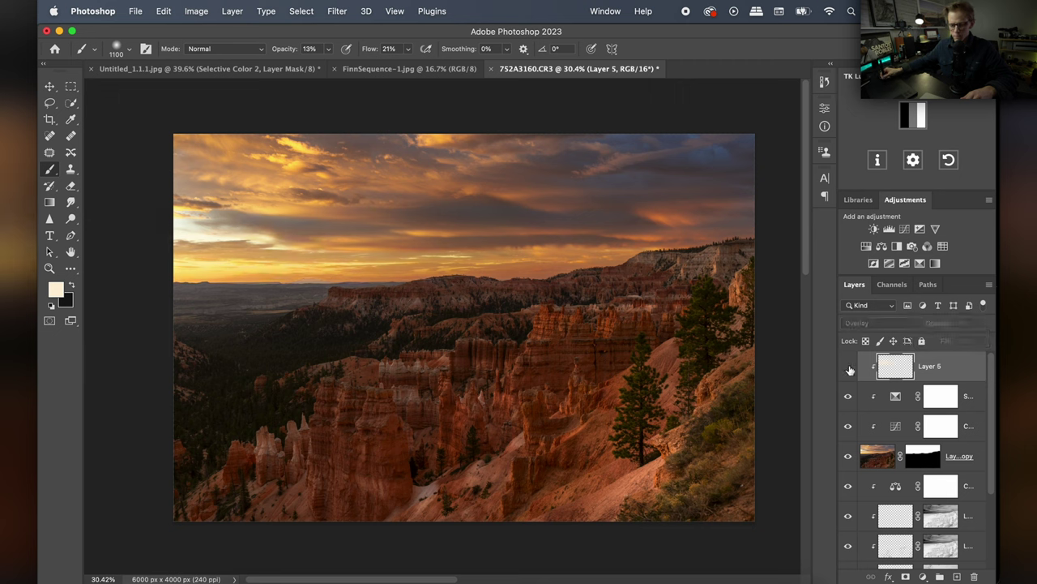
{"action": "left_click", "coordinate": [849, 367]}
{"action": "left_click", "coordinate": [848, 366]}
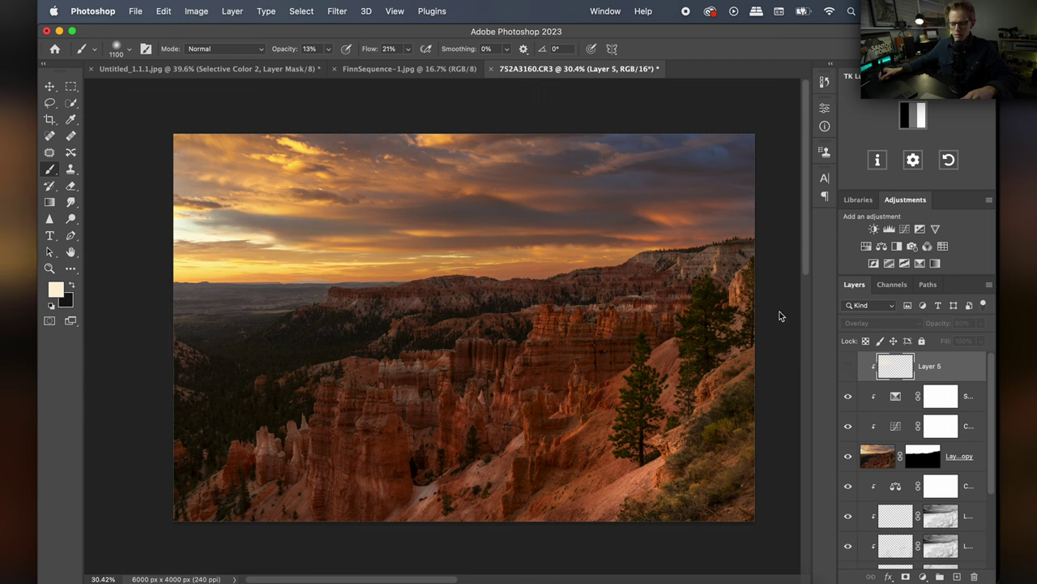
- Zoom in on the horizon and compare the Layer 5 glow on and off
{"action": "key", "text": "z"}
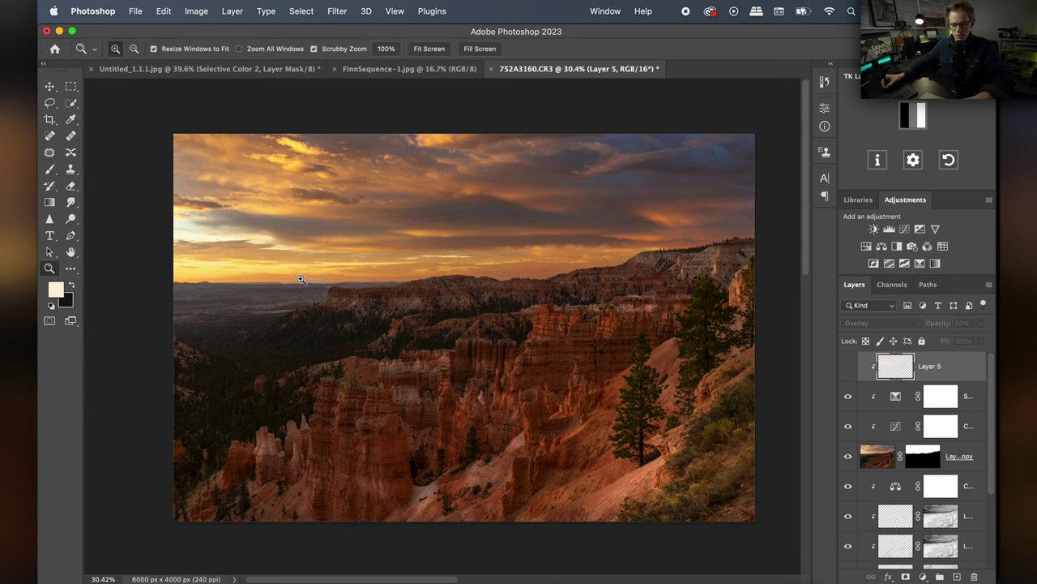
{"action": "mouse_move", "coordinate": [311, 279]}
{"action": "left_mouse_down"}
{"action": "mouse_move", "coordinate": [414, 287]}
{"action": "mouse_move", "coordinate": [364, 292]}
{"action": "left_mouse_up"}
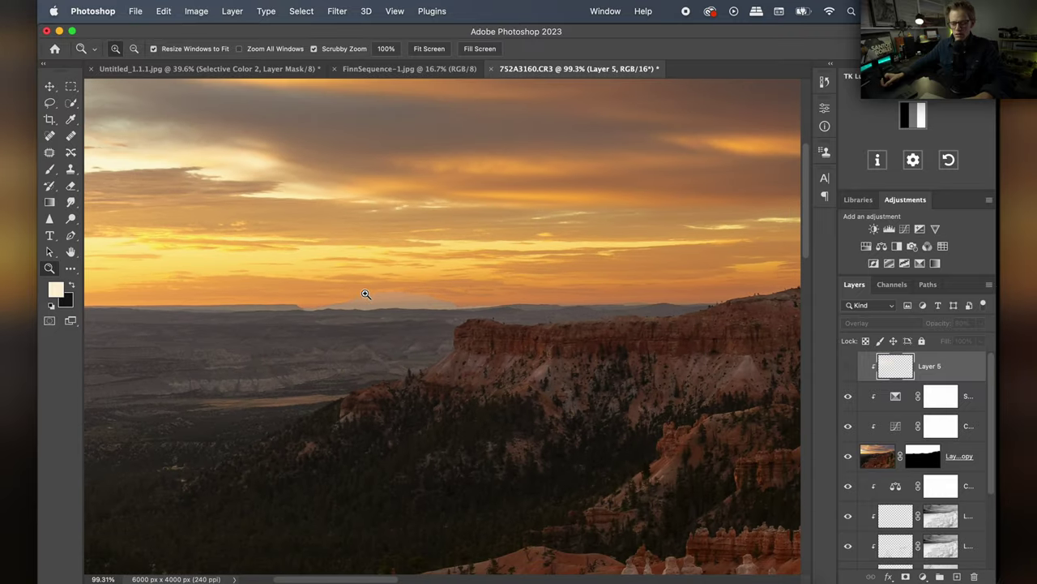
{"action": "key", "text": "b"}
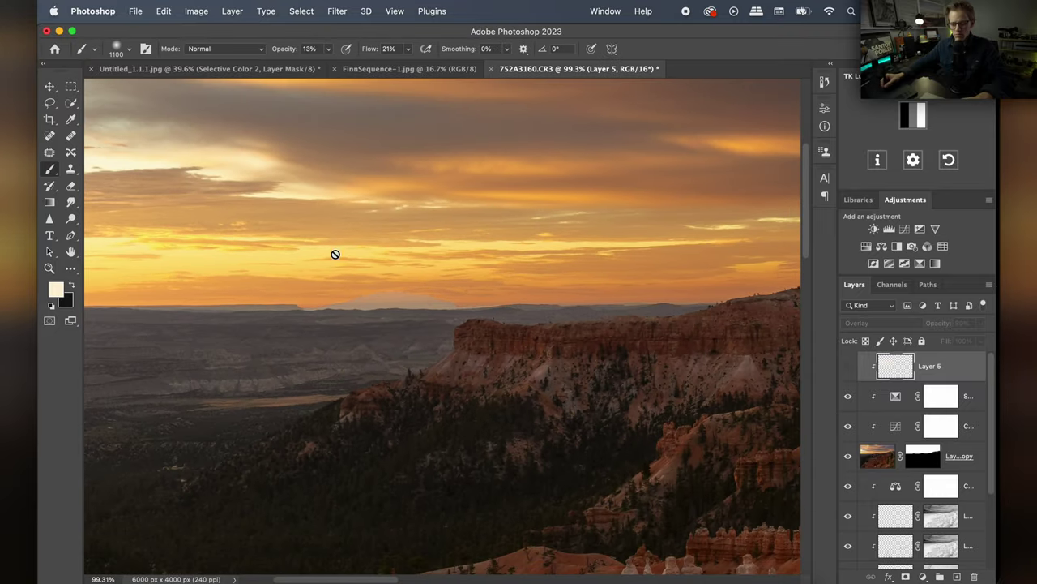
{"action": "left_click", "coordinate": [847, 366]}
{"action": "left_click", "coordinate": [845, 367]}
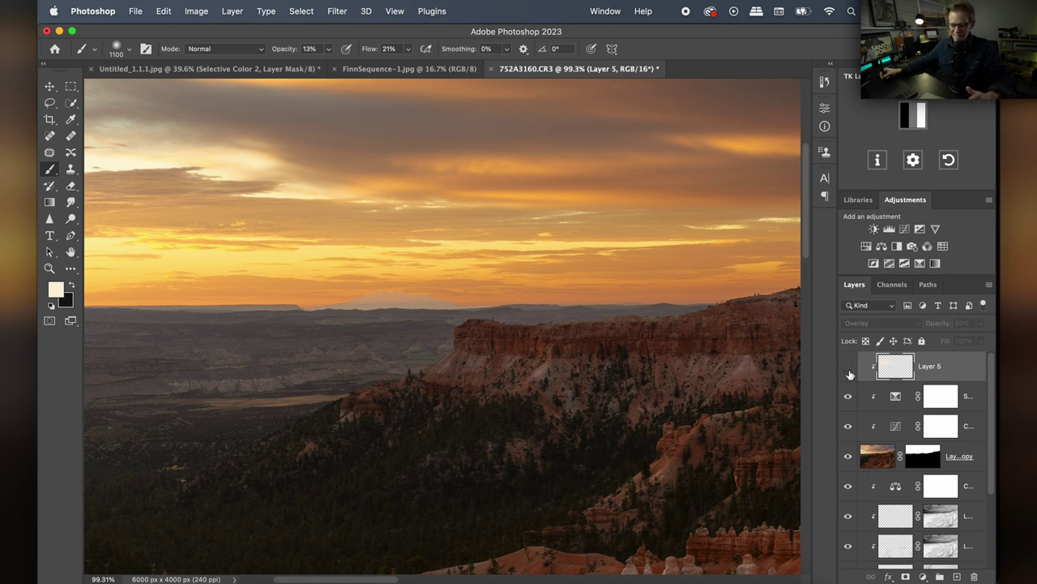
{"action": "left_click", "coordinate": [848, 371]}
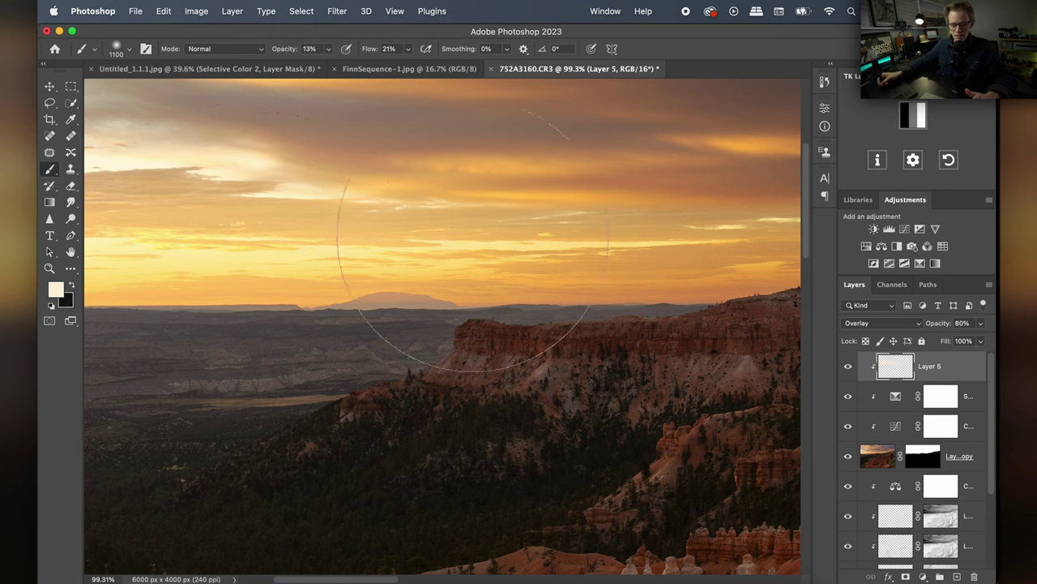
- Paint more warm glow along the horizon, then bring the whole photo back into view
{"action": "scroll", "coordinate": [426, 266], "scroll_direction": "down", "scroll_amount": 4}
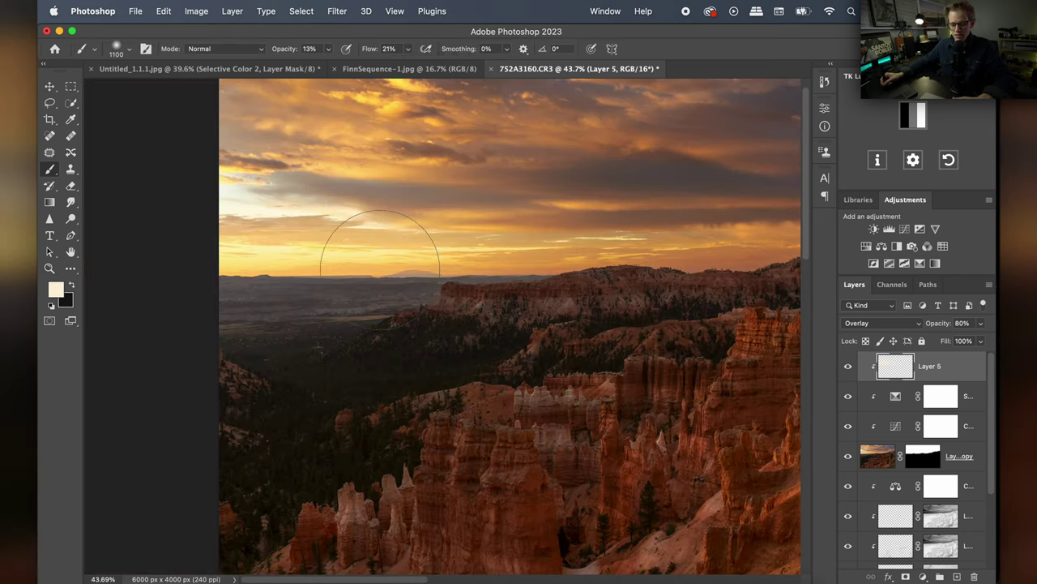
{"action": "mouse_move", "coordinate": [429, 243]}
{"action": "left_mouse_down"}
{"action": "mouse_move", "coordinate": [406, 240]}
{"action": "mouse_move", "coordinate": [437, 242]}
{"action": "mouse_move", "coordinate": [405, 241]}
{"action": "mouse_move", "coordinate": [422, 241]}
{"action": "left_mouse_up"}
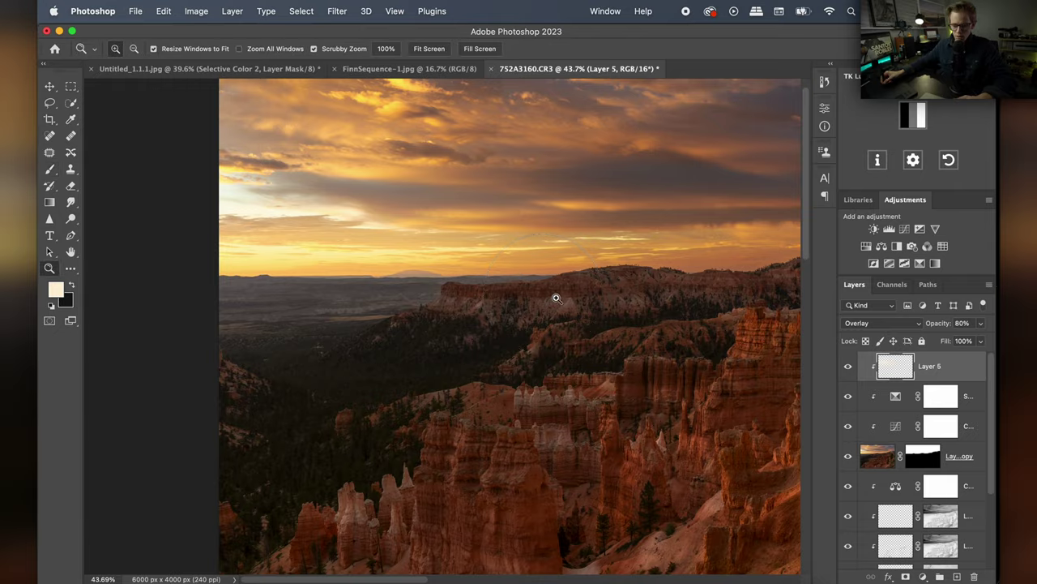
{"action": "scroll", "coordinate": [556, 297], "scroll_direction": "down", "scroll_amount": 3}
{"action": "scroll", "coordinate": [455, 310], "scroll_direction": "up", "scroll_amount": 2}
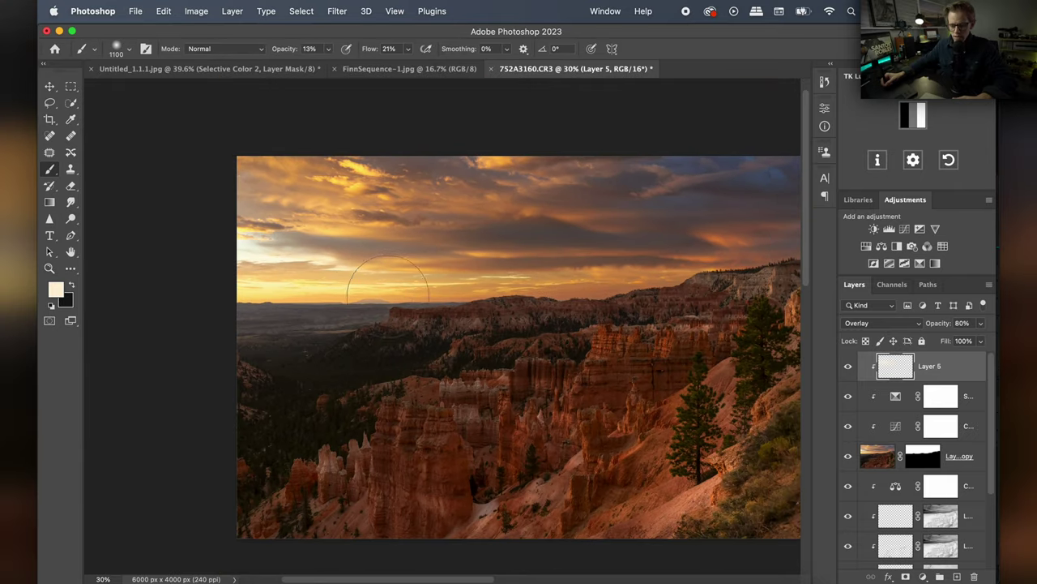
{"action": "left_click_drag", "start_coordinate": [473, 334], "coordinate": [382, 308]}
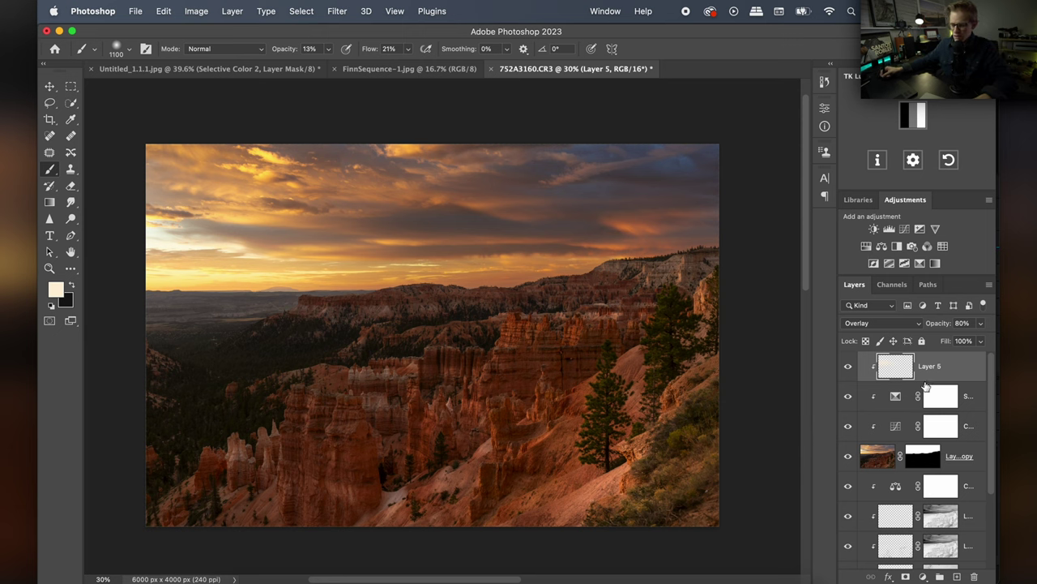
- Create Layer 6, paint upper-left sky light with a 1200 brush, compare, then select Layer 5
{"action": "left_click", "coordinate": [957, 576]}
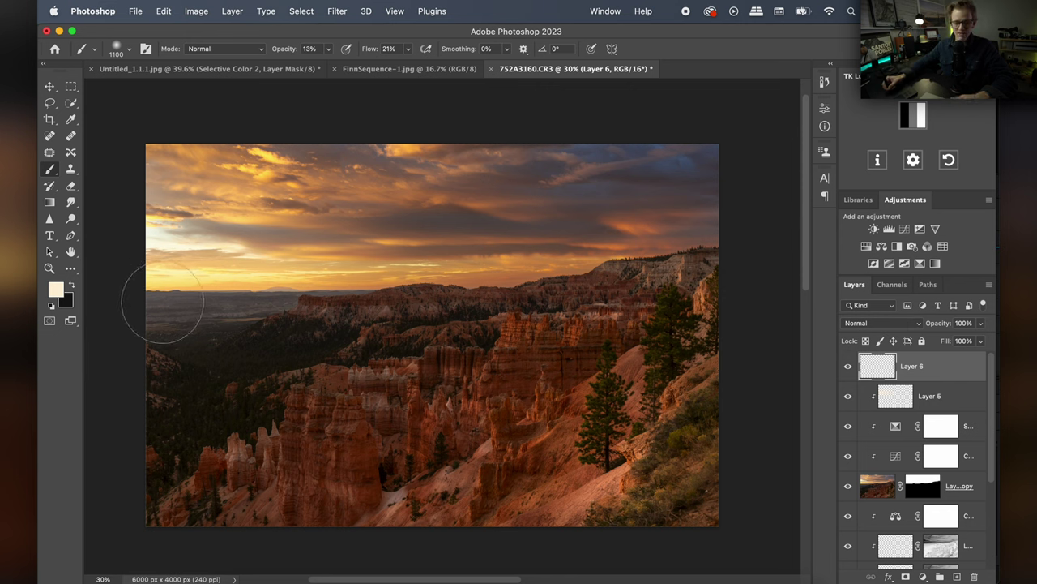
{"action": "key", "text": "bracketright"}
{"action": "key", "text": "bracketright"}
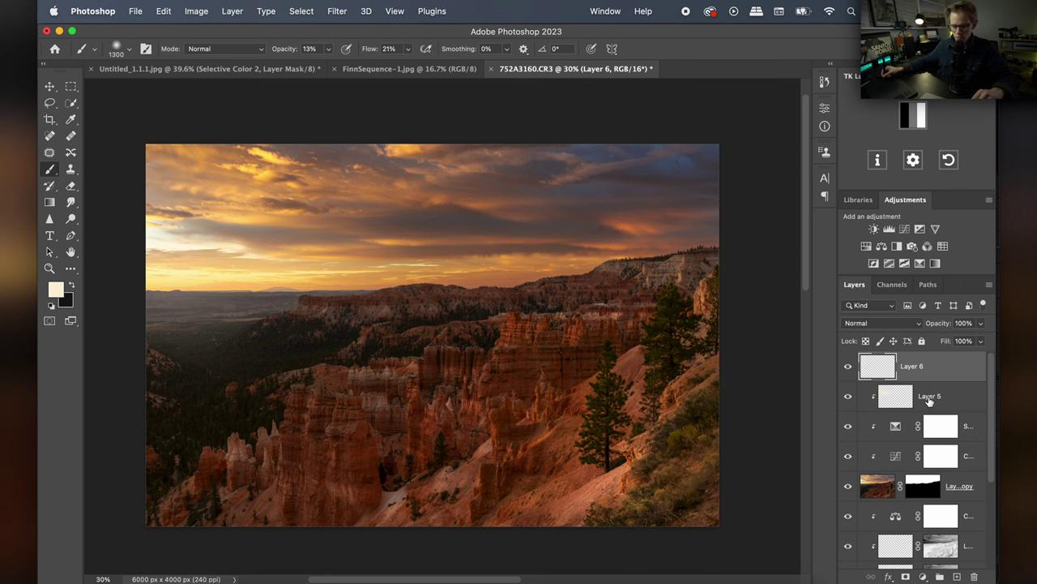
{"action": "left_click", "coordinate": [849, 370]}
{"action": "left_click", "coordinate": [849, 370]}
{"action": "left_click", "coordinate": [849, 369]}
{"action": "left_click", "coordinate": [849, 368]}
{"action": "left_click", "coordinate": [849, 371]}
{"action": "left_click", "coordinate": [848, 371]}
{"action": "left_click", "coordinate": [950, 402]}
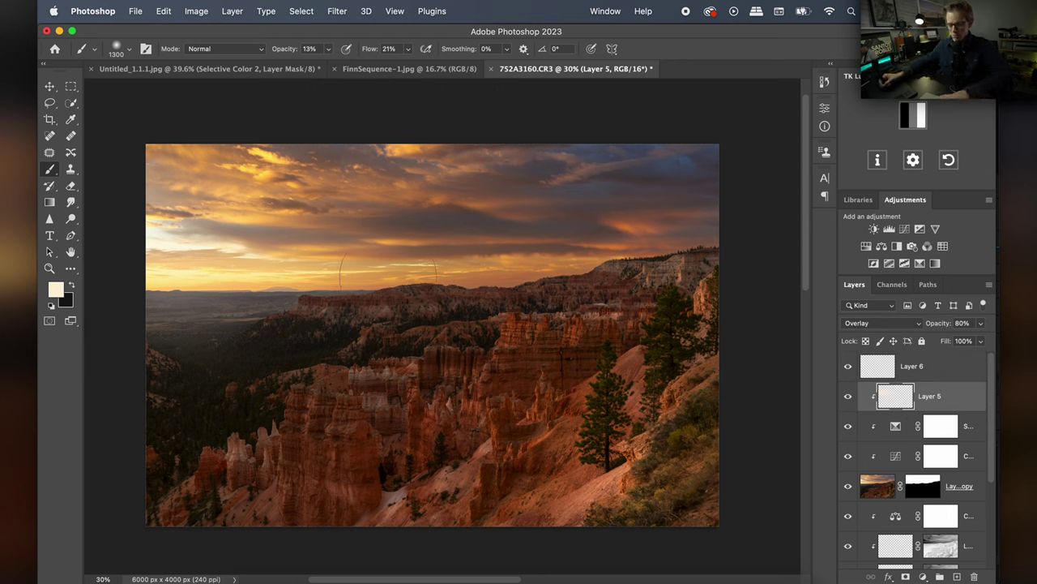
{"action": "key", "text": "bracketleft"}
{"action": "key", "text": "bracketleft"}
{"action": "key", "text": "bracketleft"}
{"action": "key", "text": "bracketleft"}
{"action": "key", "text": "bracketleft"}
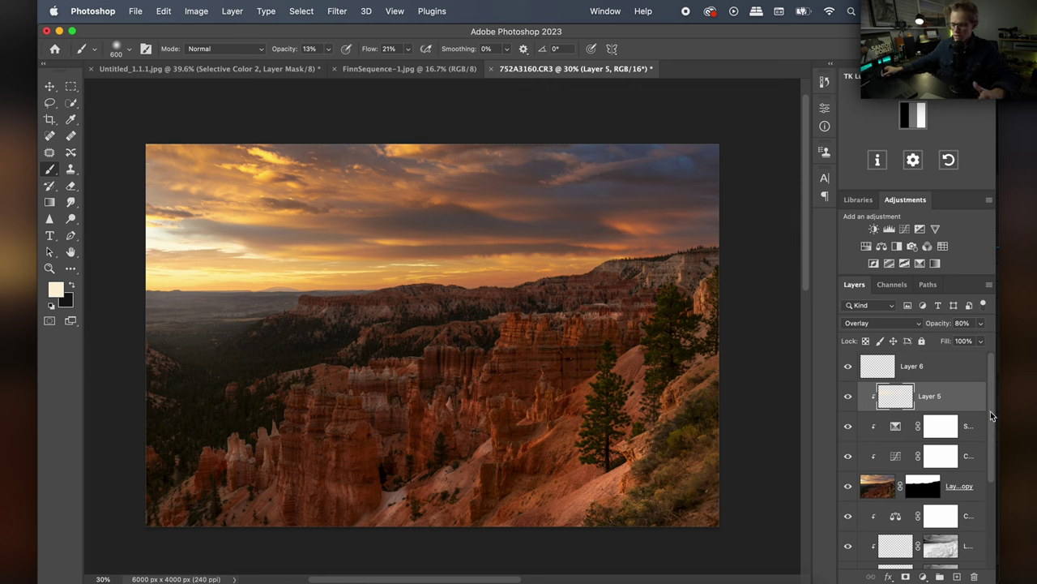
{"action": "left_click_drag", "start_coordinate": [991, 411], "coordinate": [989, 497]}
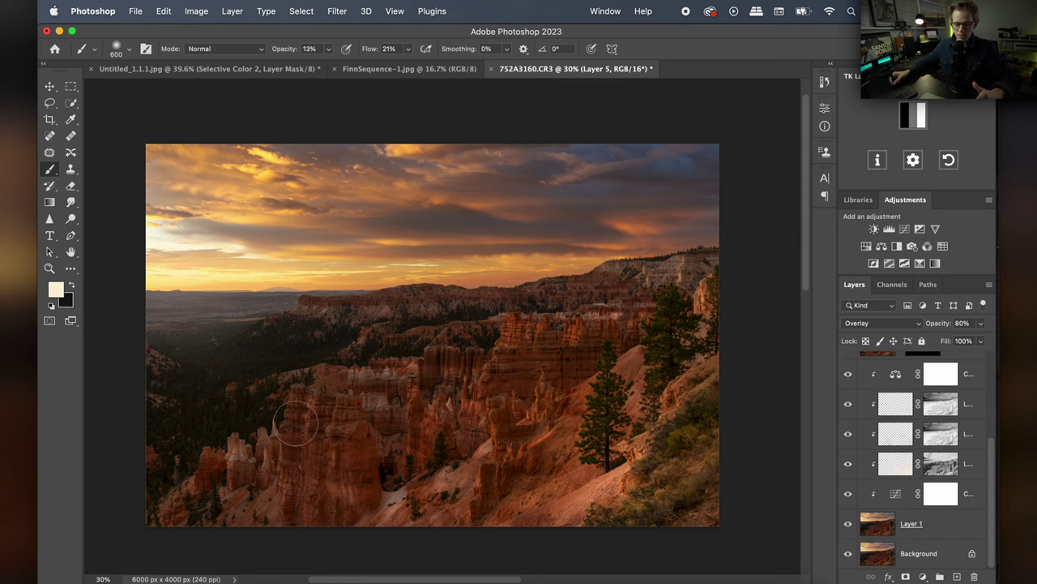
{"action": "left_click", "coordinate": [956, 523]}
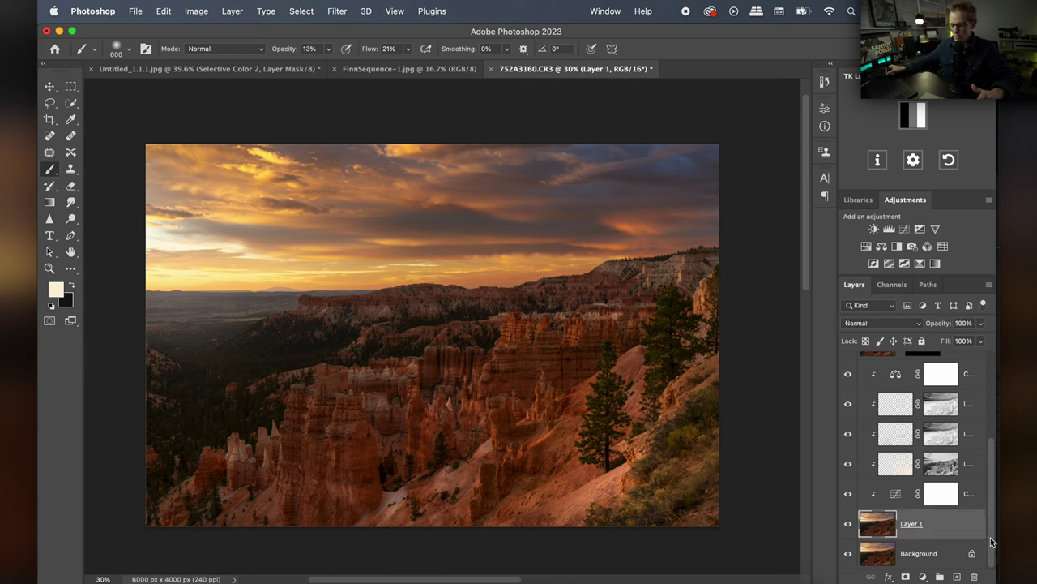
{"action": "left_click_drag", "start_coordinate": [990, 543], "coordinate": [985, 370]}
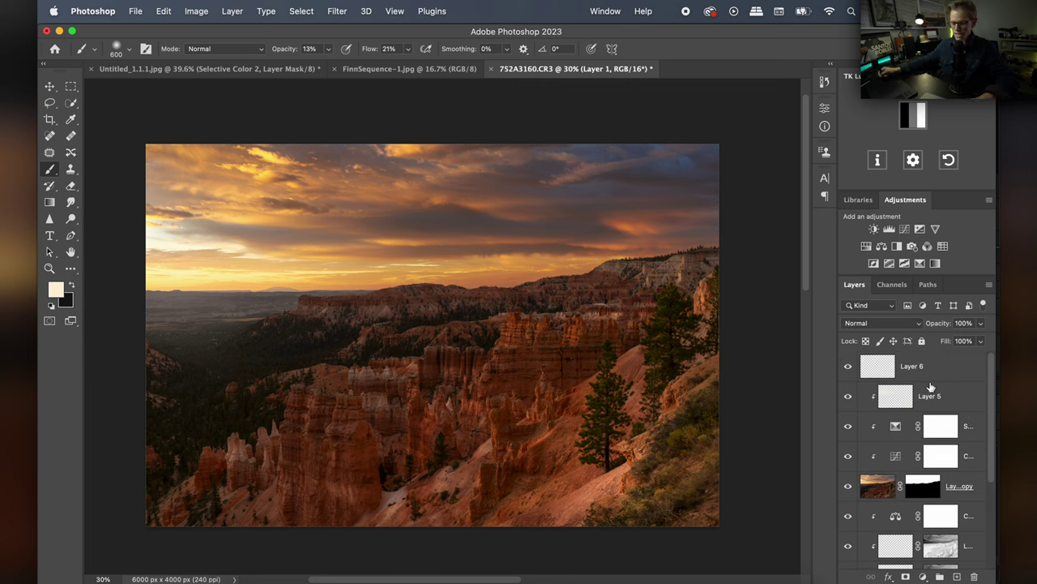
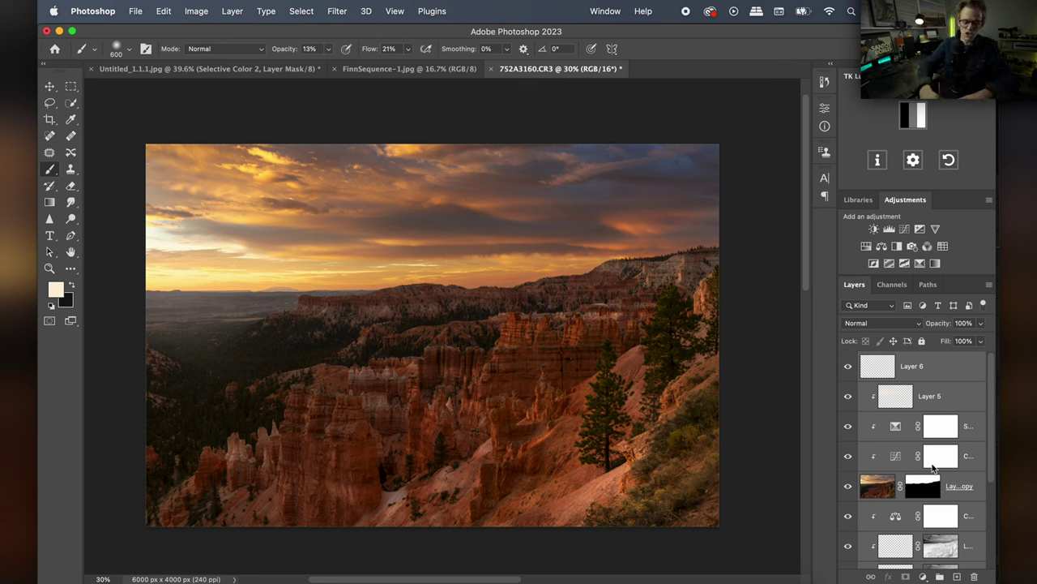
- Stamp all visible layers into Layer 7 and open it in the Camera Raw filter
{"action": "key", "text": "super+alt+shift+e"}
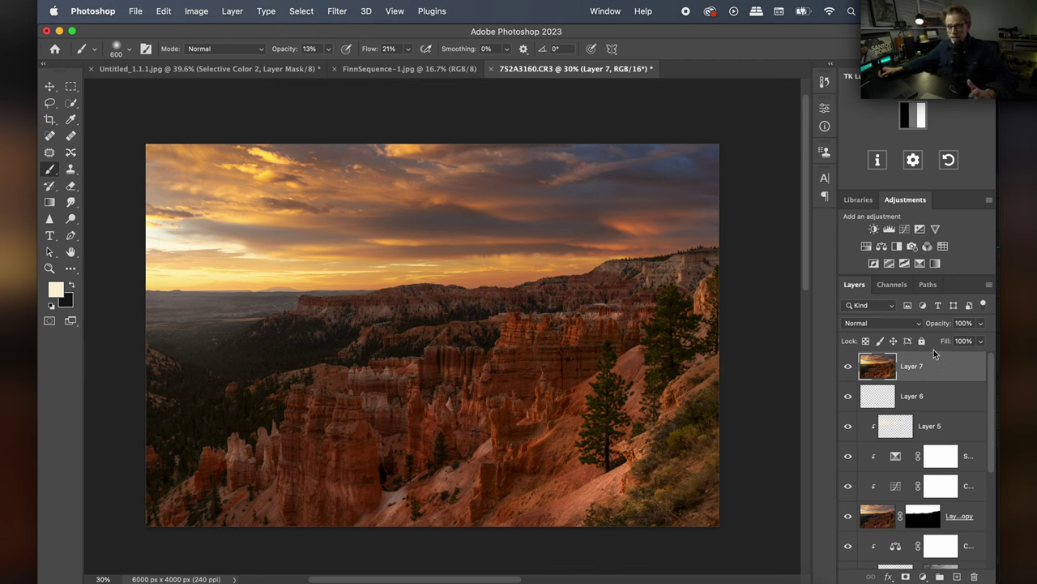
{"action": "left_click", "coordinate": [337, 11]}
{"action": "left_click", "coordinate": [370, 111]}
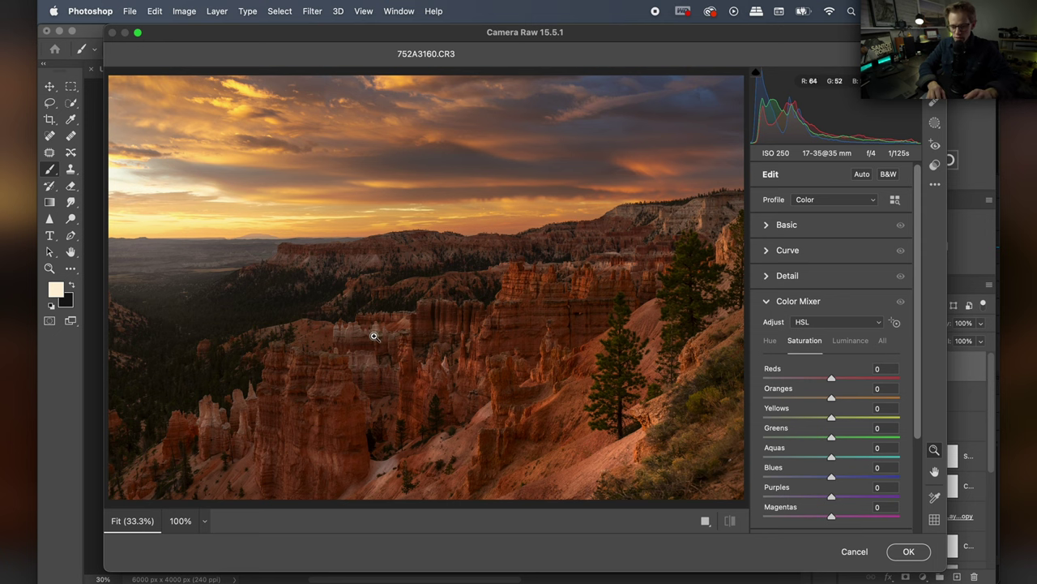
{"action": "left_click_drag", "start_coordinate": [374, 336], "coordinate": [375, 340]}
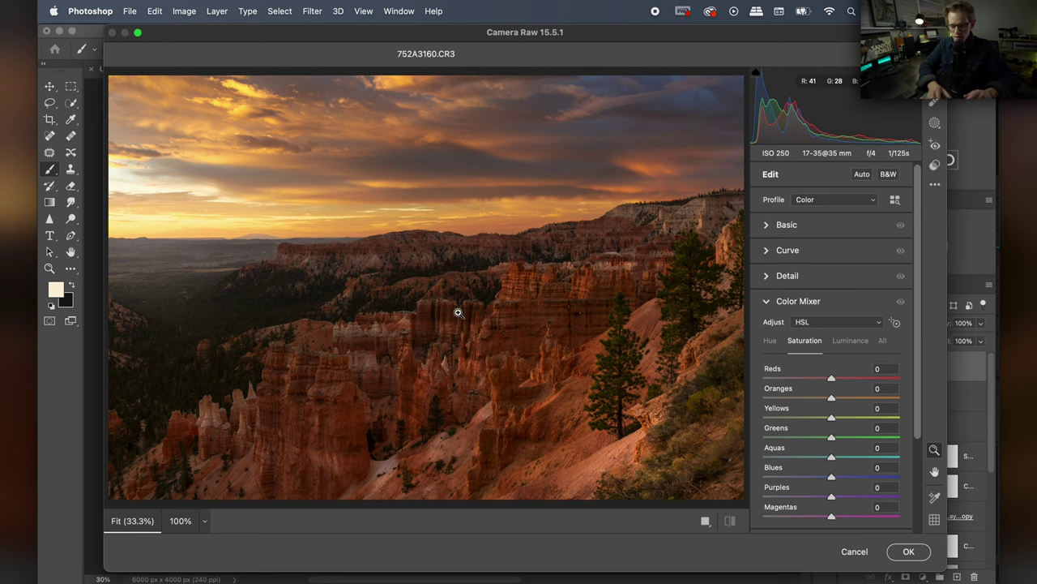
{"action": "mouse_move", "coordinate": [458, 312]}
{"action": "left_mouse_down"}
{"action": "mouse_move", "coordinate": [476, 317]}
{"action": "mouse_move", "coordinate": [465, 316]}
{"action": "left_mouse_up"}
- Create a new Radial Gradient mask from the Camera Raw Masking options
{"action": "left_click", "coordinate": [935, 123]}
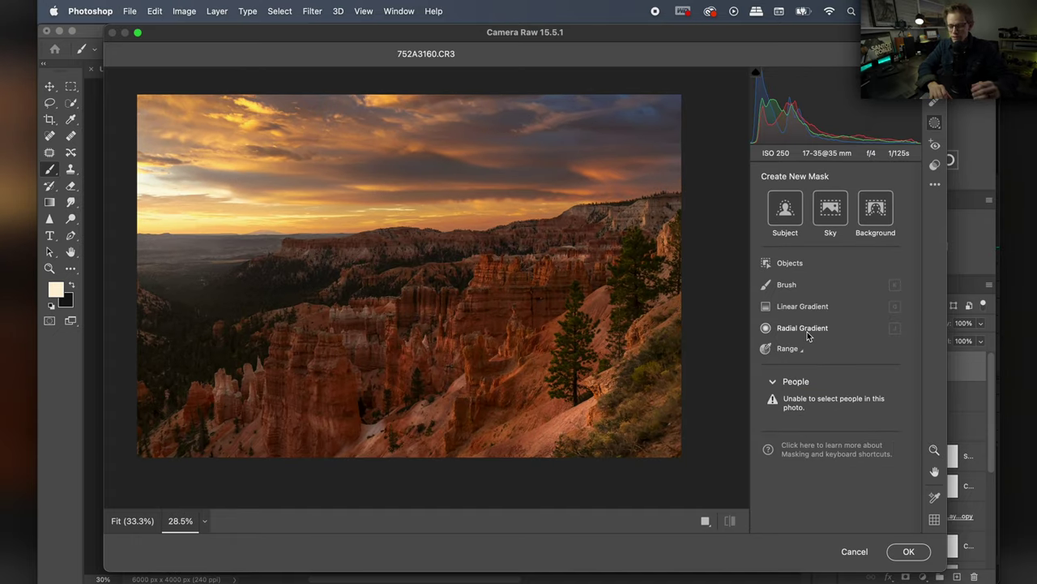
{"action": "mouse_move", "coordinate": [807, 336]}
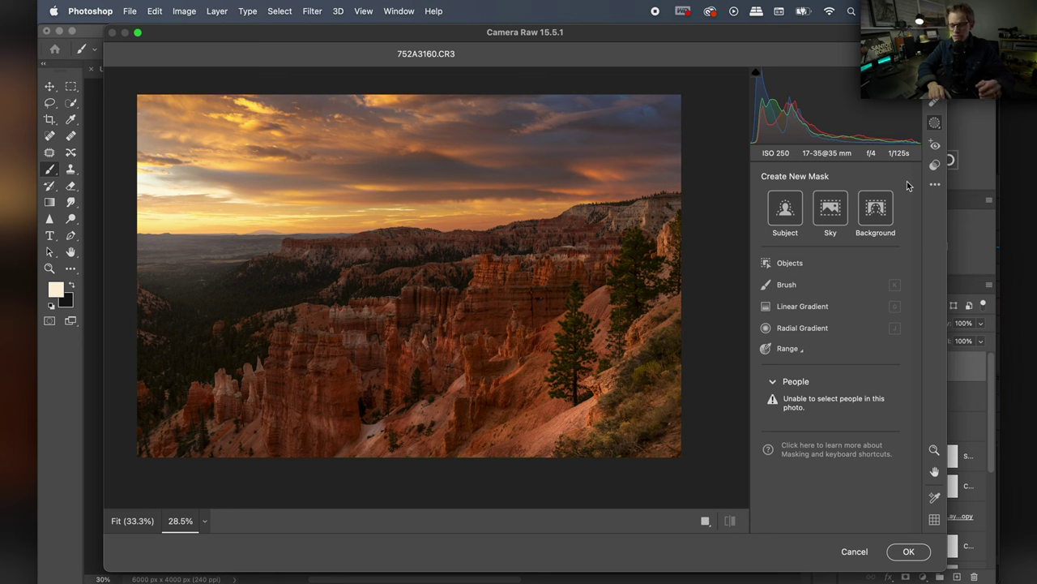
{"action": "left_click", "coordinate": [812, 328]}
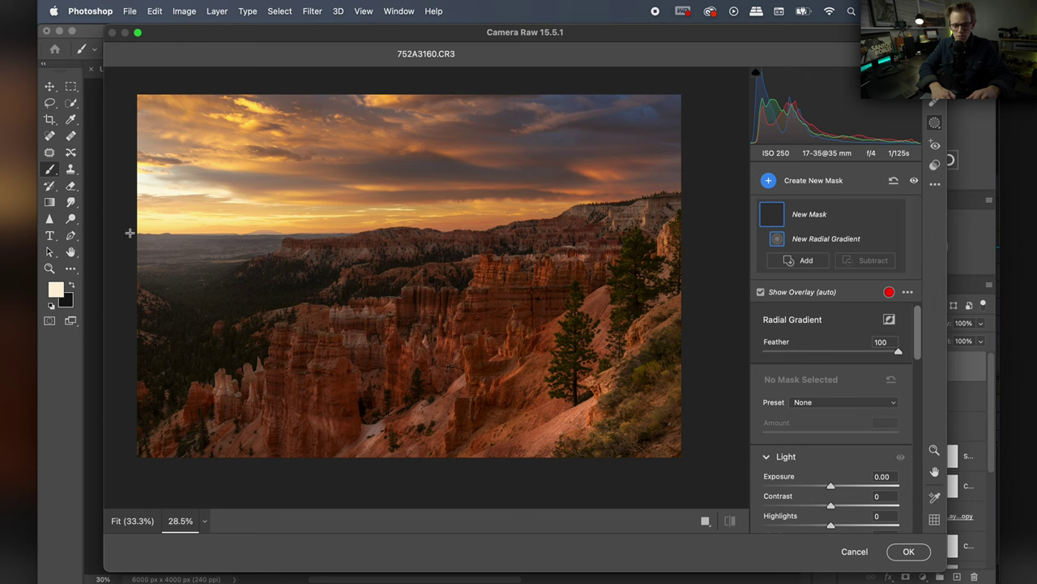
- Draw a wide radial gradient over the upper-left sky: Whites +14, Temperature +6, Dehaze -3
{"action": "mouse_move", "coordinate": [130, 232]}
{"action": "left_mouse_down"}
{"action": "mouse_move", "coordinate": [365, 243]}
{"action": "mouse_move", "coordinate": [302, 301]}
{"action": "mouse_move", "coordinate": [112, 231]}
{"action": "left_mouse_up"}
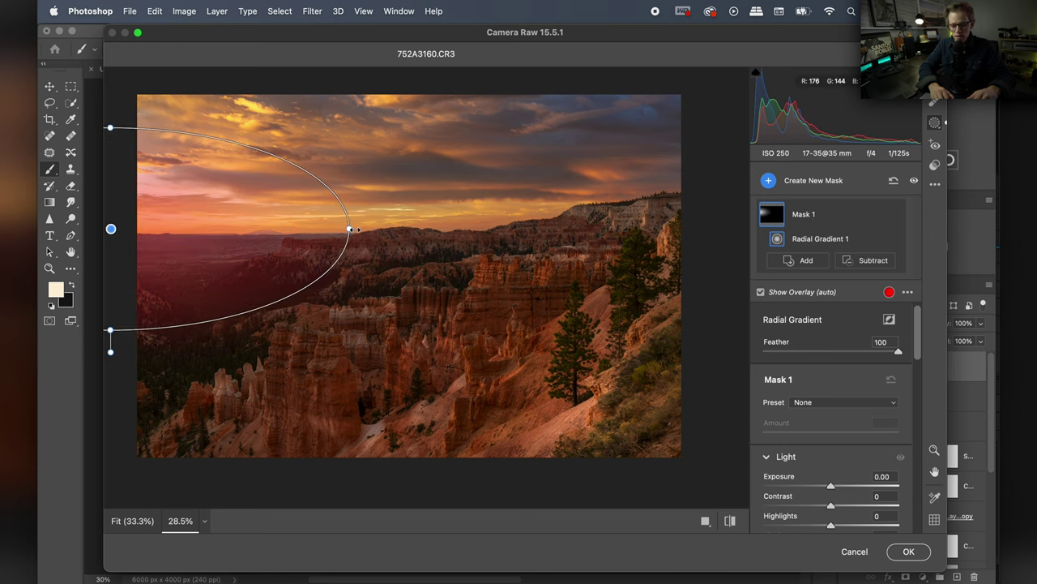
{"action": "left_click_drag", "start_coordinate": [349, 229], "coordinate": [398, 230]}
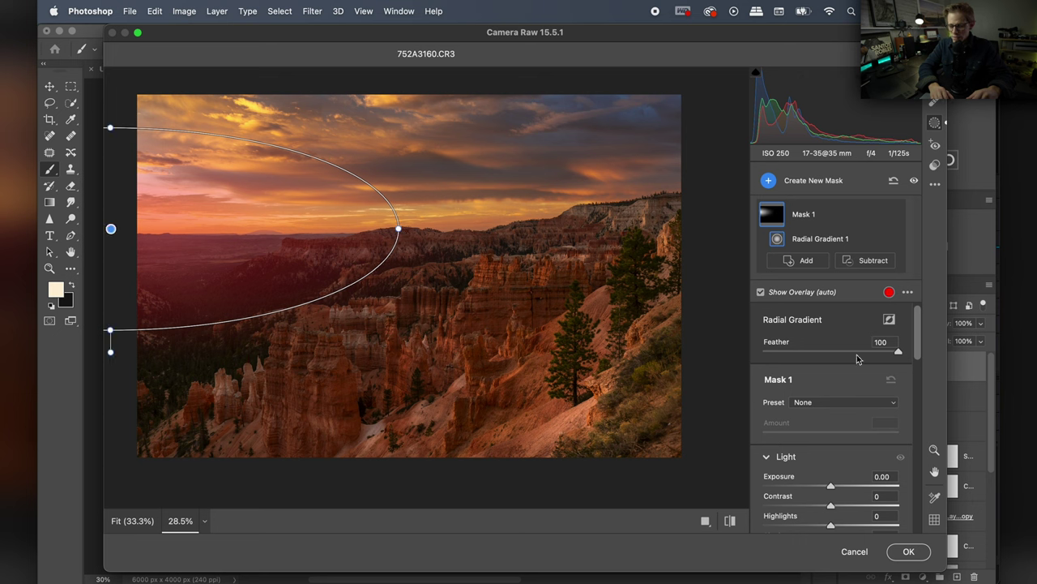
{"action": "scroll", "coordinate": [856, 453], "scroll_direction": "down", "scroll_amount": 3}
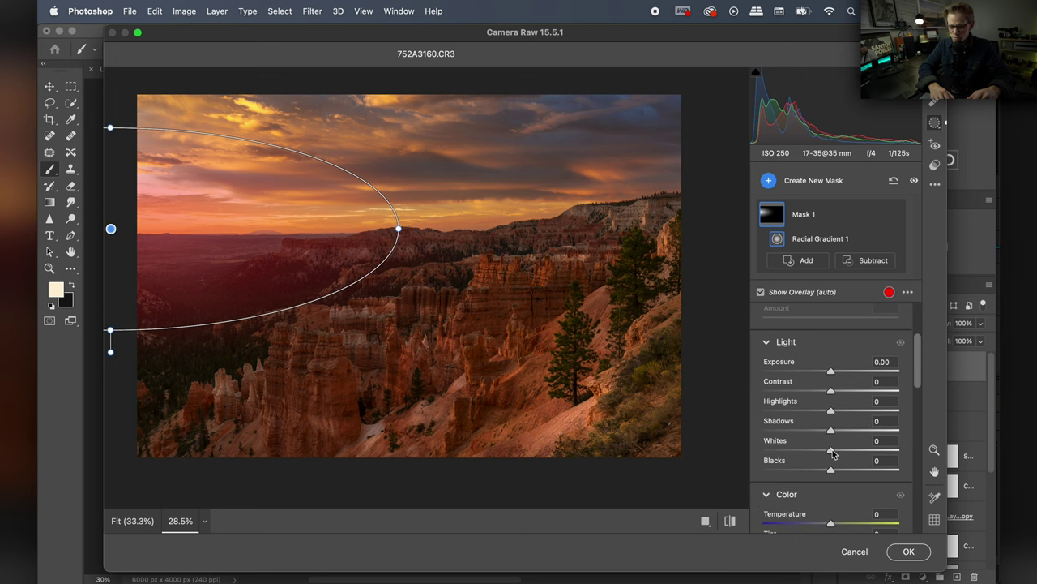
{"action": "mouse_move", "coordinate": [834, 456]}
{"action": "left_mouse_down"}
{"action": "mouse_move", "coordinate": [862, 456]}
{"action": "mouse_move", "coordinate": [822, 461]}
{"action": "mouse_move", "coordinate": [842, 462]}
{"action": "mouse_move", "coordinate": [838, 452]}
{"action": "left_mouse_up"}
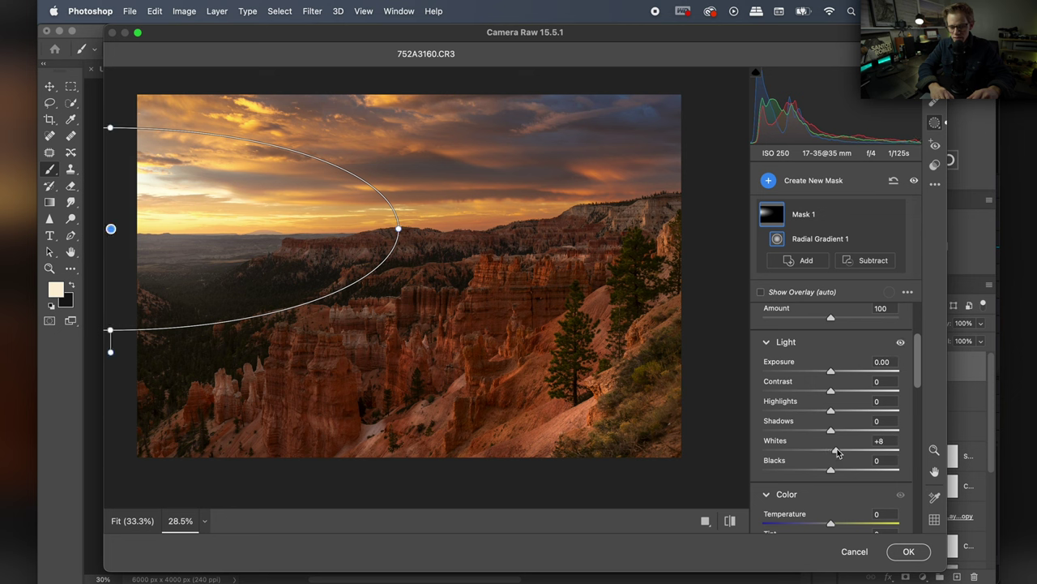
{"action": "left_click_drag", "start_coordinate": [398, 229], "coordinate": [430, 229]}
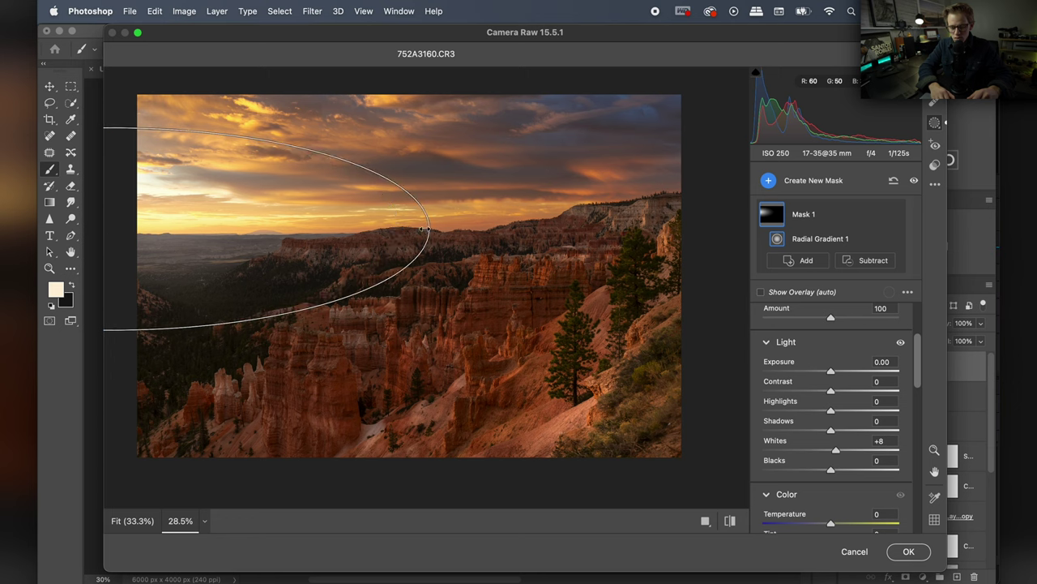
{"action": "scroll", "coordinate": [808, 438], "scroll_direction": "down", "scroll_amount": 10}
{"action": "scroll", "coordinate": [808, 439], "scroll_direction": "down", "scroll_amount": 5}
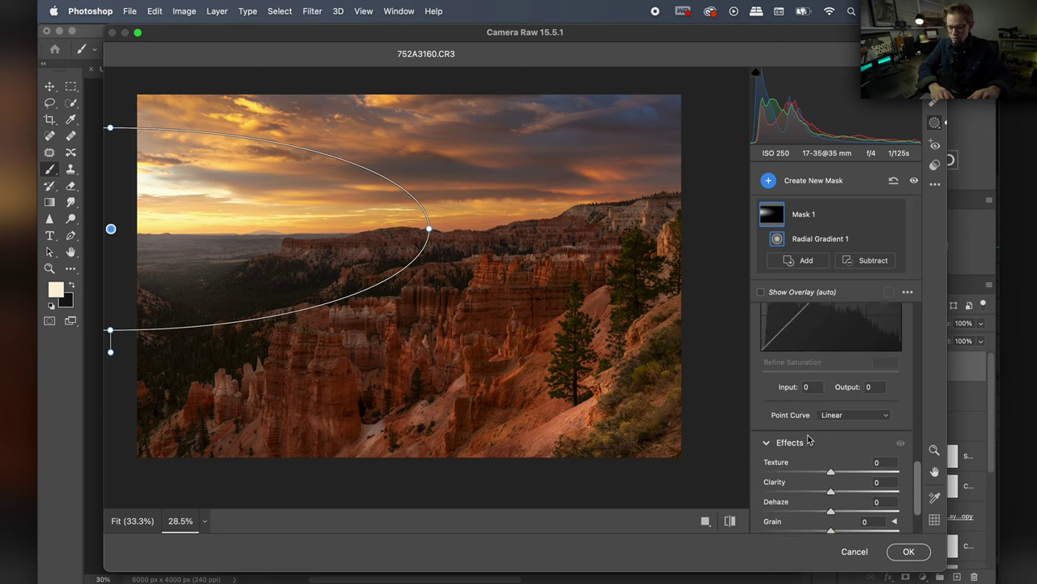
{"action": "left_click_drag", "start_coordinate": [832, 488], "coordinate": [829, 491]}
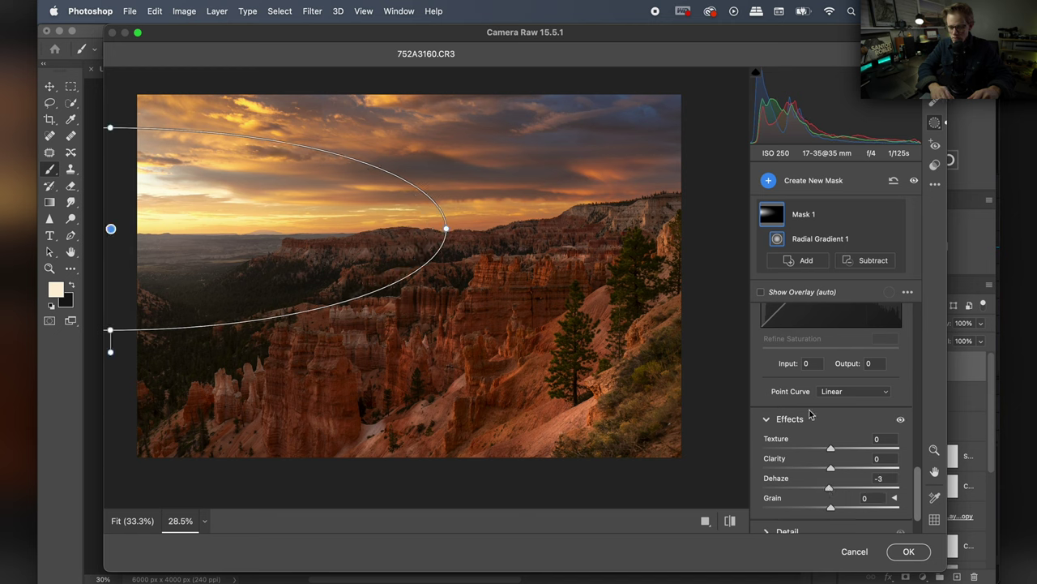
{"action": "scroll", "coordinate": [814, 415], "scroll_direction": "up", "scroll_amount": 10}
{"action": "scroll", "coordinate": [846, 499], "scroll_direction": "down", "scroll_amount": 10}
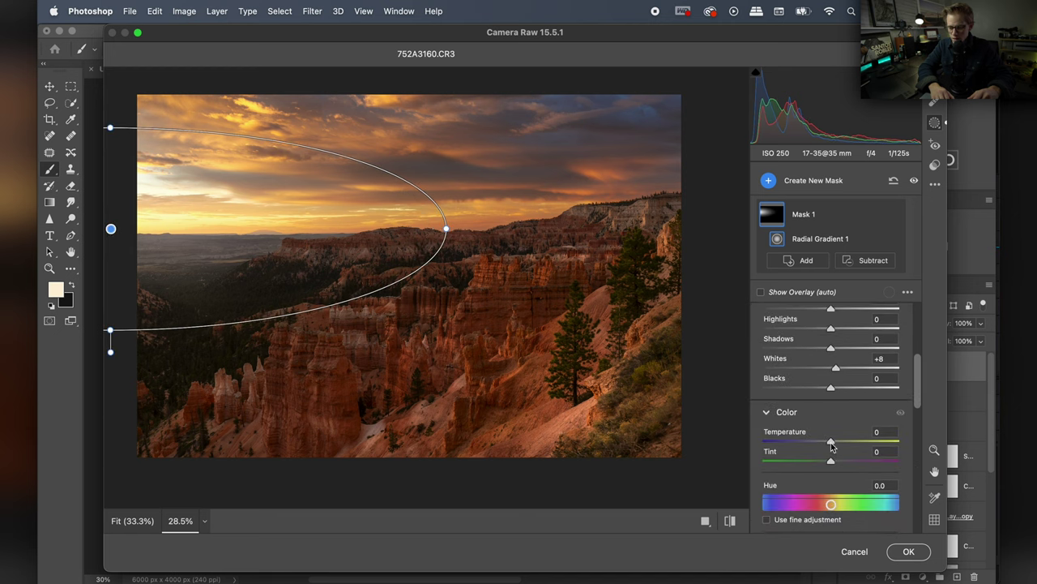
{"action": "left_click_drag", "start_coordinate": [831, 445], "coordinate": [835, 447]}
{"action": "left_click_drag", "start_coordinate": [836, 368], "coordinate": [840, 372]}
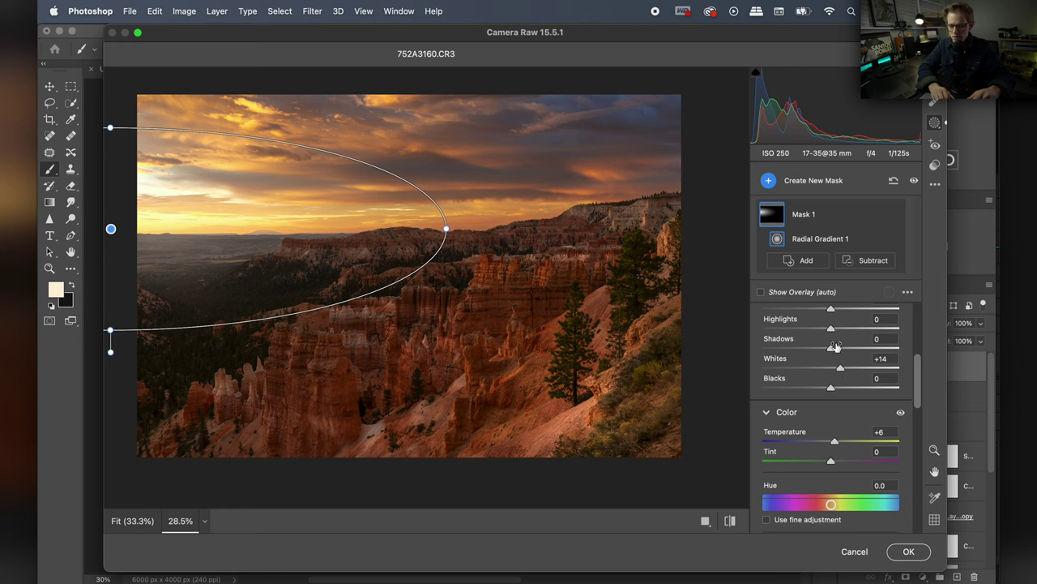
- Draw a large radial gradient across the canyon centre and raise its Whites to +39
{"action": "mouse_move", "coordinate": [892, 126]}
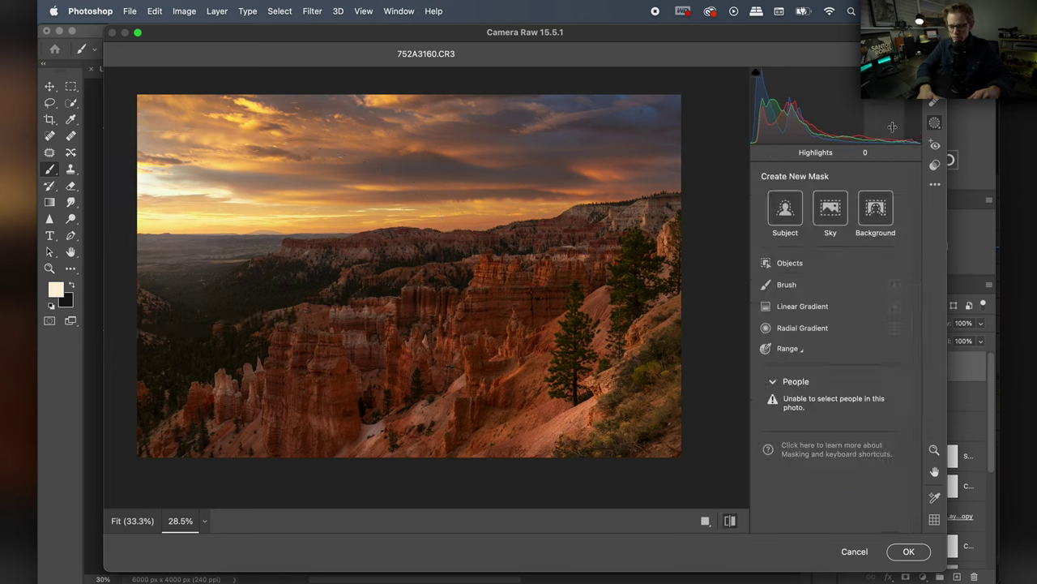
{"action": "left_click", "coordinate": [770, 180]}
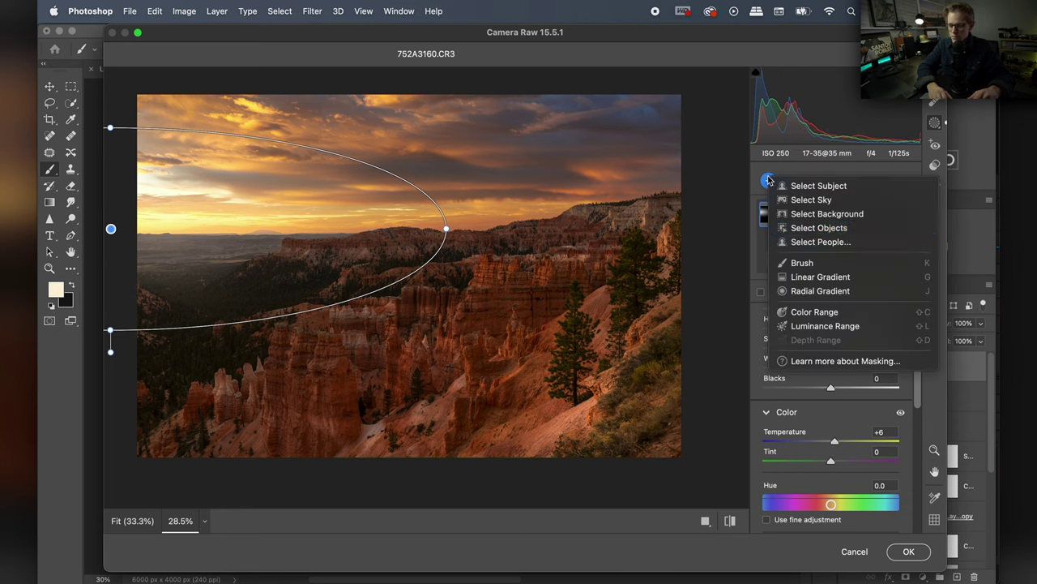
{"action": "left_click", "coordinate": [812, 292]}
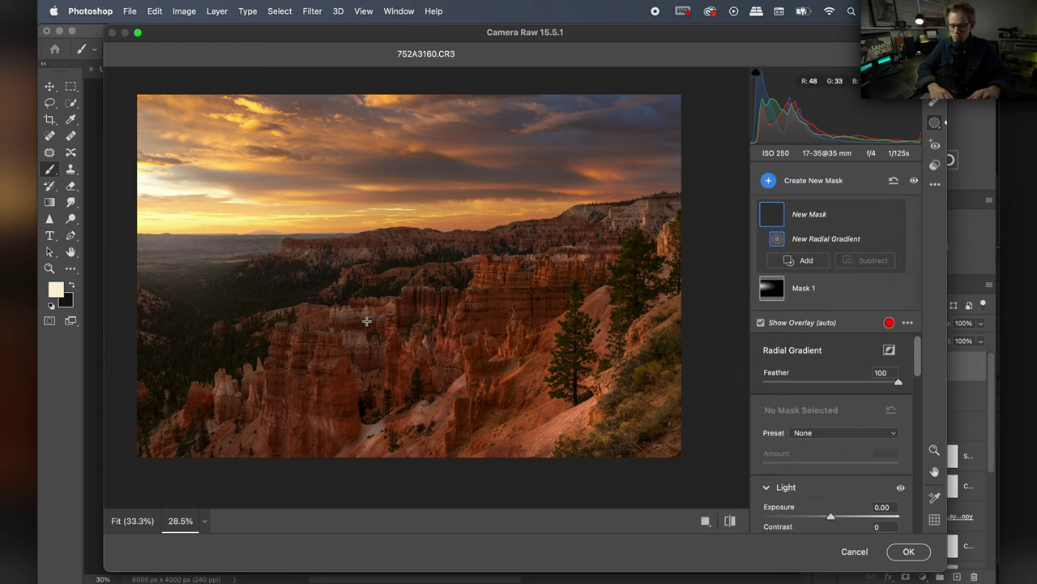
{"action": "left_click_drag", "start_coordinate": [388, 344], "coordinate": [423, 312]}
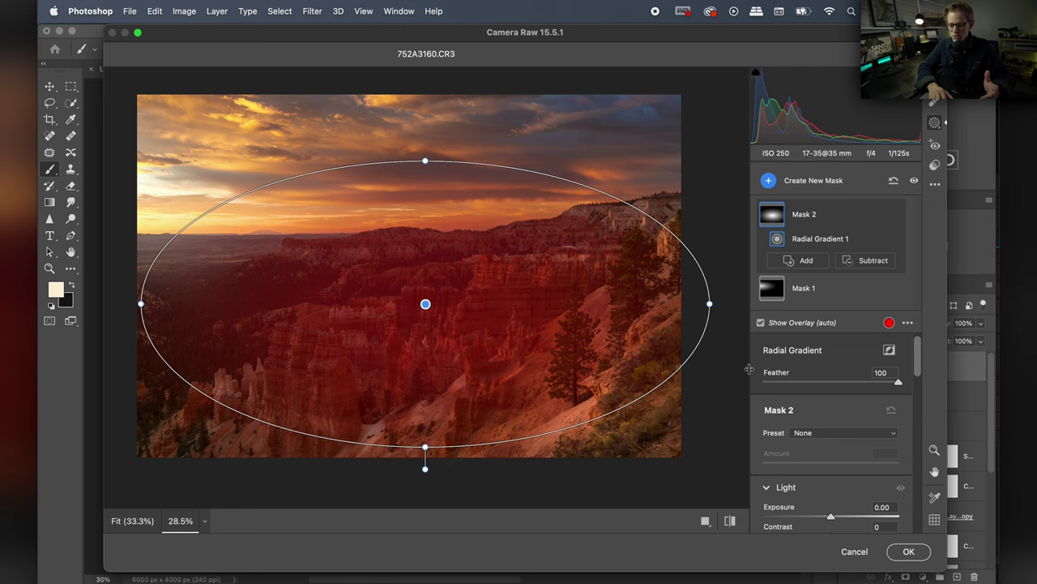
{"action": "scroll", "coordinate": [845, 442], "scroll_direction": "down", "scroll_amount": 2}
{"action": "scroll", "coordinate": [846, 442], "scroll_direction": "down", "scroll_amount": 4}
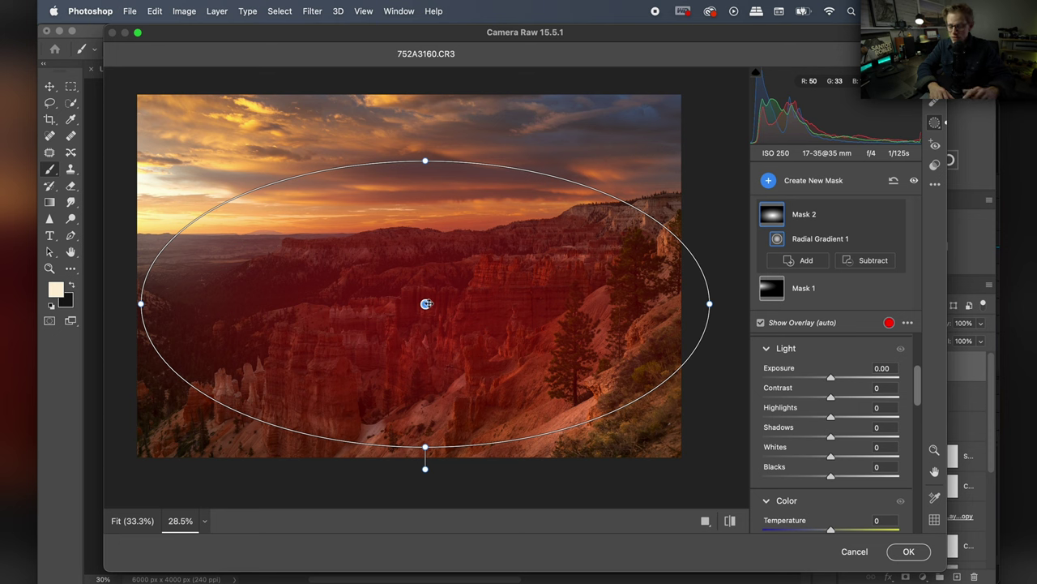
{"action": "left_click_drag", "start_coordinate": [827, 459], "coordinate": [853, 463]}
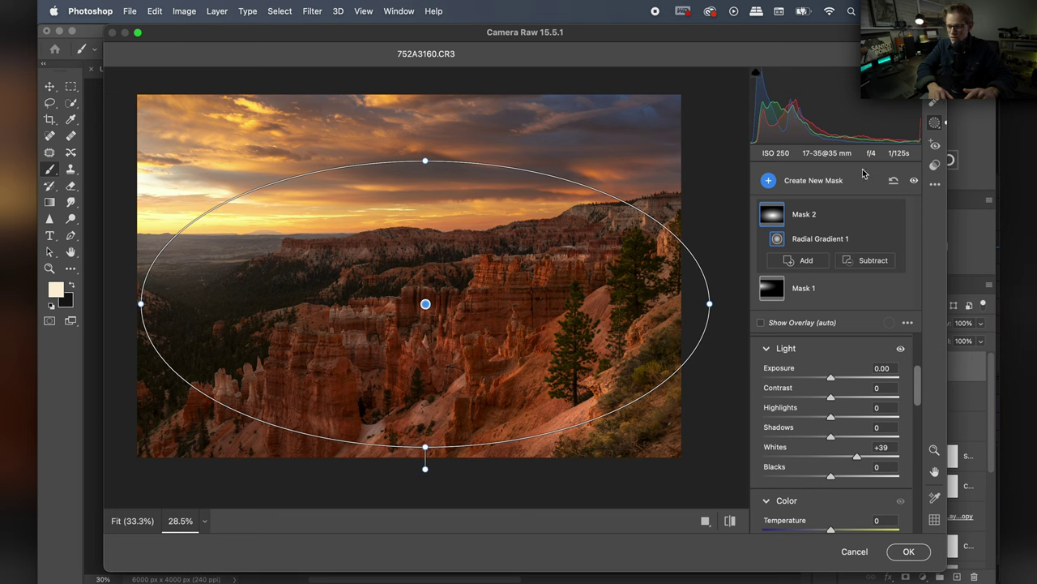
{"action": "left_click", "coordinate": [765, 183]}
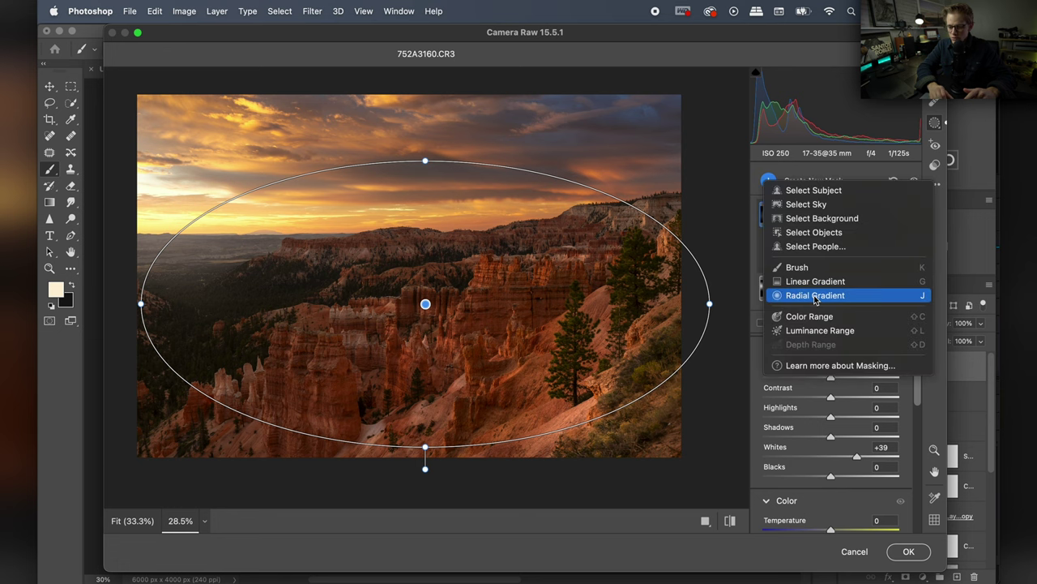
- Add a third radial gradient around the whole image, invert it, and feather it to about 58
{"action": "left_click", "coordinate": [814, 296]}
{"action": "scroll", "coordinate": [410, 370], "scroll_direction": "down", "scroll_amount": 5}
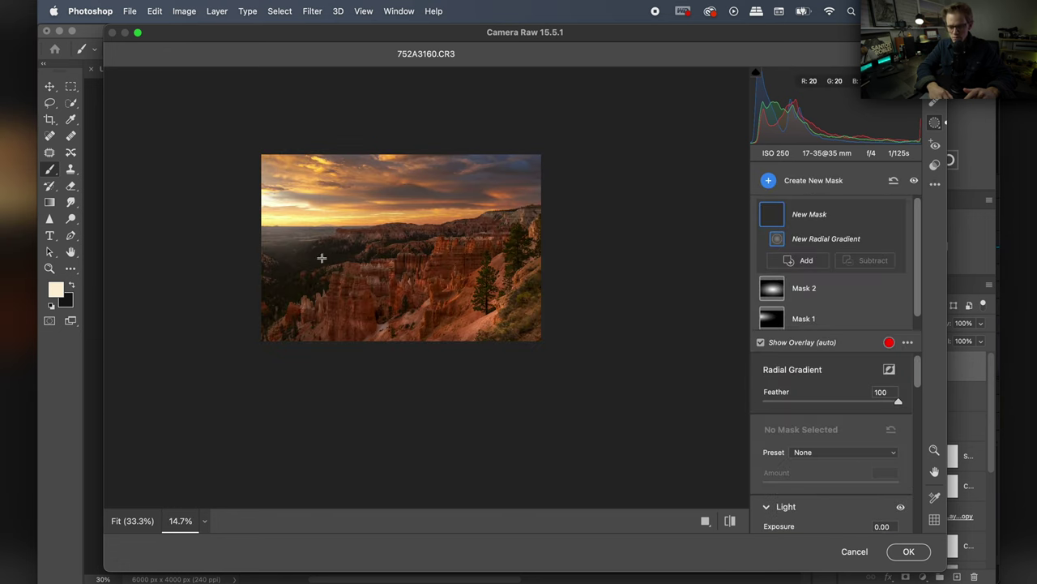
{"action": "left_click_drag", "start_coordinate": [322, 257], "coordinate": [562, 393]}
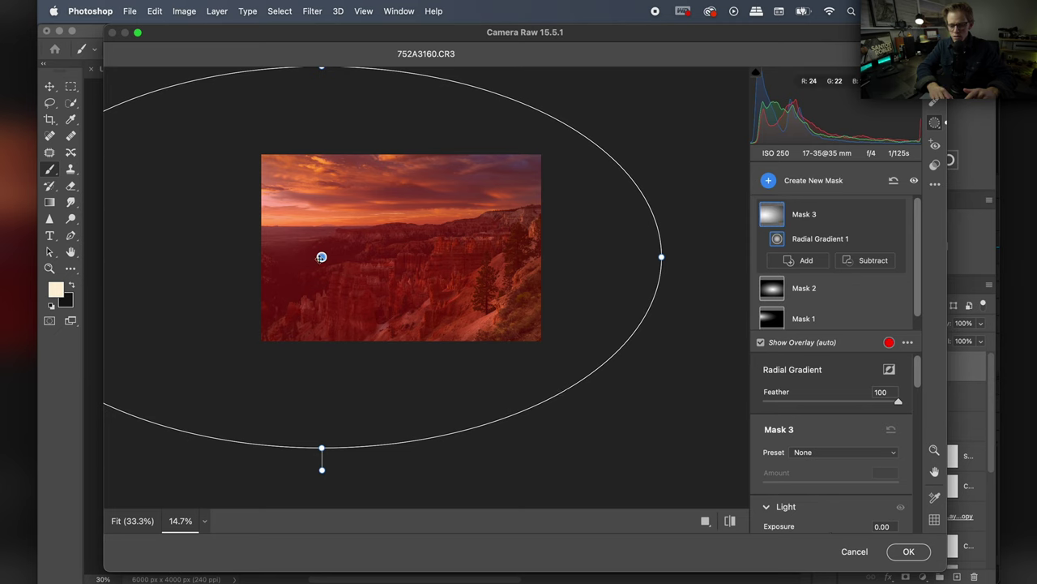
{"action": "left_click_drag", "start_coordinate": [322, 257], "coordinate": [357, 251]}
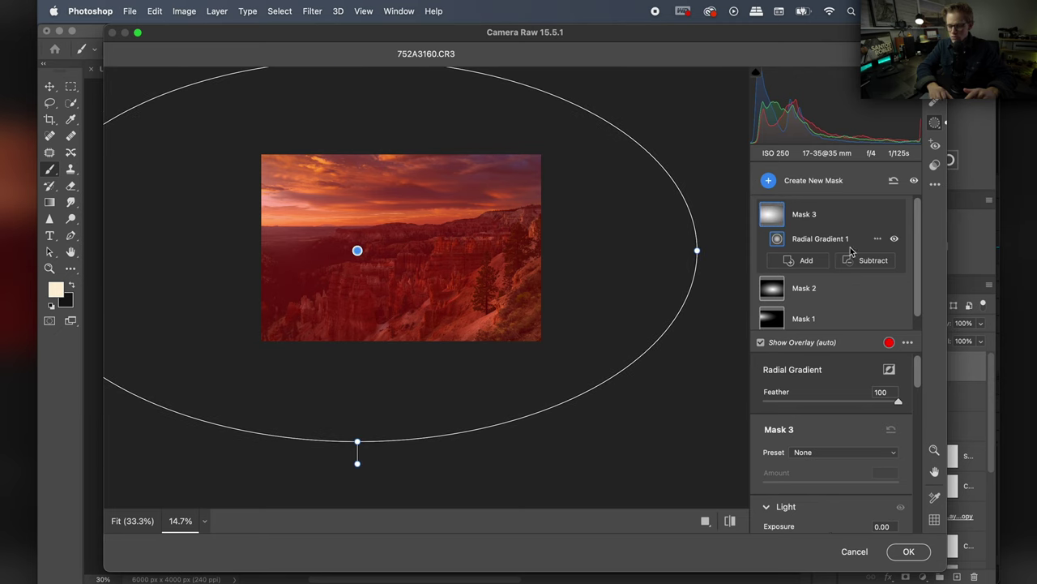
{"action": "left_click", "coordinate": [889, 370]}
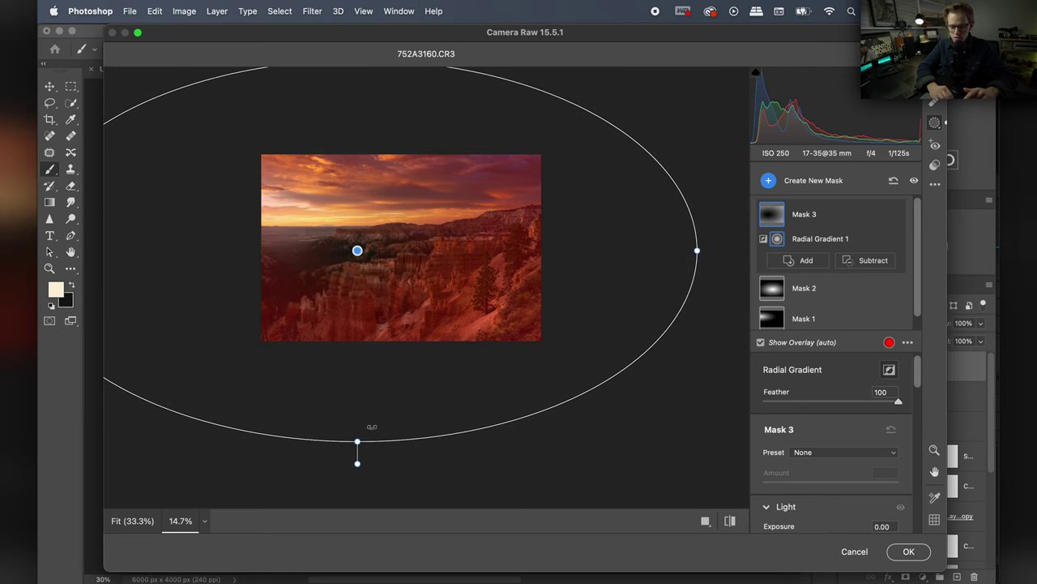
{"action": "mouse_move", "coordinate": [838, 405]}
{"action": "left_mouse_down"}
{"action": "mouse_move", "coordinate": [821, 404]}
{"action": "mouse_move", "coordinate": [856, 408]}
{"action": "mouse_move", "coordinate": [840, 406]}
{"action": "left_mouse_up"}
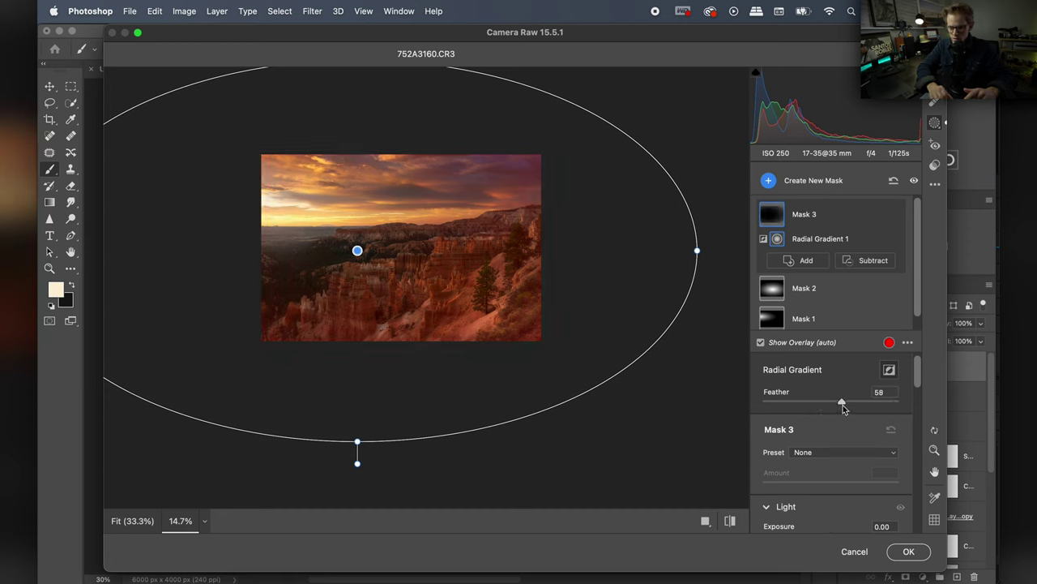
{"action": "left_click_drag", "start_coordinate": [358, 442], "coordinate": [357, 410]}
- Darken the inverted edge mask with Exposure -1.10 and Blacks -12, then return to global edits
{"action": "scroll", "coordinate": [845, 489], "scroll_direction": "down", "scroll_amount": 3}
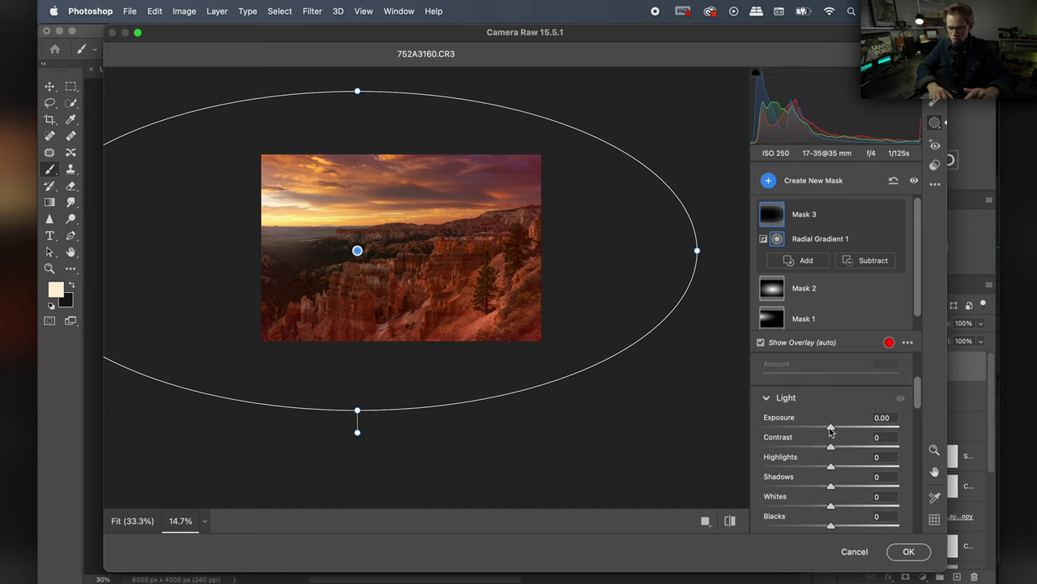
{"action": "left_click_drag", "start_coordinate": [831, 429], "coordinate": [812, 427]}
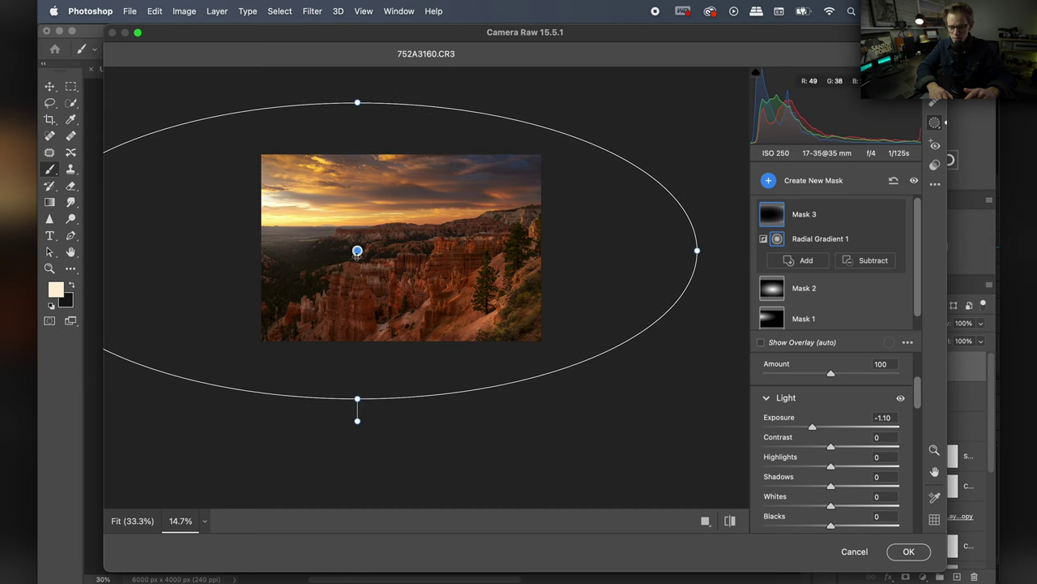
{"action": "left_click_drag", "start_coordinate": [357, 250], "coordinate": [358, 244]}
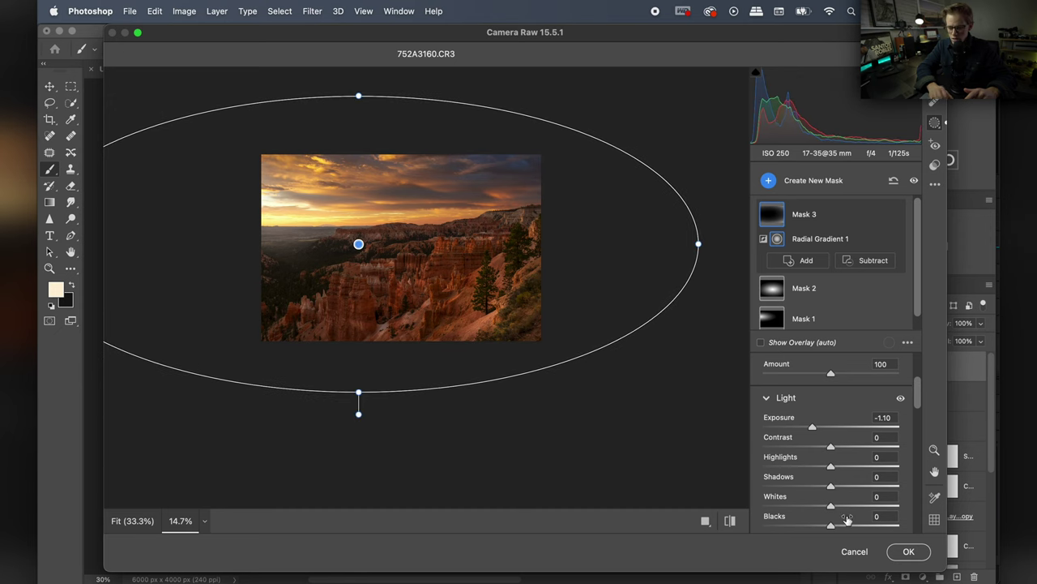
{"action": "left_click_drag", "start_coordinate": [831, 526], "coordinate": [822, 527]}
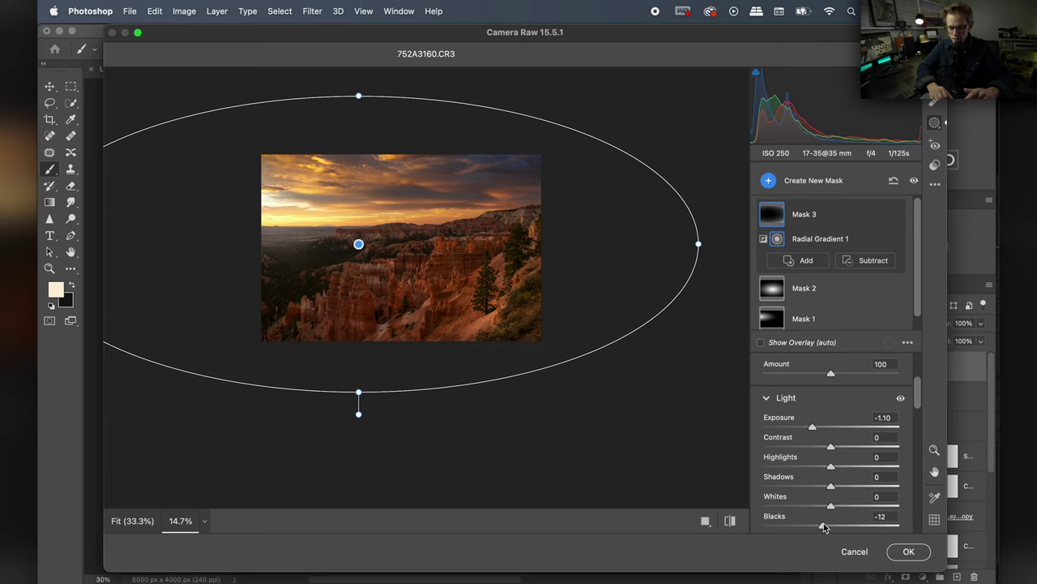
{"action": "key", "text": "e"}
{"action": "left_click", "coordinate": [400, 264]}
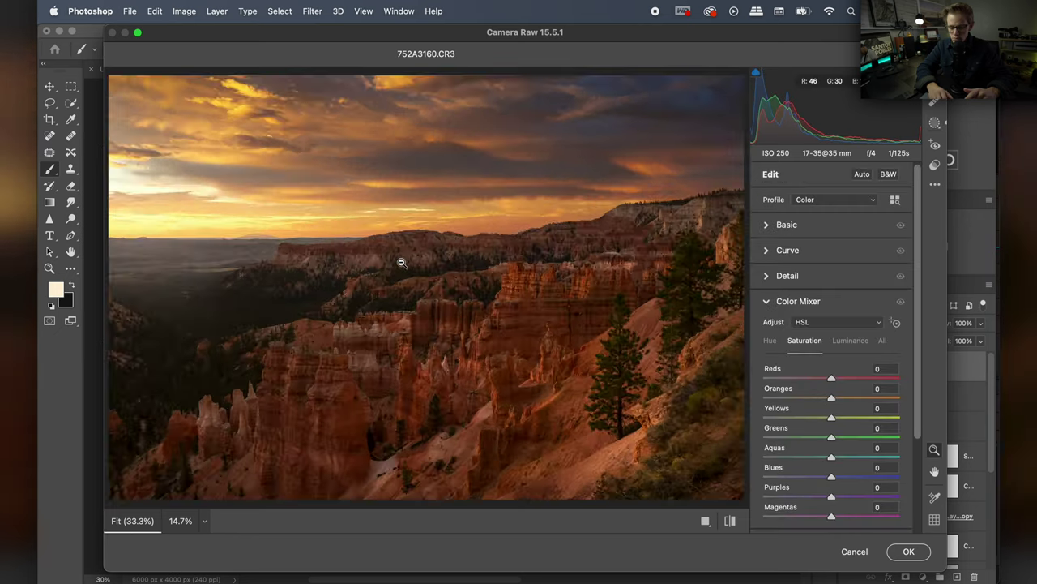
{"action": "key", "text": "backslash"}
{"action": "key", "text": "backslash"}
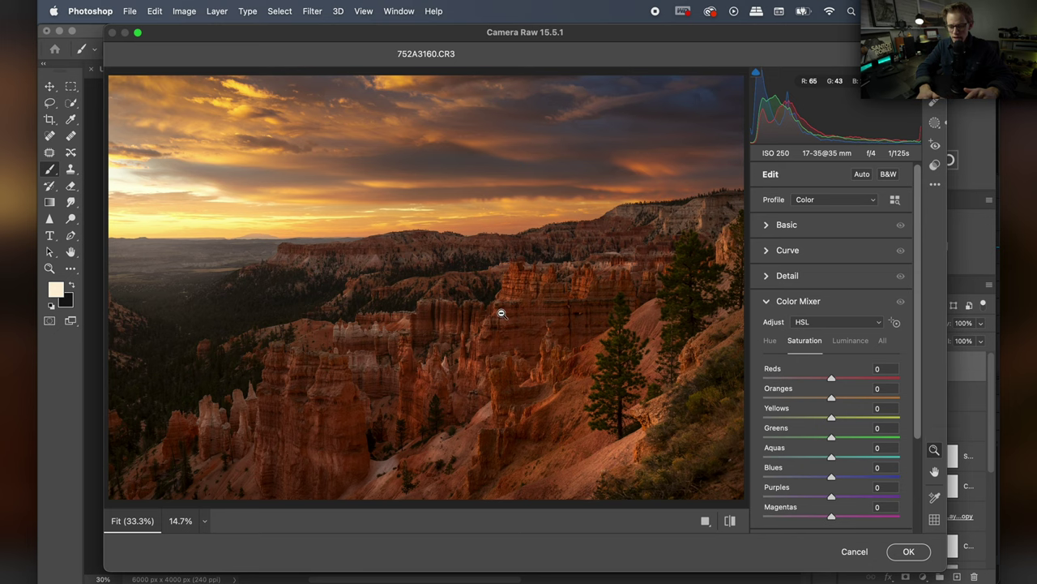
{"action": "key", "text": "backslash"}
{"action": "key", "text": "backslash"}
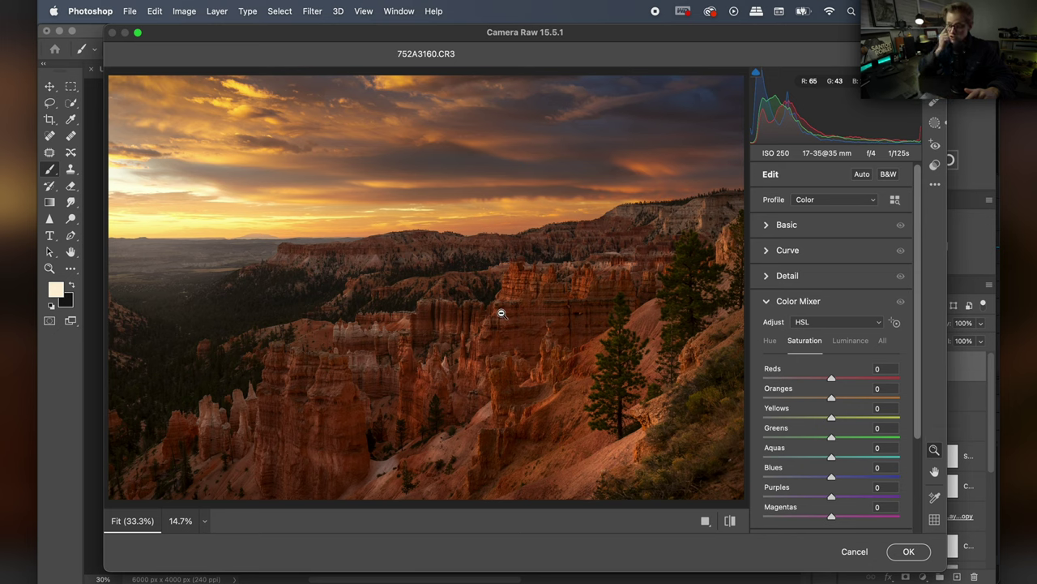
- In Color Grading, tint the shadows toward blue-cyan and the midtones slightly toward orange
{"action": "left_click", "coordinate": [558, 312]}
{"action": "left_click", "coordinate": [558, 312]}
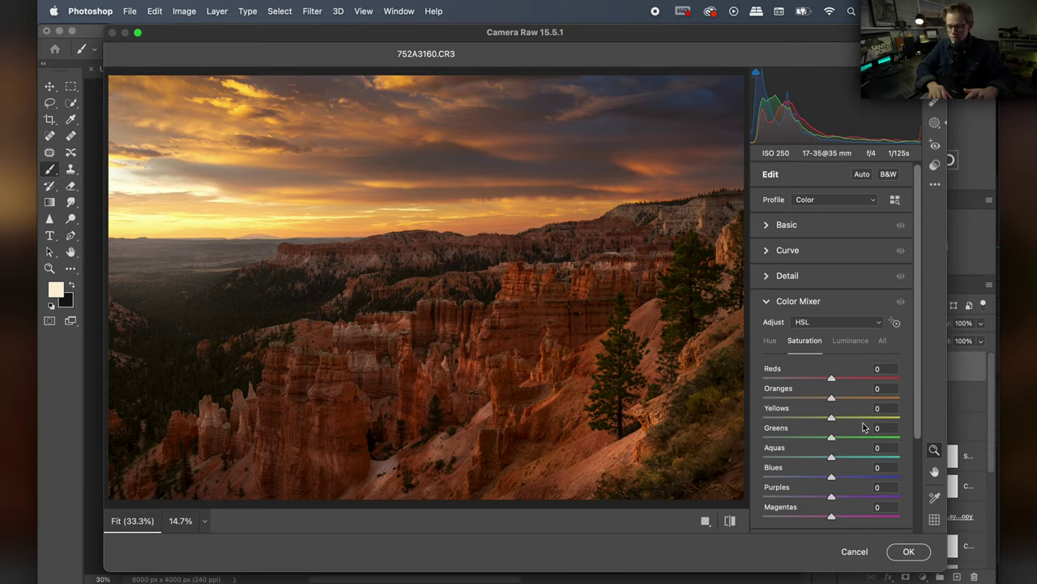
{"action": "scroll", "coordinate": [866, 428], "scroll_direction": "down", "scroll_amount": 4}
{"action": "left_click", "coordinate": [766, 422]}
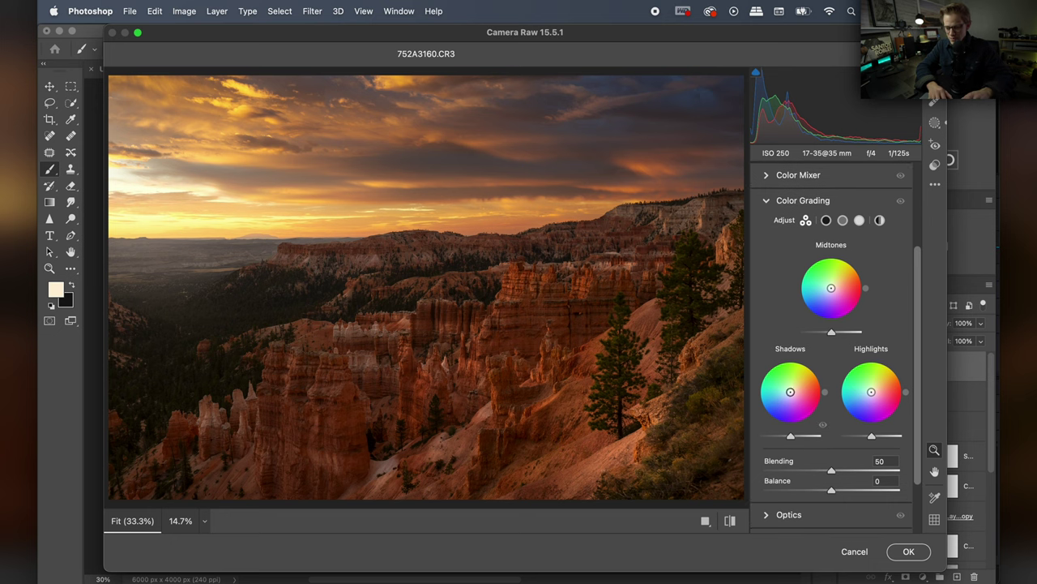
{"action": "left_click_drag", "start_coordinate": [790, 392], "coordinate": [786, 394]}
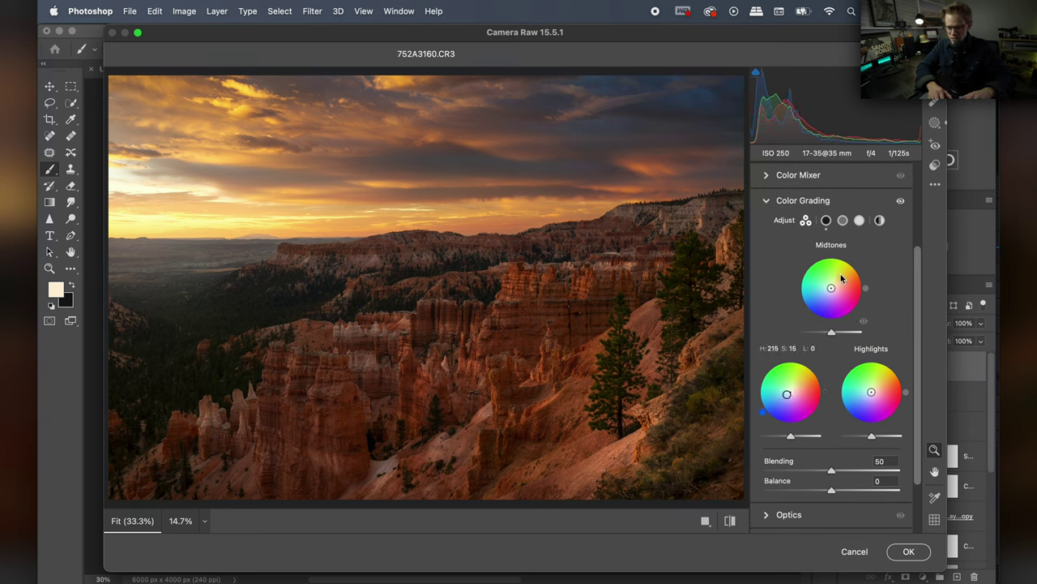
{"action": "left_click_drag", "start_coordinate": [831, 290], "coordinate": [835, 290]}
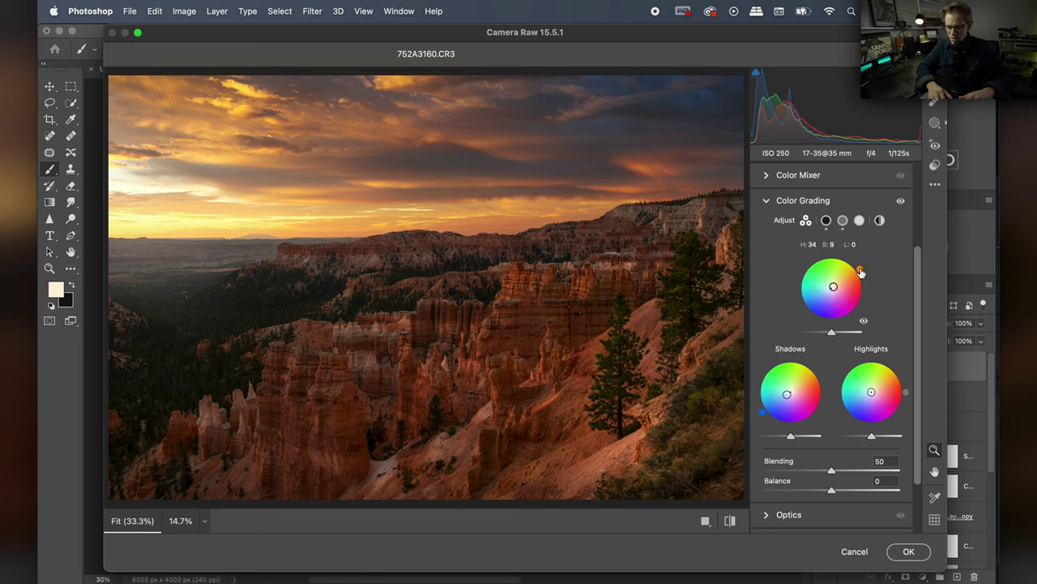
- Compare the photo with and without color grading, leaving the grading switched on
{"action": "left_click", "coordinate": [902, 203]}
{"action": "left_click", "coordinate": [902, 202]}
{"action": "left_click", "coordinate": [902, 202]}
{"action": "left_click", "coordinate": [902, 202]}
{"action": "left_click", "coordinate": [902, 201]}
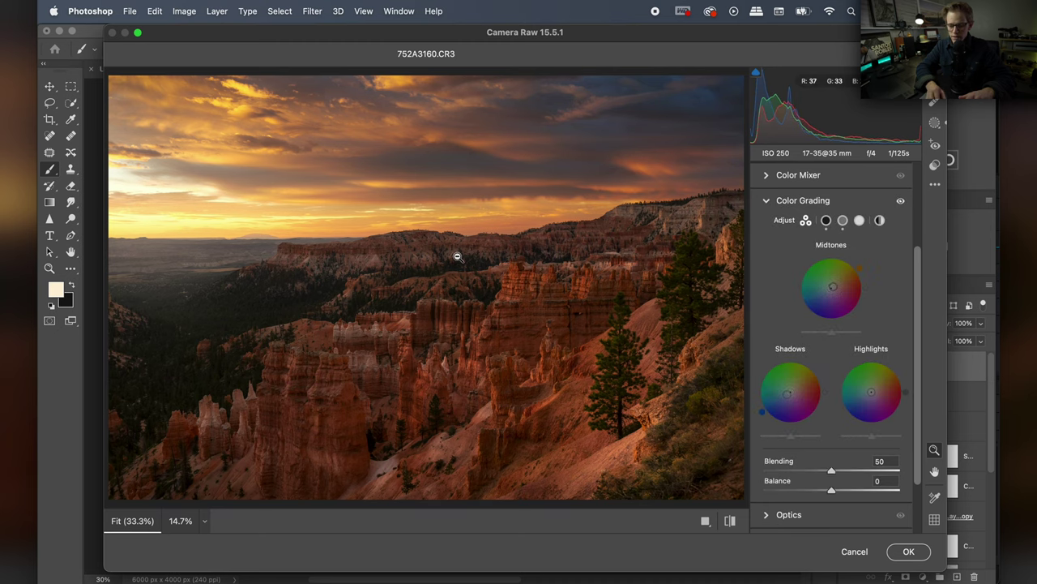
{"action": "left_click", "coordinate": [457, 256], "text": "alt"}
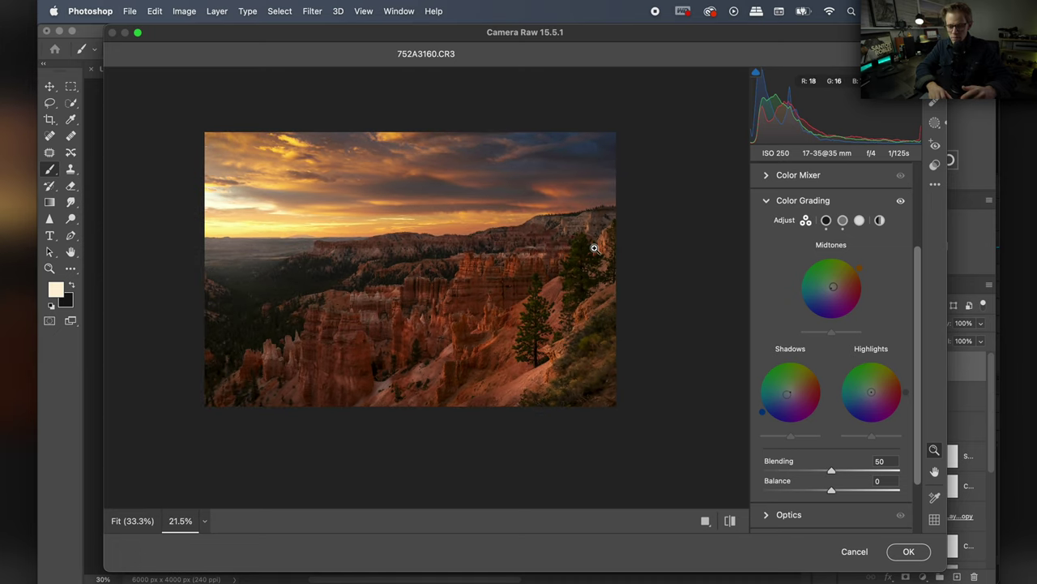
{"action": "left_click", "coordinate": [901, 200]}
{"action": "left_click", "coordinate": [901, 201]}
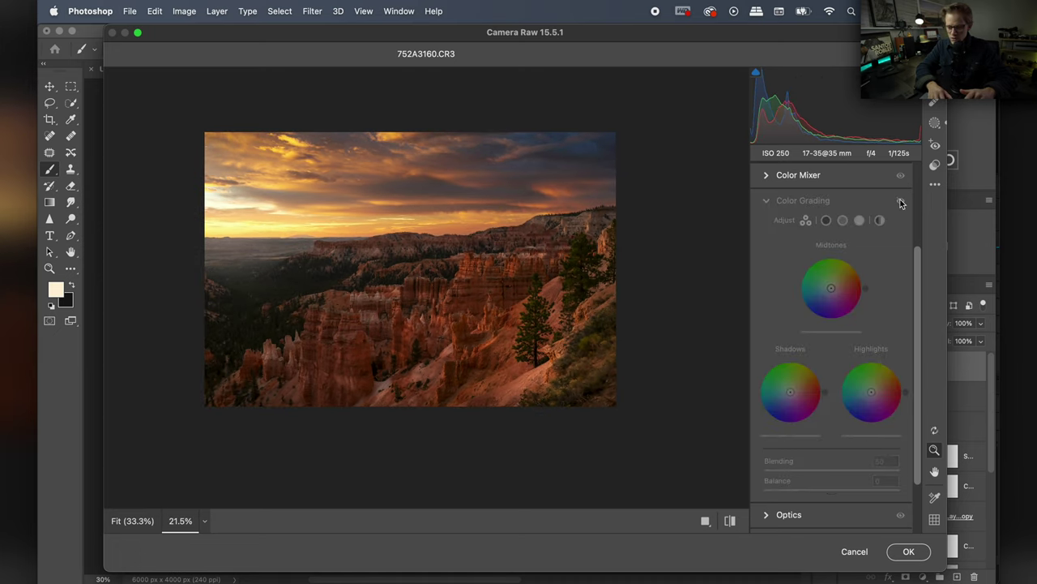
{"action": "left_click", "coordinate": [901, 201]}
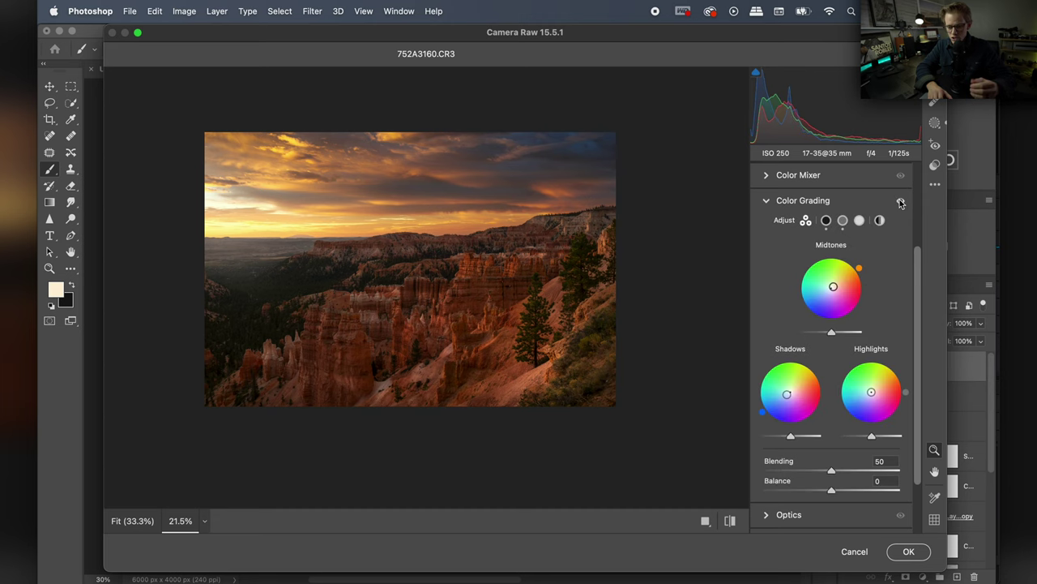
{"action": "scroll", "coordinate": [835, 269], "scroll_direction": "up", "scroll_amount": 2}
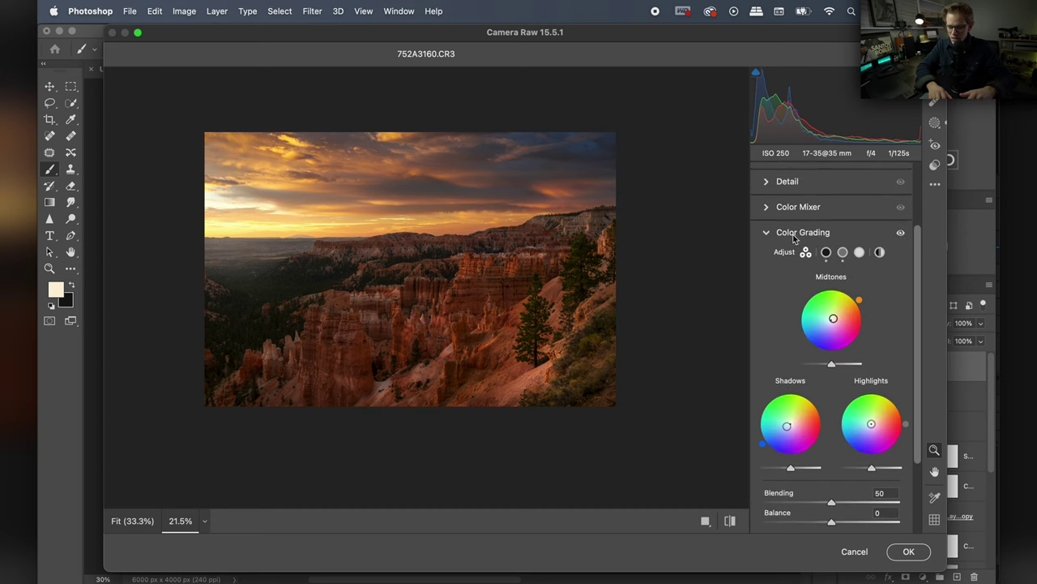
{"action": "left_click", "coordinate": [765, 203]}
- Set Oranges luminance to +9 in the Color Mixer, checking it against a zero reset
{"action": "left_click", "coordinate": [845, 343]}
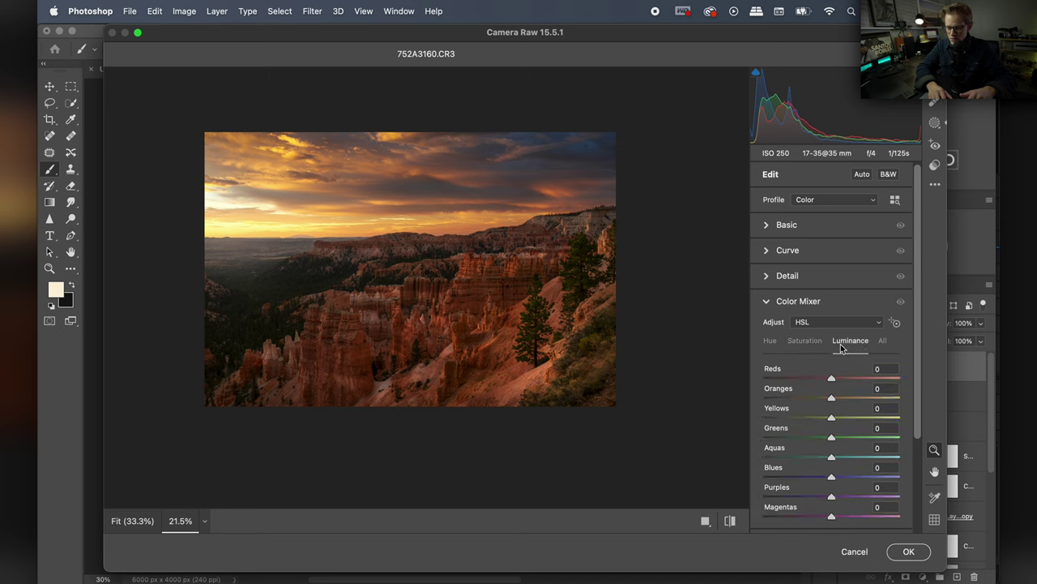
{"action": "left_click_drag", "start_coordinate": [832, 399], "coordinate": [839, 400]}
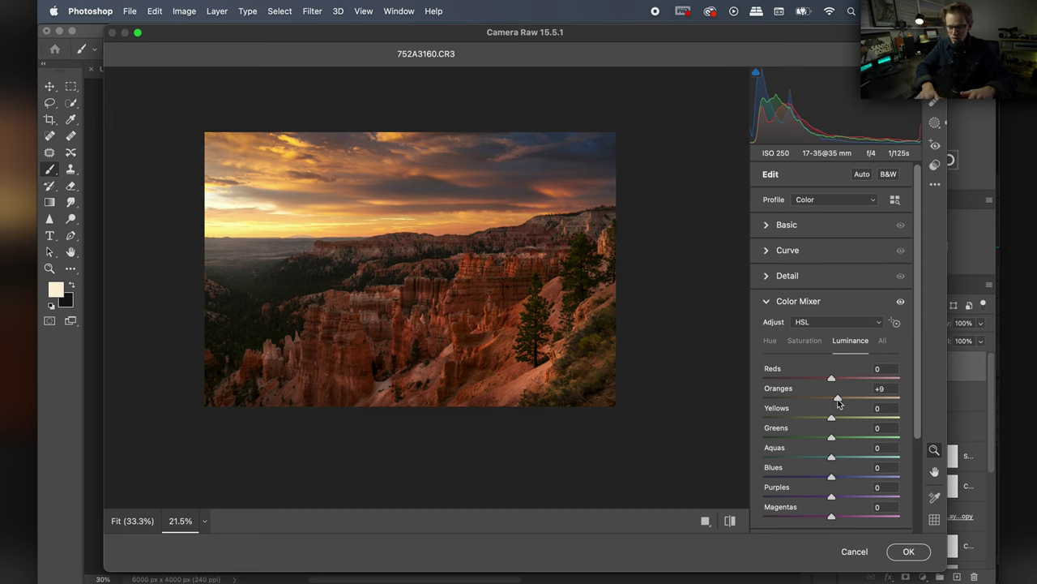
{"action": "double_click", "coordinate": [839, 401]}
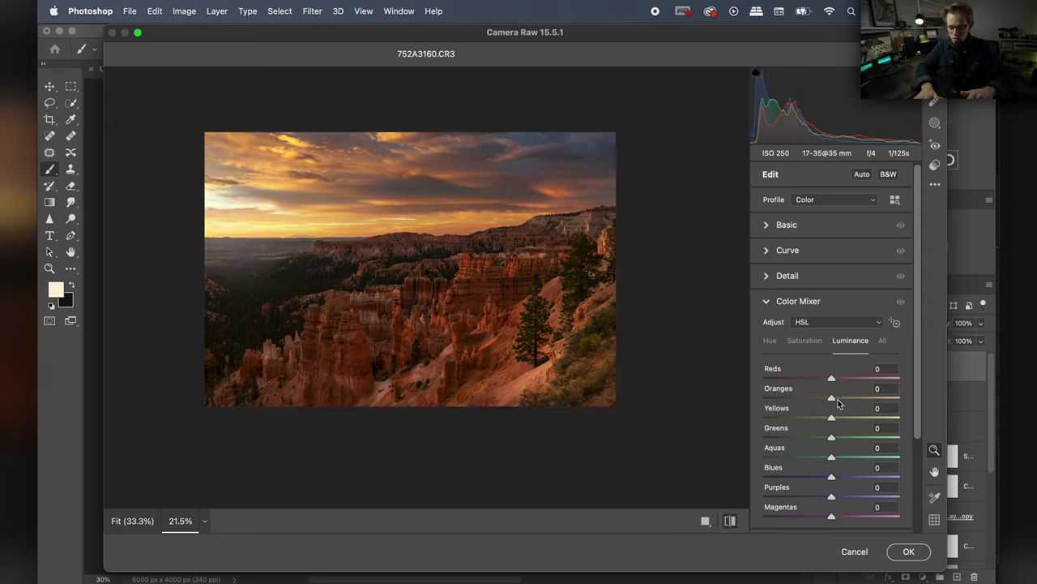
{"action": "key", "text": "super+z"}
{"action": "key", "text": "super+shift+z"}
{"action": "key", "text": "super+z"}
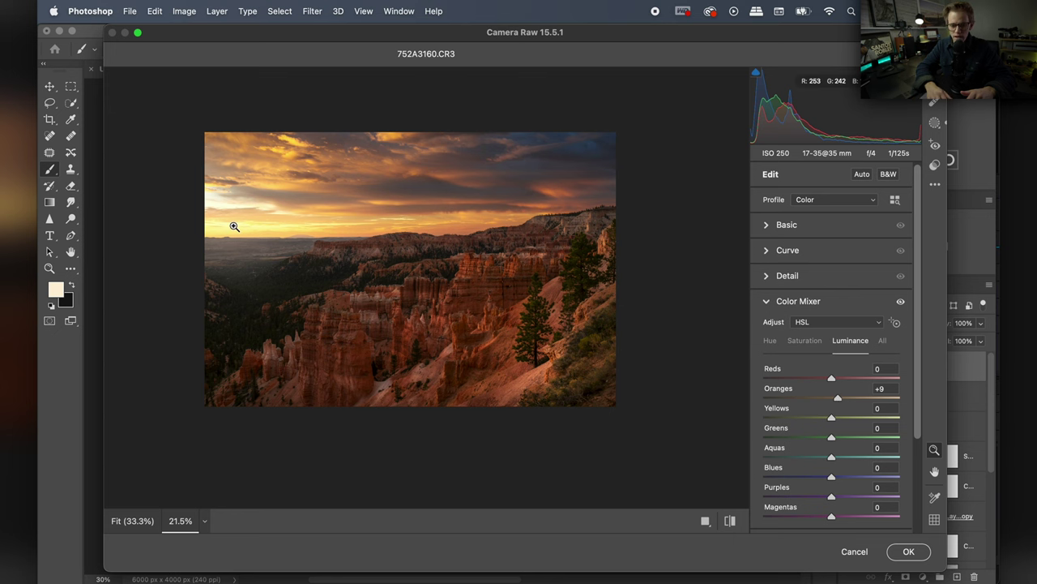
{"action": "left_click_drag", "start_coordinate": [234, 226], "coordinate": [189, 222]}
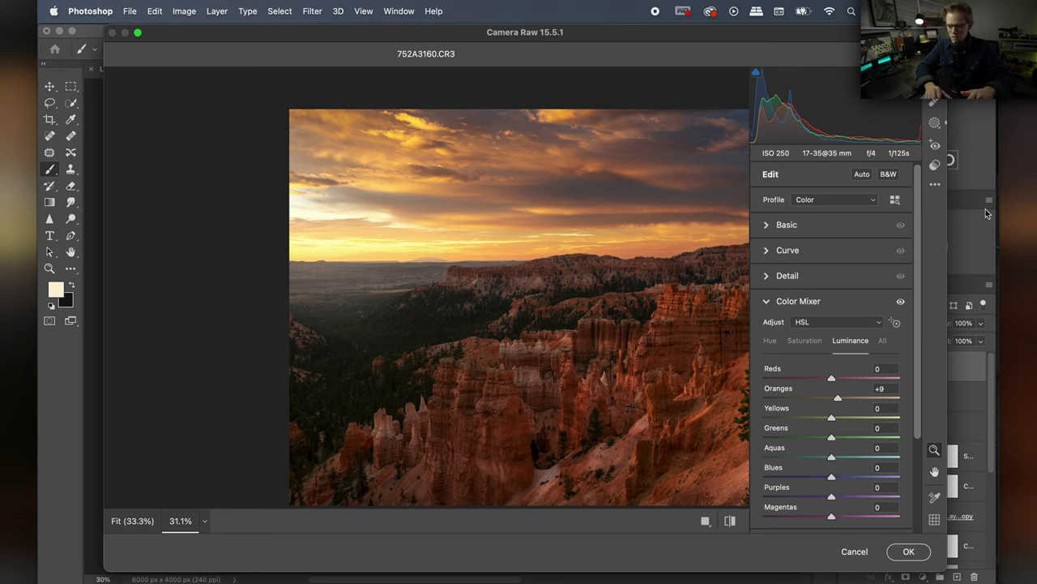
- Create a new brush mask and paint it over the left sky with a smaller brush
{"action": "left_click", "coordinate": [934, 122]}
{"action": "left_click", "coordinate": [769, 181]}
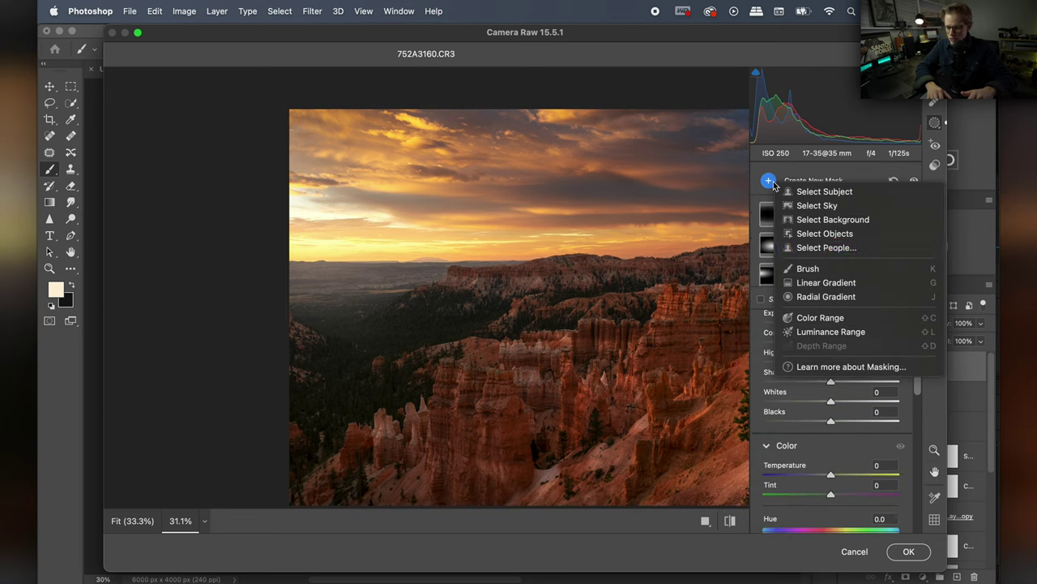
{"action": "left_click", "coordinate": [808, 268]}
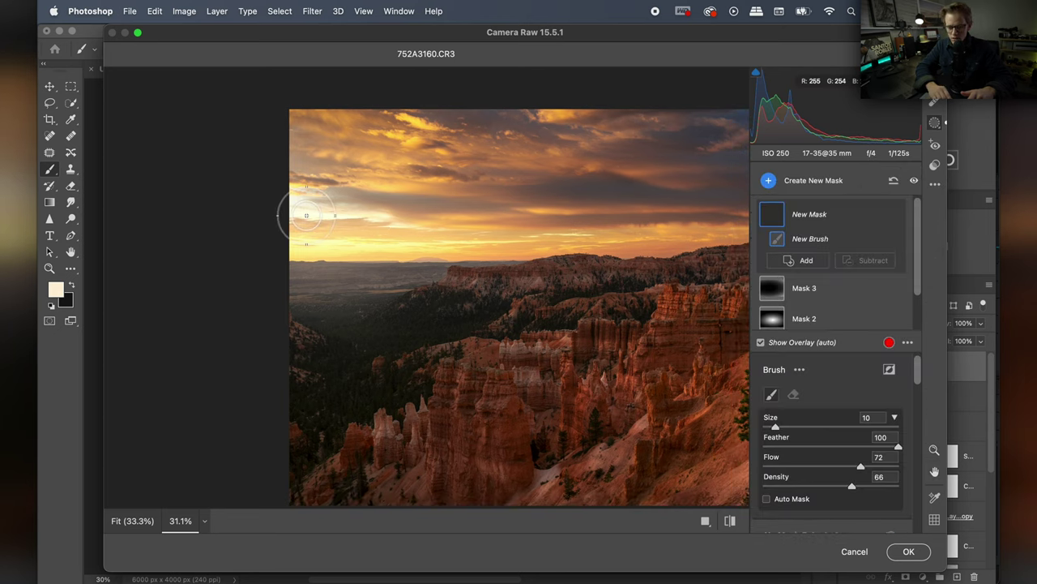
{"action": "key", "text": "bracketleft"}
{"action": "key", "text": "bracketleft"}
{"action": "key", "text": "bracketleft"}
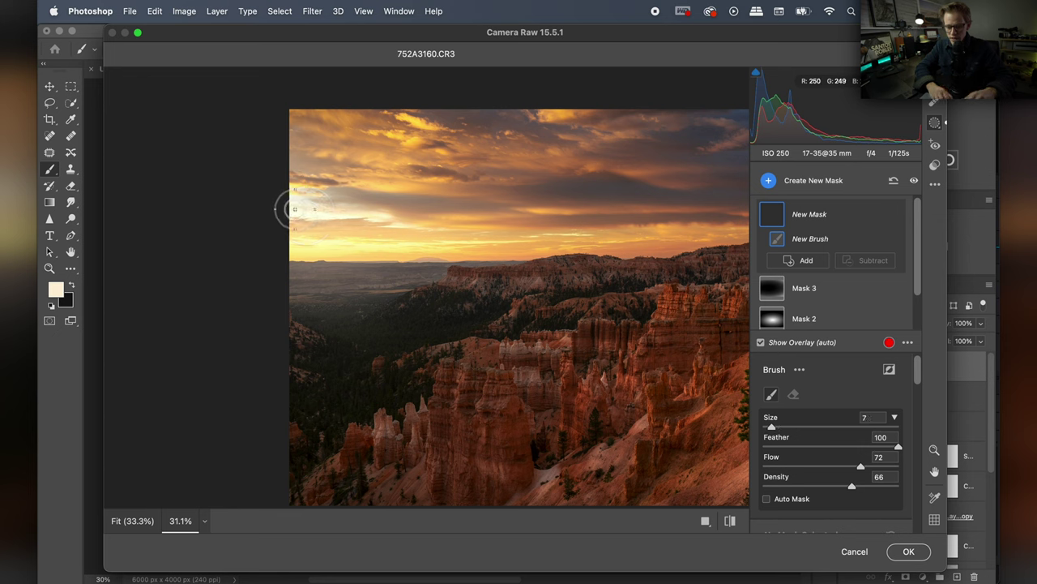
{"action": "mouse_move", "coordinate": [287, 206]}
{"action": "left_mouse_down"}
{"action": "mouse_move", "coordinate": [376, 215]}
{"action": "mouse_move", "coordinate": [279, 204]}
{"action": "left_mouse_up"}
- Set the sky brush mask to Highlights -42 and Whites -8, then return to global edits
{"action": "scroll", "coordinate": [855, 378], "scroll_direction": "down", "scroll_amount": 5}
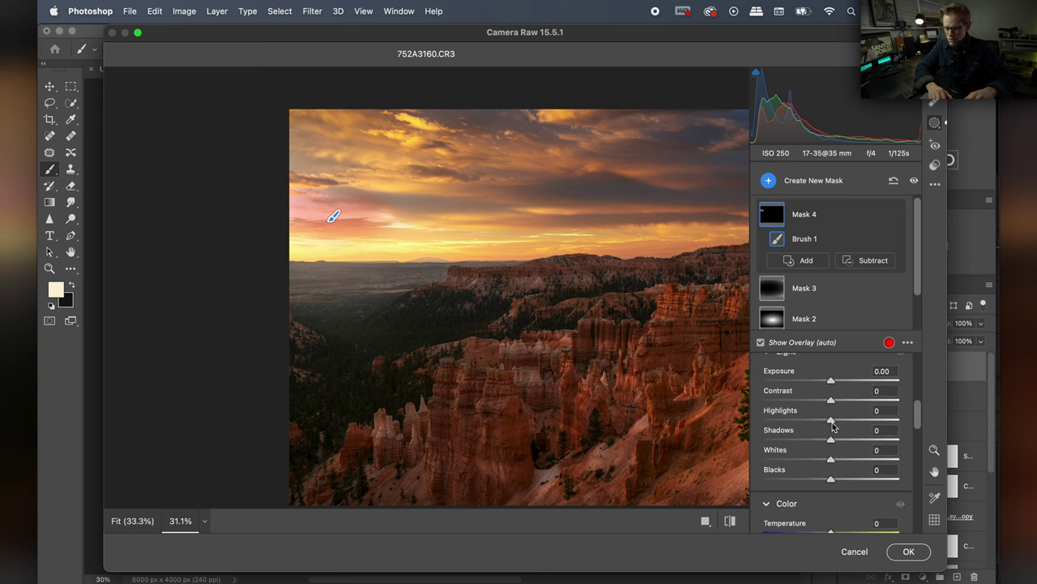
{"action": "mouse_move", "coordinate": [832, 422]}
{"action": "left_mouse_down"}
{"action": "mouse_move", "coordinate": [793, 423]}
{"action": "mouse_move", "coordinate": [812, 420]}
{"action": "mouse_move", "coordinate": [795, 423]}
{"action": "mouse_move", "coordinate": [803, 425]}
{"action": "left_mouse_up"}
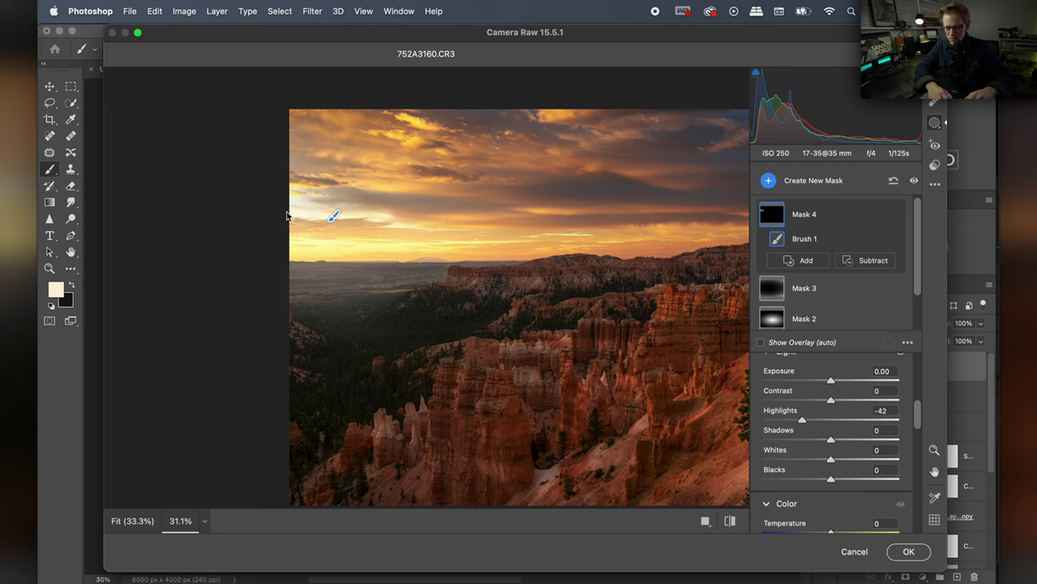
{"action": "mouse_move", "coordinate": [831, 461]}
{"action": "left_mouse_down"}
{"action": "mouse_move", "coordinate": [817, 463]}
{"action": "mouse_move", "coordinate": [831, 468]}
{"action": "mouse_move", "coordinate": [826, 460]}
{"action": "left_mouse_up"}
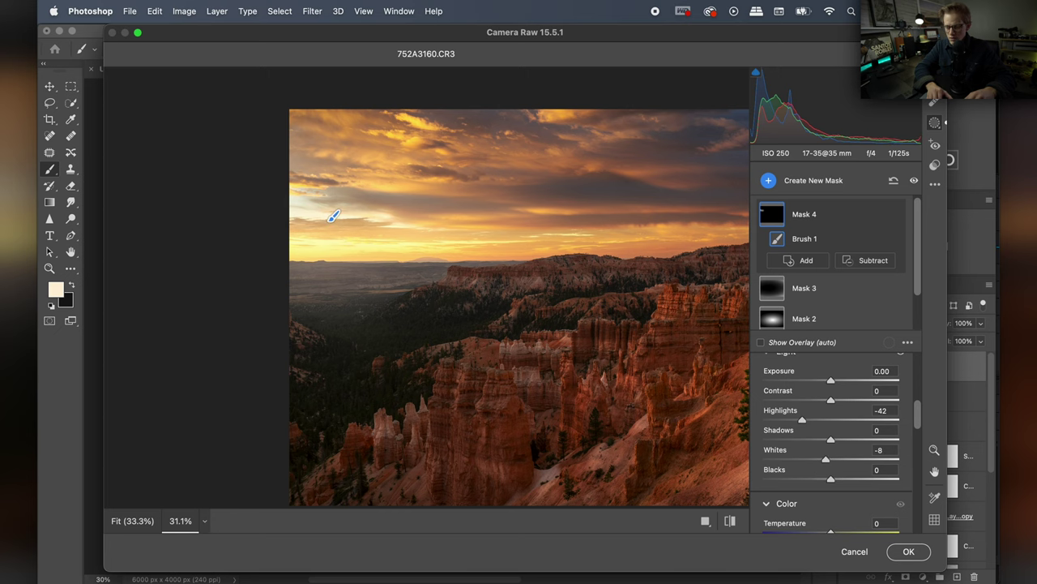
{"action": "key", "text": "e"}
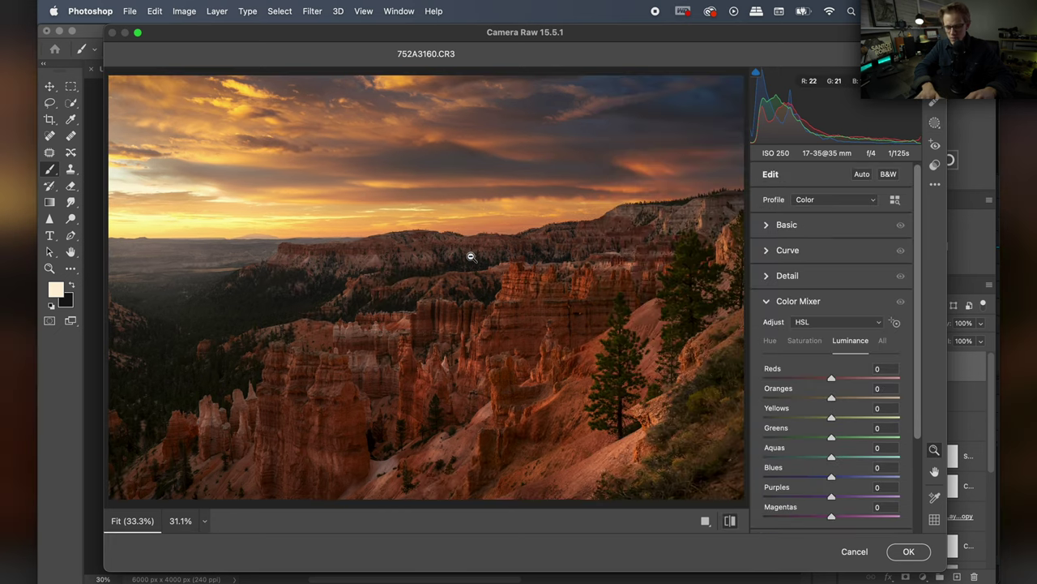
{"action": "left_click_drag", "start_coordinate": [470, 256], "coordinate": [470, 256]}
{"action": "scroll", "coordinate": [470, 258], "scroll_direction": "down", "scroll_amount": 2}
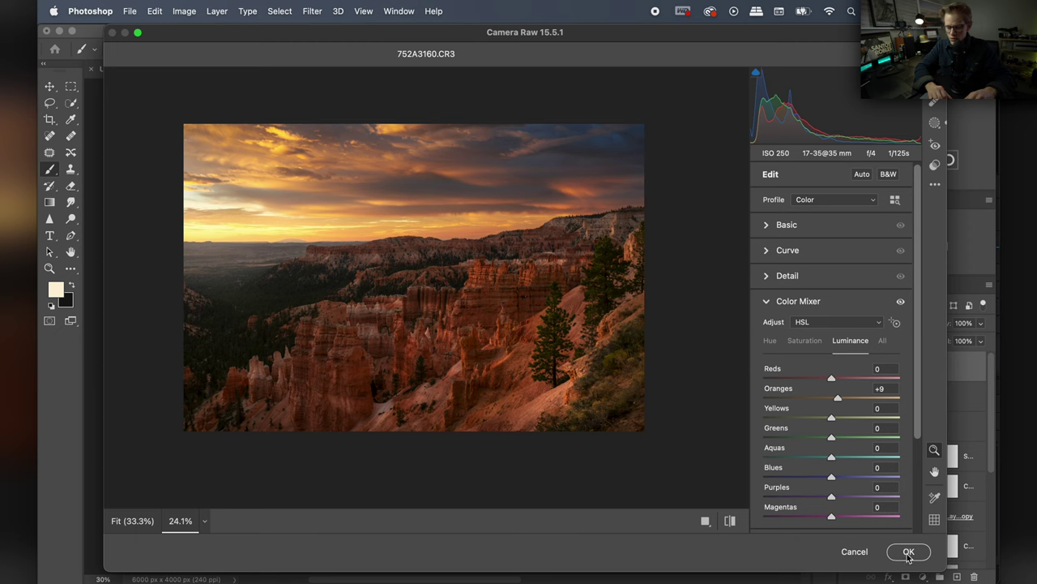
- Apply the Camera Raw edits, duplicate Layer 7, and give the copy a 24.7-pixel Gaussian Blur
{"action": "left_click", "coordinate": [909, 552]}
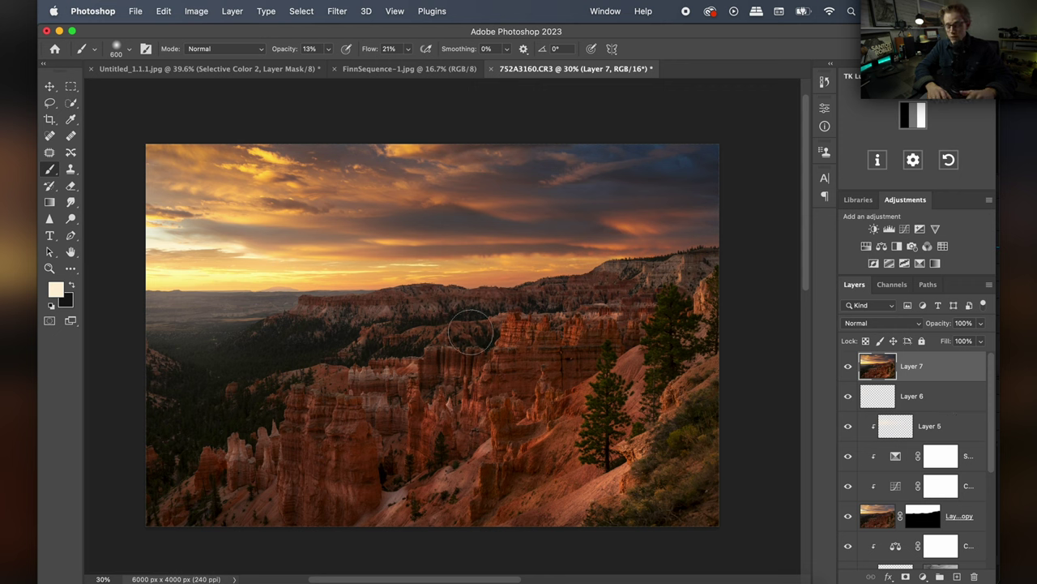
{"action": "key", "text": "super+j"}
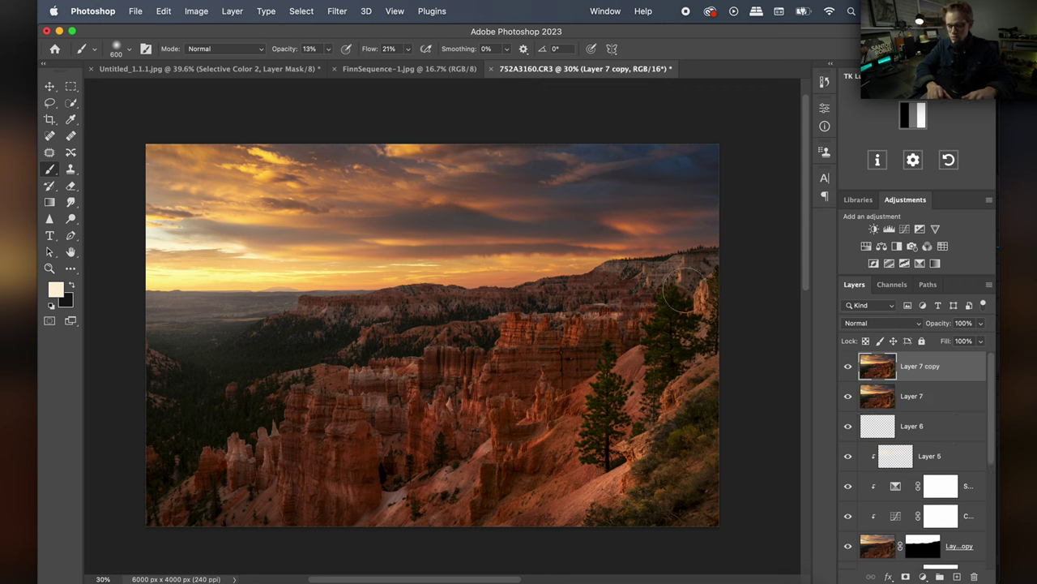
{"action": "left_click", "coordinate": [337, 11]}
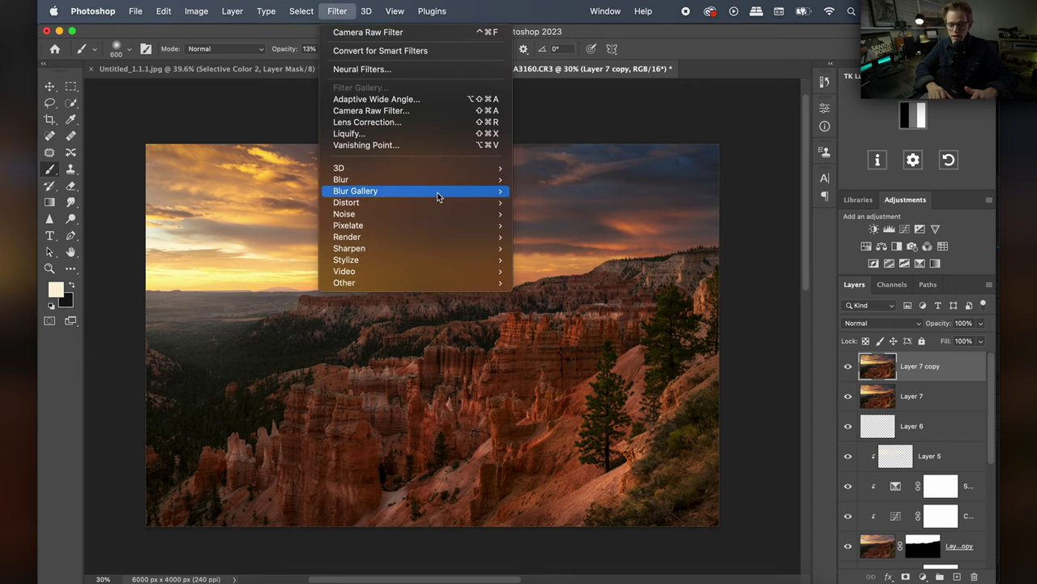
{"action": "mouse_move", "coordinate": [432, 179]}
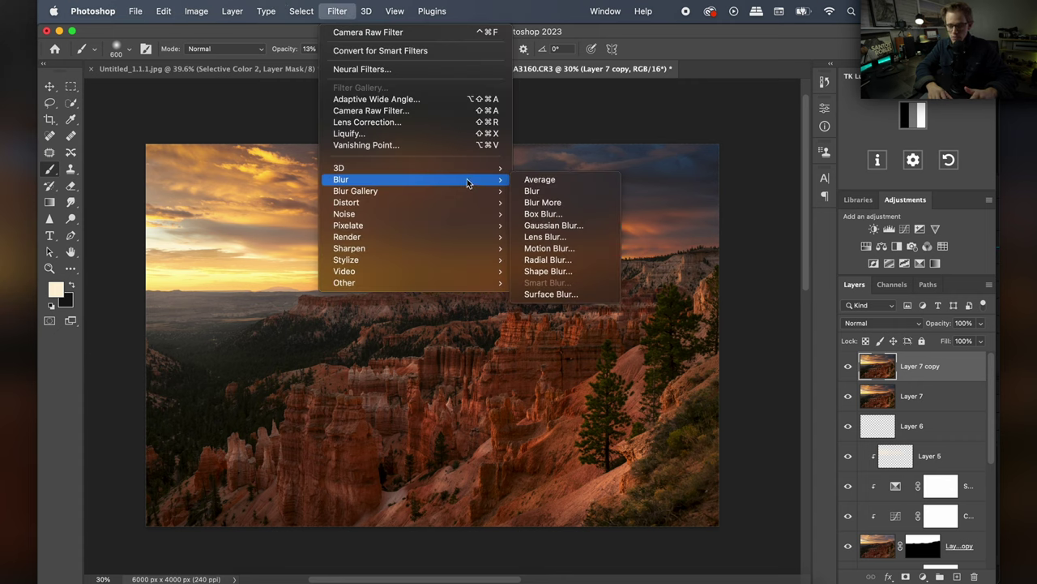
{"action": "left_click", "coordinate": [560, 228]}
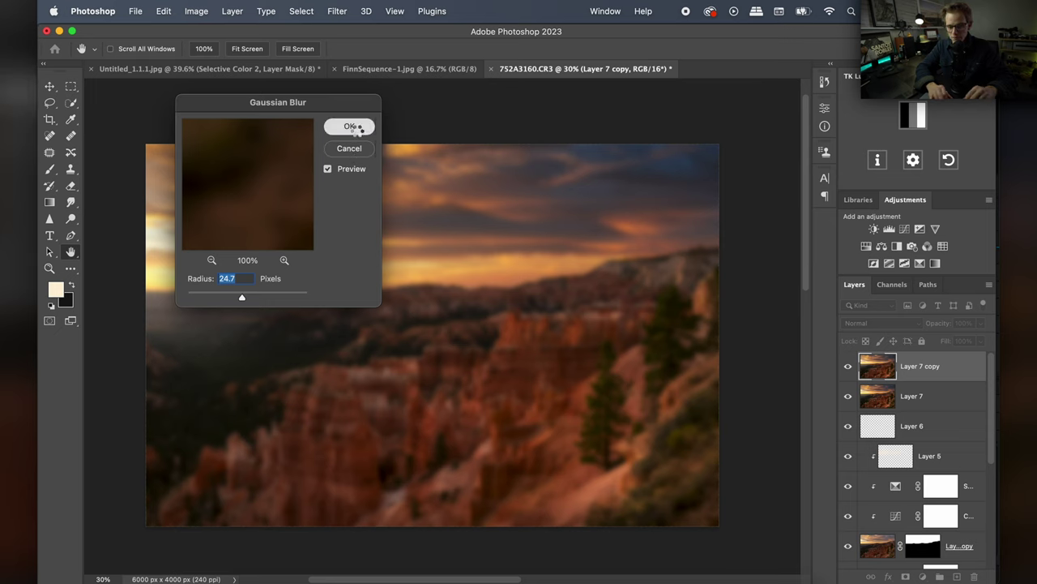
{"action": "left_click", "coordinate": [351, 126]}
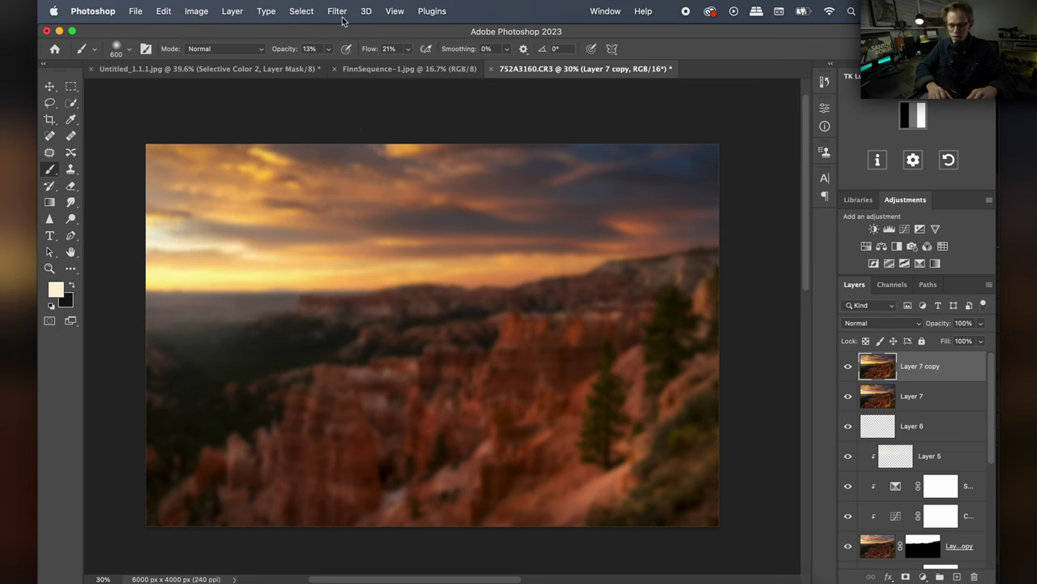
{"action": "left_click", "coordinate": [196, 11]}
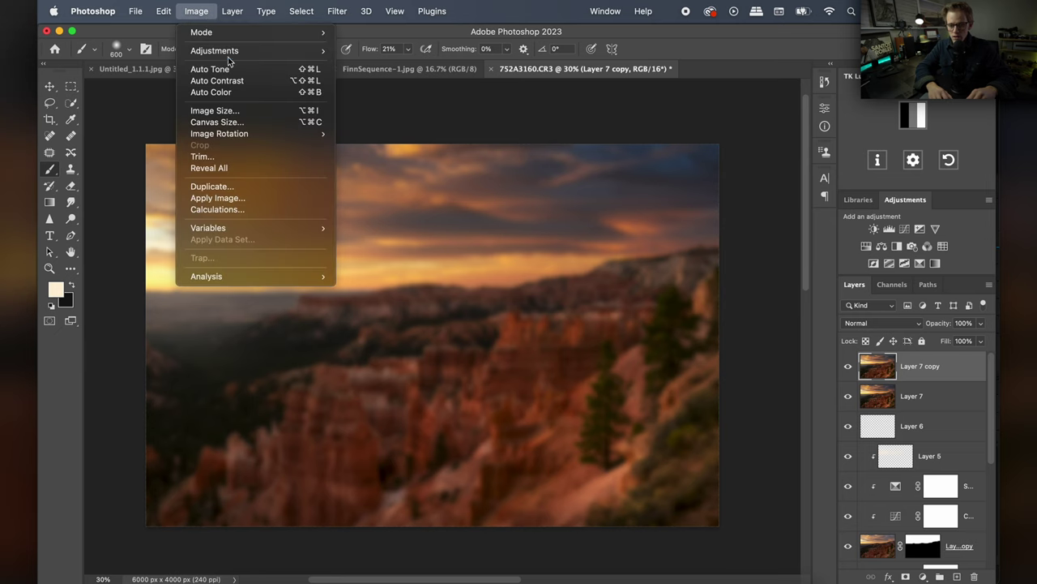
- Add a Lights luminosity layer mask from the TK panel to the blurred Layer 7 copy
{"action": "mouse_move", "coordinate": [240, 57]}
{"action": "left_click", "coordinate": [681, 119]}
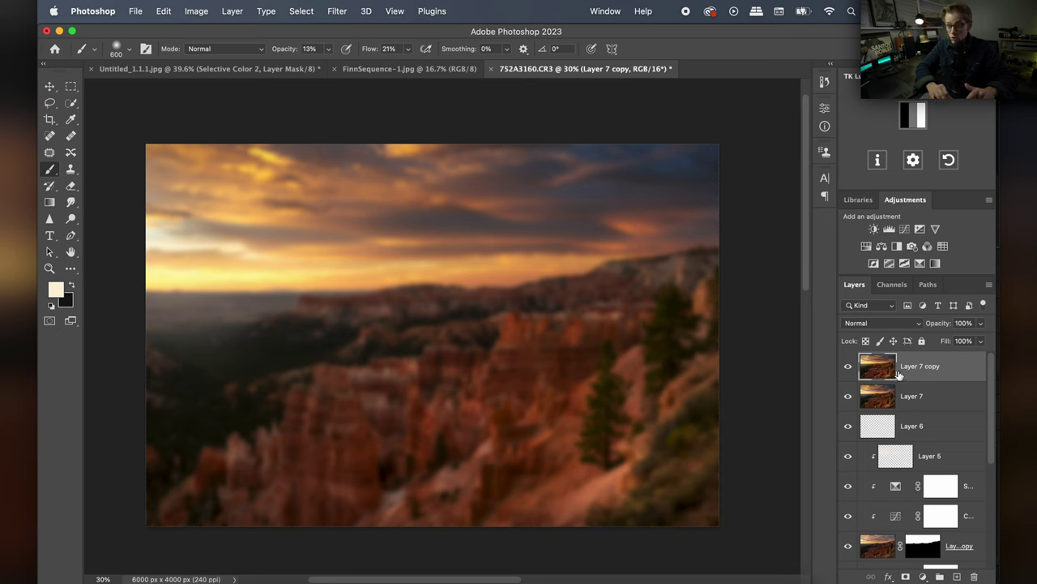
{"action": "left_click", "coordinate": [912, 115]}
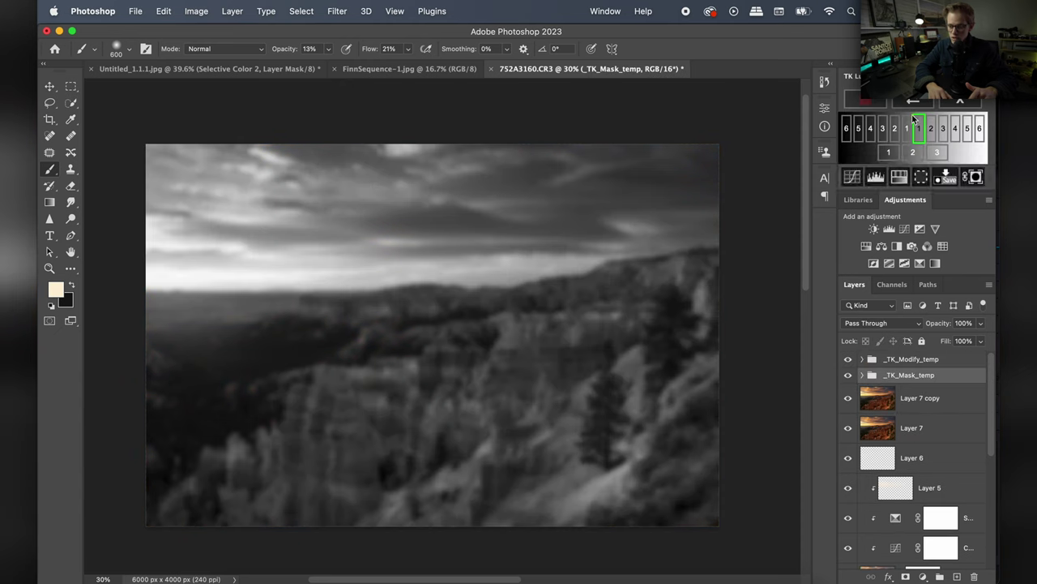
{"action": "left_click", "coordinate": [982, 178]}
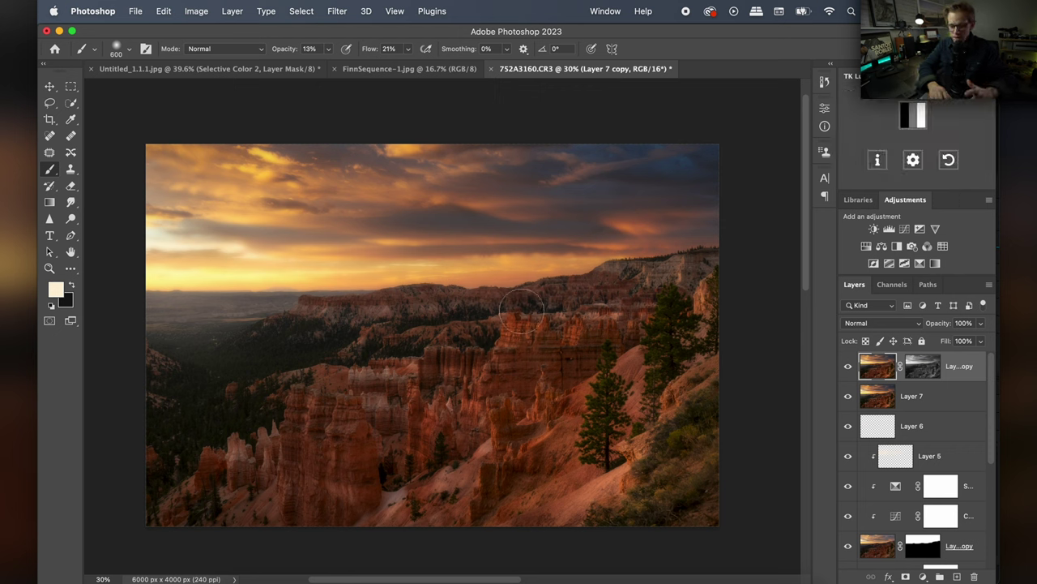
{"action": "left_click", "coordinate": [196, 11]}
- Apply Brightness/Contrast to the blurred copy with Contrast 100 and Brightness 12
{"action": "mouse_move", "coordinate": [213, 51]}
{"action": "left_click", "coordinate": [381, 51]}
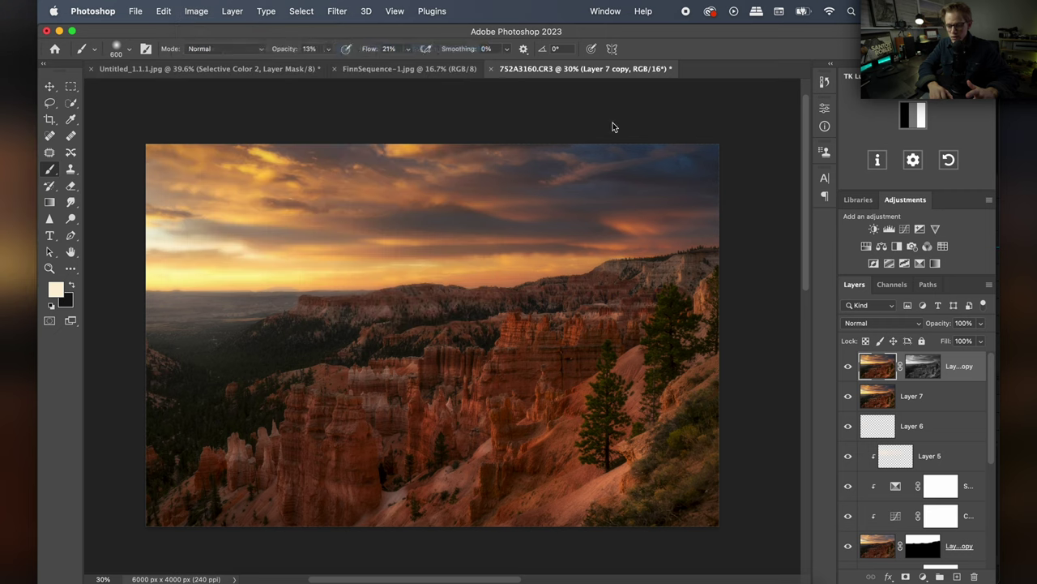
{"action": "left_click_drag", "start_coordinate": [646, 161], "coordinate": [710, 162]}
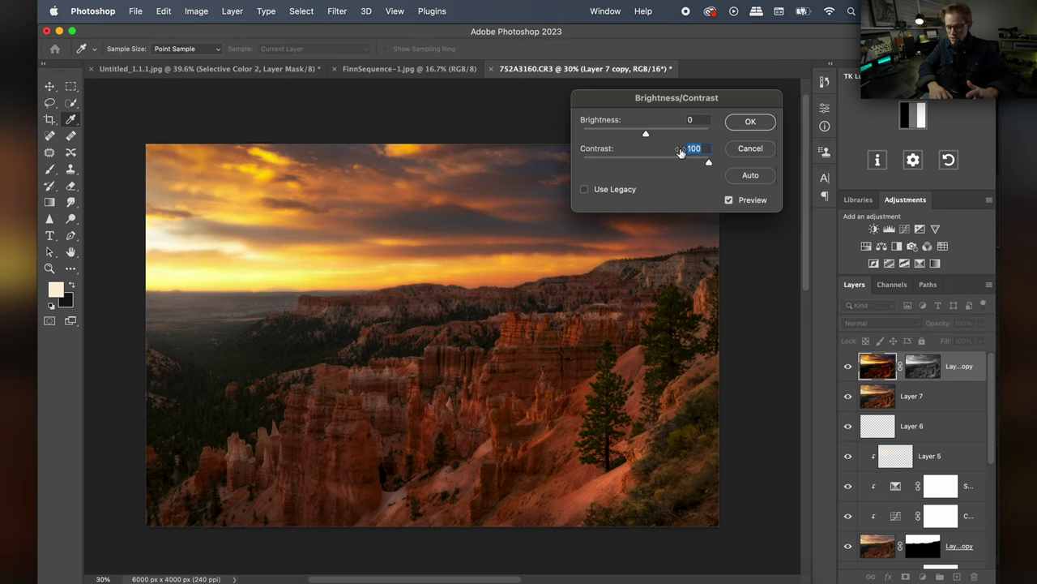
{"action": "left_click_drag", "start_coordinate": [651, 135], "coordinate": [650, 136]}
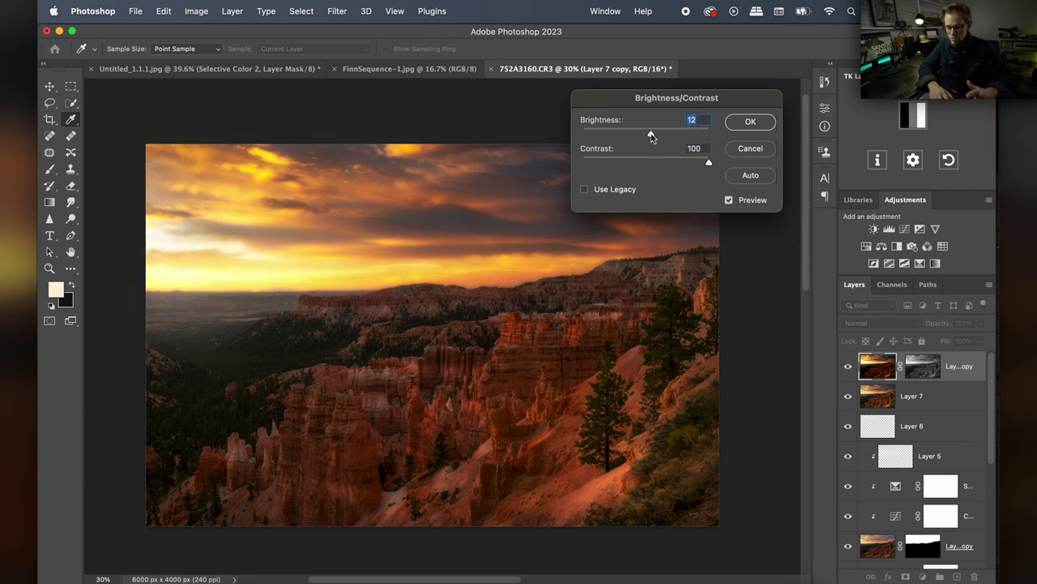
{"action": "left_click", "coordinate": [737, 124]}
{"action": "left_click", "coordinate": [203, 11]}
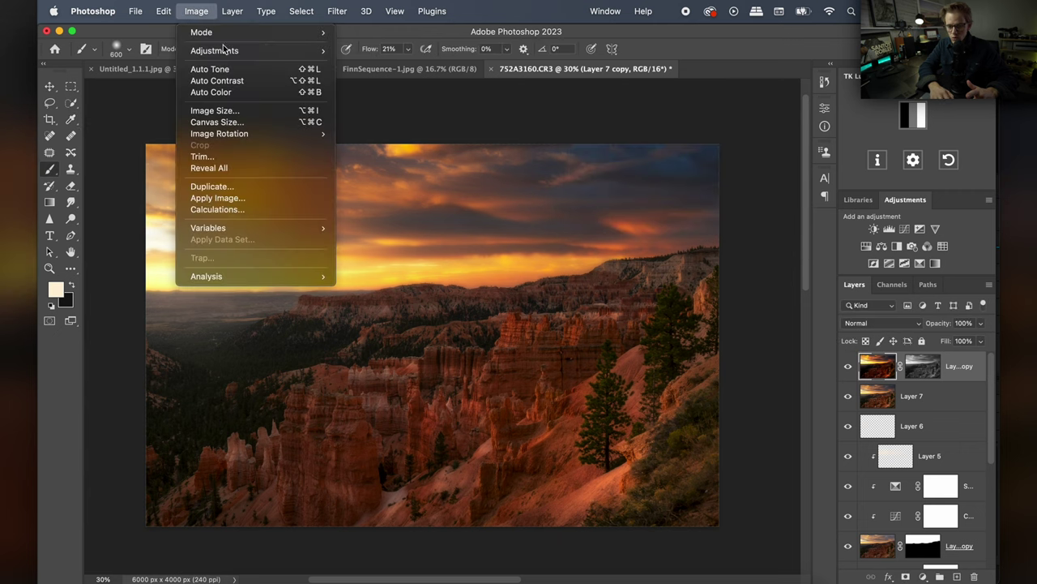
- Apply Color Balance to the glow layer, shifting midtones -11 toward yellow
{"action": "mouse_move", "coordinate": [225, 51]}
{"action": "left_click", "coordinate": [390, 128]}
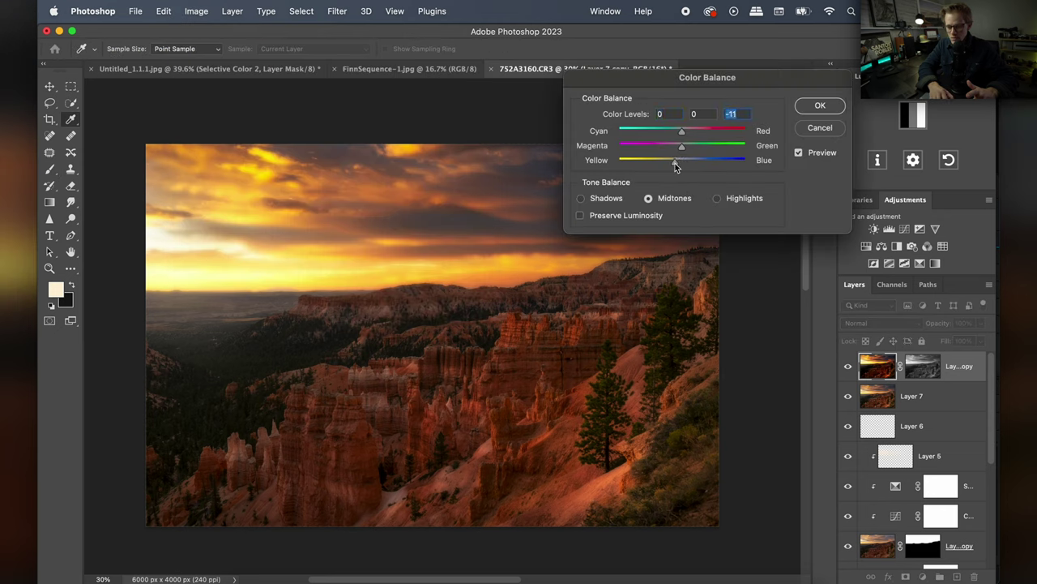
{"action": "left_click", "coordinate": [716, 198]}
{"action": "left_click_drag", "start_coordinate": [676, 161], "coordinate": [676, 165]}
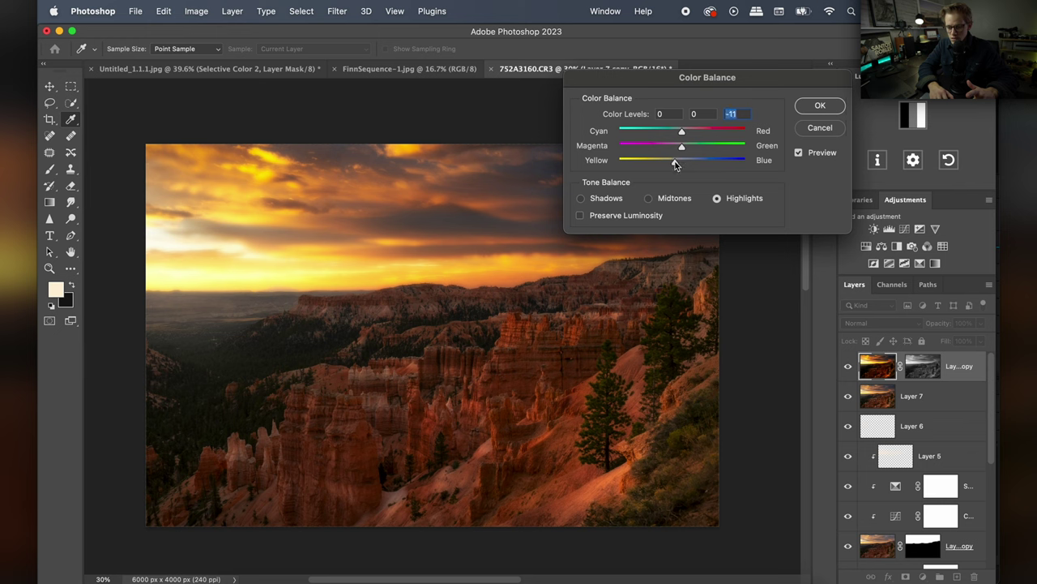
{"action": "left_click", "coordinate": [819, 107]}
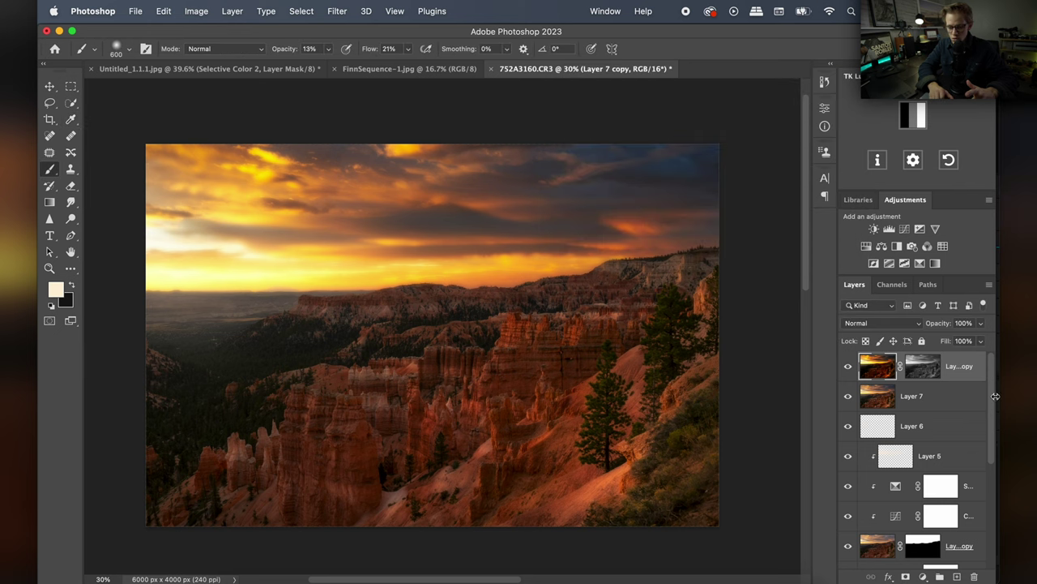
- Blend the glow layer as Soft Light at 30% opacity and compare it on and off
{"action": "left_click", "coordinate": [874, 324]}
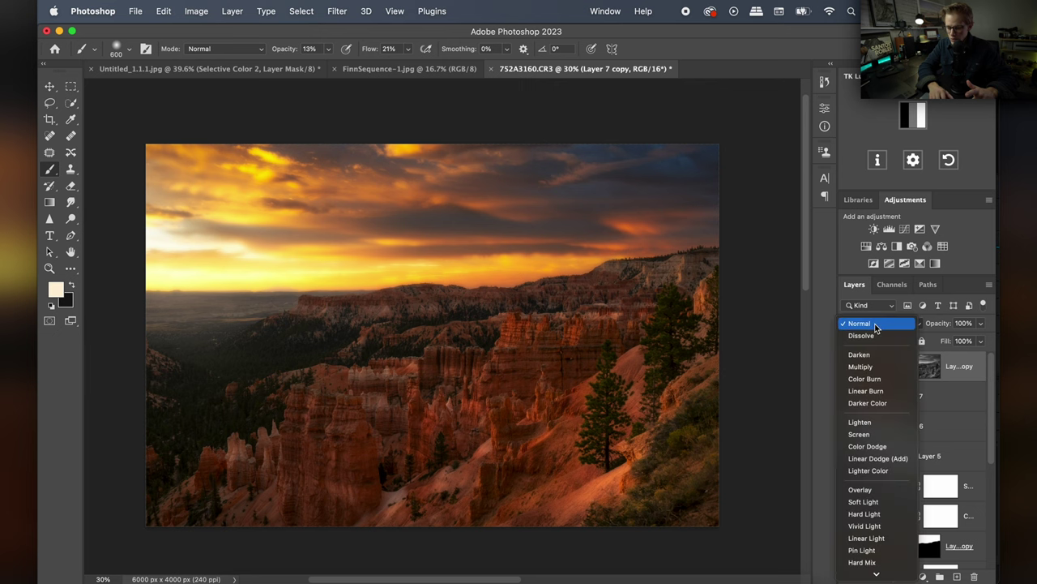
{"action": "left_click", "coordinate": [898, 502]}
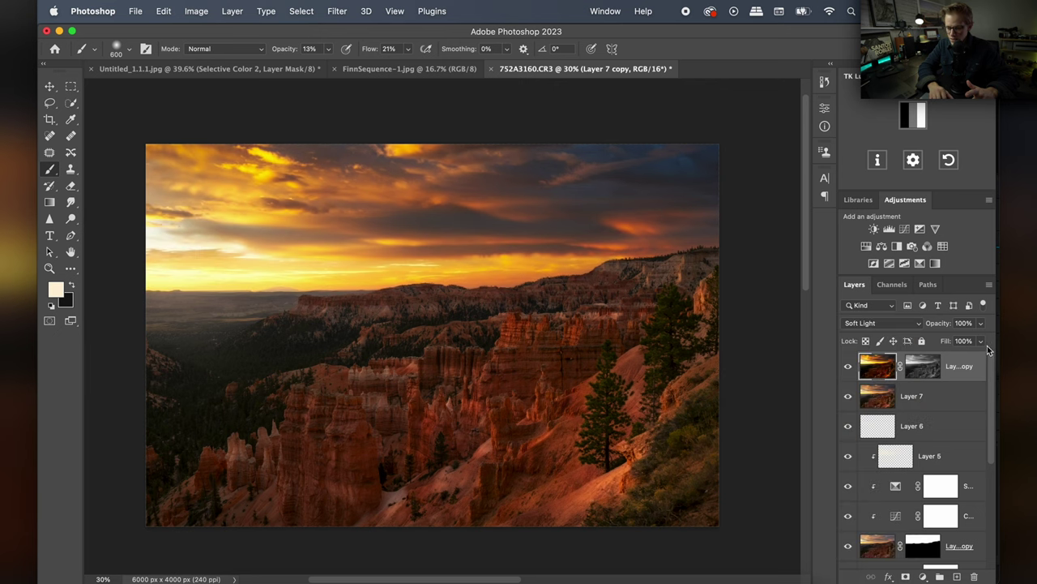
{"action": "left_click_drag", "start_coordinate": [982, 327], "coordinate": [939, 340]}
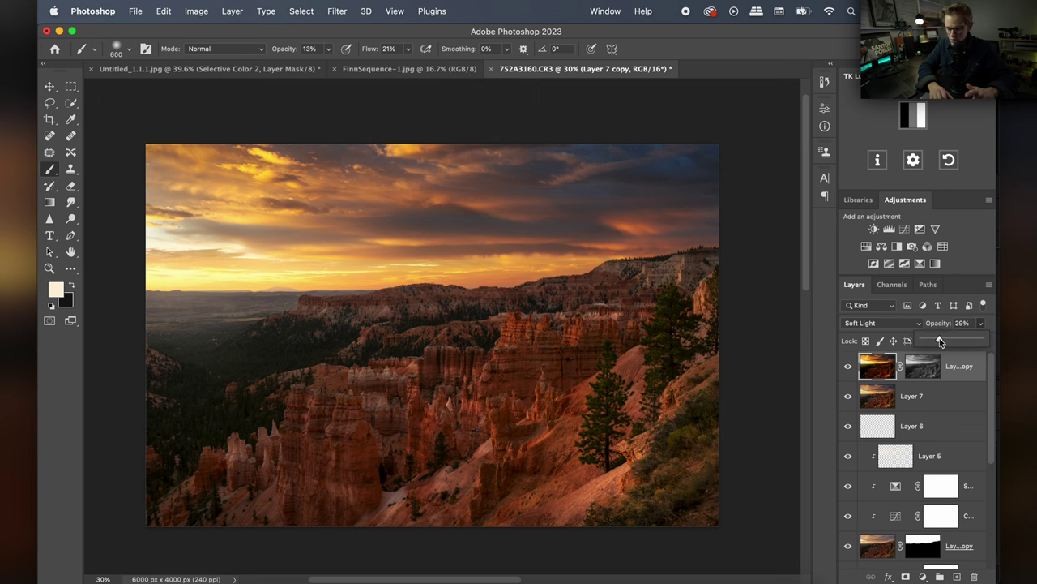
{"action": "left_click", "coordinate": [848, 369]}
{"action": "left_click", "coordinate": [848, 369]}
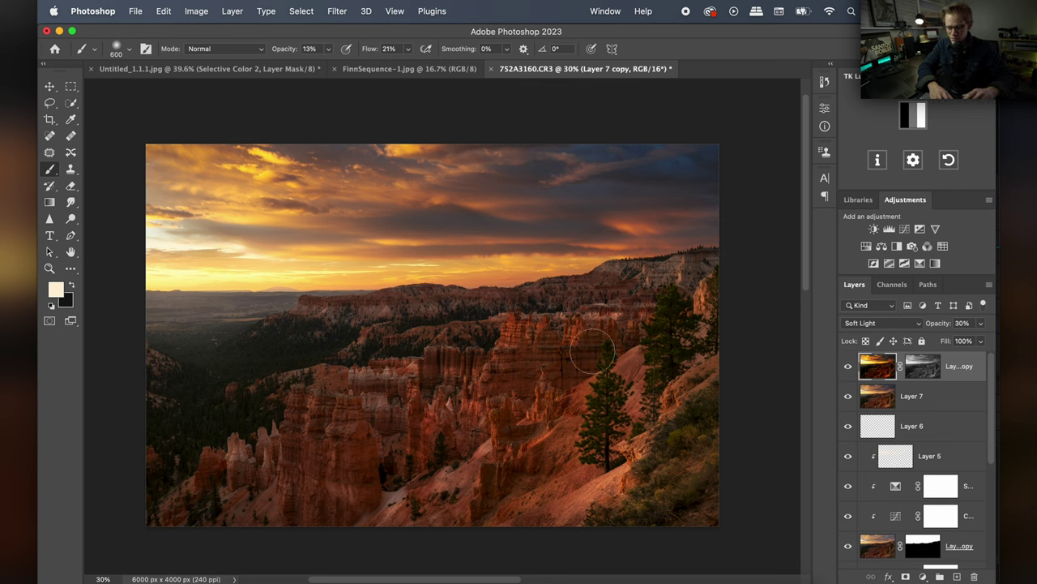
{"action": "left_click", "coordinate": [950, 397]}
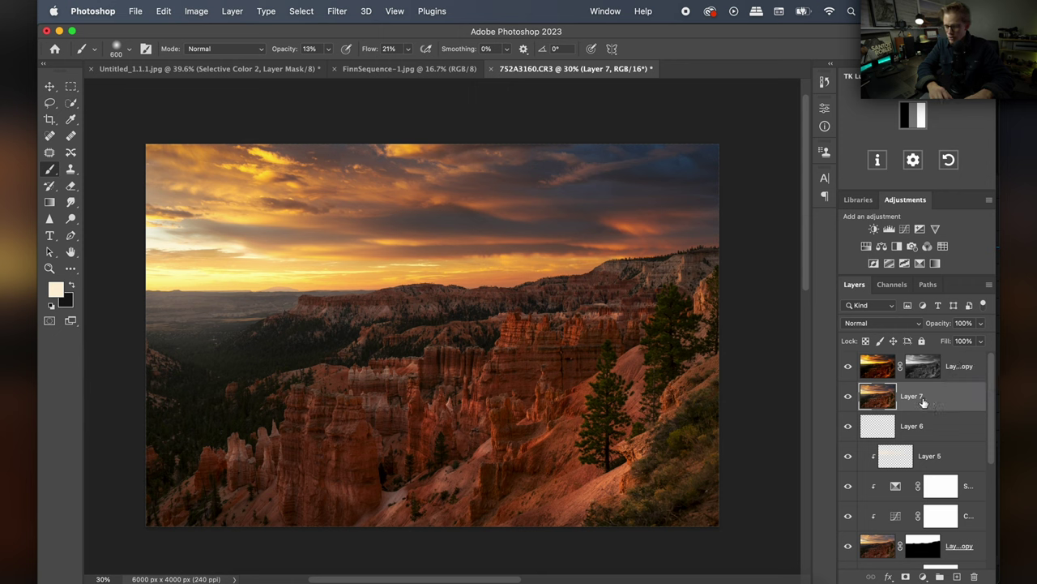
{"action": "left_click", "coordinate": [960, 375], "text": "shift"}
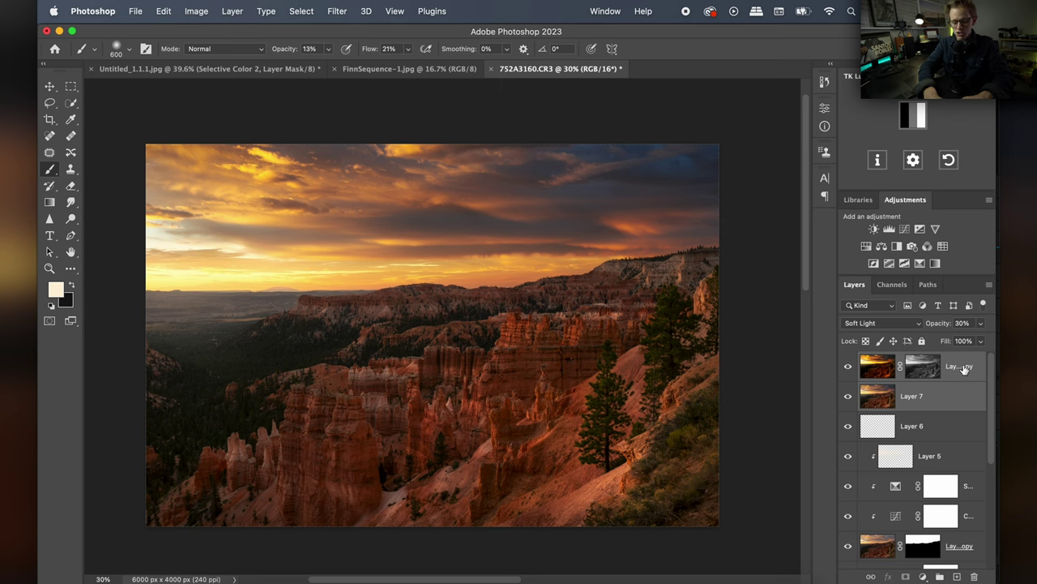
- Stamp all visible layers into a new layer and apply High Pass at 1.8 pixels
{"action": "key", "text": "super+alt+shift+e"}
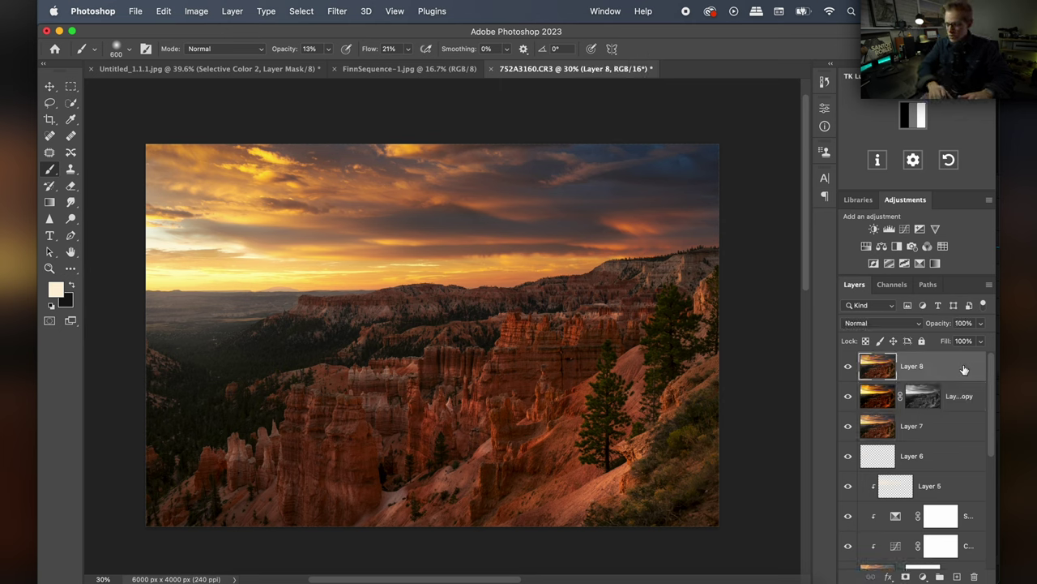
{"action": "left_click", "coordinate": [337, 10]}
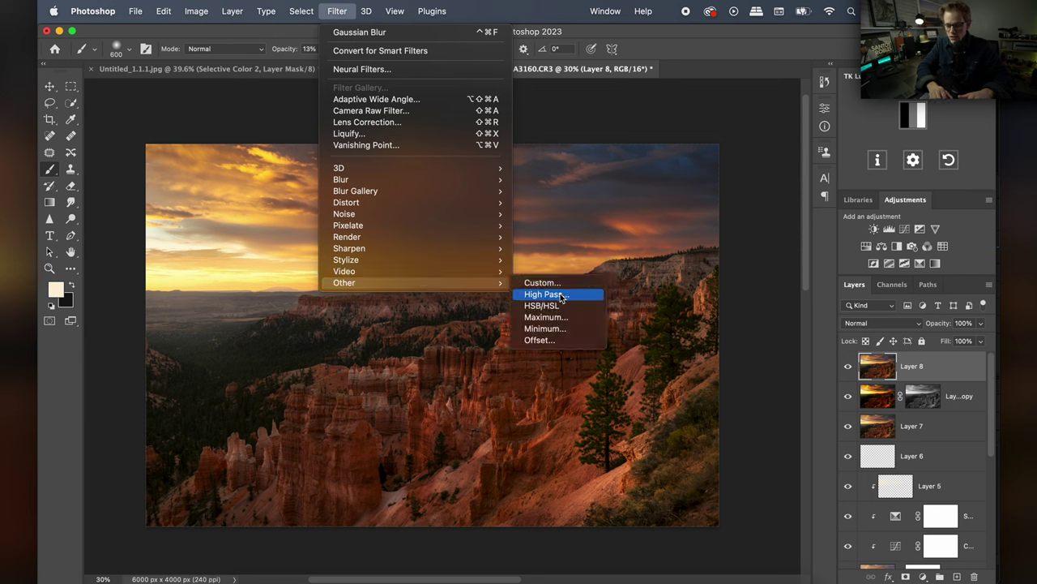
{"action": "left_click", "coordinate": [559, 293]}
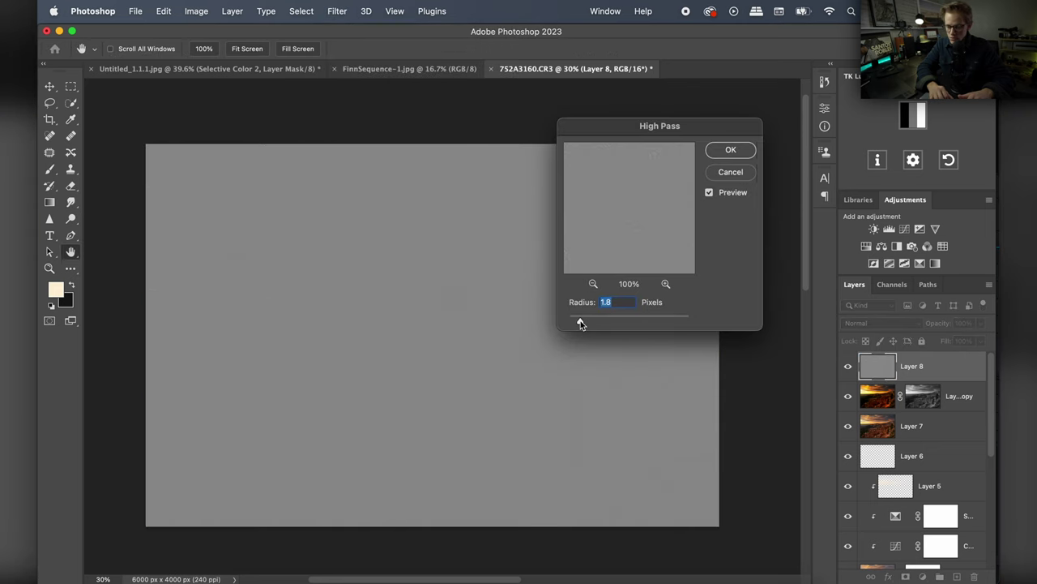
{"action": "left_click", "coordinate": [728, 151]}
- Set the High Pass sharpening layer's blend mode to Soft Light
{"action": "key", "text": "b"}
{"action": "left_click", "coordinate": [888, 323]}
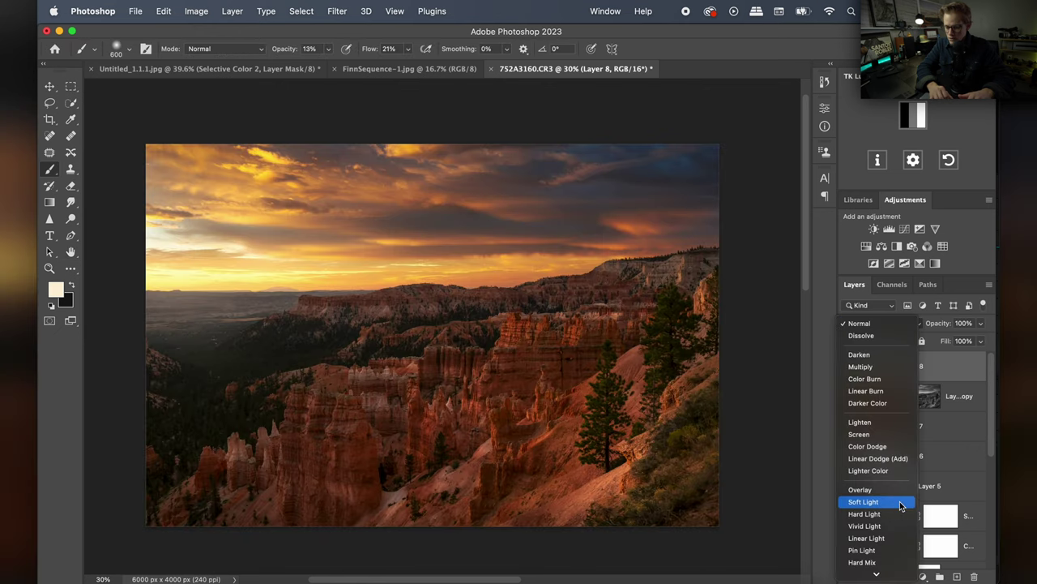
{"action": "left_click", "coordinate": [901, 501]}
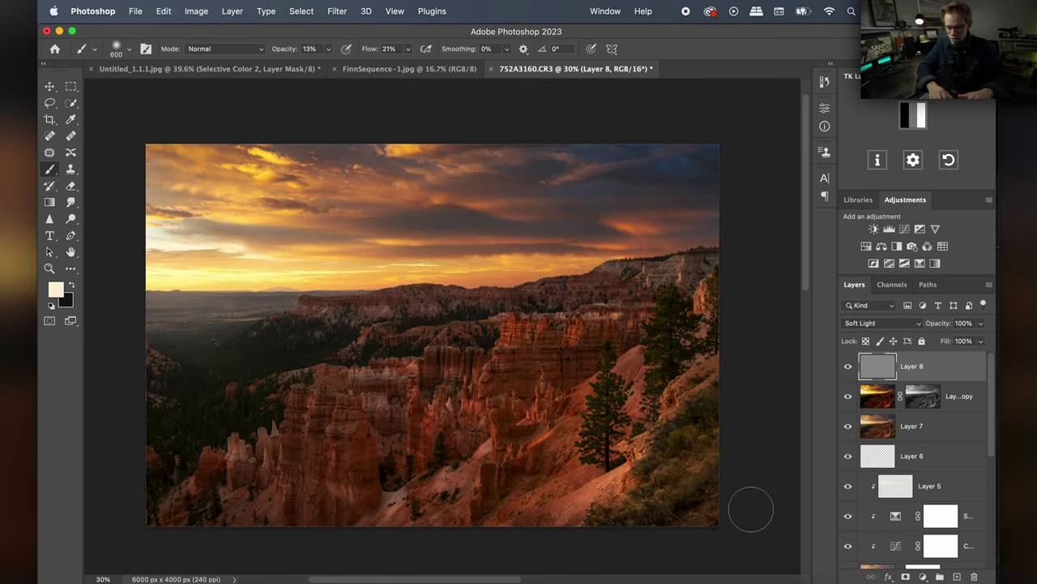
{"action": "scroll", "coordinate": [538, 448], "scroll_direction": "up", "scroll_amount": 5}
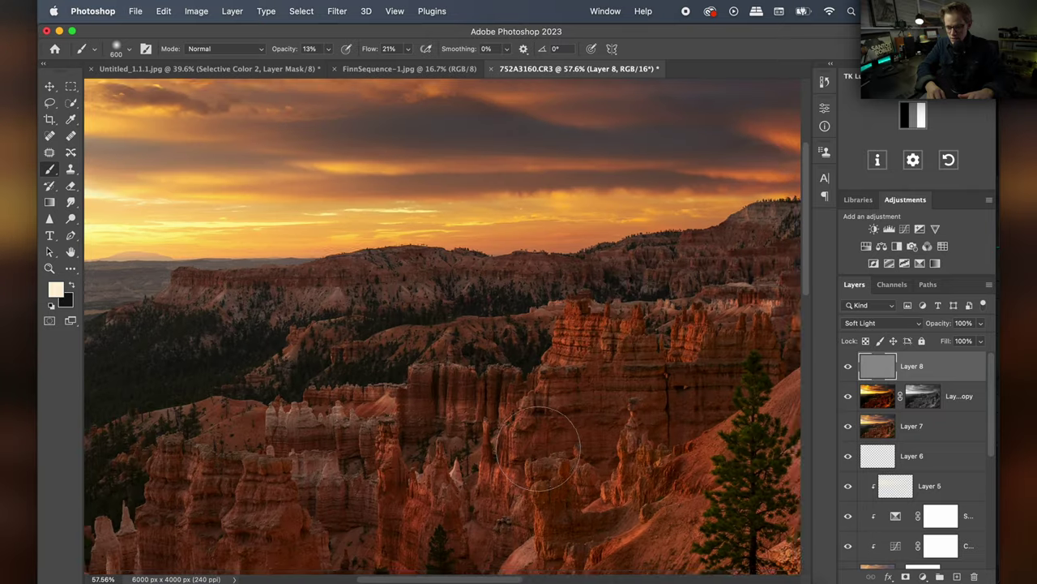
{"action": "scroll", "coordinate": [539, 448], "scroll_direction": "down", "scroll_amount": 5}
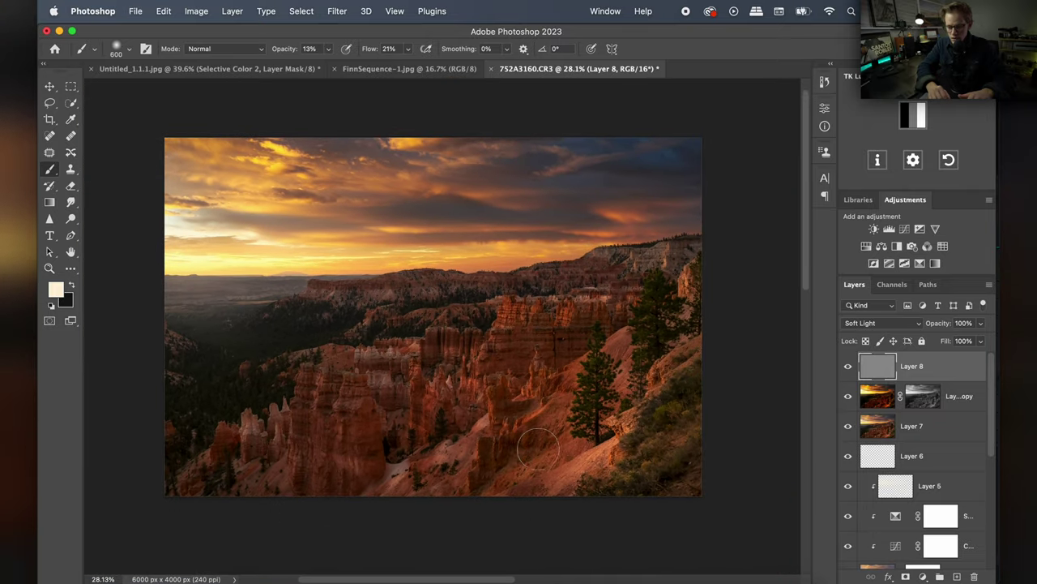
{"action": "scroll", "coordinate": [539, 448], "scroll_direction": "down", "scroll_amount": 1}
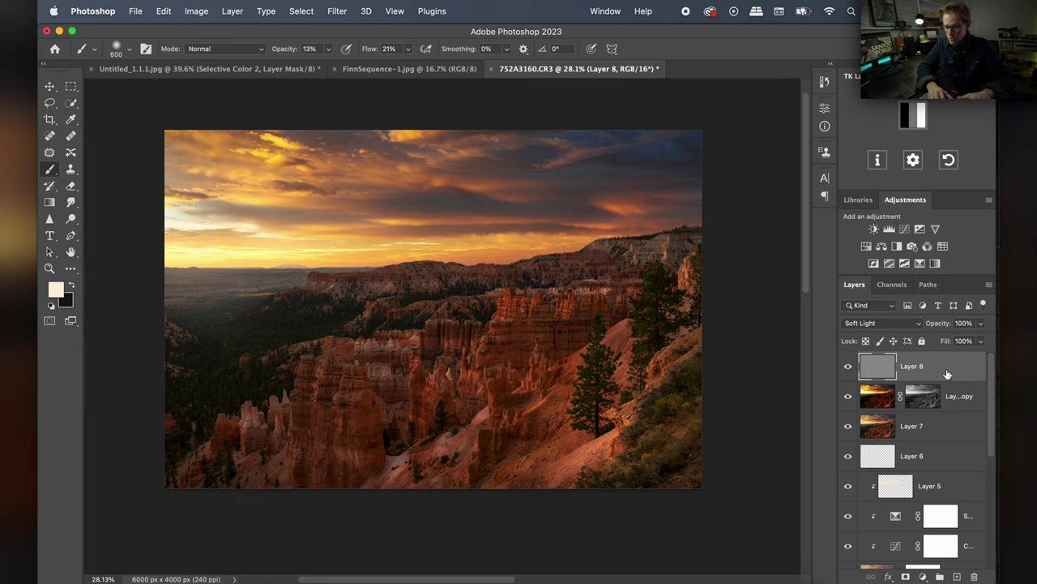
{"action": "scroll", "coordinate": [944, 453], "scroll_direction": "down", "scroll_amount": 5}
- Flatten all layers into a single Background layer
{"action": "left_click", "coordinate": [943, 563]}
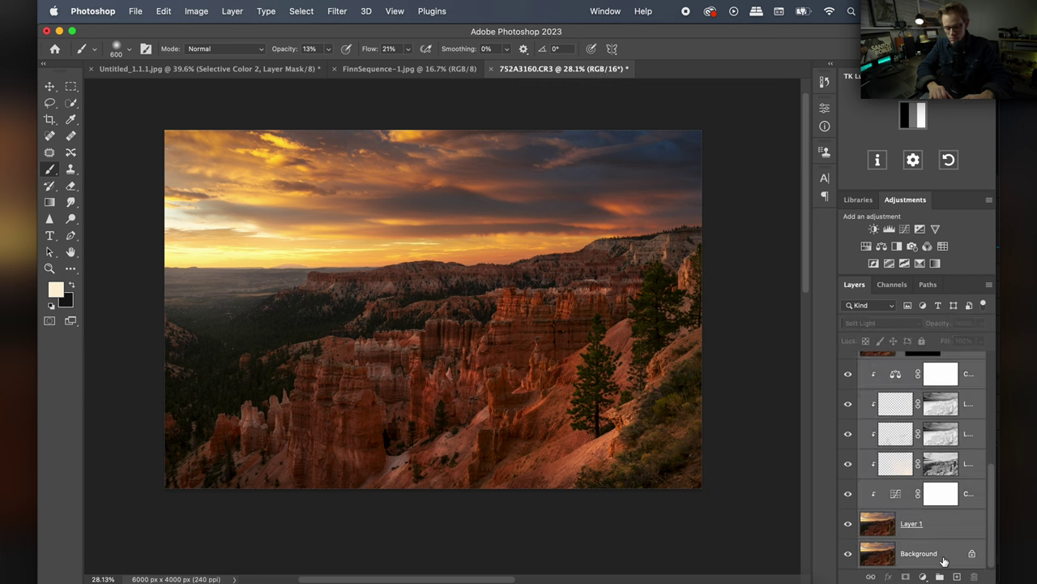
{"action": "right_click", "coordinate": [945, 555]}
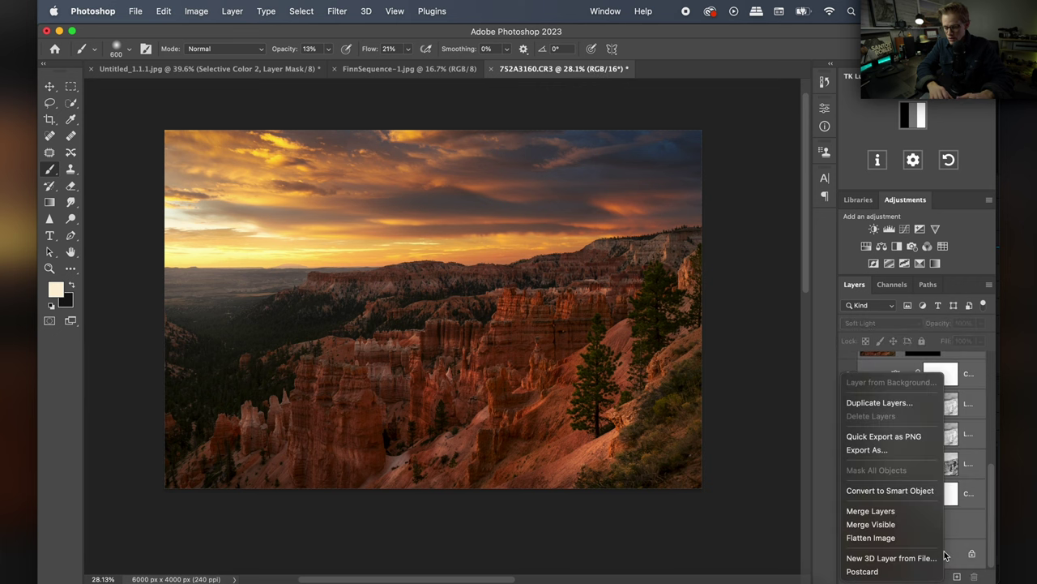
{"action": "left_click", "coordinate": [889, 539]}
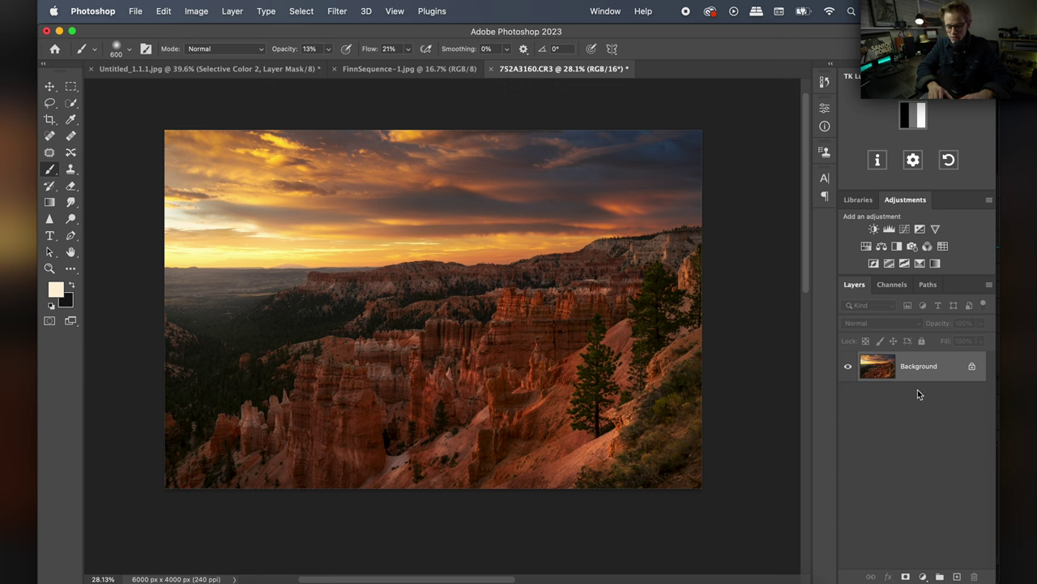
- Close the document, saving it as 752A3160-Edit.tif
{"action": "key", "text": "super+w"}
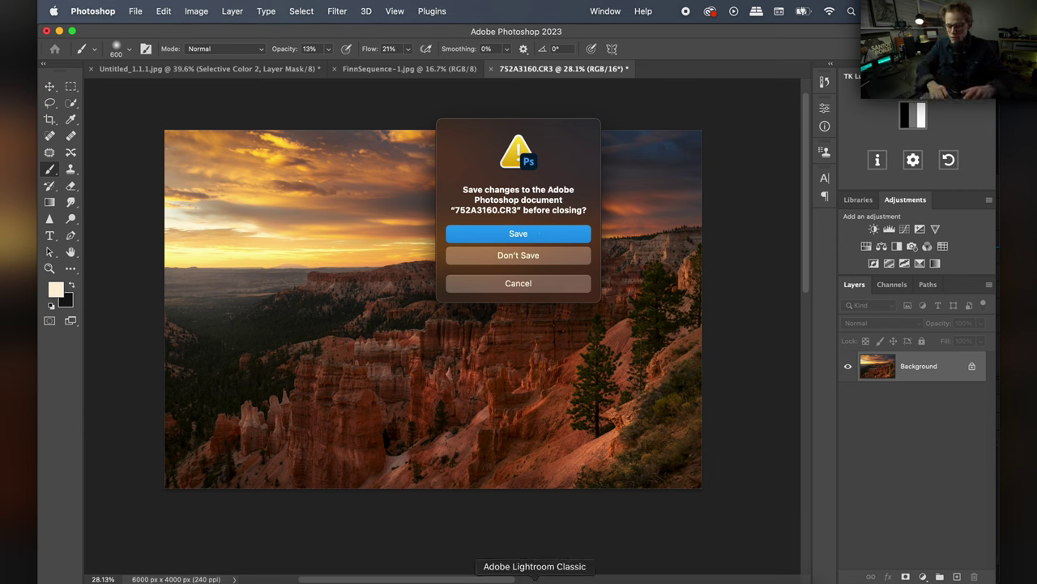
{"action": "key", "text": "Return"}
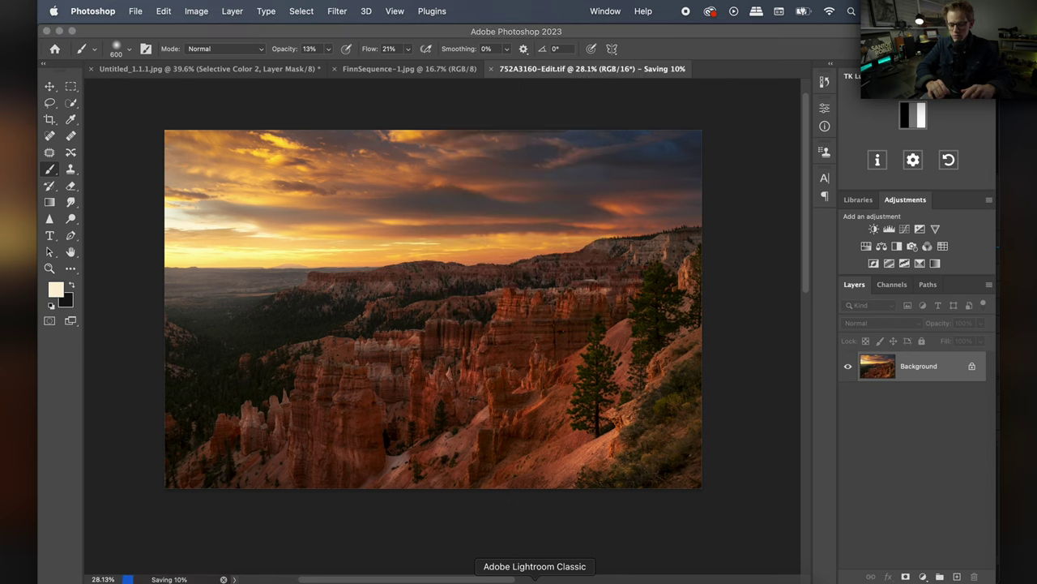
{"action": "left_click", "coordinate": [535, 580]}
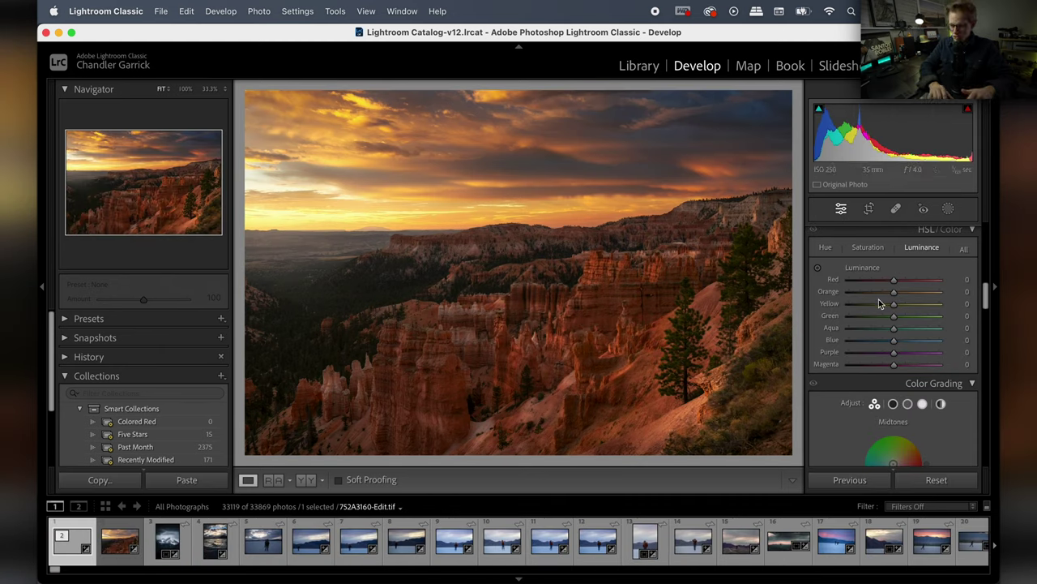
{"action": "scroll", "coordinate": [879, 302], "scroll_direction": "up", "scroll_amount": 8}
{"action": "scroll", "coordinate": [879, 302], "scroll_direction": "up", "scroll_amount": 3}
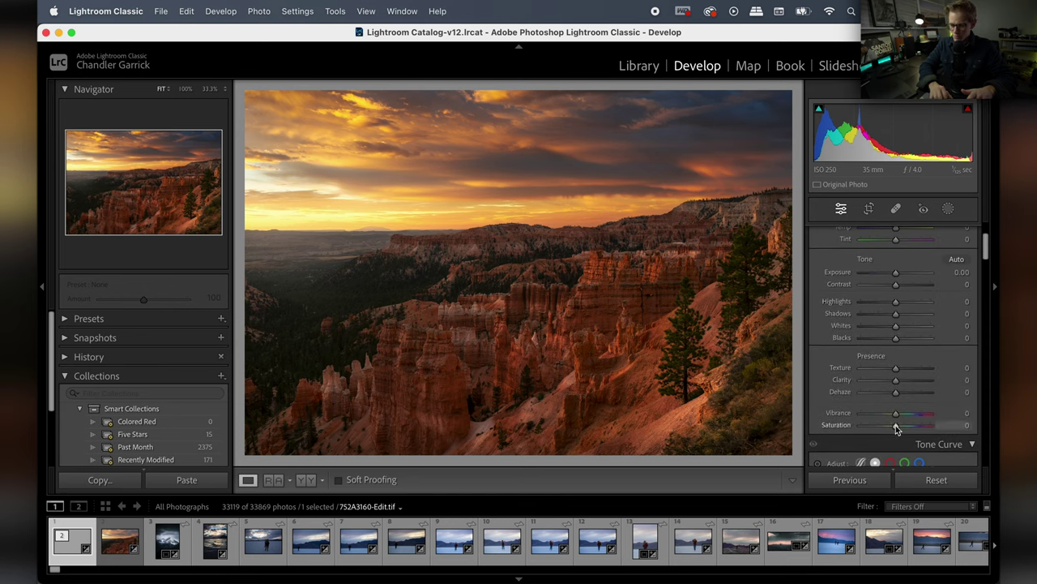
{"action": "left_click_drag", "start_coordinate": [897, 430], "coordinate": [895, 430]}
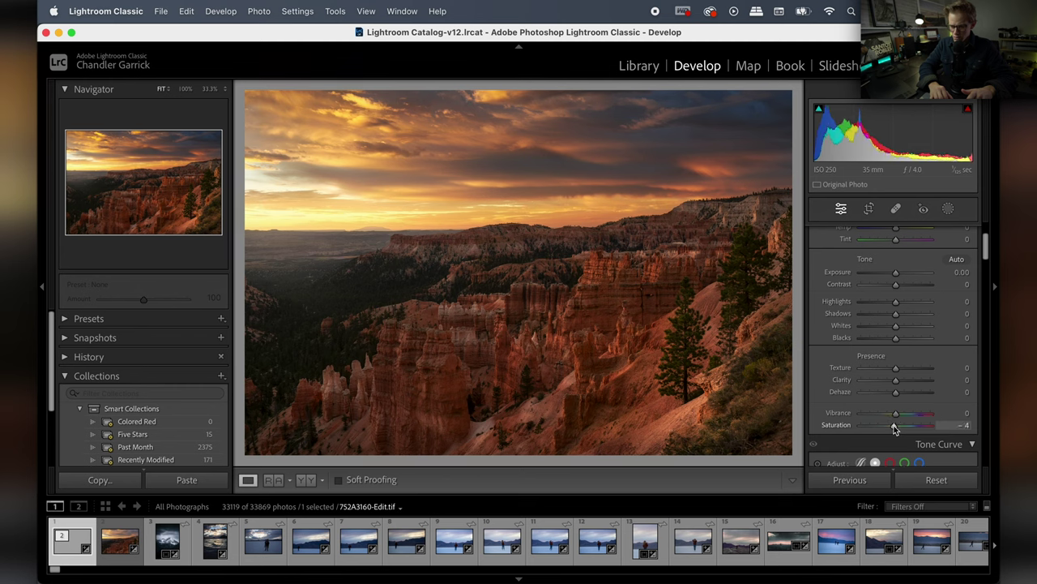
{"action": "key", "text": "backslash"}
{"action": "key", "text": "backslash"}
{"action": "key", "text": "backslash"}
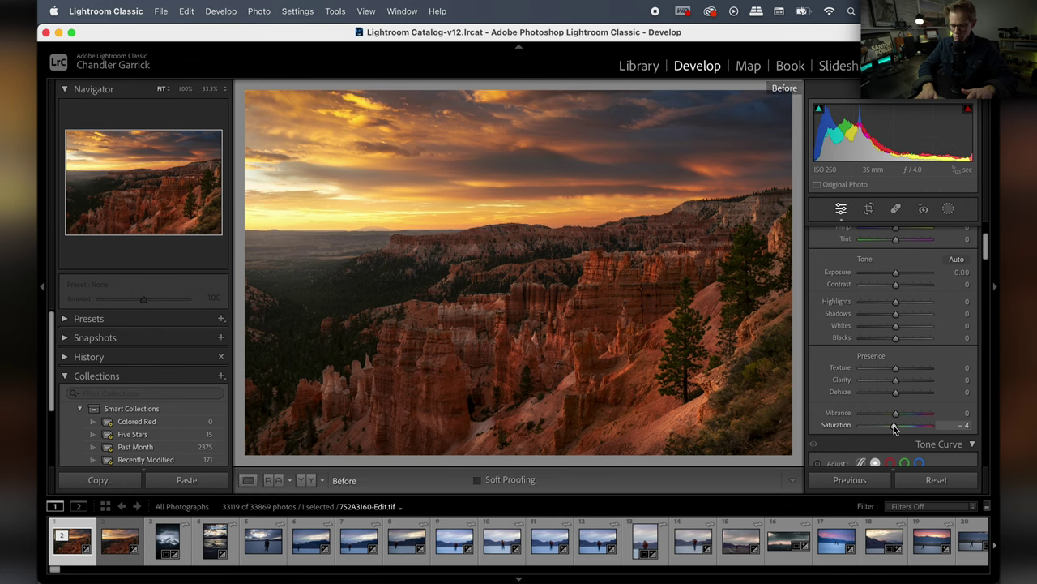
{"action": "key", "text": "backslash"}
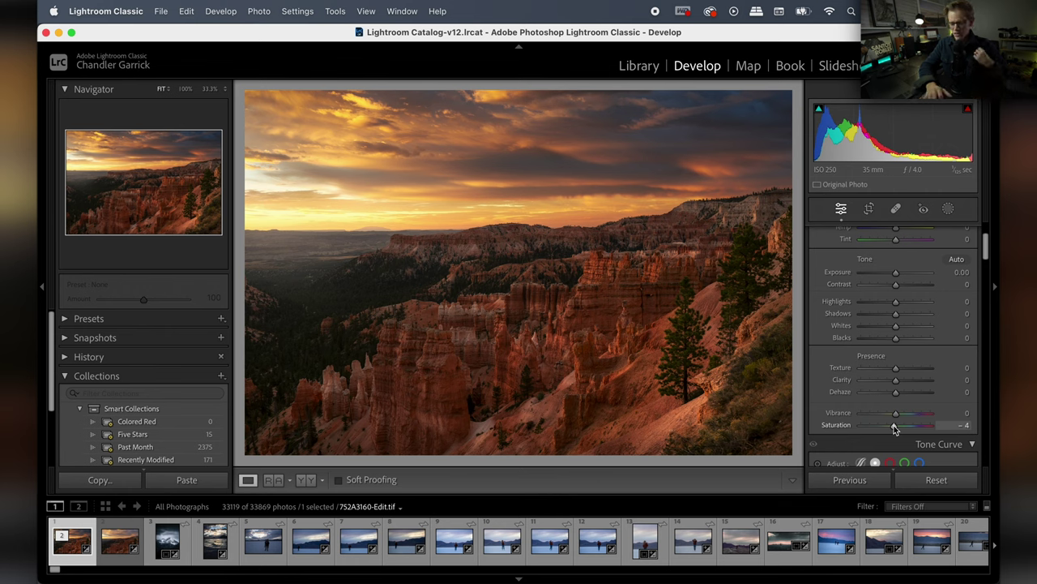
{"action": "double_click", "coordinate": [895, 430]}
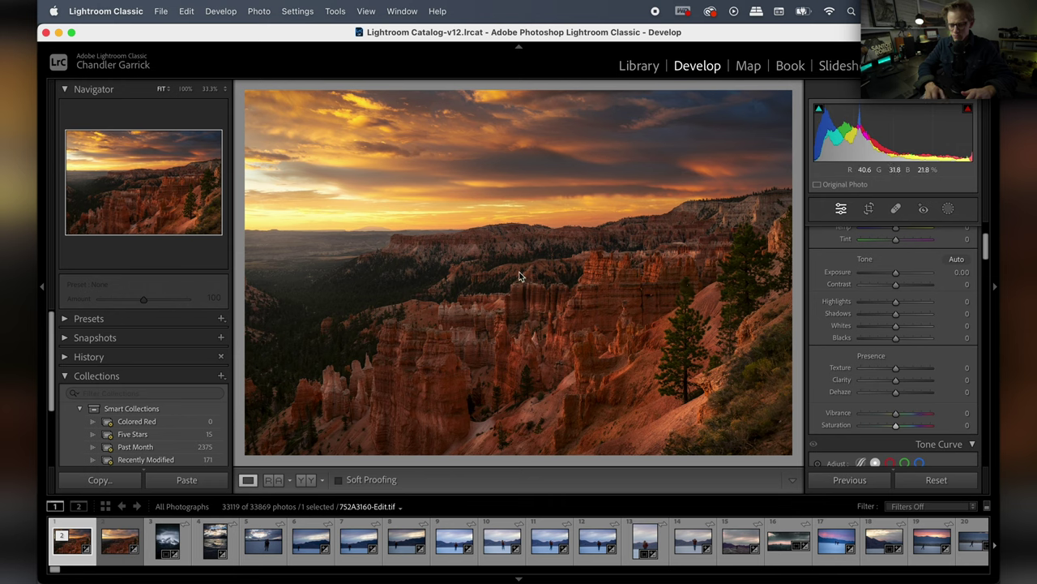
{"action": "key", "text": "Right"}
{"action": "key", "text": "backslash"}
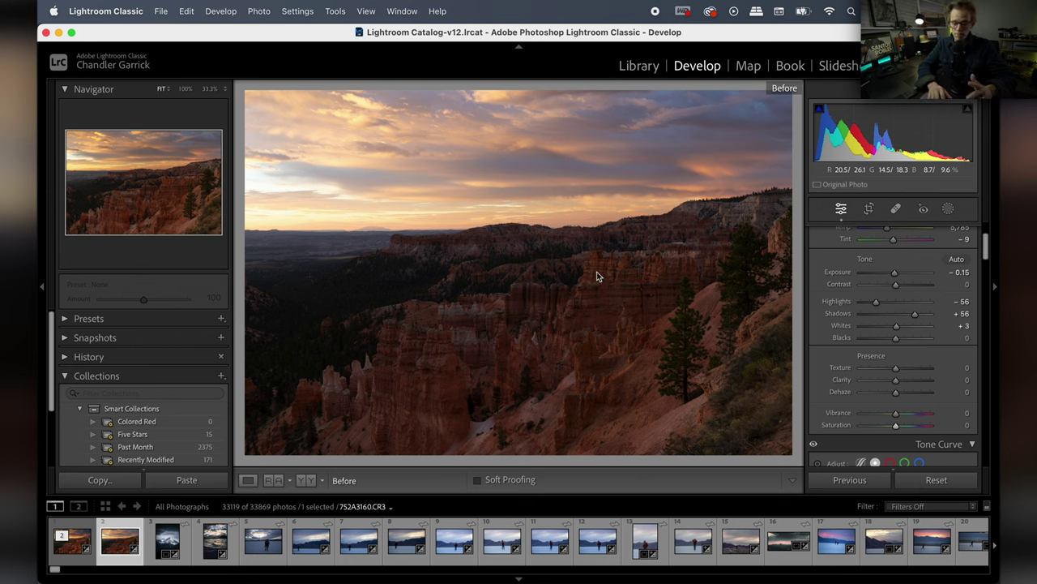
{"action": "key", "text": "Left"}
{"action": "key", "text": "Right"}
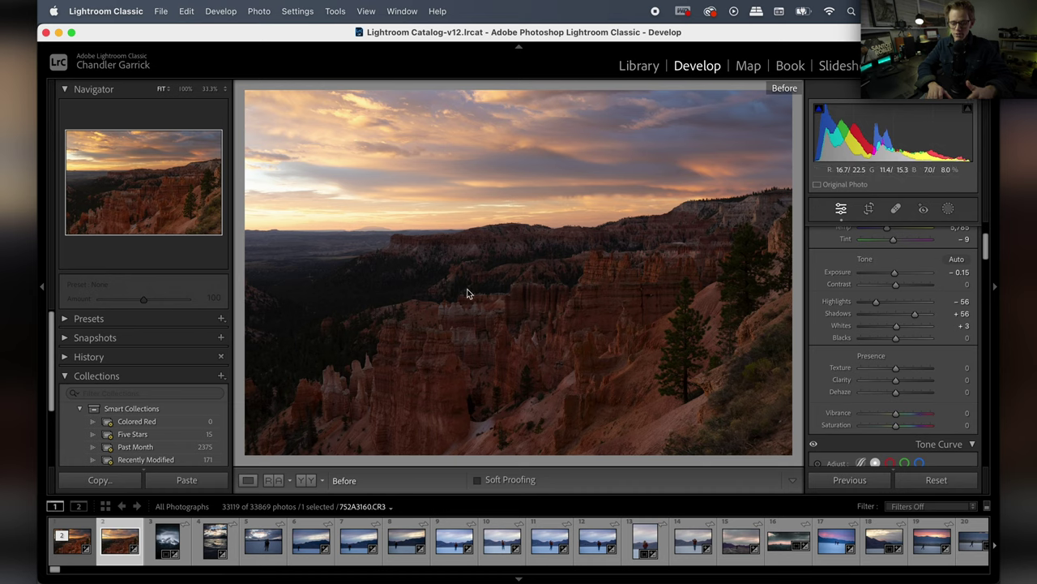
{"action": "left_click", "coordinate": [73, 553]}
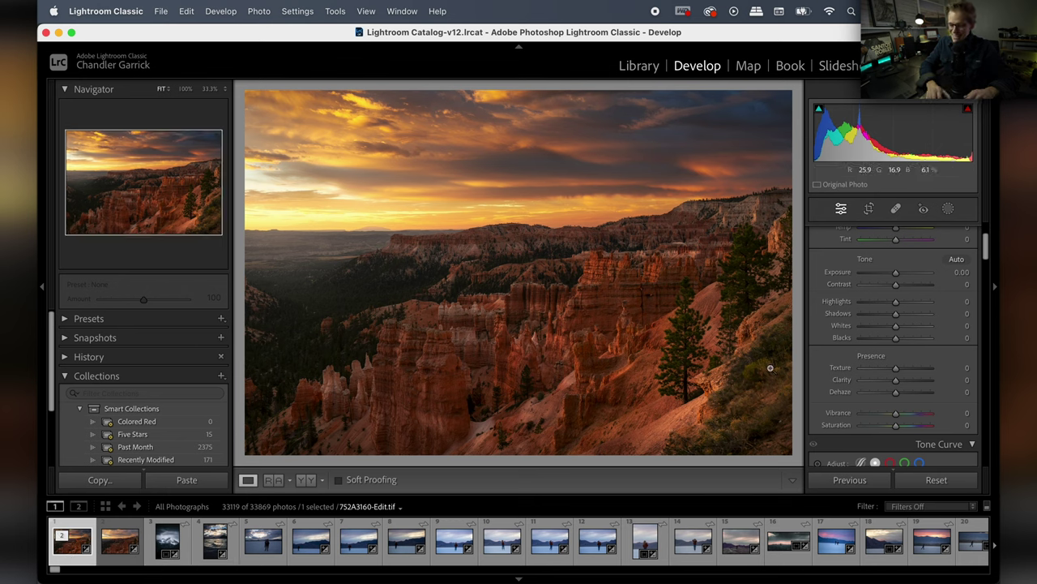
{"action": "scroll", "coordinate": [872, 365], "scroll_direction": "down", "scroll_amount": 5}
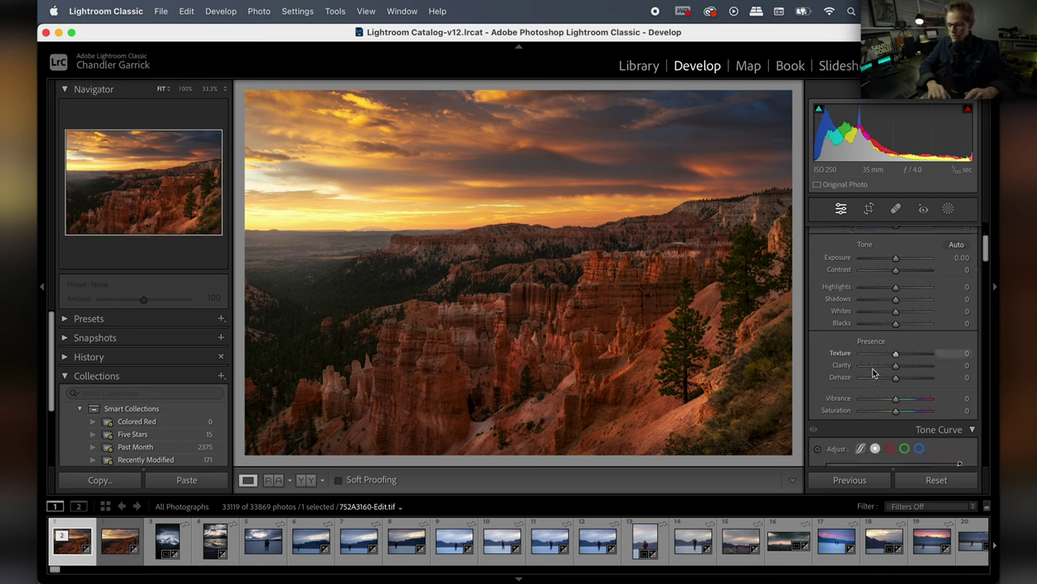
{"action": "scroll", "coordinate": [872, 369], "scroll_direction": "up", "scroll_amount": 3}
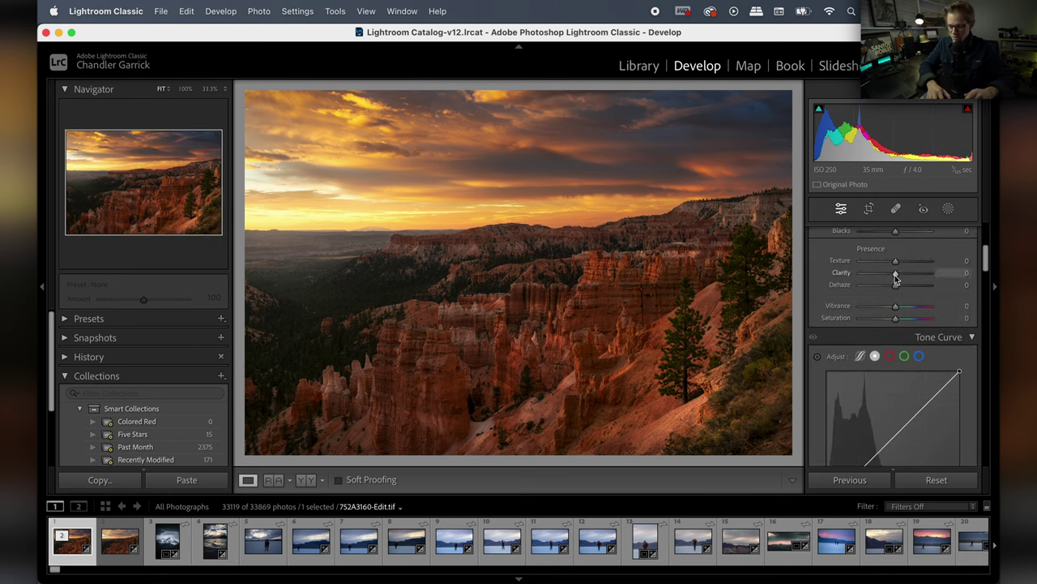
{"action": "left_click_drag", "start_coordinate": [895, 276], "coordinate": [896, 277]}
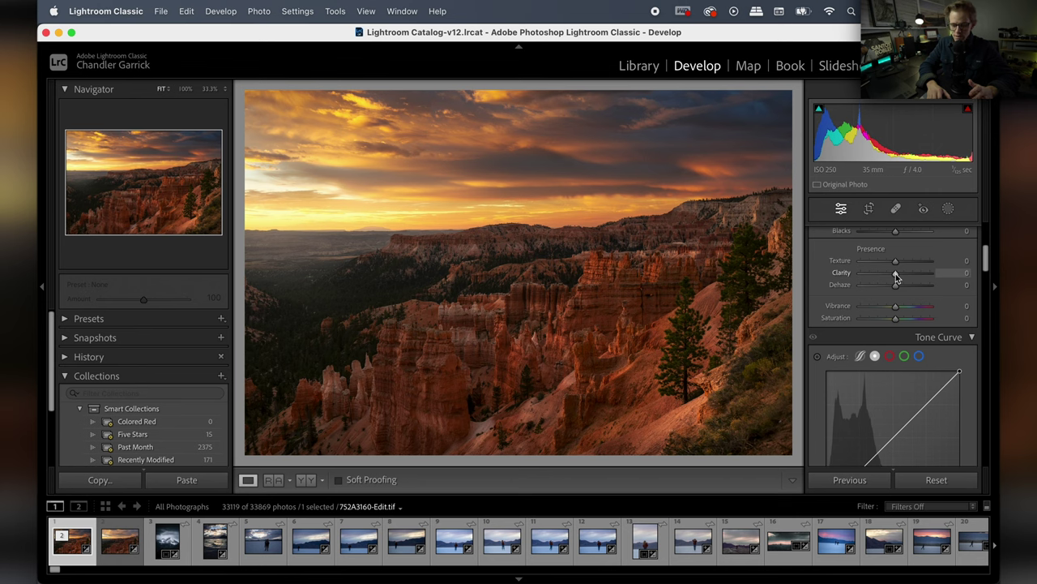